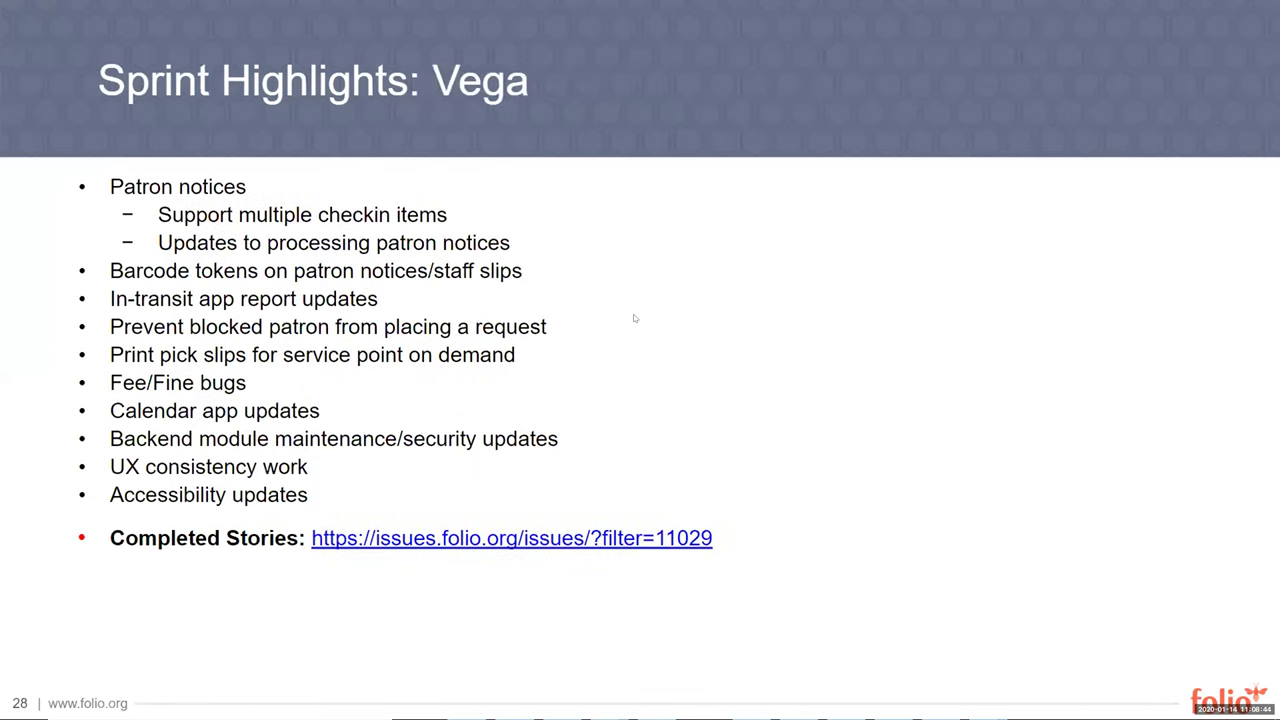
Step: Advance the slideshow from the Vega slide toward the Demos slide
{"action": "left_click", "coordinate": [634, 318]}
Step: Advance the slideshow to slide 30, Demos
{"action": "left_click", "coordinate": [634, 318]}
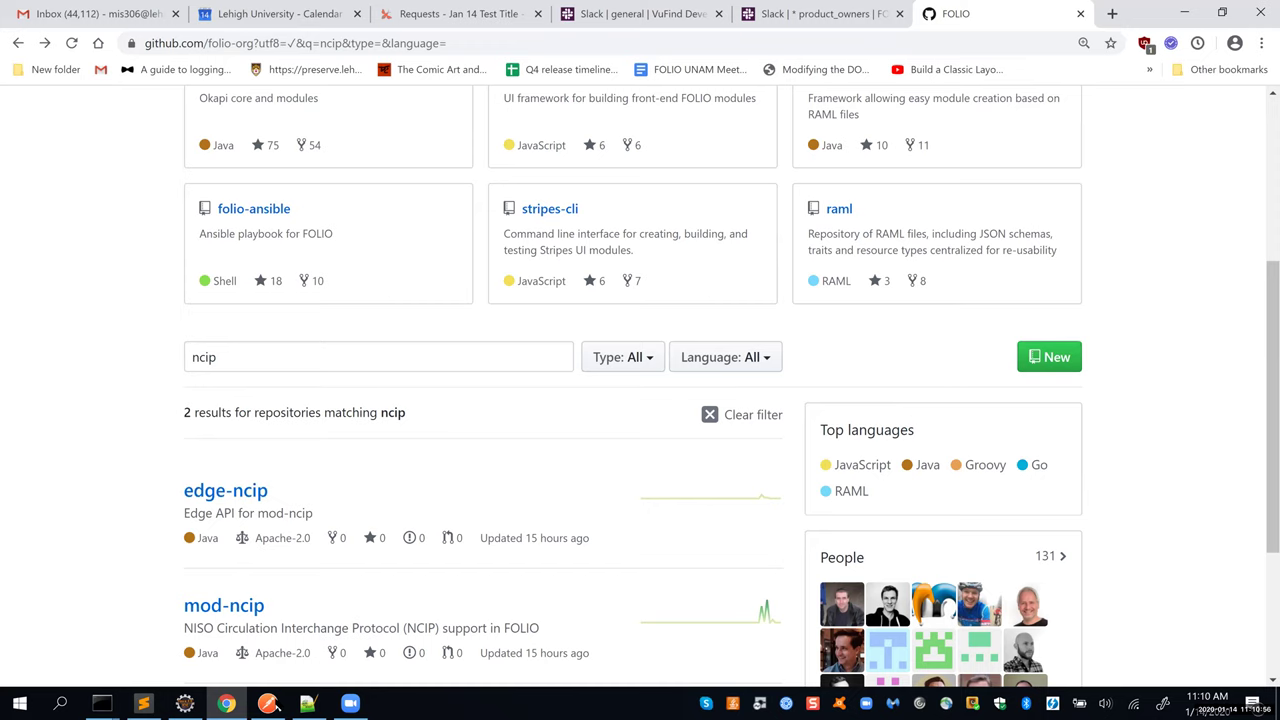
Step: Leave the FOLIO Requests page and bring up Postman's NCIP-AcceptItem request
{"action": "key", "text": "ctrl+3"}
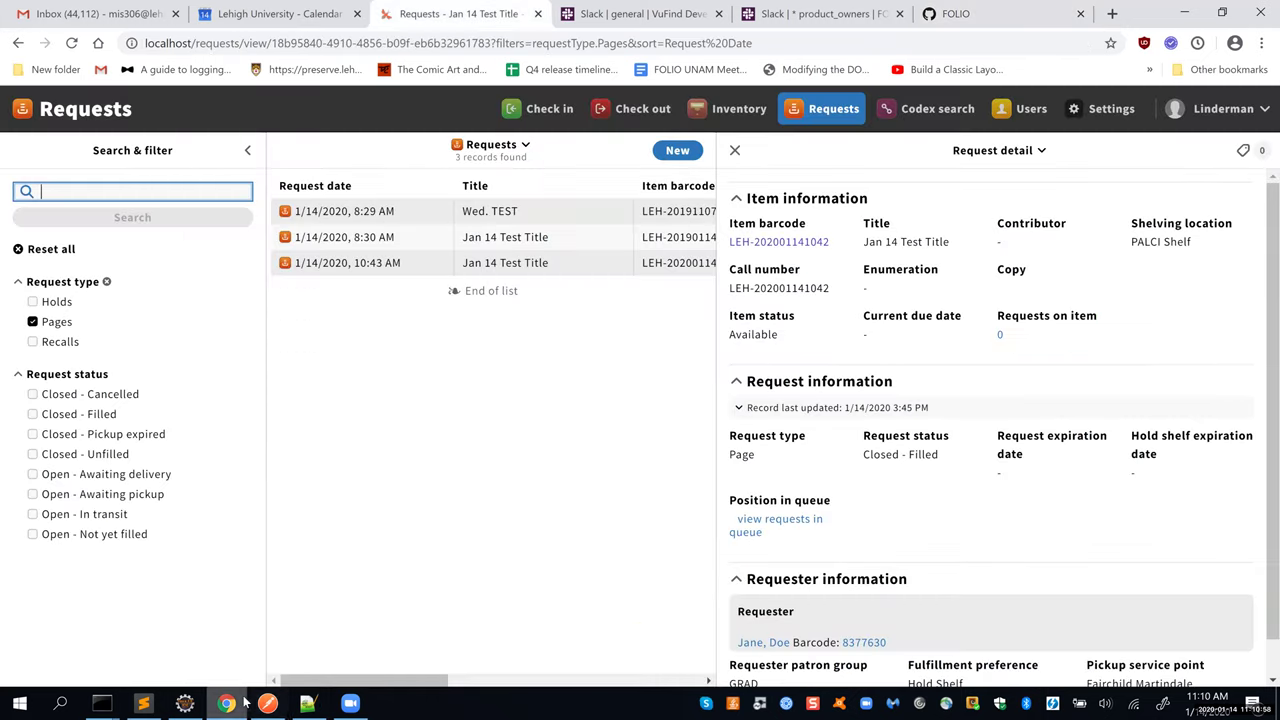
{"action": "left_click", "coordinate": [268, 703]}
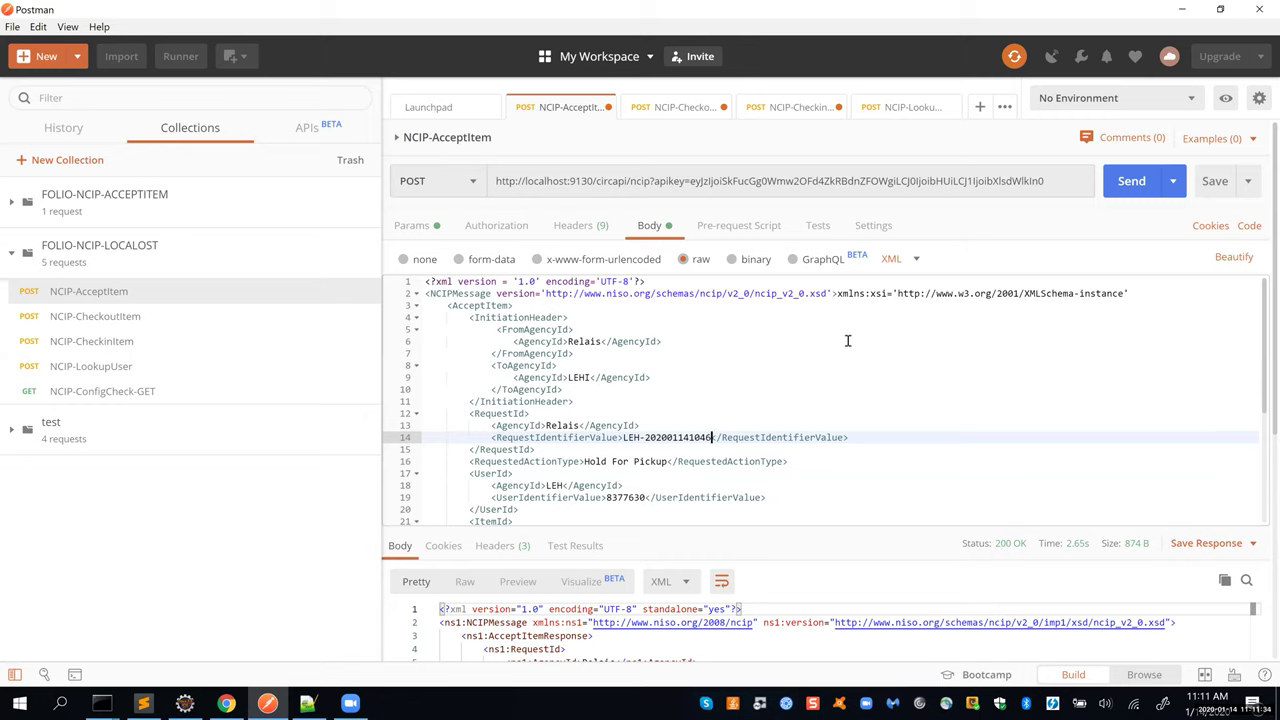
{"action": "scroll", "coordinate": [866, 335], "scroll_direction": "down", "scroll_amount": 3}
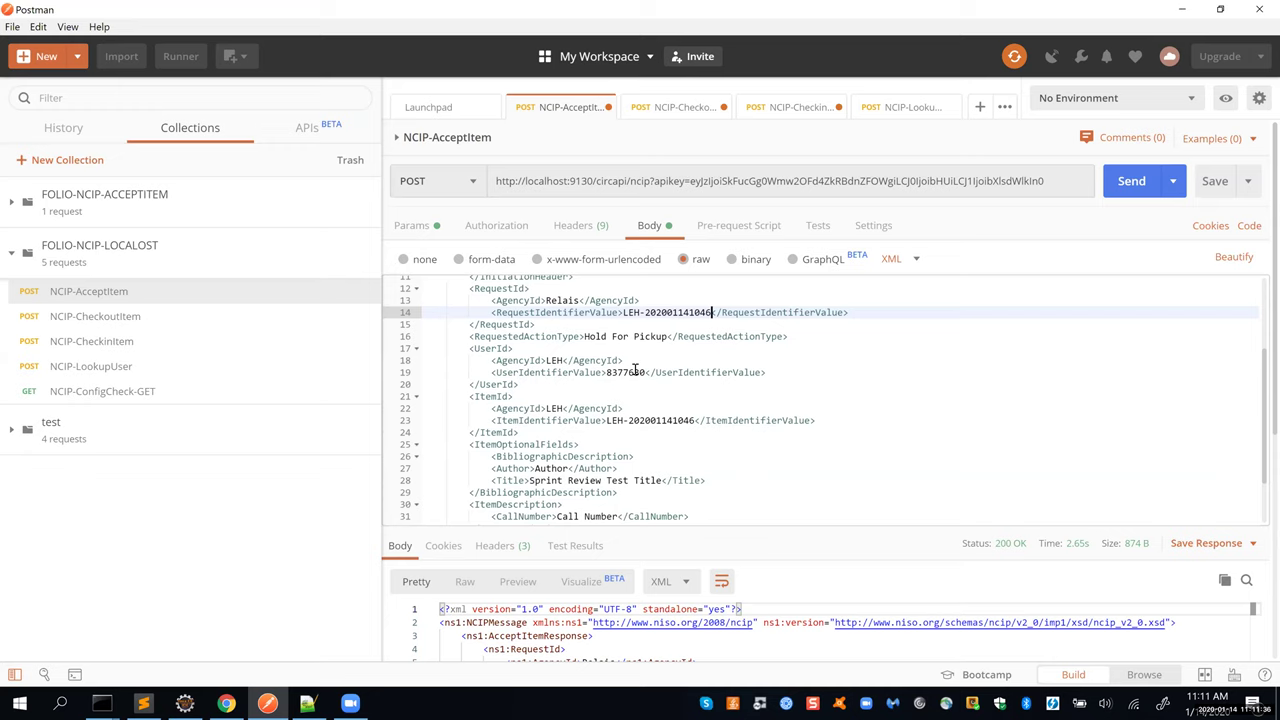
{"action": "scroll", "coordinate": [582, 360], "scroll_direction": "up", "scroll_amount": 3}
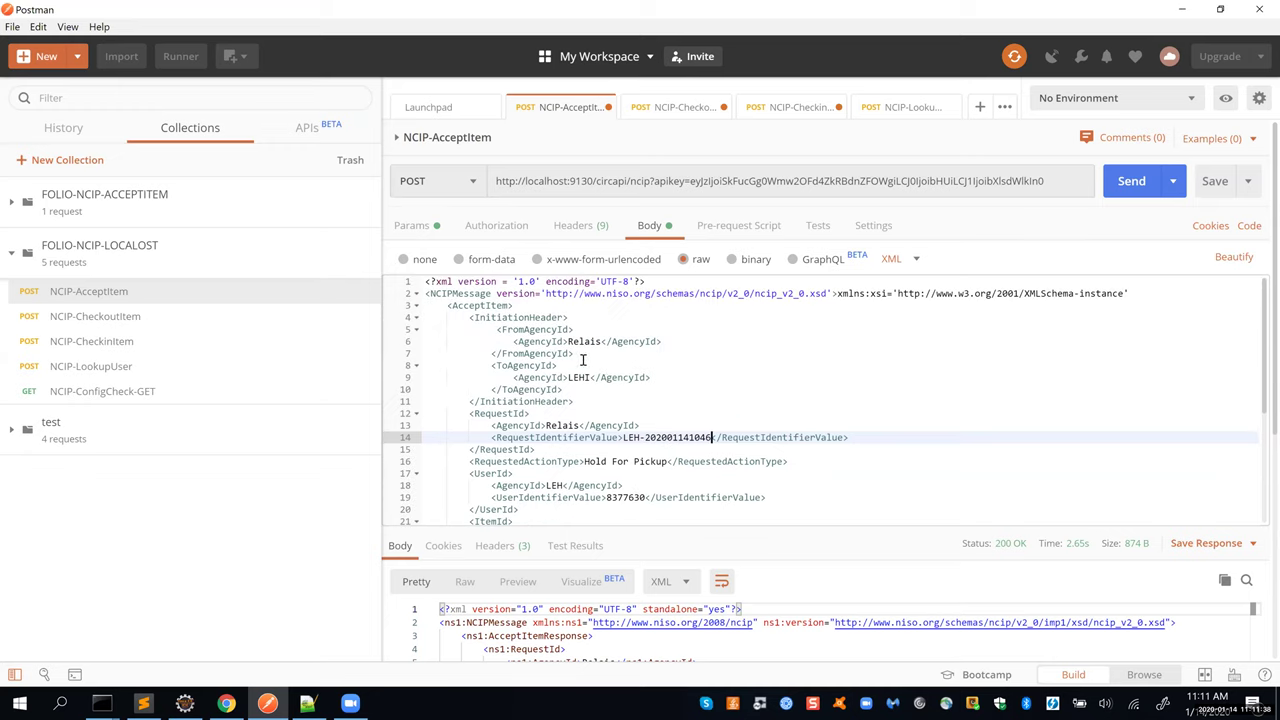
{"action": "left_click", "coordinate": [1127, 183]}
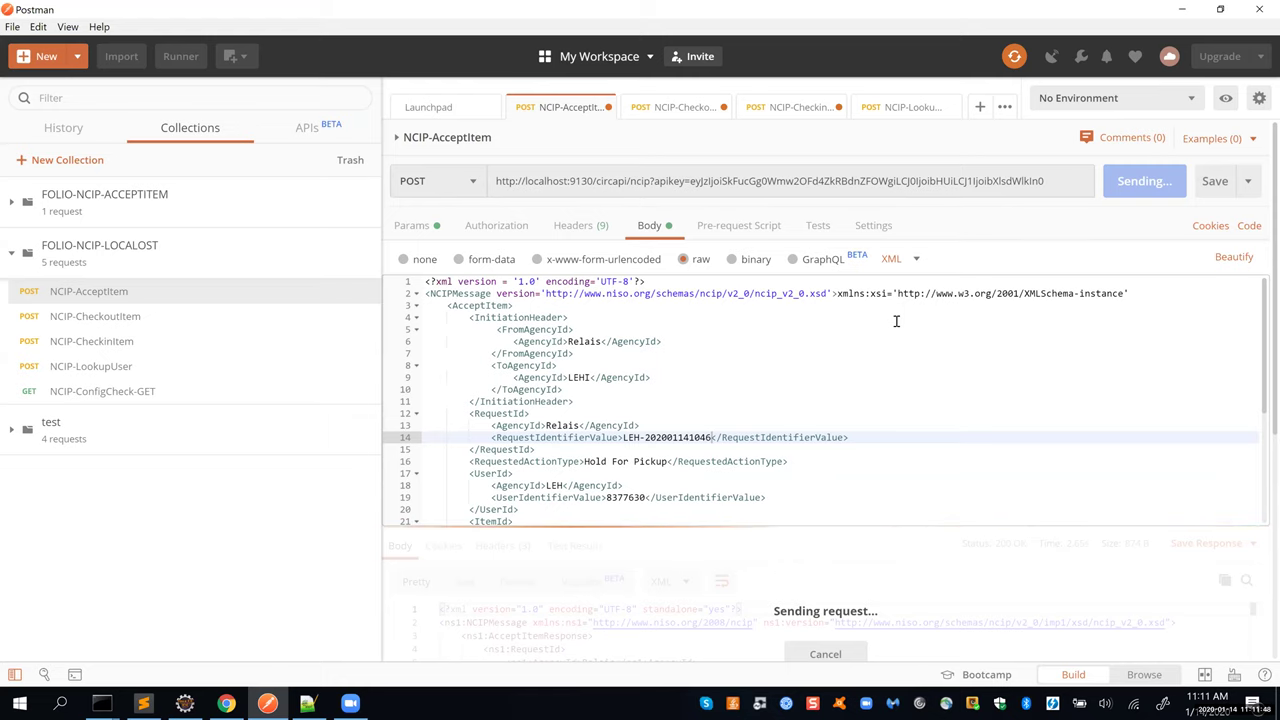
{"action": "scroll", "coordinate": [885, 380], "scroll_direction": "down", "scroll_amount": 5}
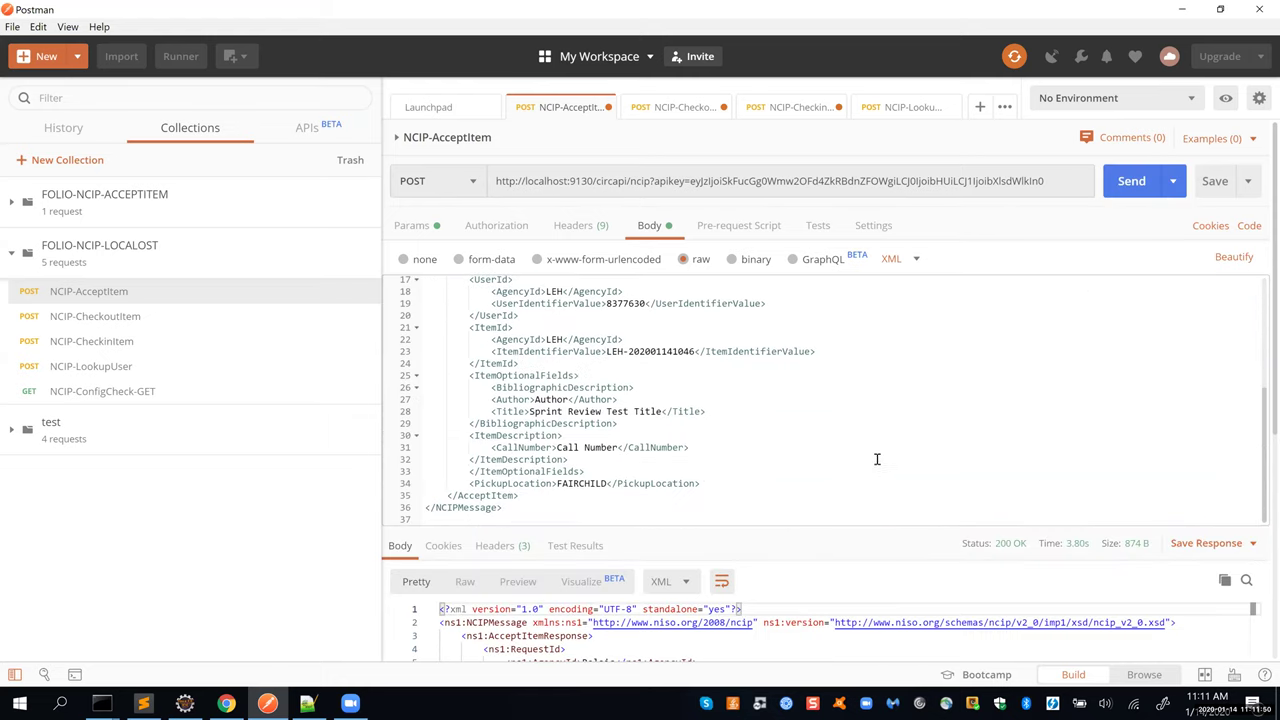
{"action": "scroll", "coordinate": [642, 355], "scroll_direction": "down", "scroll_amount": 5}
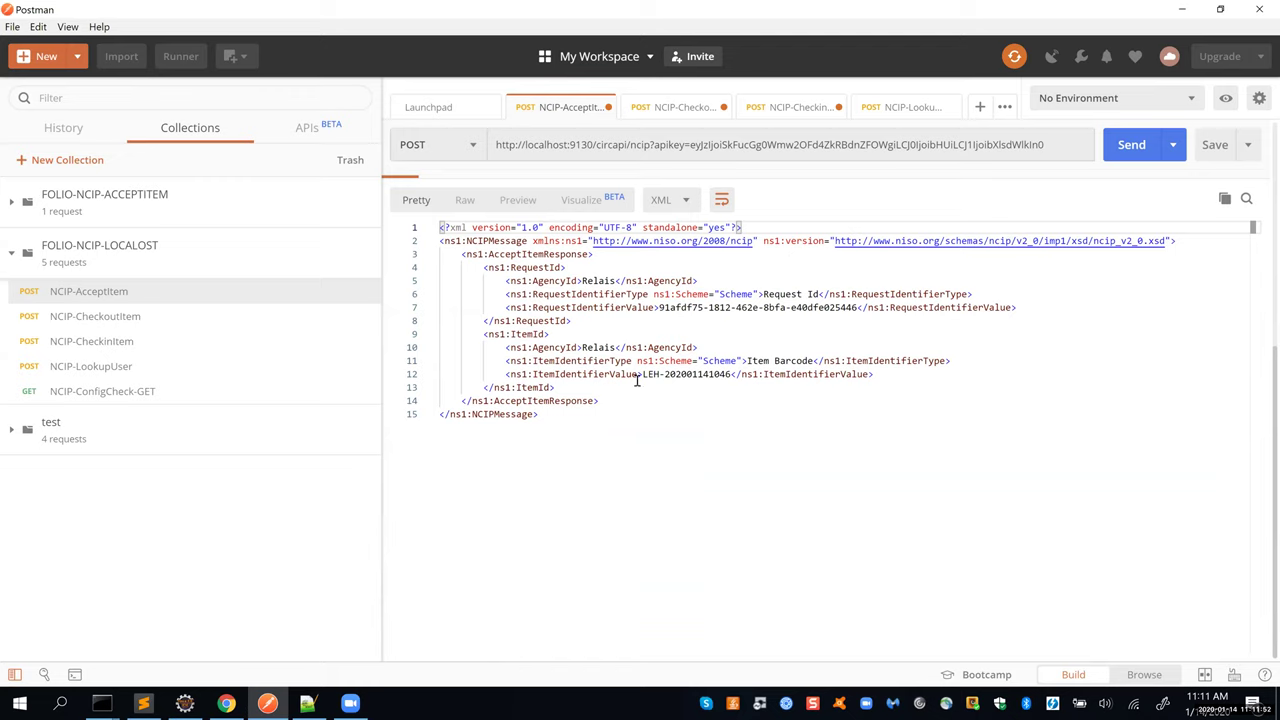
{"action": "left_click_drag", "start_coordinate": [643, 374], "coordinate": [733, 374]}
{"action": "key", "text": "ctrl+c"}
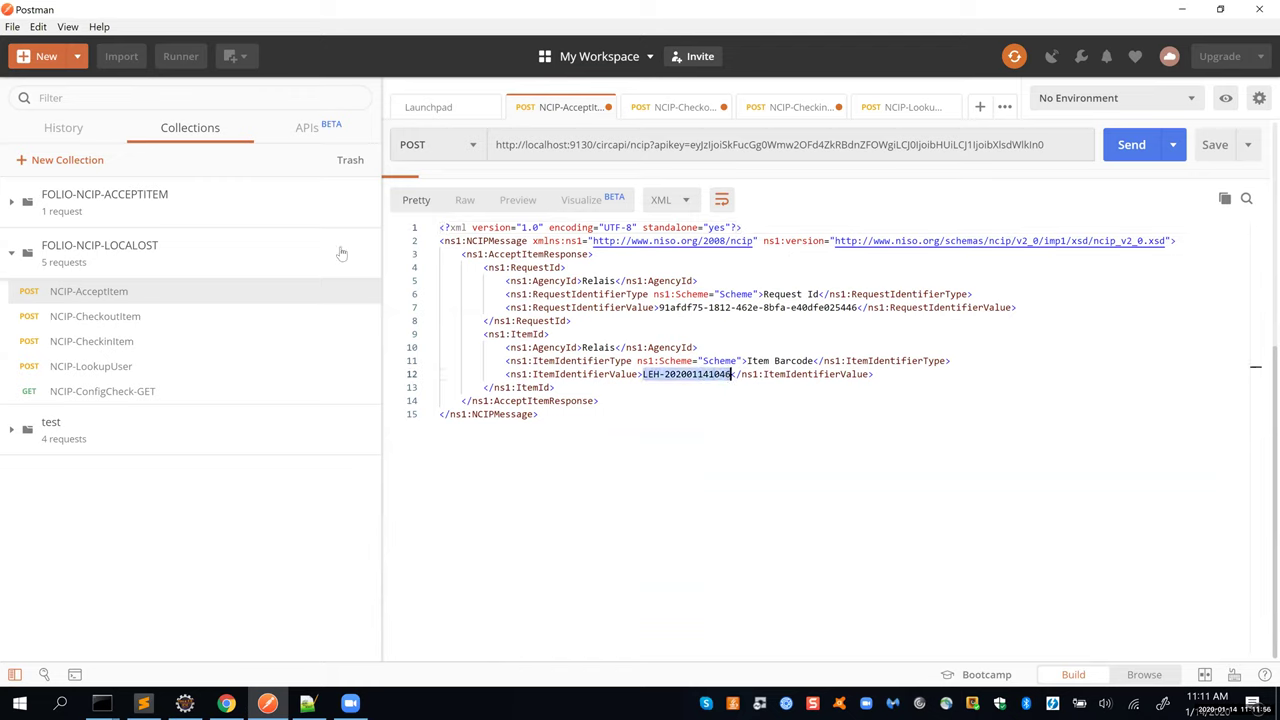
{"action": "left_click", "coordinate": [226, 703]}
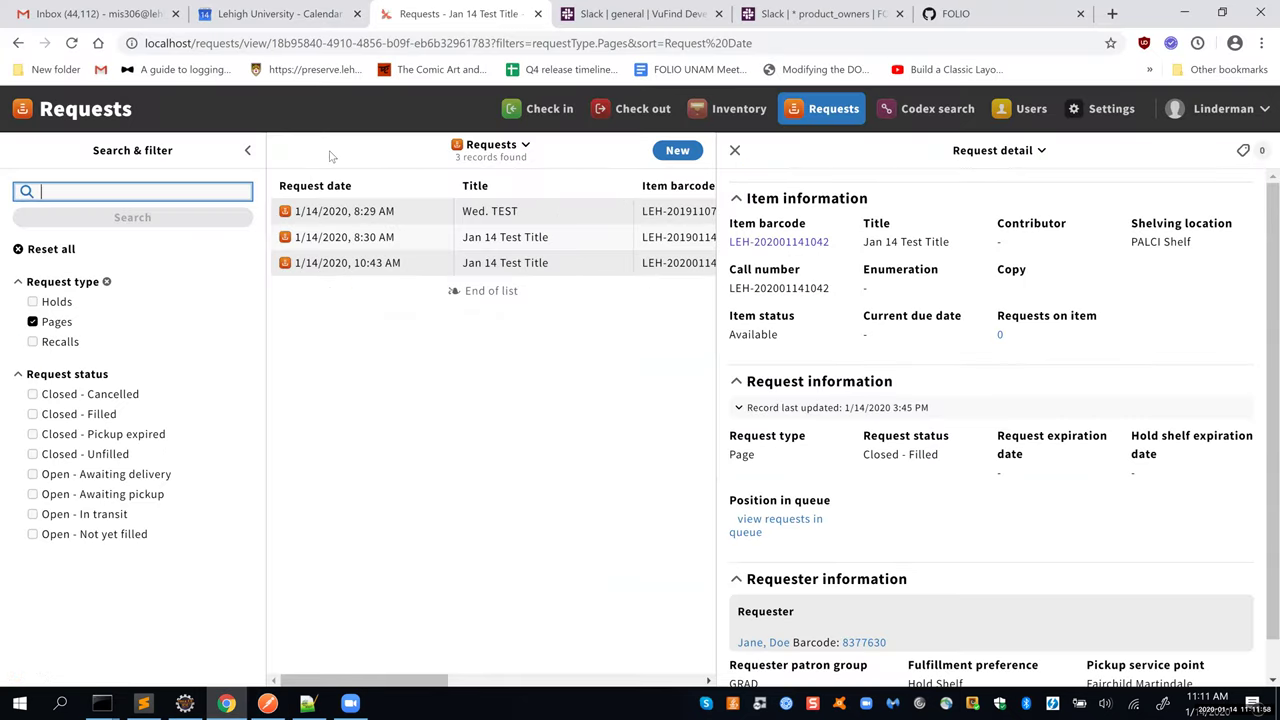
{"action": "left_click_drag", "start_coordinate": [738, 108], "coordinate": [101, 205]}
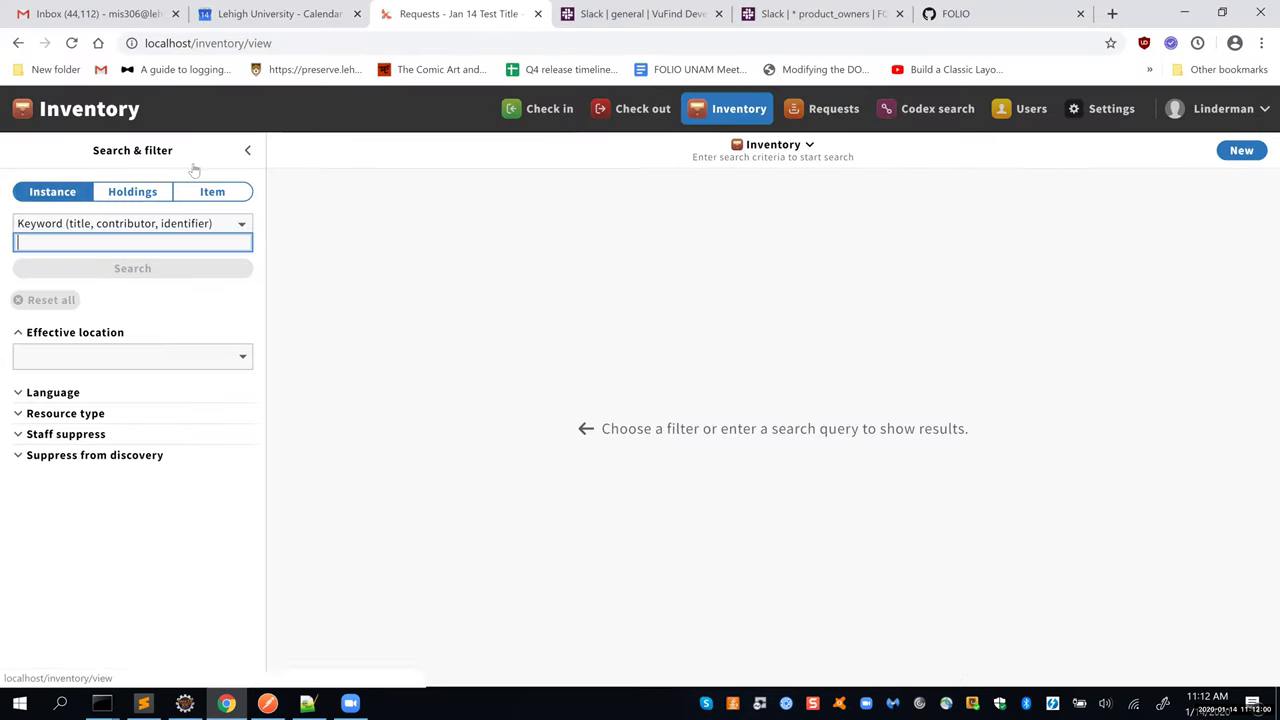
{"action": "key", "text": "ctrl+v"}
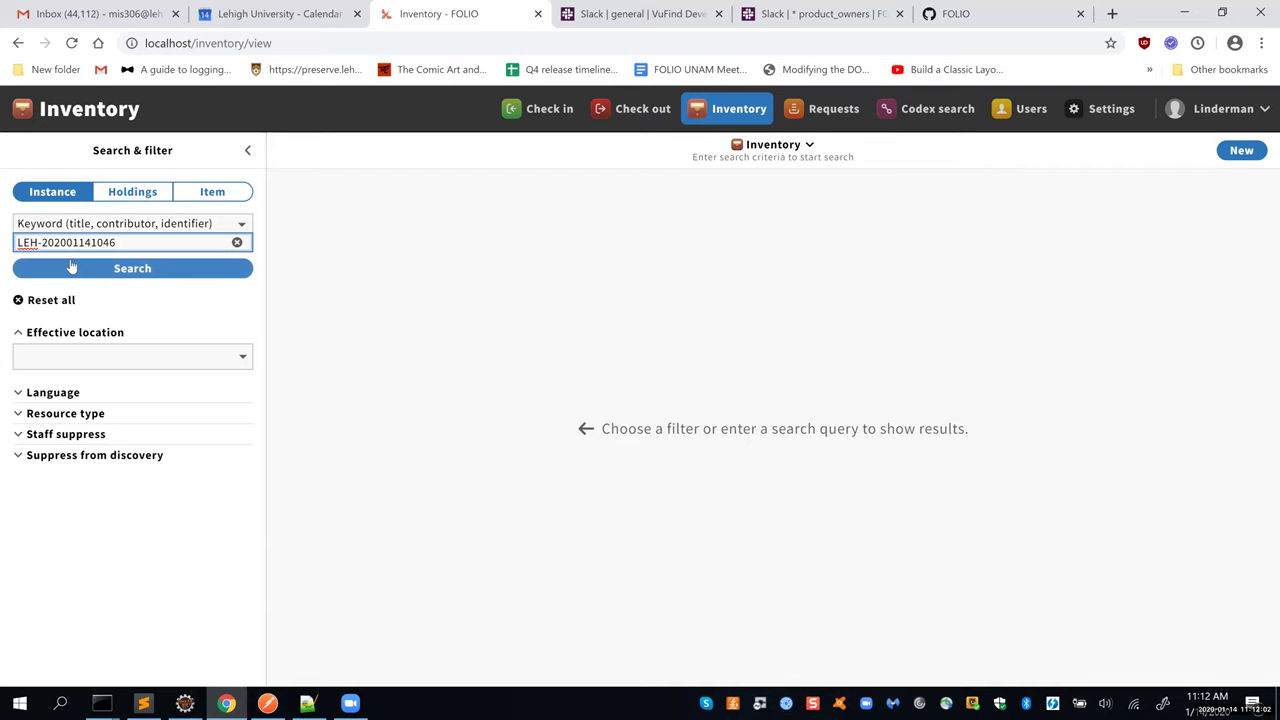
{"action": "left_click", "coordinate": [71, 266]}
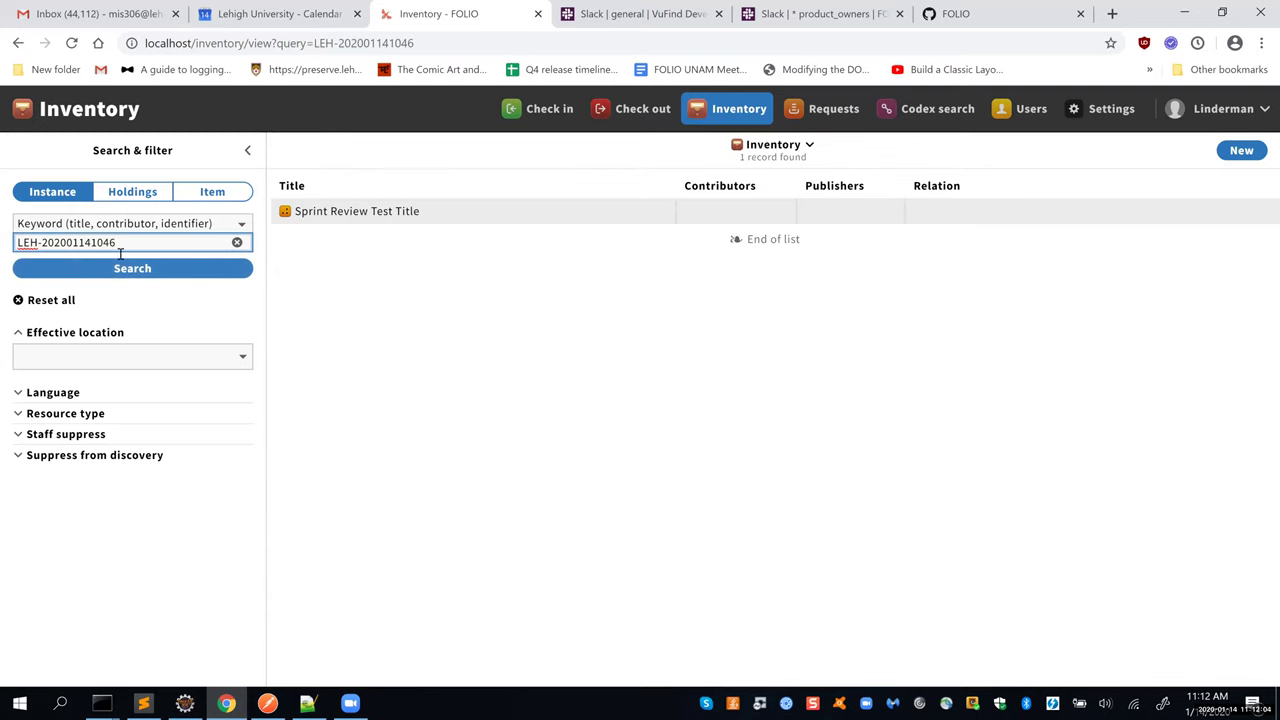
{"action": "left_click", "coordinate": [370, 218]}
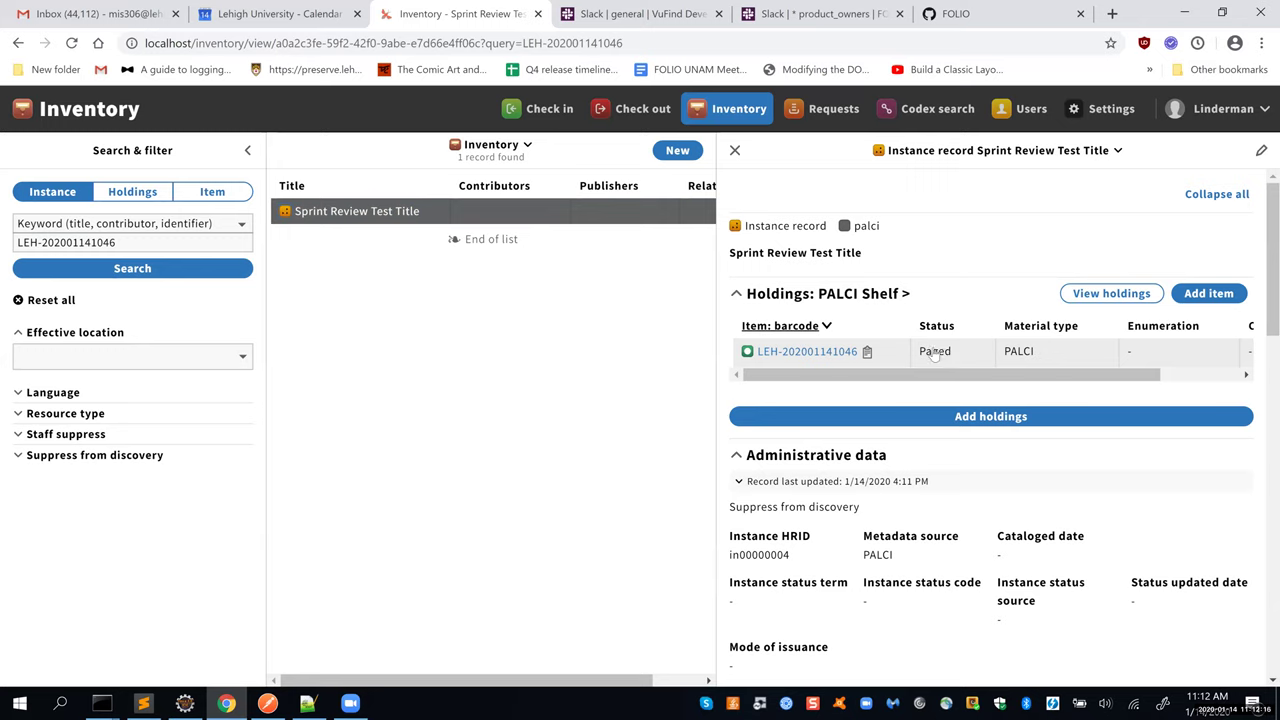
Step: Open the new Sprint Review Test Title page request in Requests and select its item barcode
{"action": "left_click", "coordinate": [826, 127]}
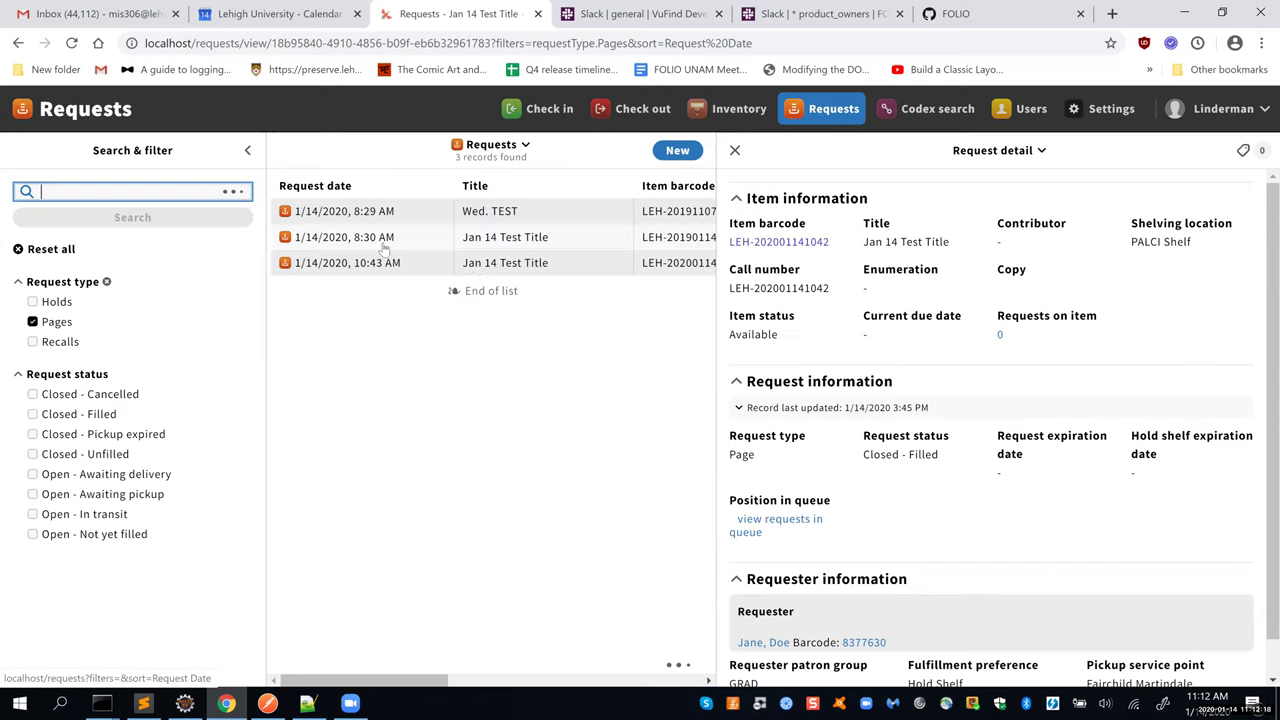
{"action": "left_click", "coordinate": [417, 288]}
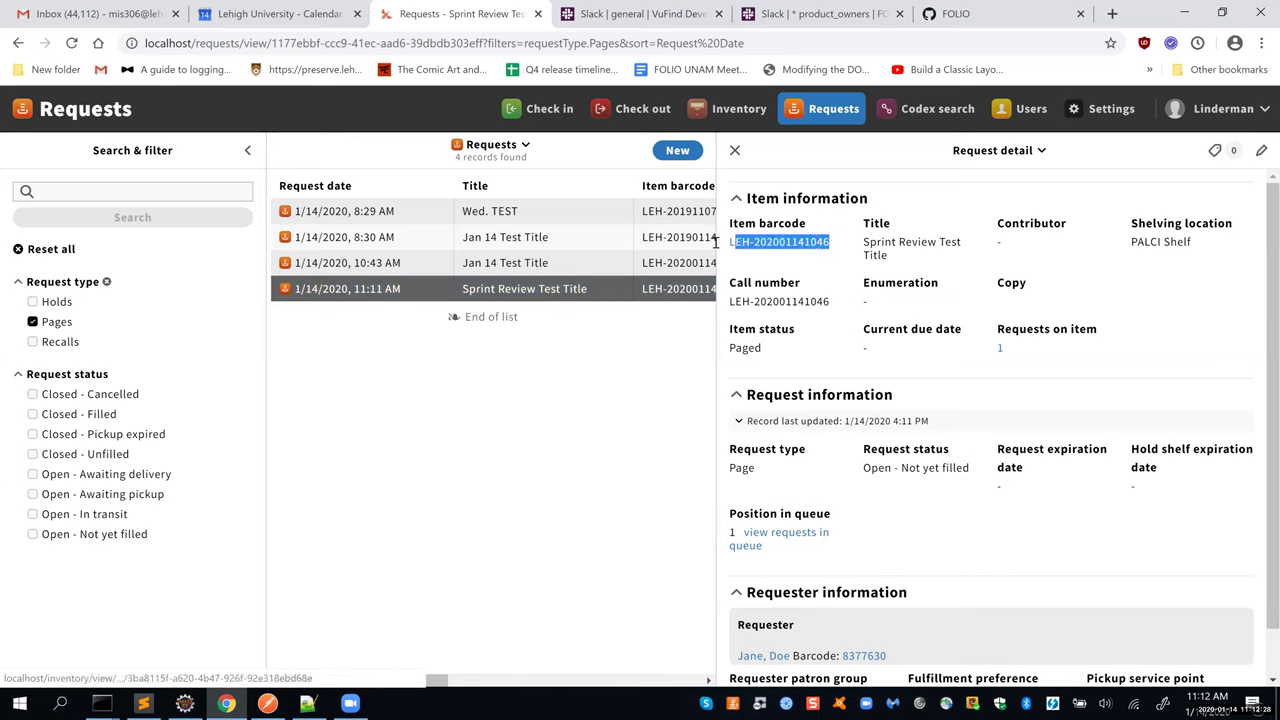
{"action": "left_click_drag", "start_coordinate": [716, 241], "coordinate": [731, 248]}
{"action": "key", "text": "ctrl+c"}
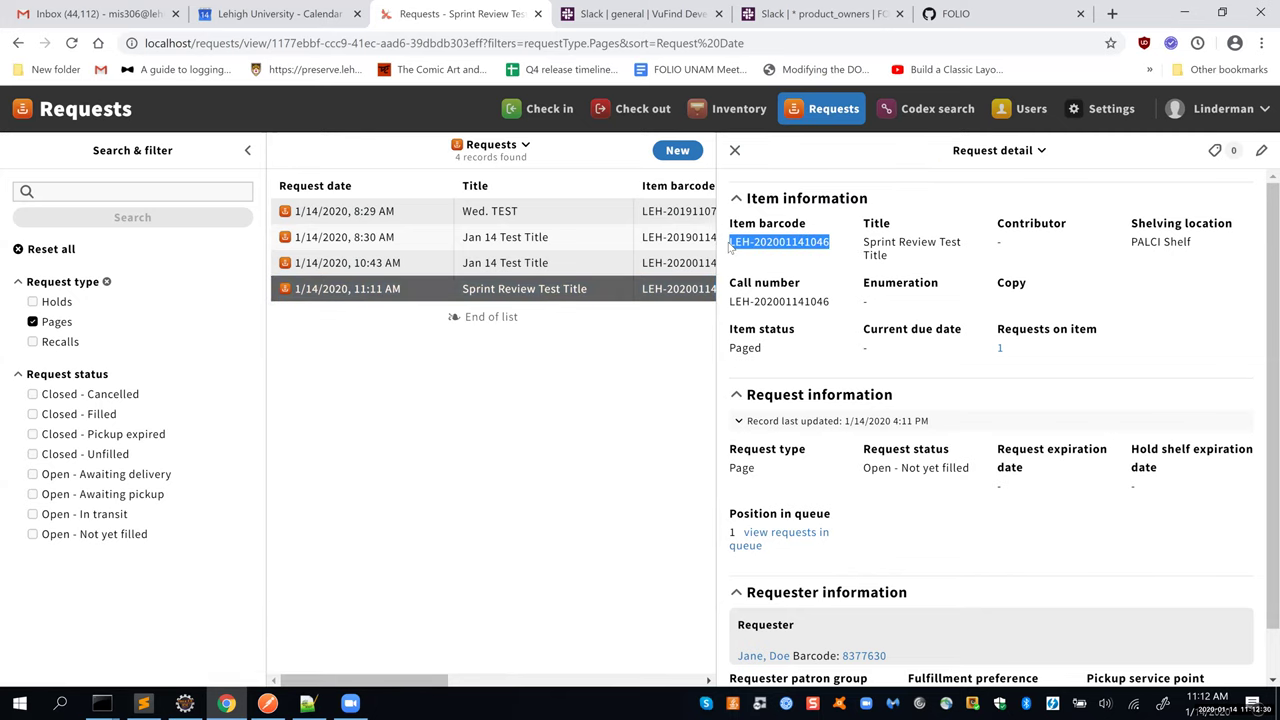
{"action": "left_click", "coordinate": [309, 703]}
{"action": "left_click", "coordinate": [86, 318]}
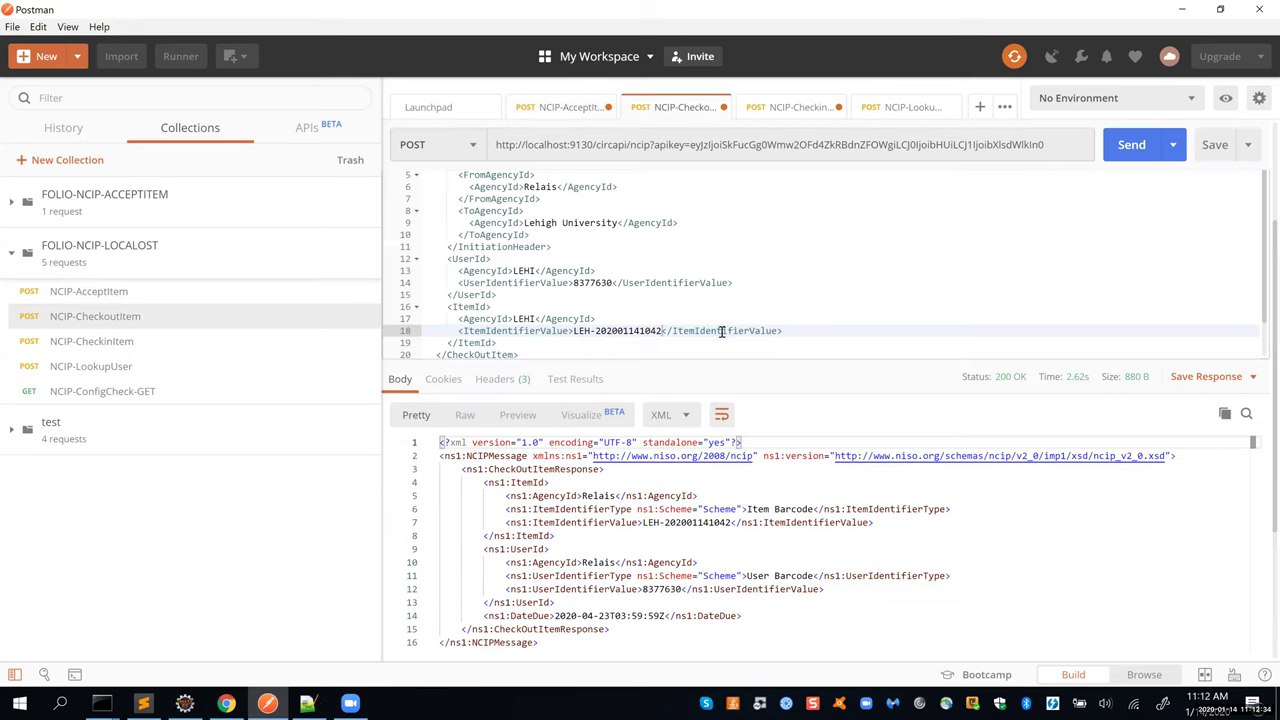
{"action": "scroll", "coordinate": [600, 360], "scroll_direction": "up", "scroll_amount": 3}
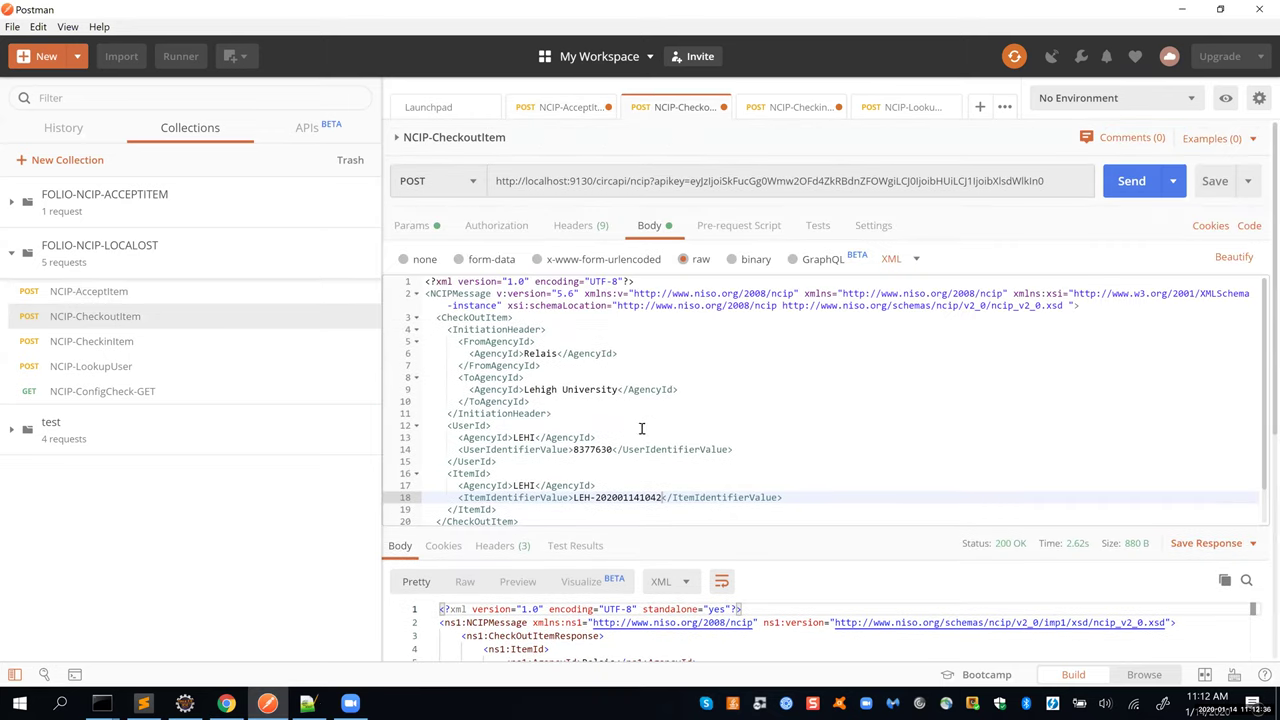
{"action": "left_click_drag", "start_coordinate": [573, 497], "coordinate": [663, 497]}
{"action": "key", "text": "ctrl+v"}
{"action": "left_click", "coordinate": [1129, 182]}
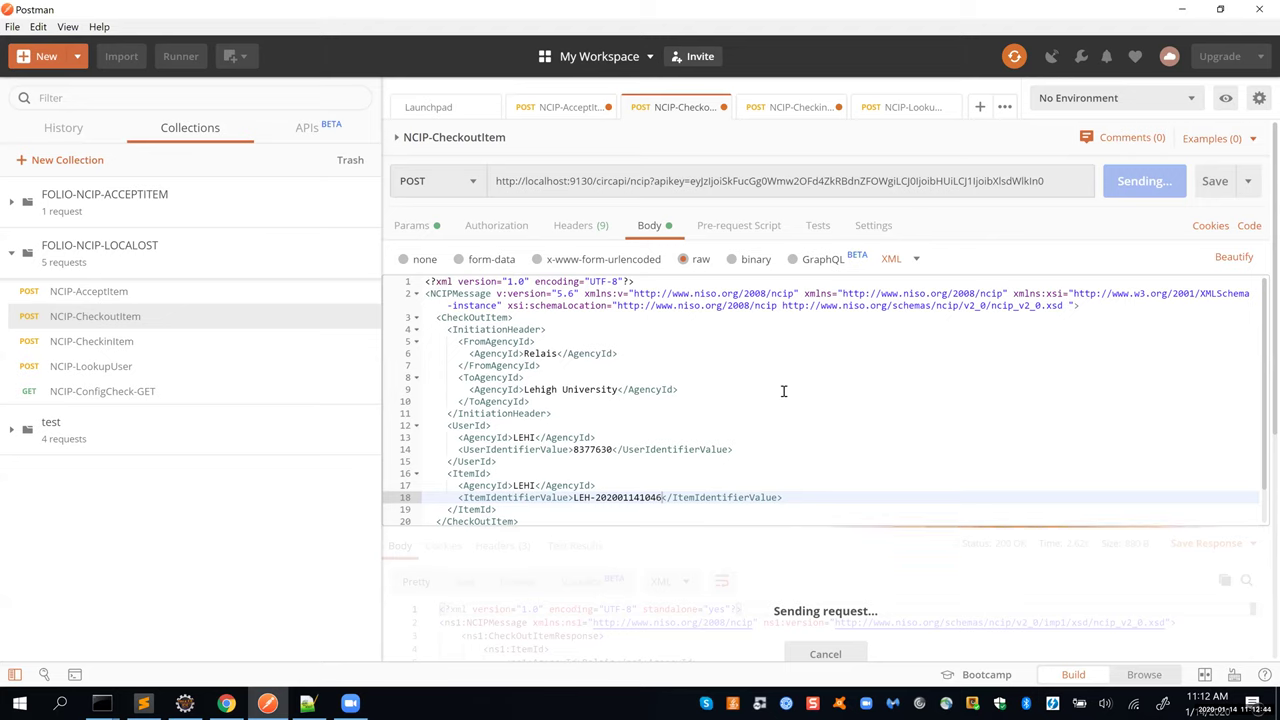
{"action": "scroll", "coordinate": [784, 391], "scroll_direction": "down", "scroll_amount": 1}
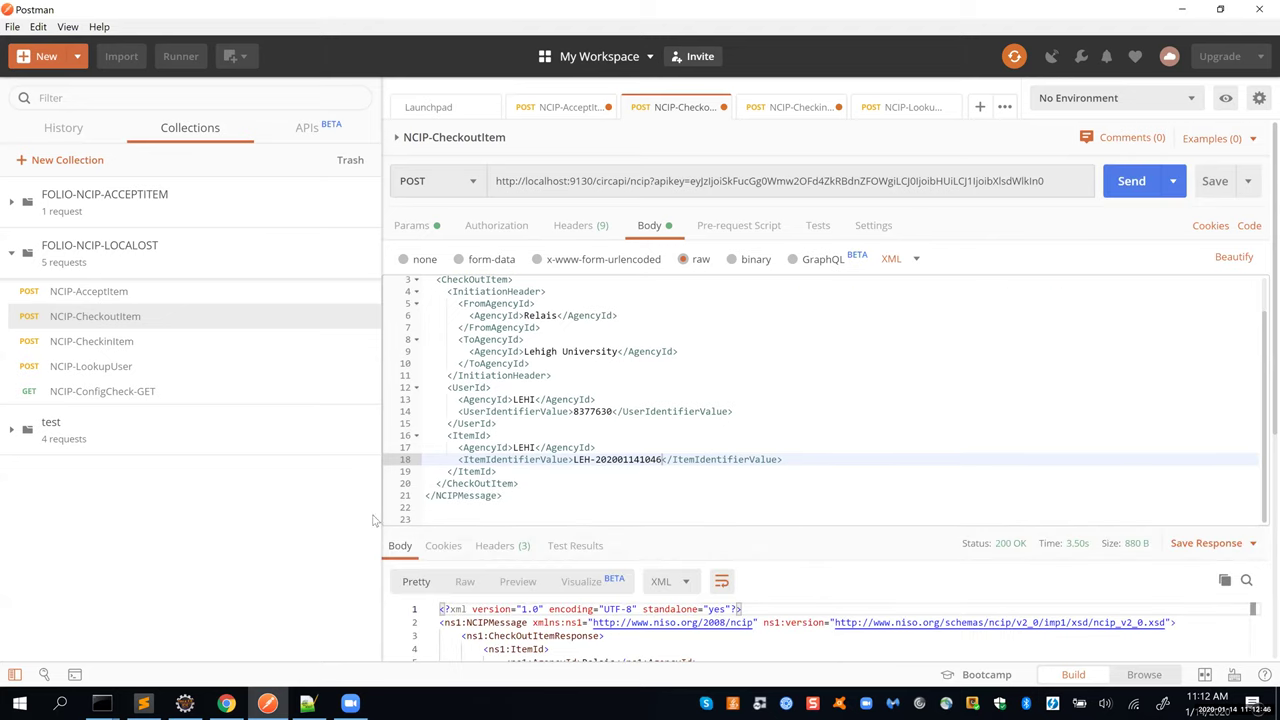
{"action": "scroll", "coordinate": [590, 578], "scroll_direction": "down", "scroll_amount": 3}
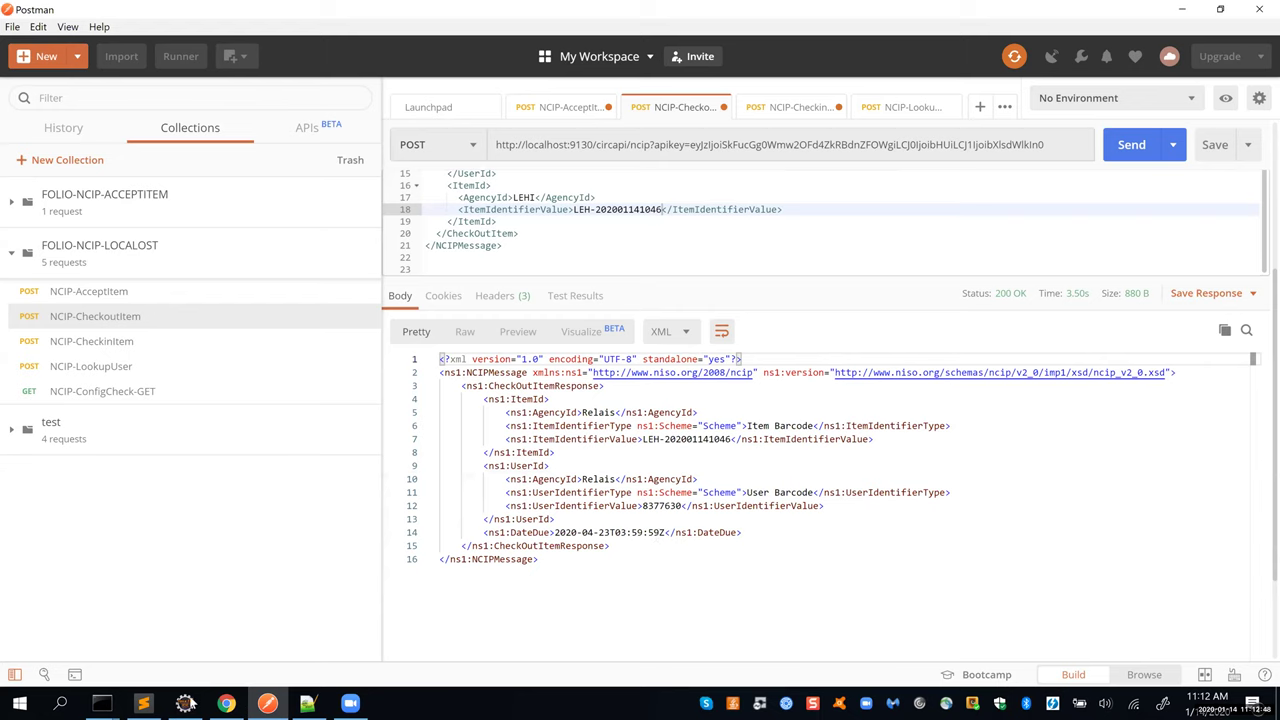
Step: Confirm in Inventory the item is Checked out and the request reads Closed - Filled, due 4/22/2020
{"action": "left_click", "coordinate": [226, 703]}
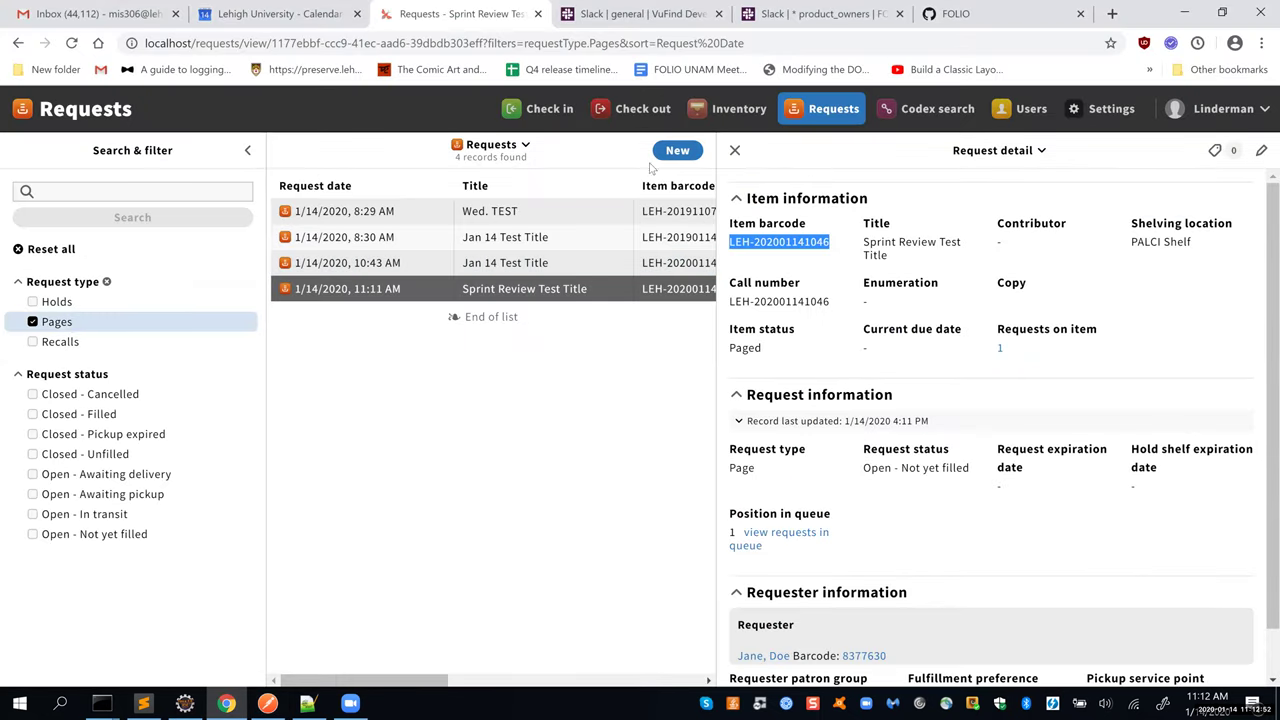
{"action": "left_click", "coordinate": [728, 108]}
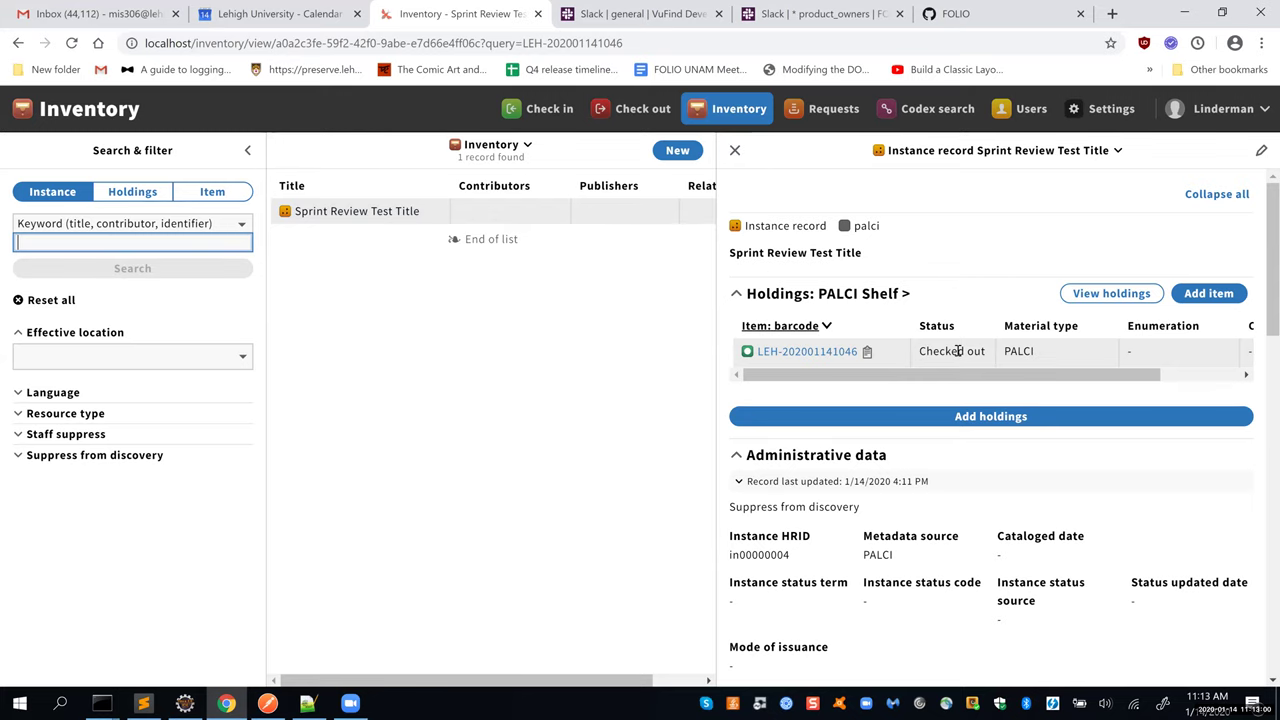
{"action": "left_click", "coordinate": [815, 115]}
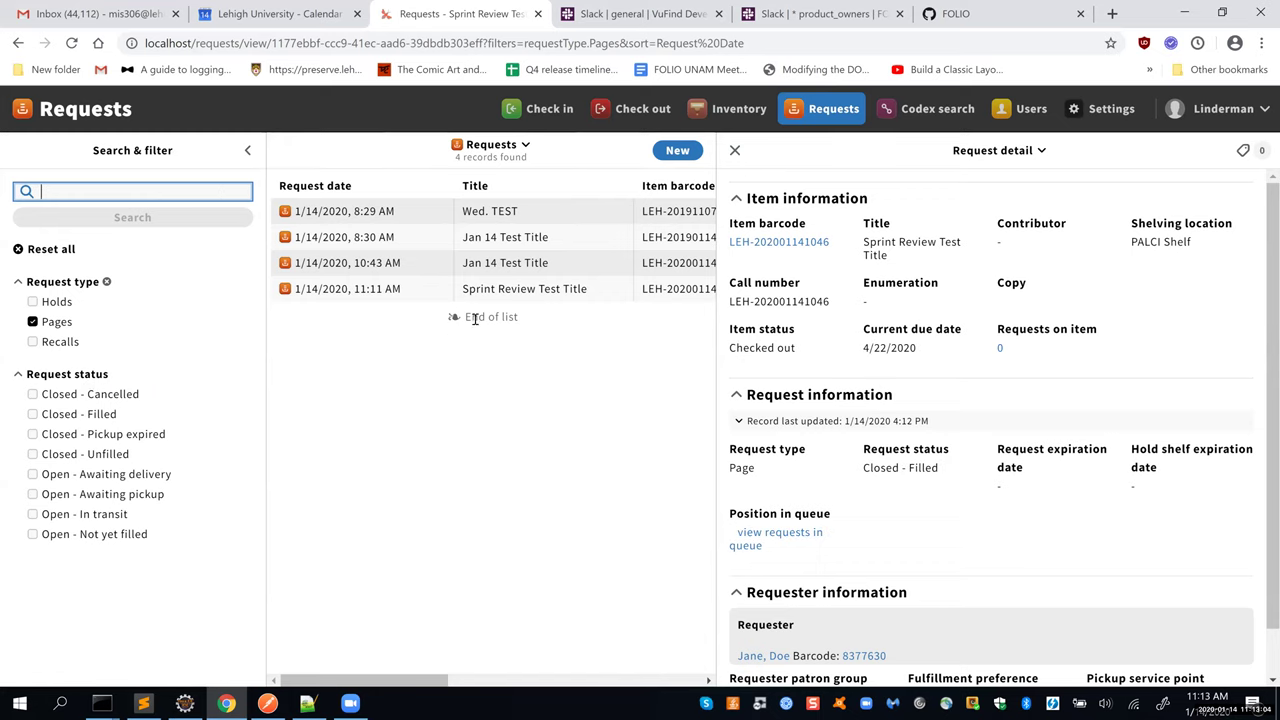
{"action": "left_click", "coordinate": [489, 298]}
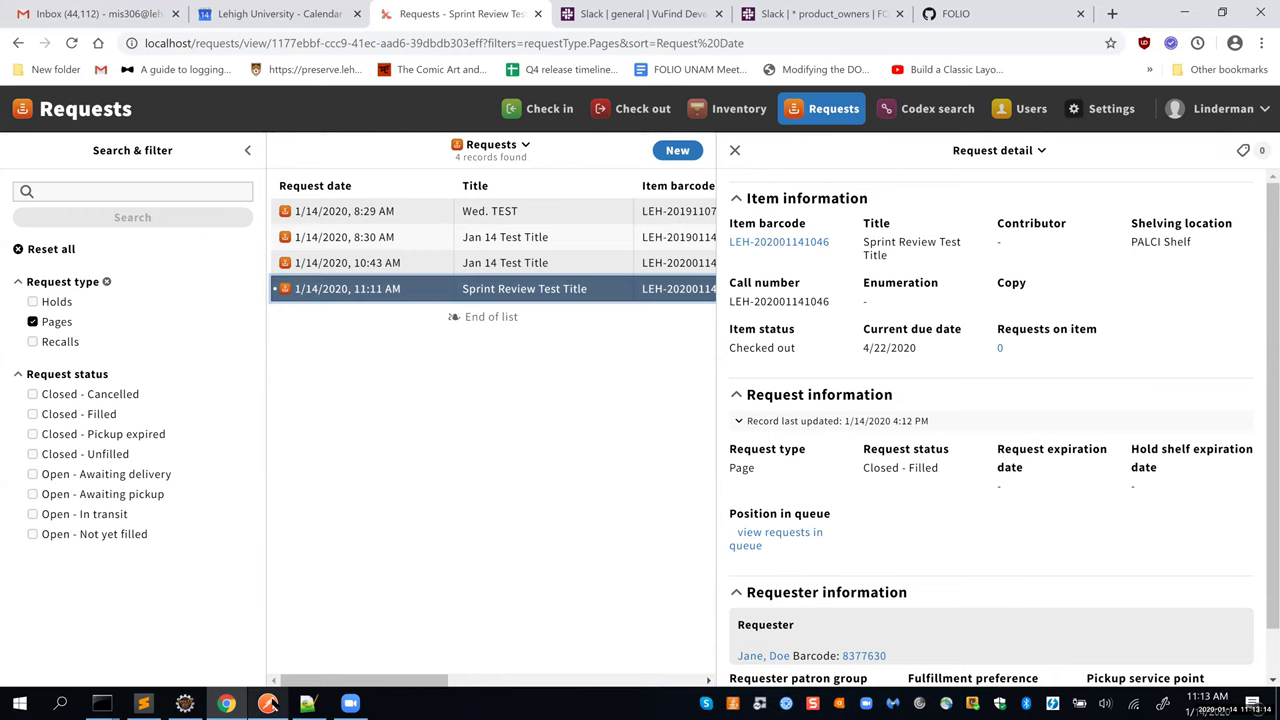
{"action": "left_click", "coordinate": [267, 703]}
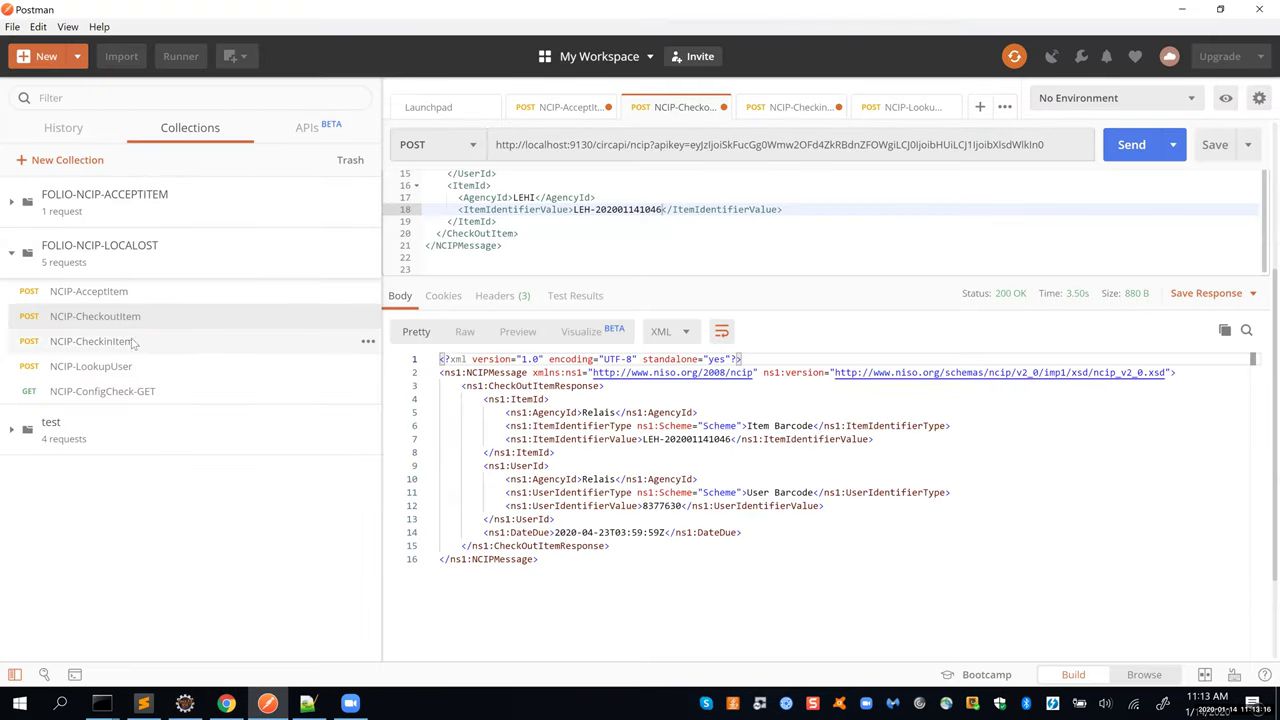
{"action": "left_click", "coordinate": [134, 341]}
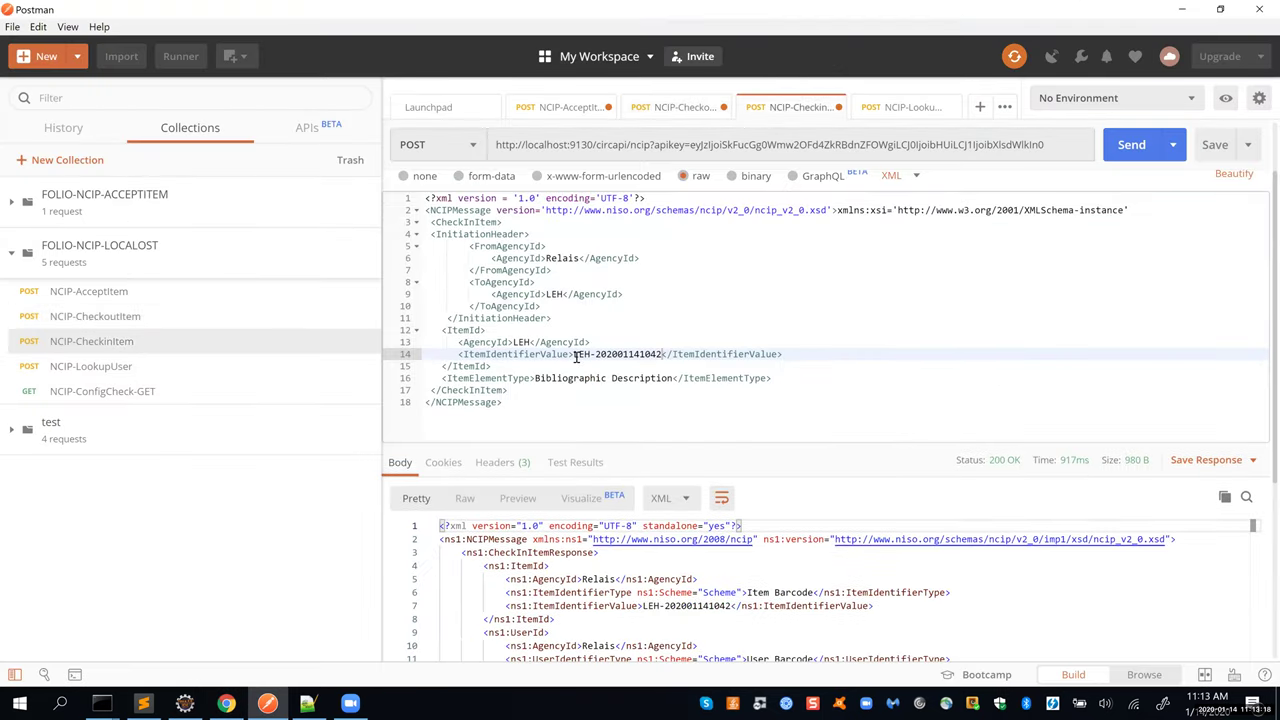
{"action": "left_click_drag", "start_coordinate": [574, 357], "coordinate": [663, 355]}
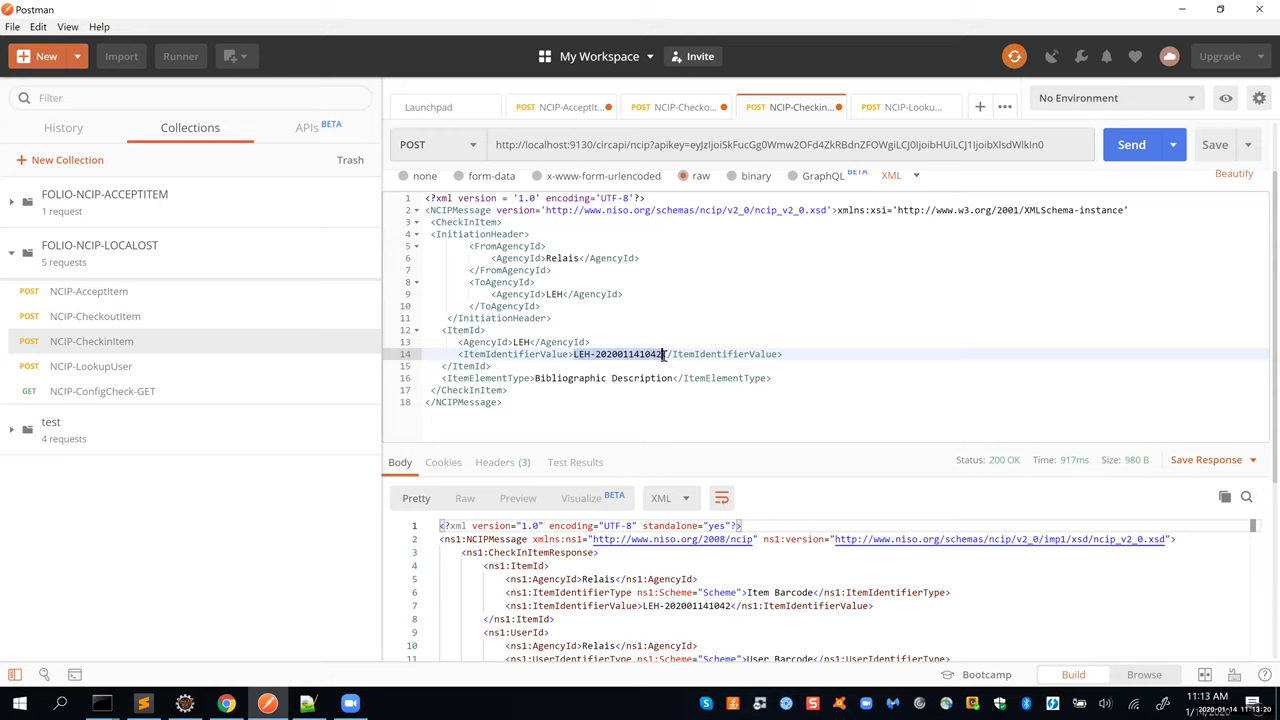
{"action": "key", "text": "Right"}
{"action": "key", "text": "BackSpace"}
{"action": "type", "text": "6"}
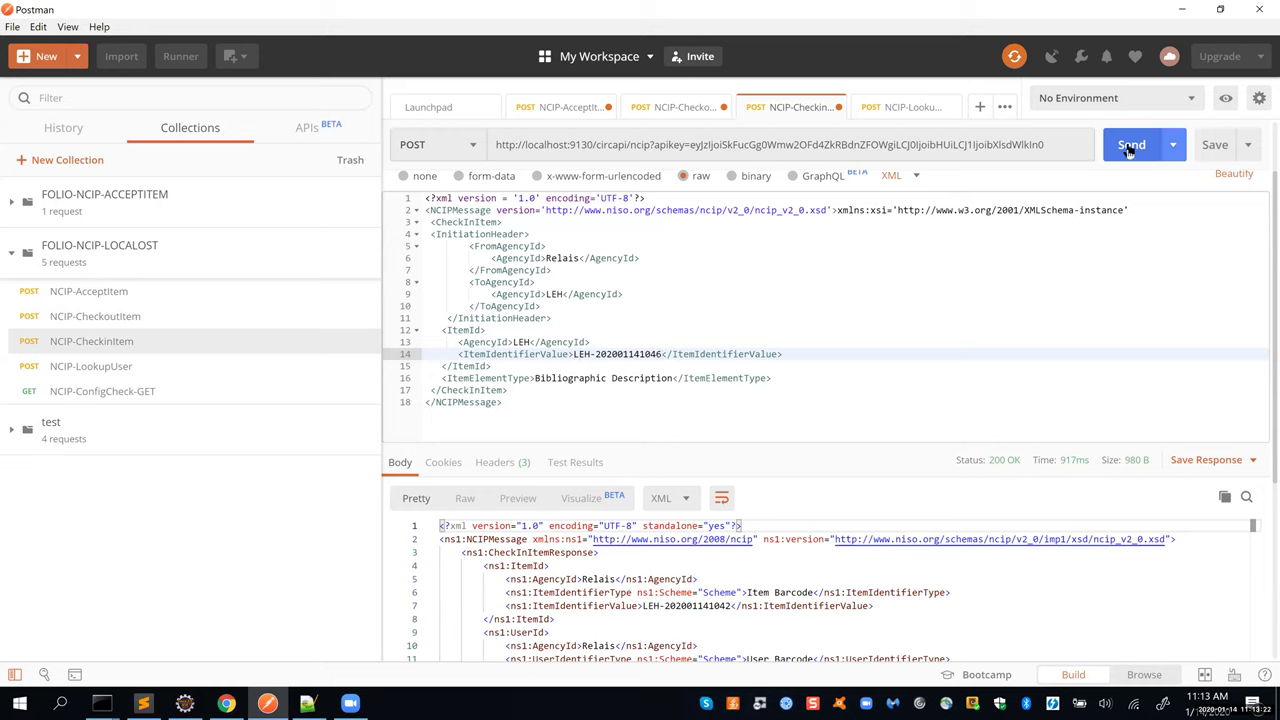
{"action": "left_click", "coordinate": [1131, 146]}
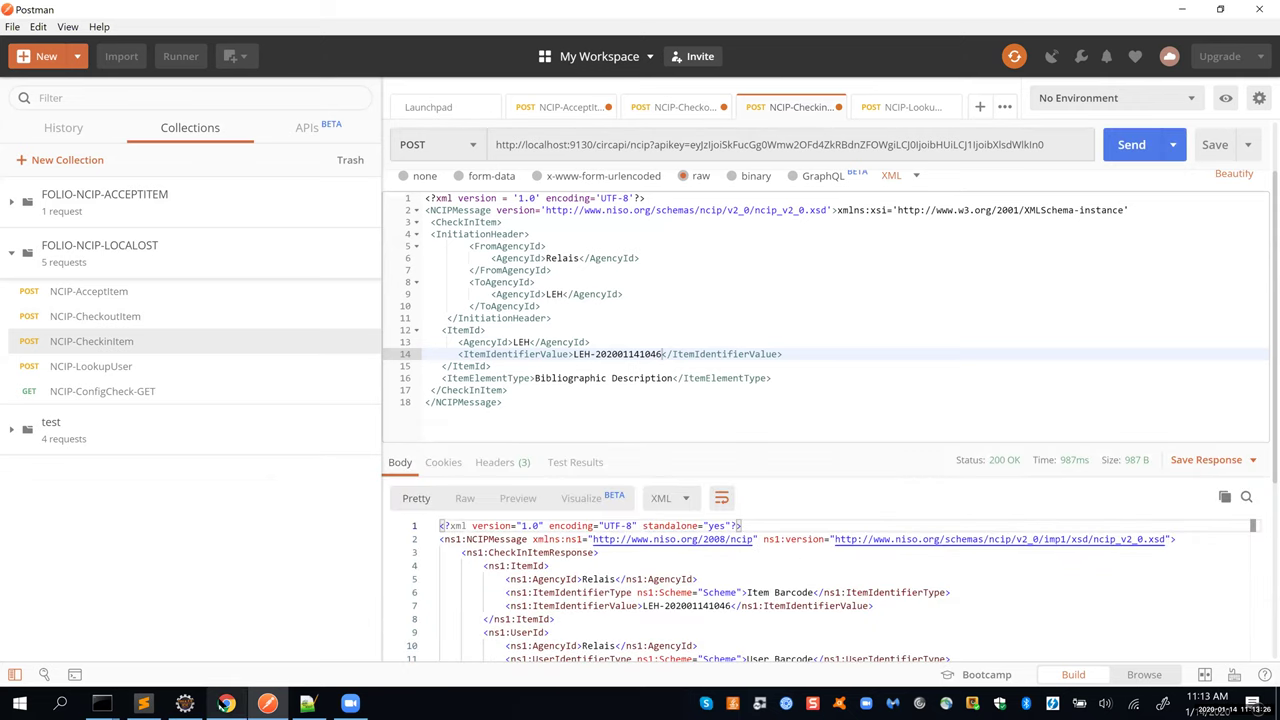
{"action": "left_click", "coordinate": [226, 703]}
{"action": "left_click", "coordinate": [766, 115]}
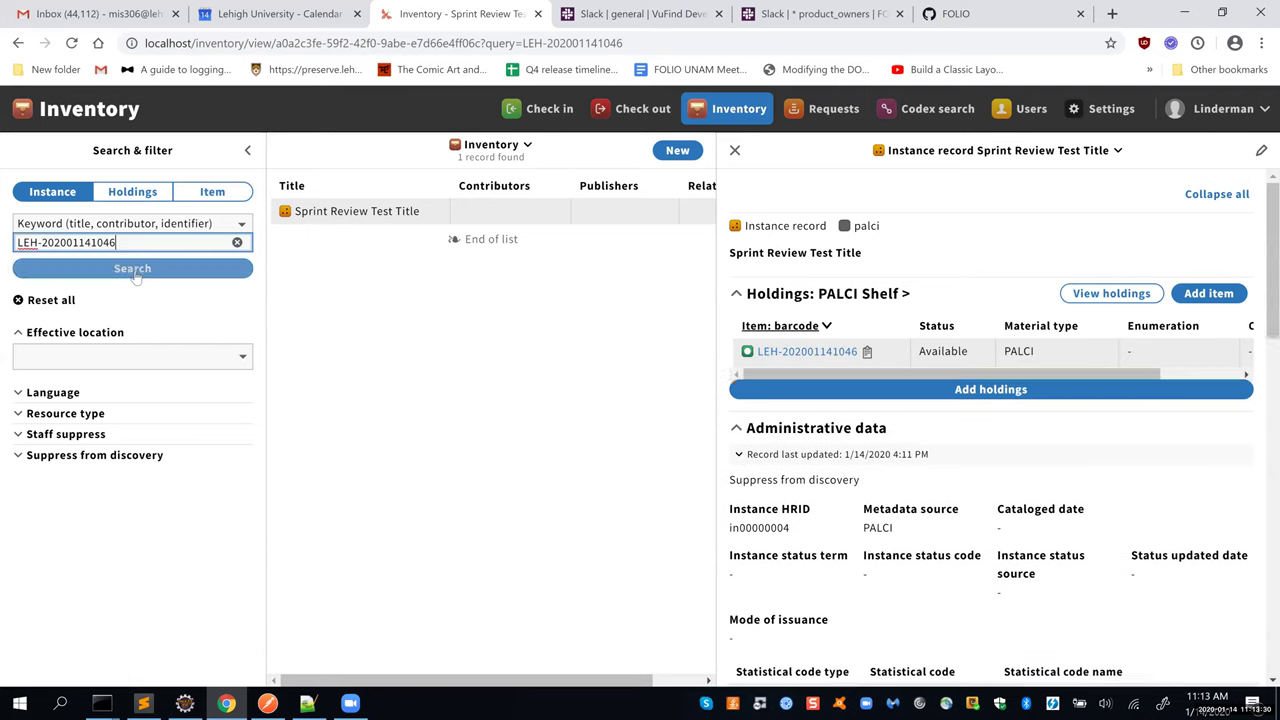
{"action": "left_click", "coordinate": [422, 208]}
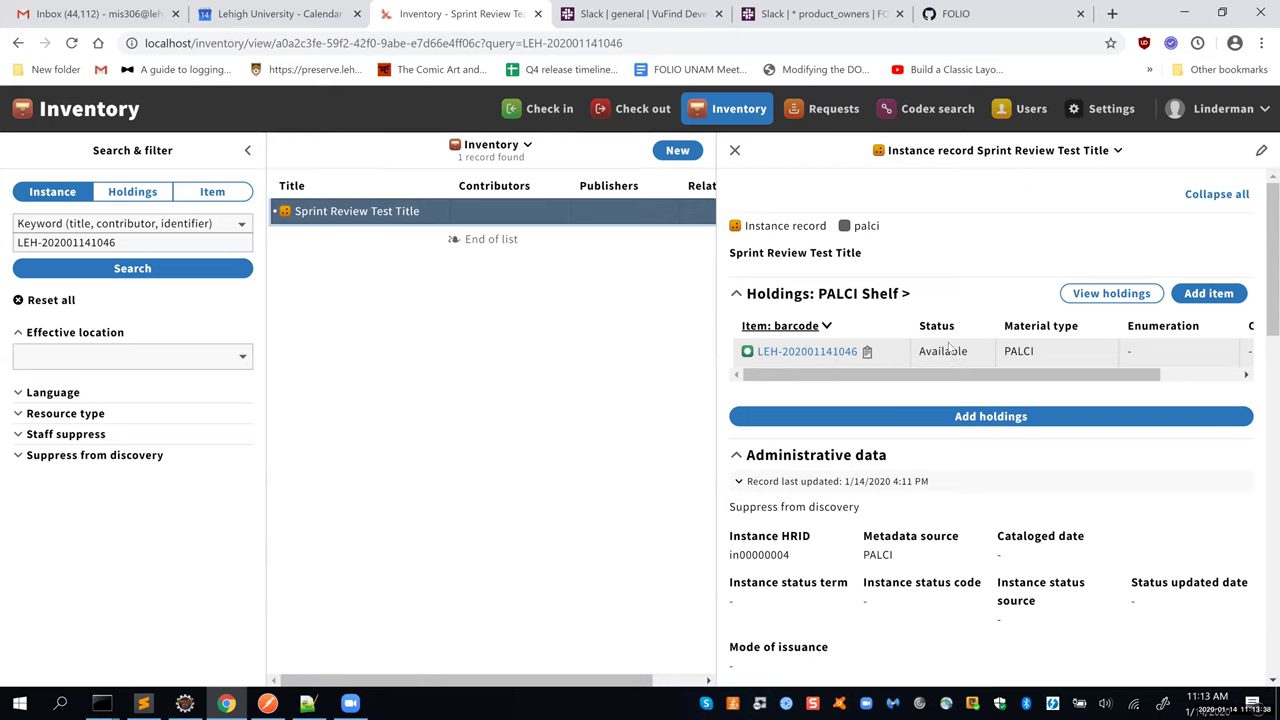
{"action": "left_click", "coordinate": [370, 668]}
Step: Send the NCIP-LookupUser request in Postman
{"action": "key", "text": "alt+Tab"}
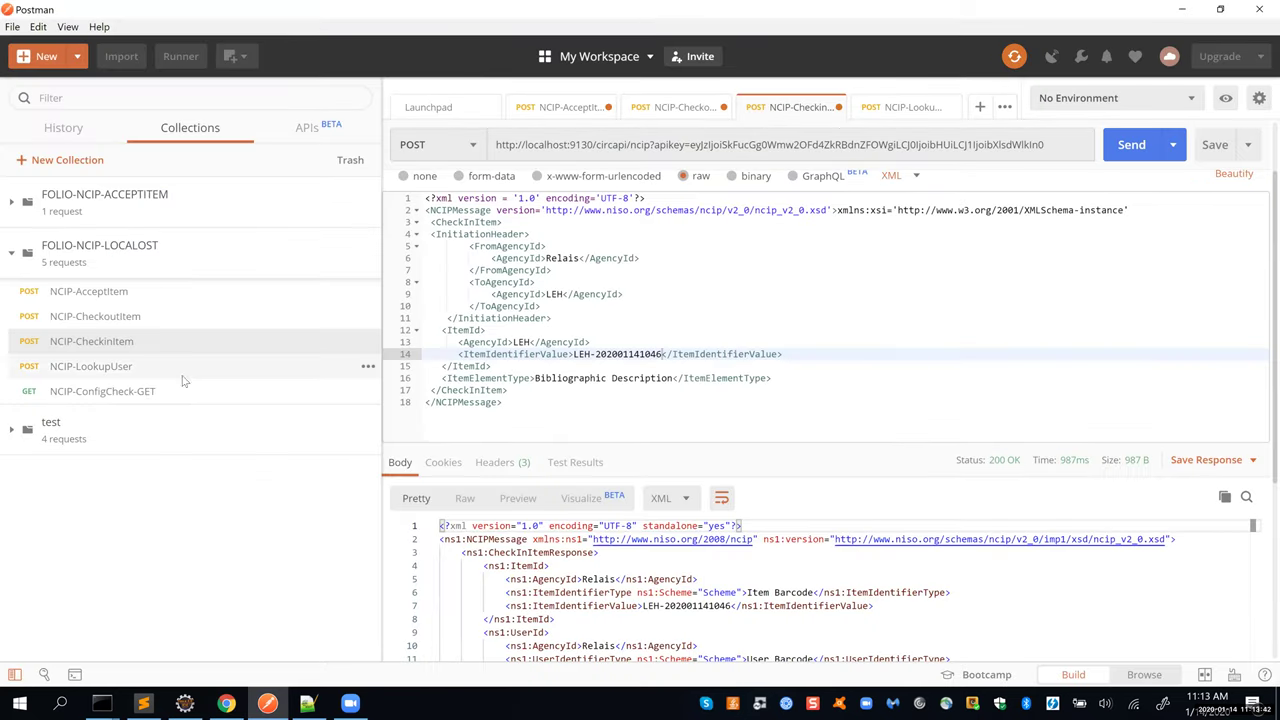
{"action": "left_click", "coordinate": [183, 374]}
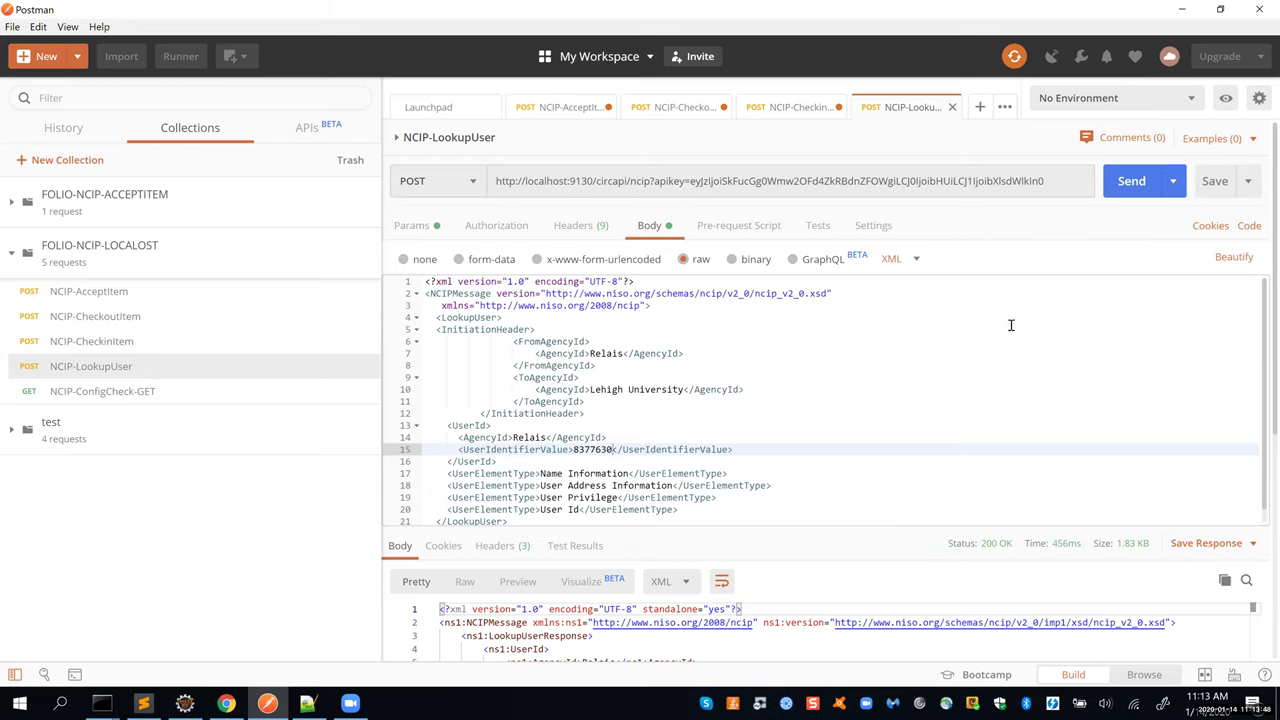
{"action": "scroll", "coordinate": [1008, 325], "scroll_direction": "down", "scroll_amount": 1}
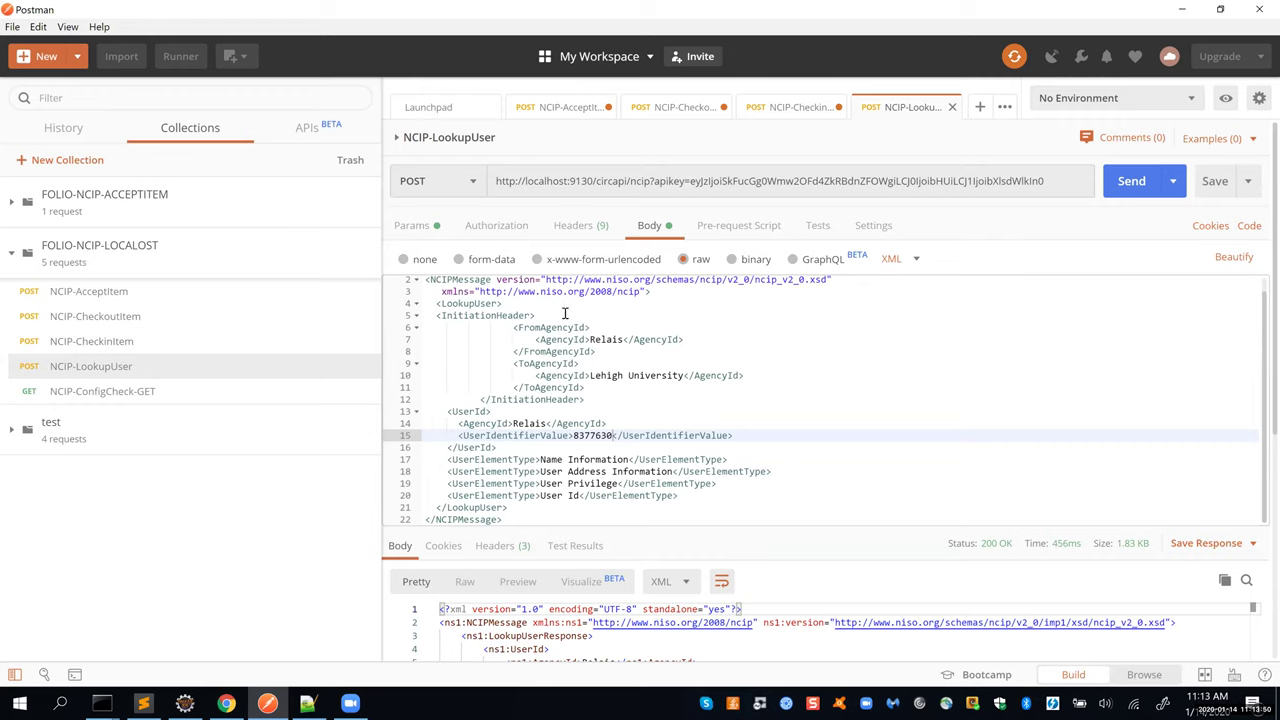
{"action": "left_click", "coordinate": [1138, 181]}
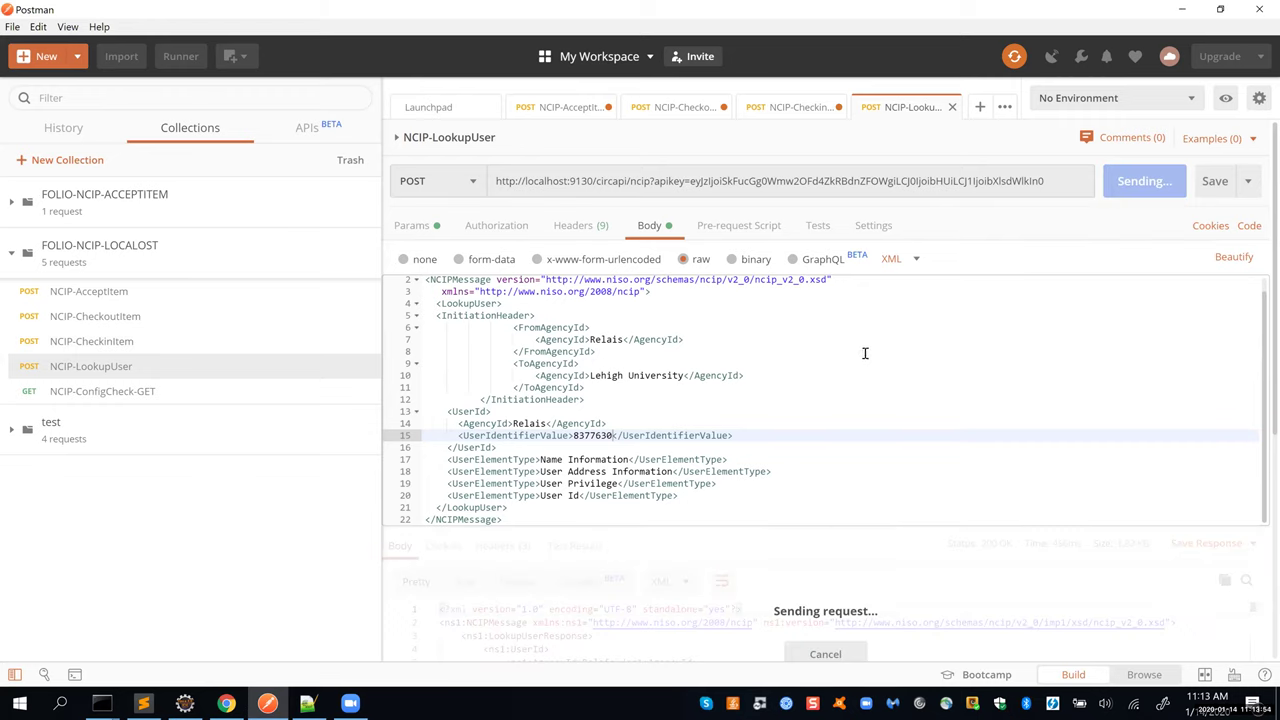
Step: Highlight the third UserPrivilege block and the OK user status in the response, then check the saved notes
{"action": "scroll", "coordinate": [880, 405], "scroll_direction": "down", "scroll_amount": 5}
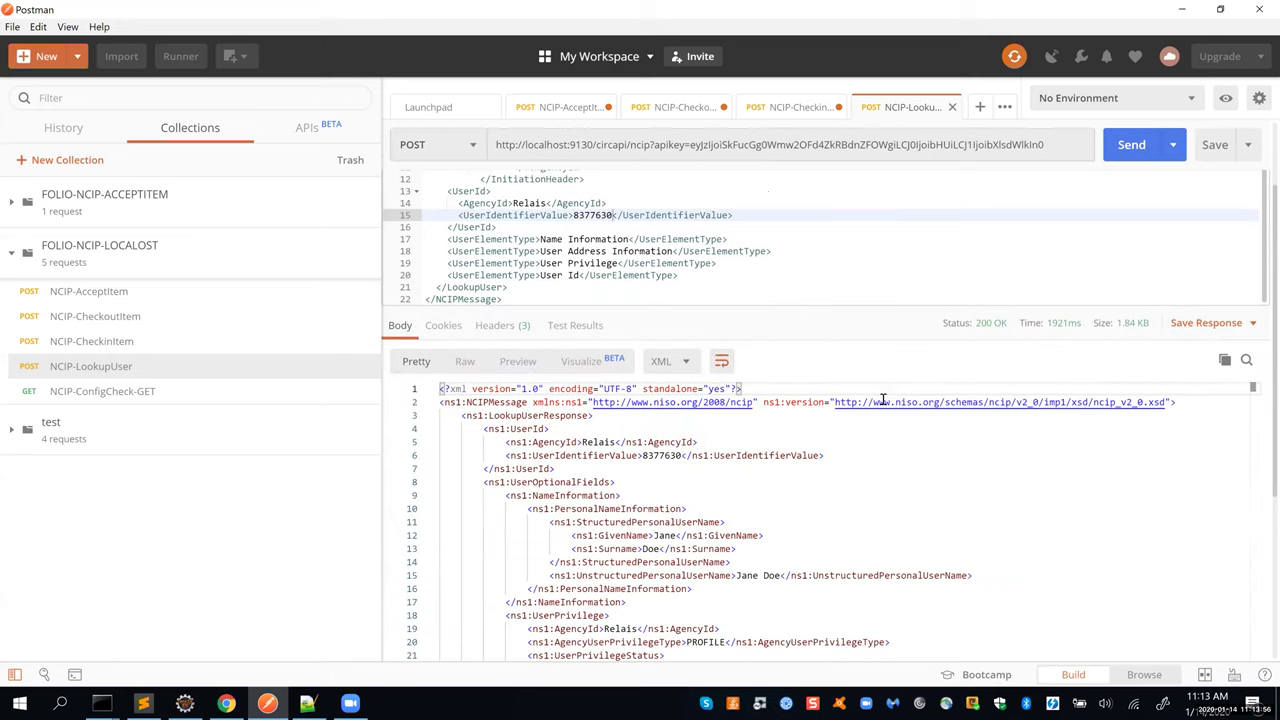
{"action": "scroll", "coordinate": [625, 197], "scroll_direction": "up", "scroll_amount": 1}
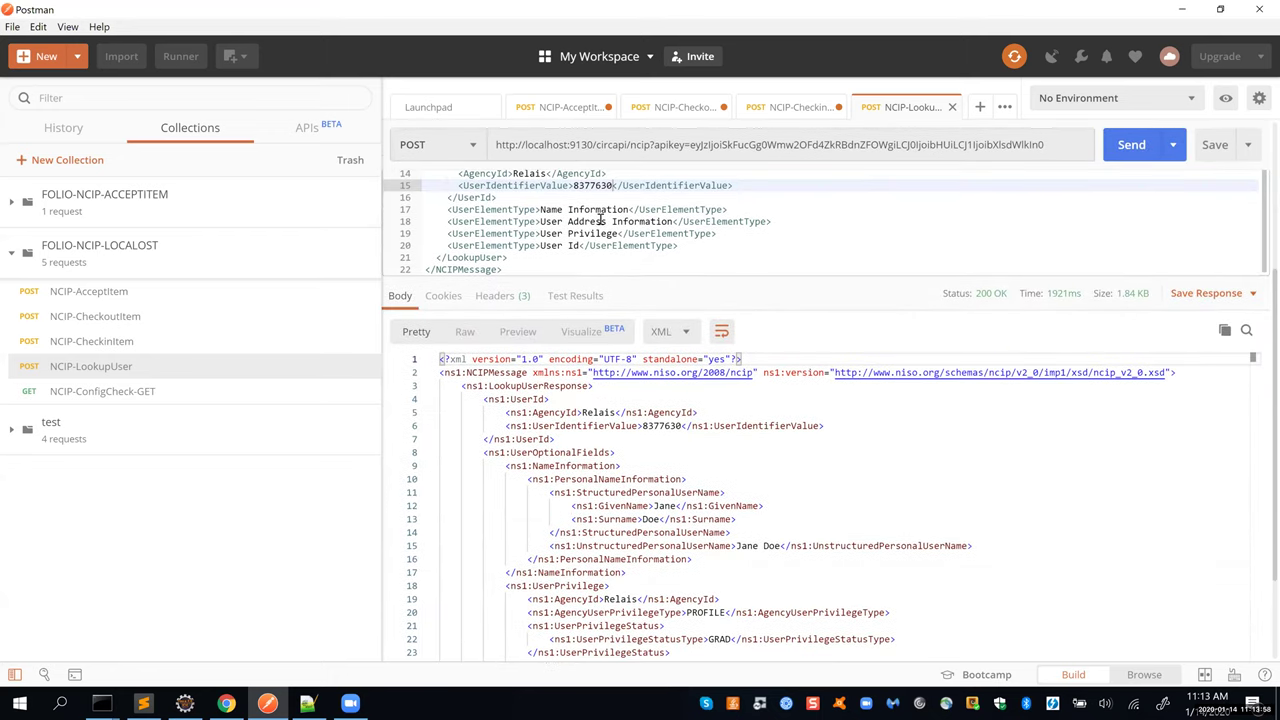
{"action": "scroll", "coordinate": [1011, 483], "scroll_direction": "down", "scroll_amount": 3}
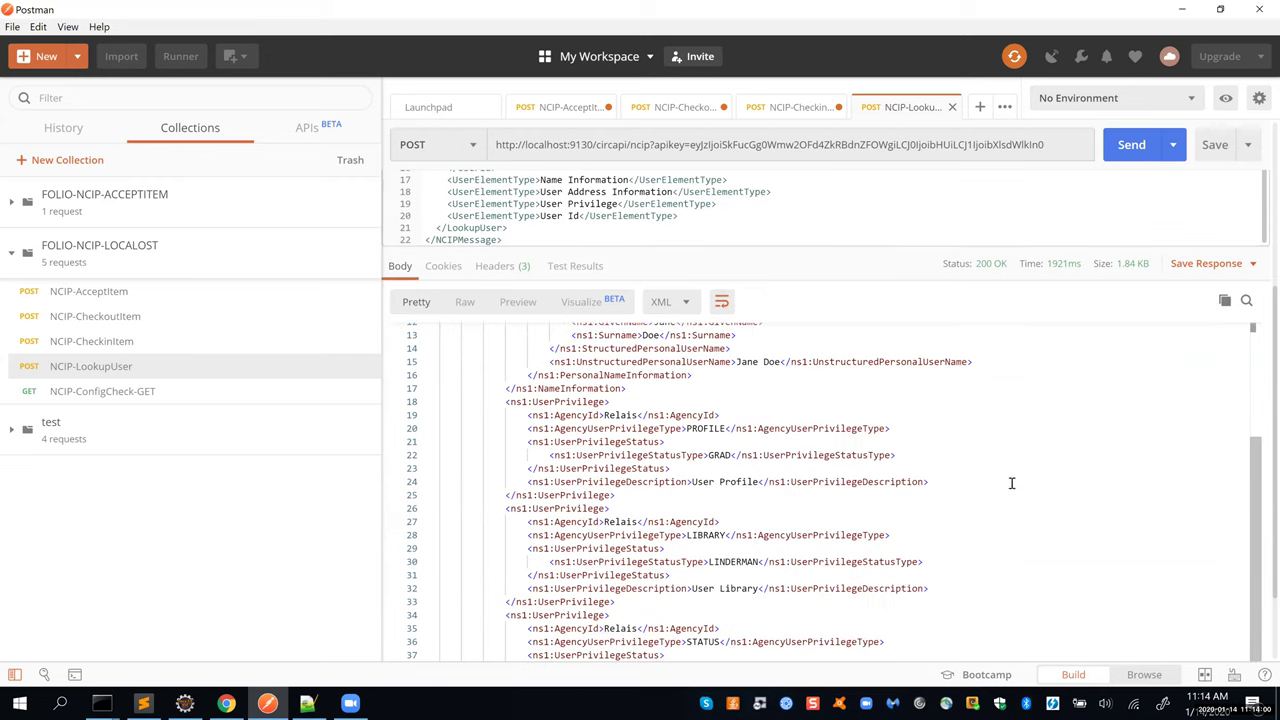
{"action": "scroll", "coordinate": [1011, 483], "scroll_direction": "down", "scroll_amount": 3}
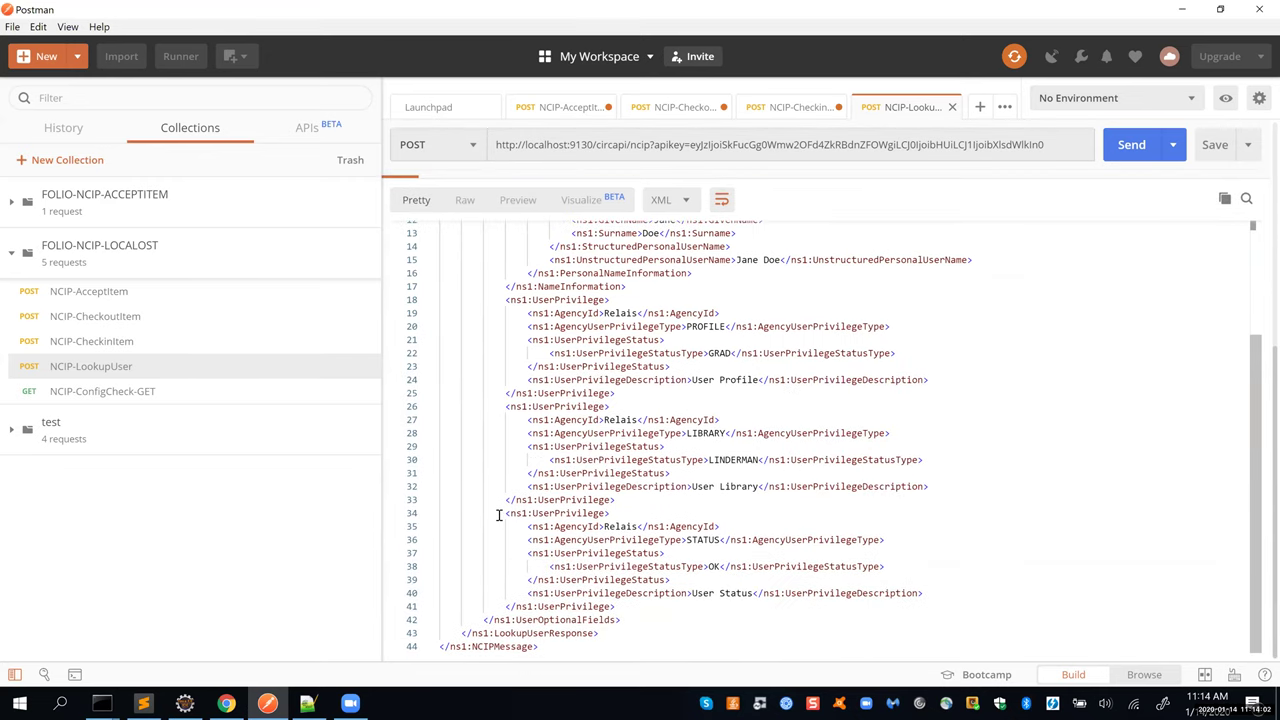
{"action": "left_click_drag", "start_coordinate": [498, 515], "coordinate": [947, 602]}
{"action": "left_click", "coordinate": [864, 533]}
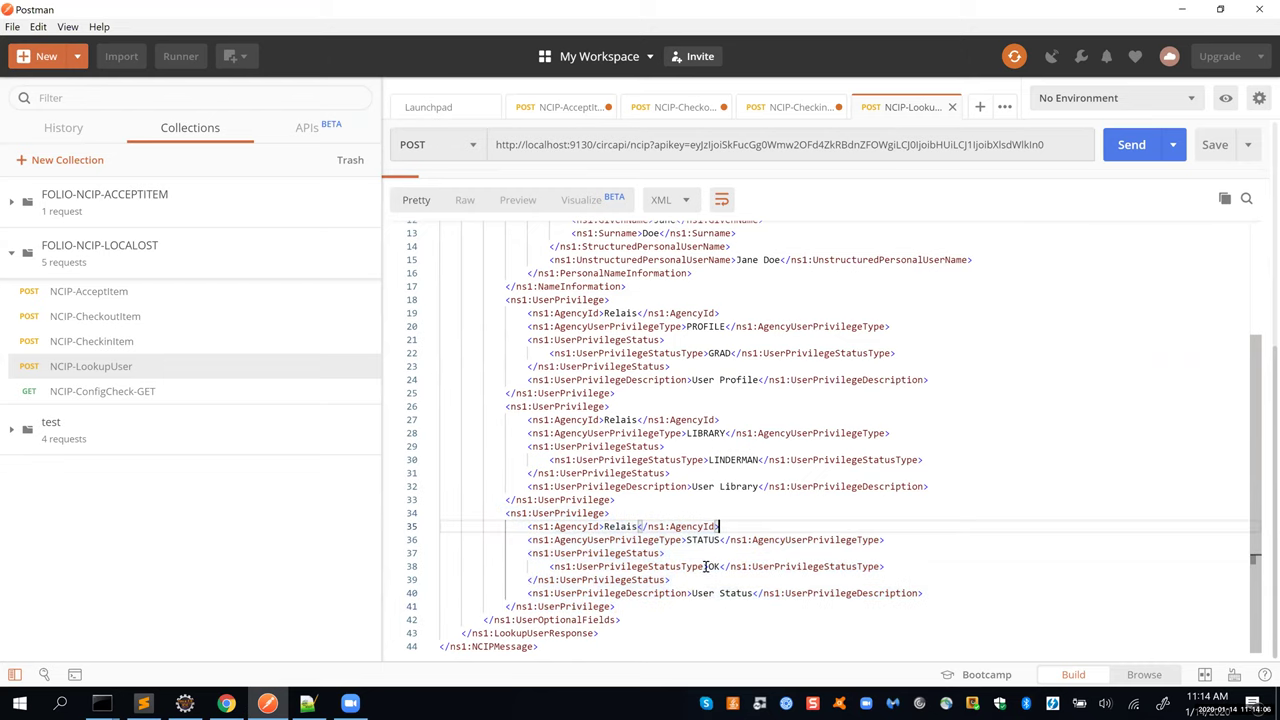
{"action": "double_click", "coordinate": [712, 567]}
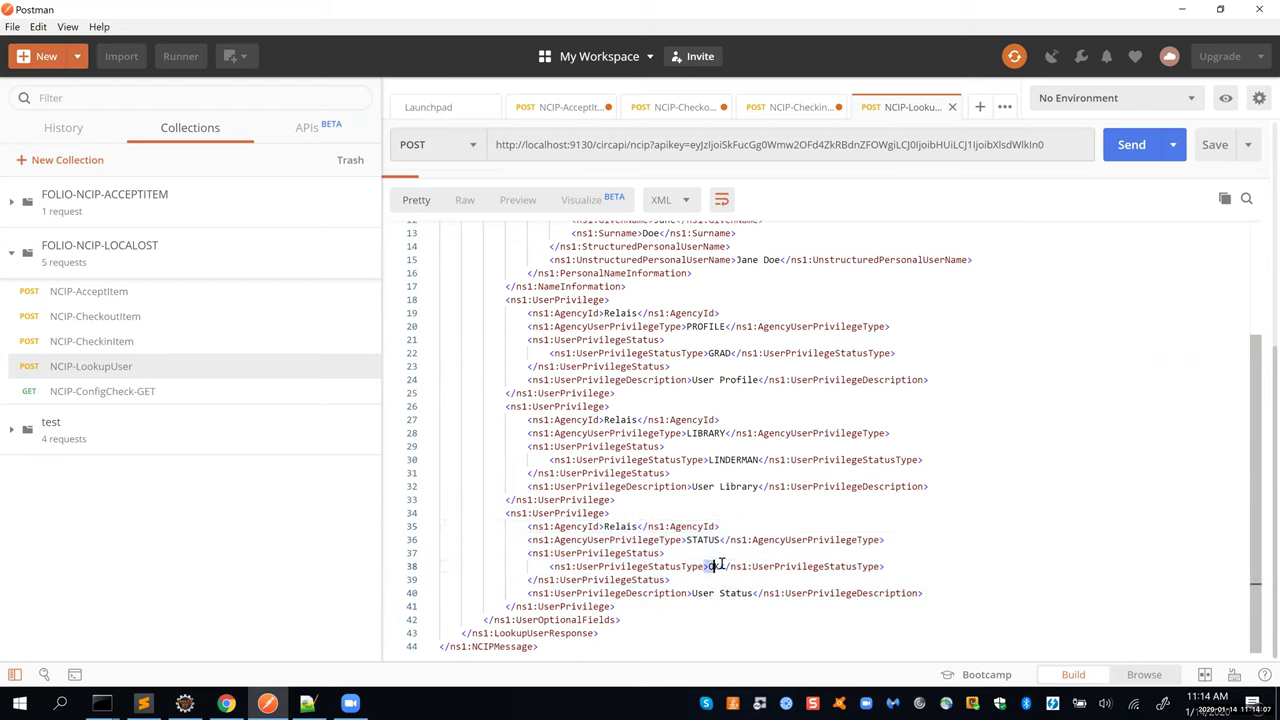
{"action": "left_click", "coordinate": [994, 489]}
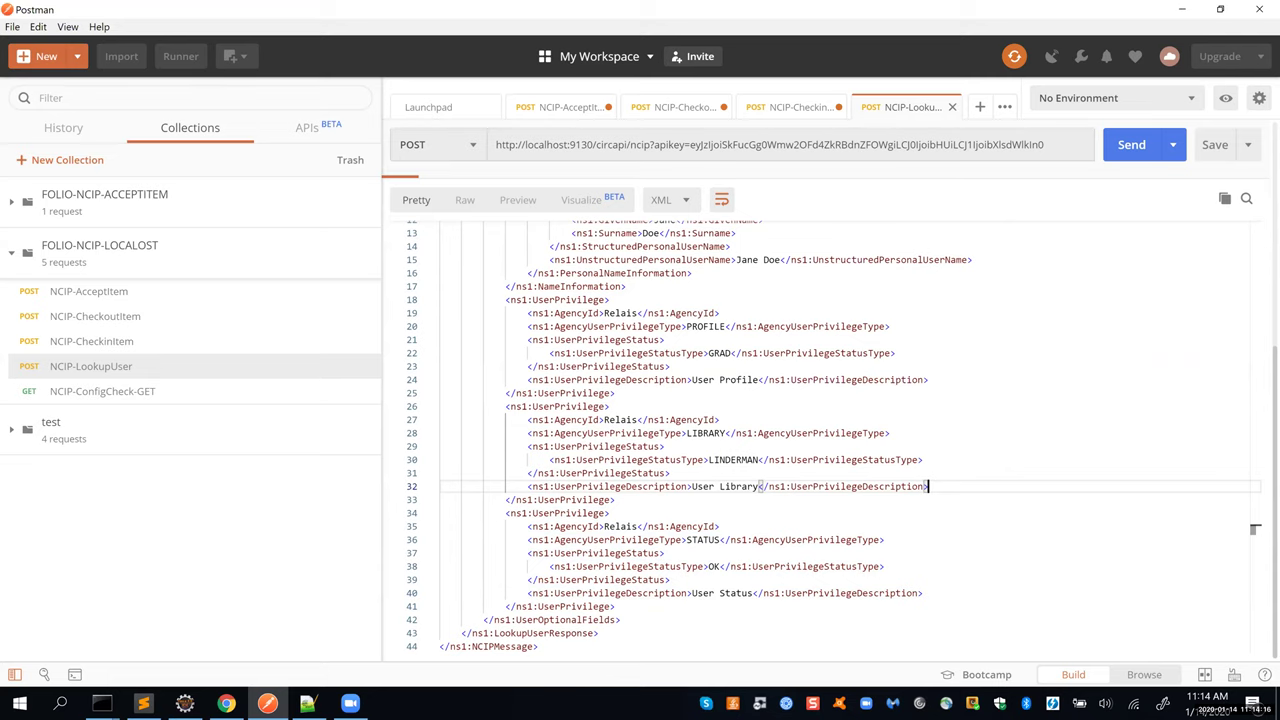
{"action": "key", "text": "alt+Tab"}
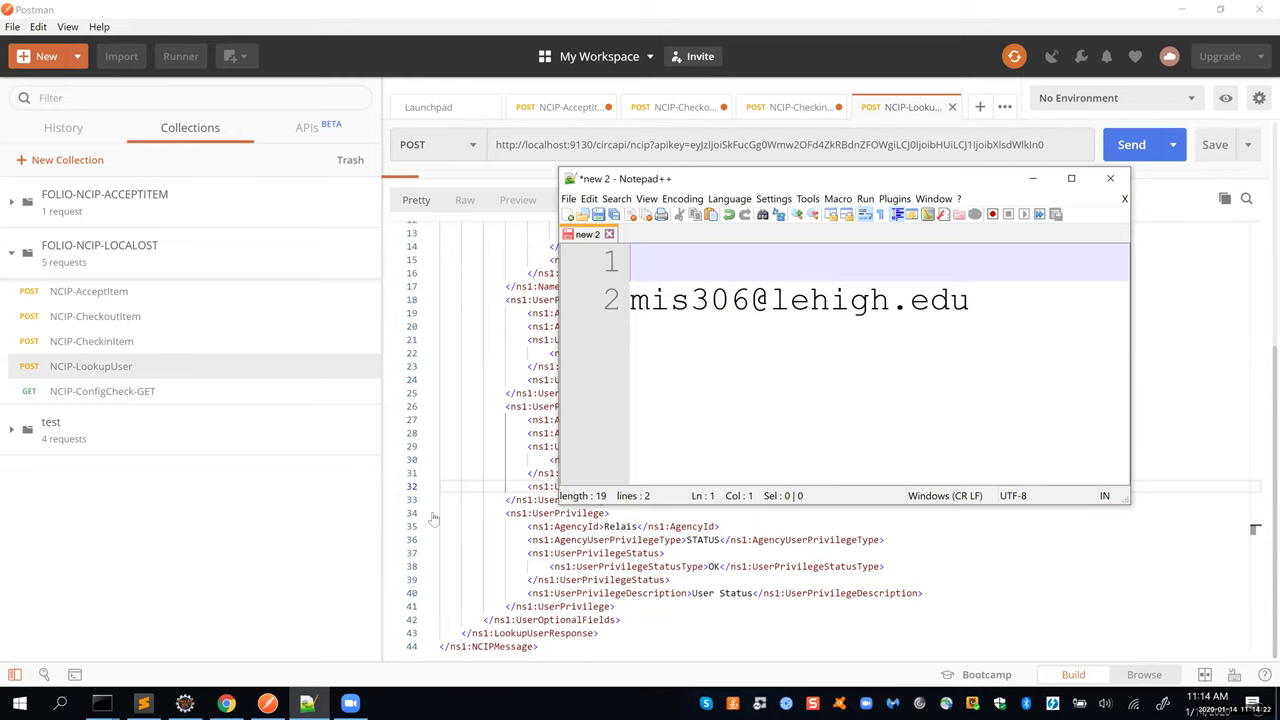
{"action": "left_click", "coordinate": [228, 704]}
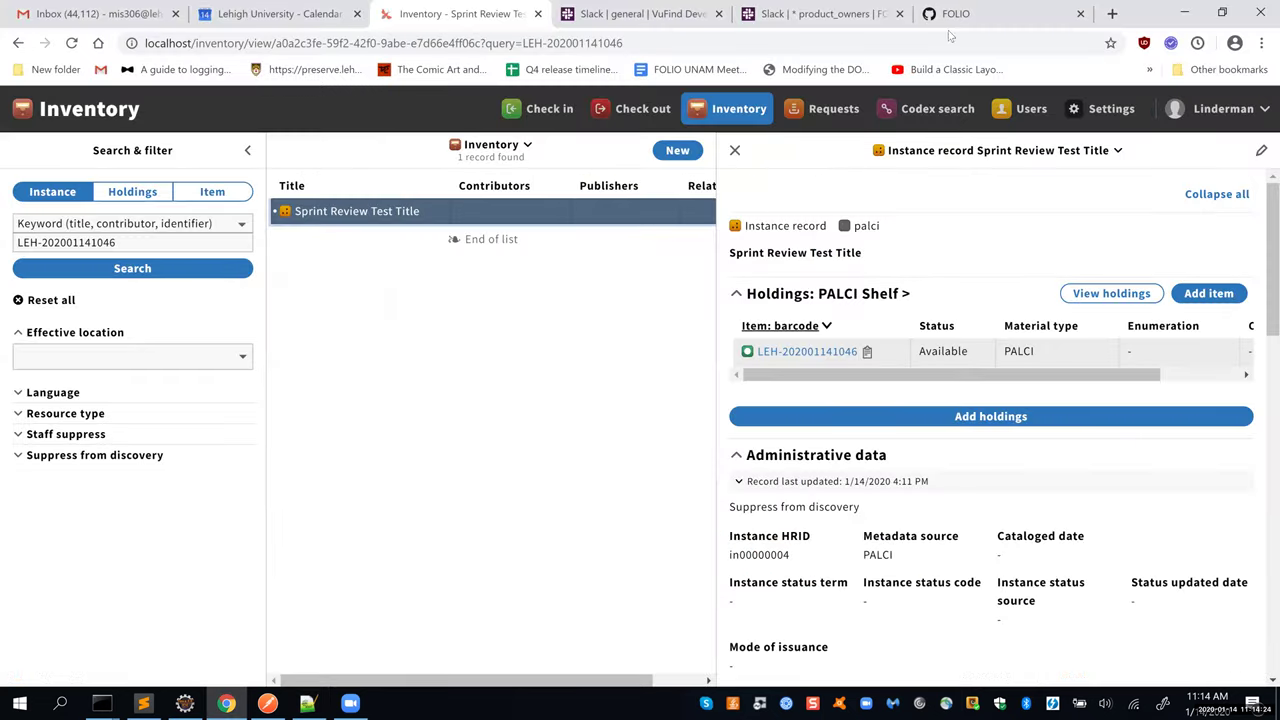
Step: Open the folio-org/mod-ncip repository on GitHub and scroll its README to the property file descriptions
{"action": "left_click", "coordinate": [955, 13]}
{"action": "left_click", "coordinate": [226, 607]}
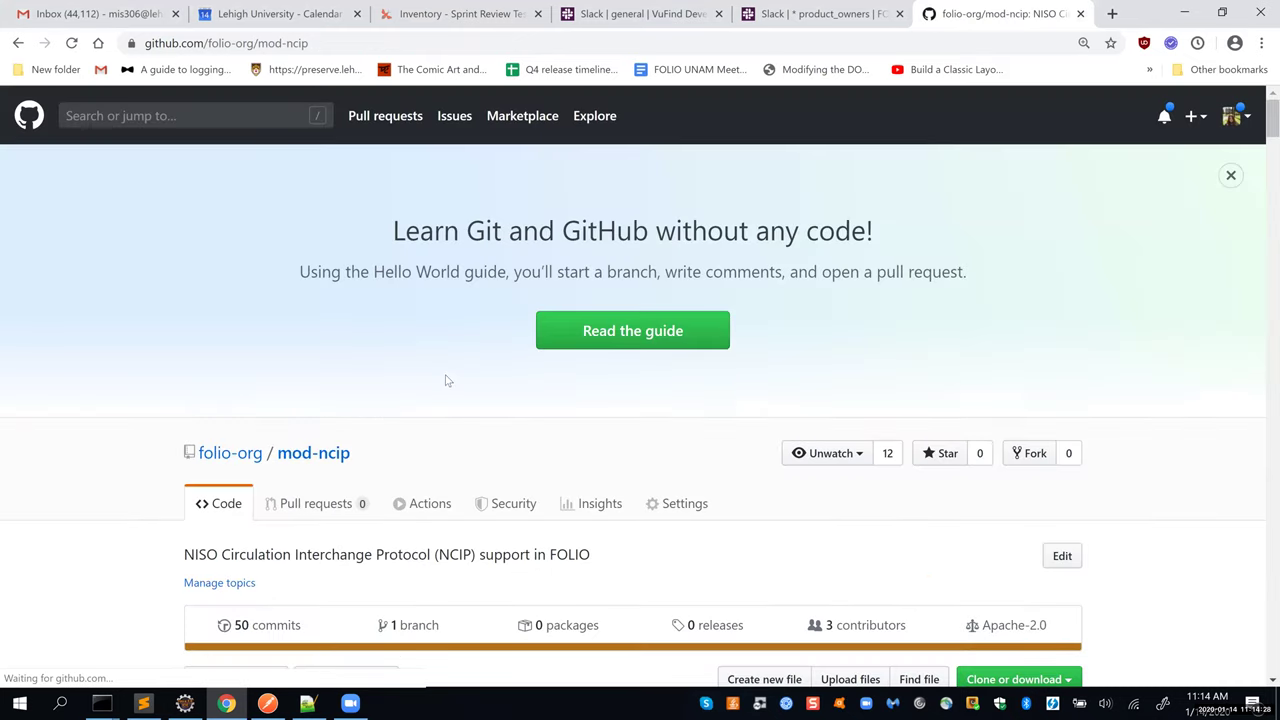
{"action": "scroll", "coordinate": [447, 380], "scroll_direction": "down", "scroll_amount": 5}
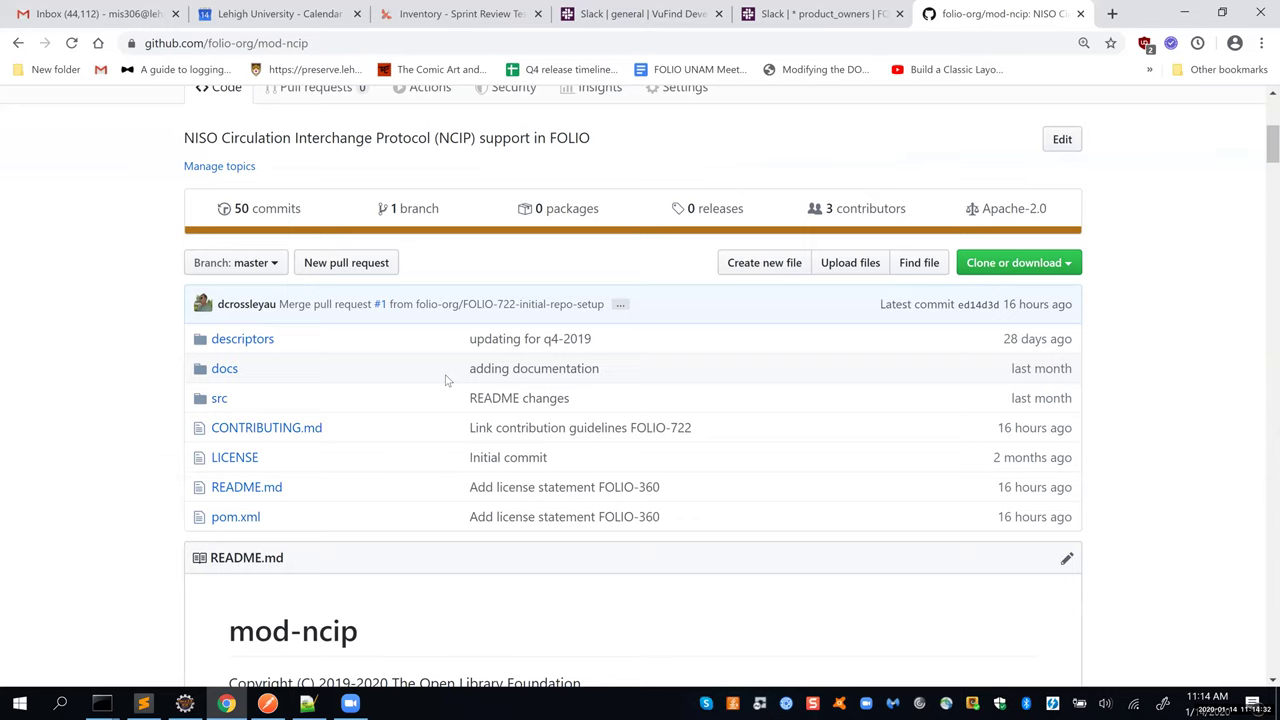
{"action": "scroll", "coordinate": [454, 236], "scroll_direction": "down", "scroll_amount": 5}
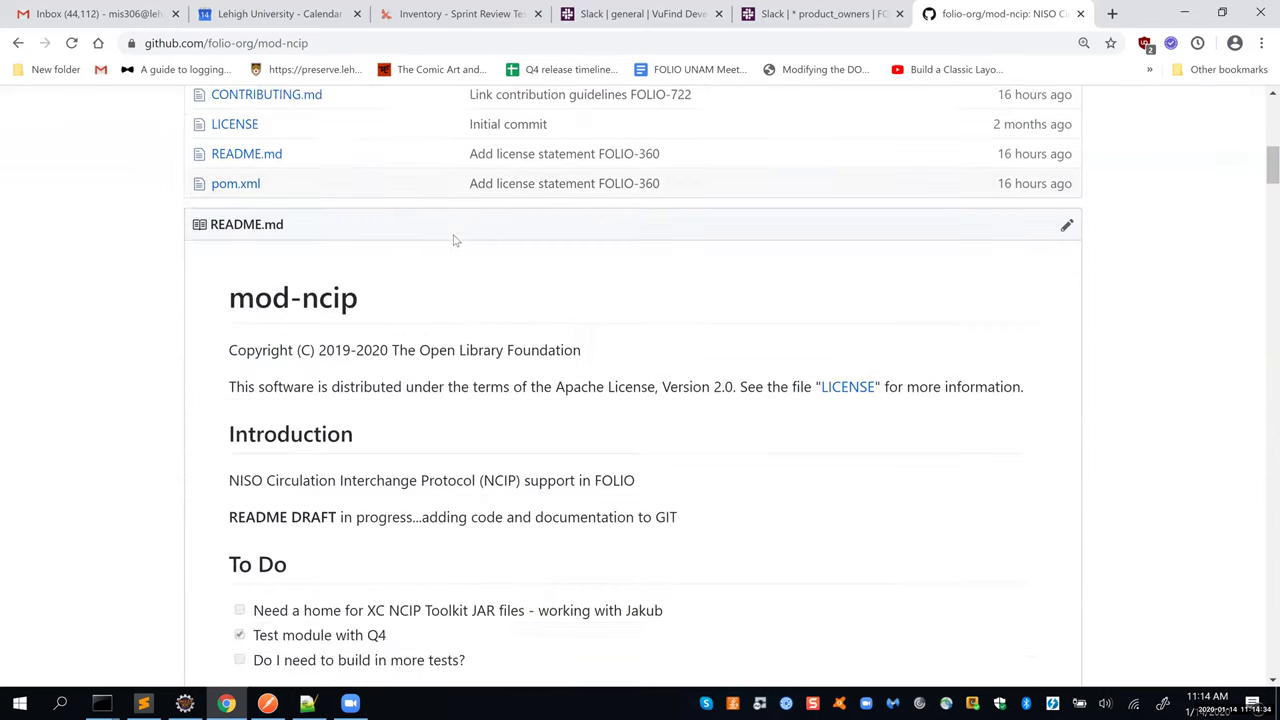
{"action": "scroll", "coordinate": [454, 238], "scroll_direction": "down", "scroll_amount": 3}
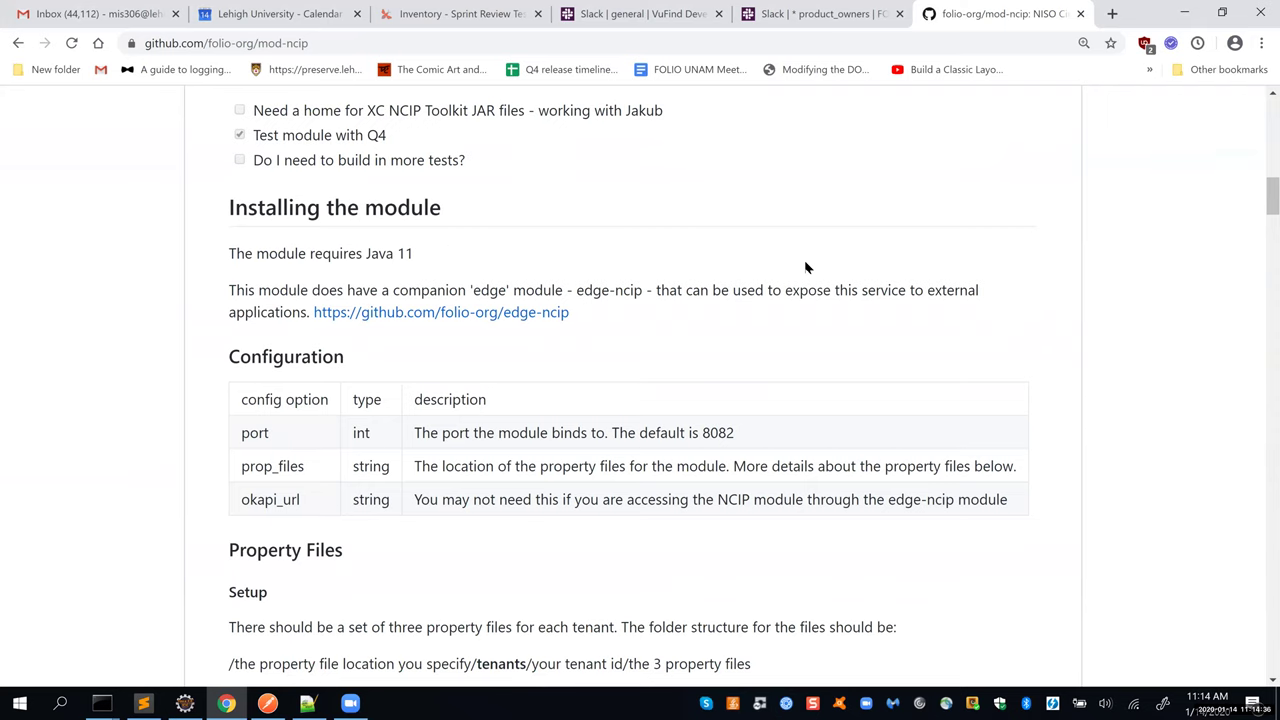
{"action": "scroll", "coordinate": [806, 266], "scroll_direction": "down", "scroll_amount": 6}
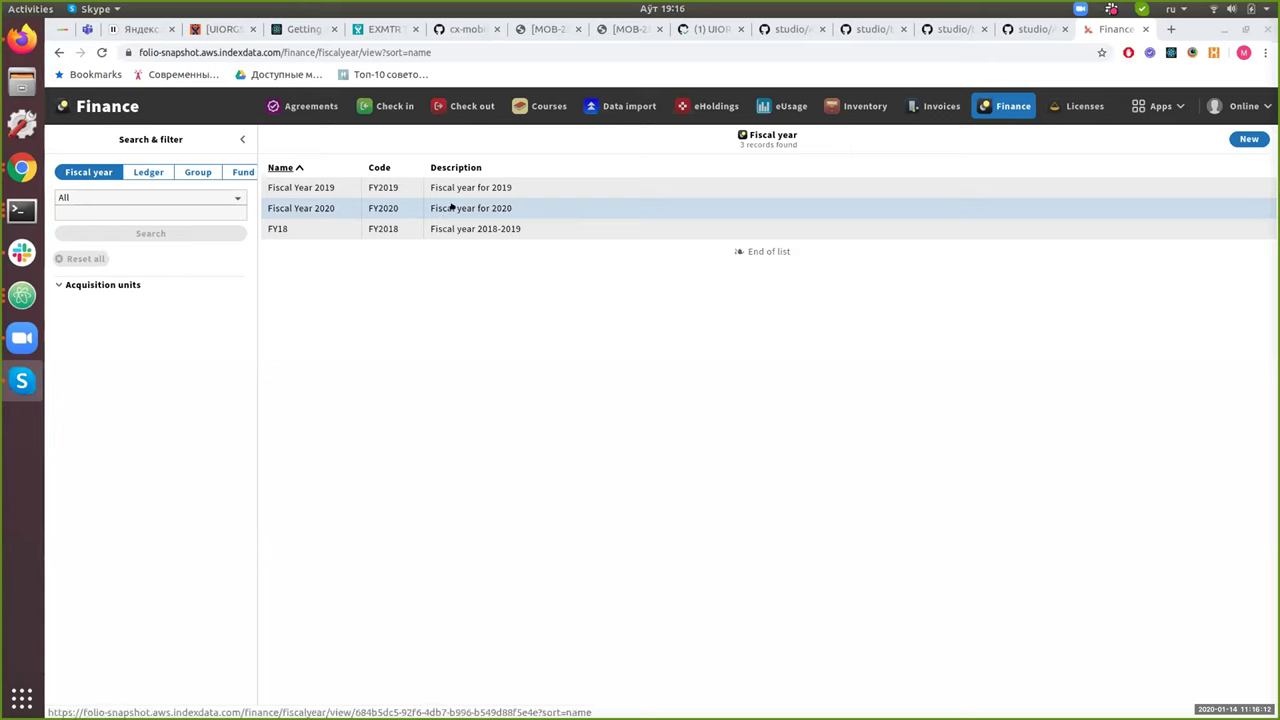
Step: Open the Fiscal Year 2020 record and briefly highlight its $396,230.80 allocated total
{"action": "left_click", "coordinate": [452, 207]}
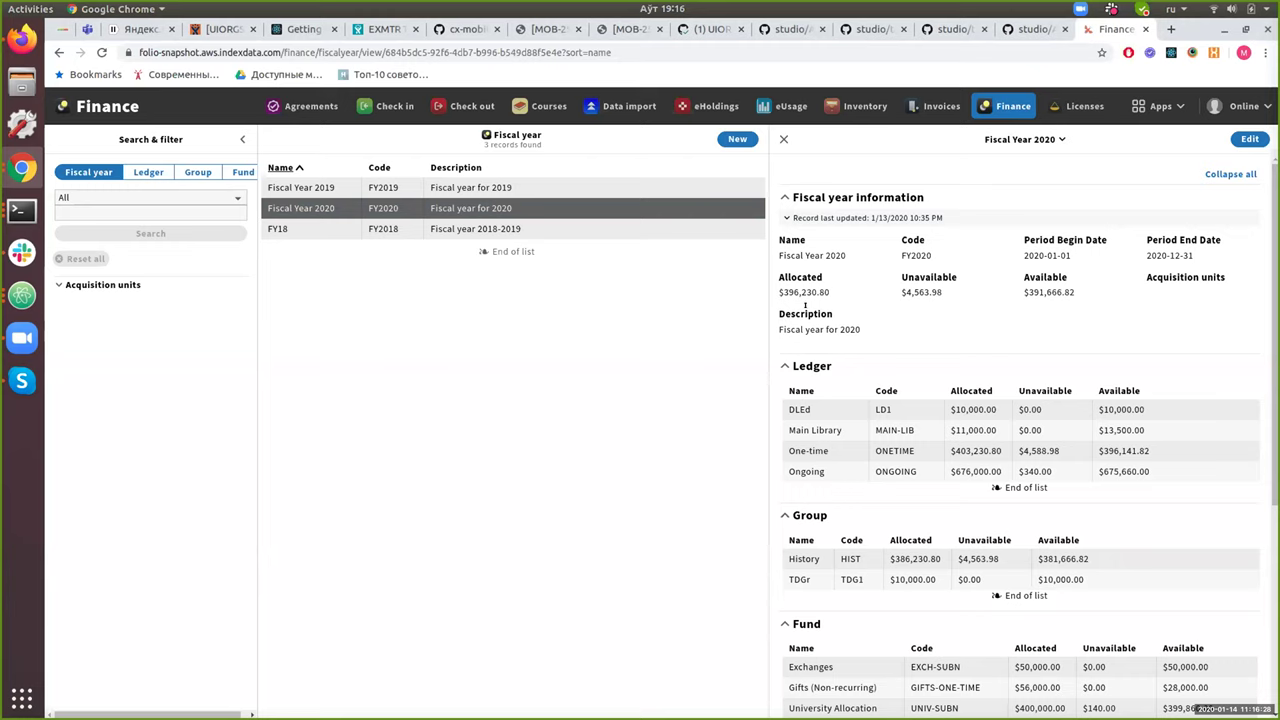
{"action": "left_click_drag", "start_coordinate": [786, 290], "coordinate": [777, 292]}
{"action": "left_click", "coordinate": [1028, 287]}
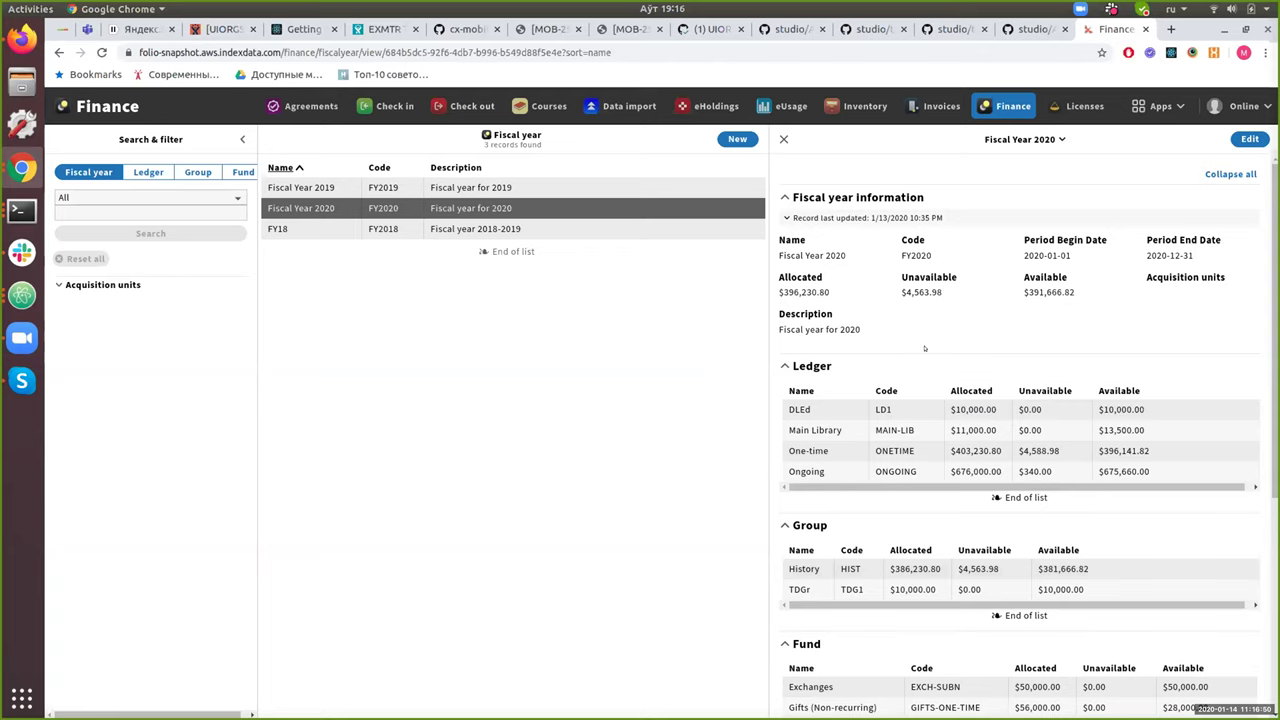
Step: Filter the Finance funds by the demo tag and open the fund for demo record
{"action": "left_click", "coordinate": [238, 172]}
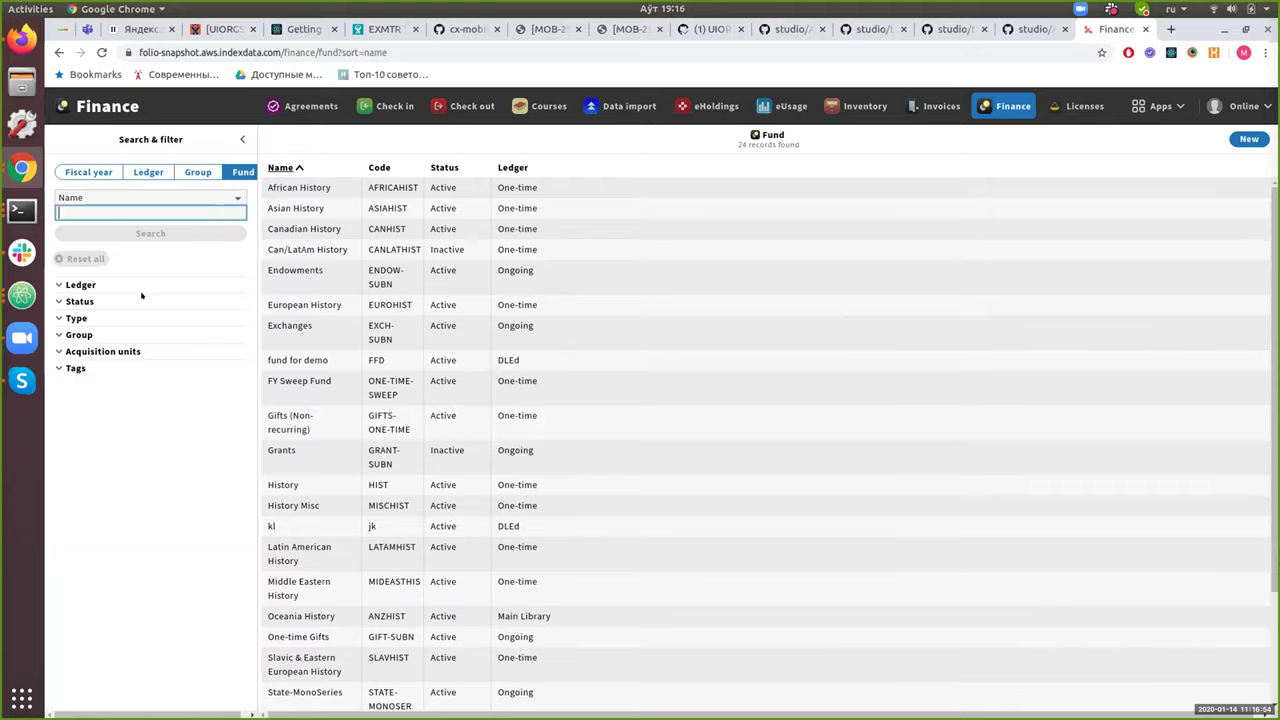
{"action": "left_click", "coordinate": [94, 366]}
{"action": "left_click", "coordinate": [102, 385]}
{"action": "left_click", "coordinate": [123, 420]}
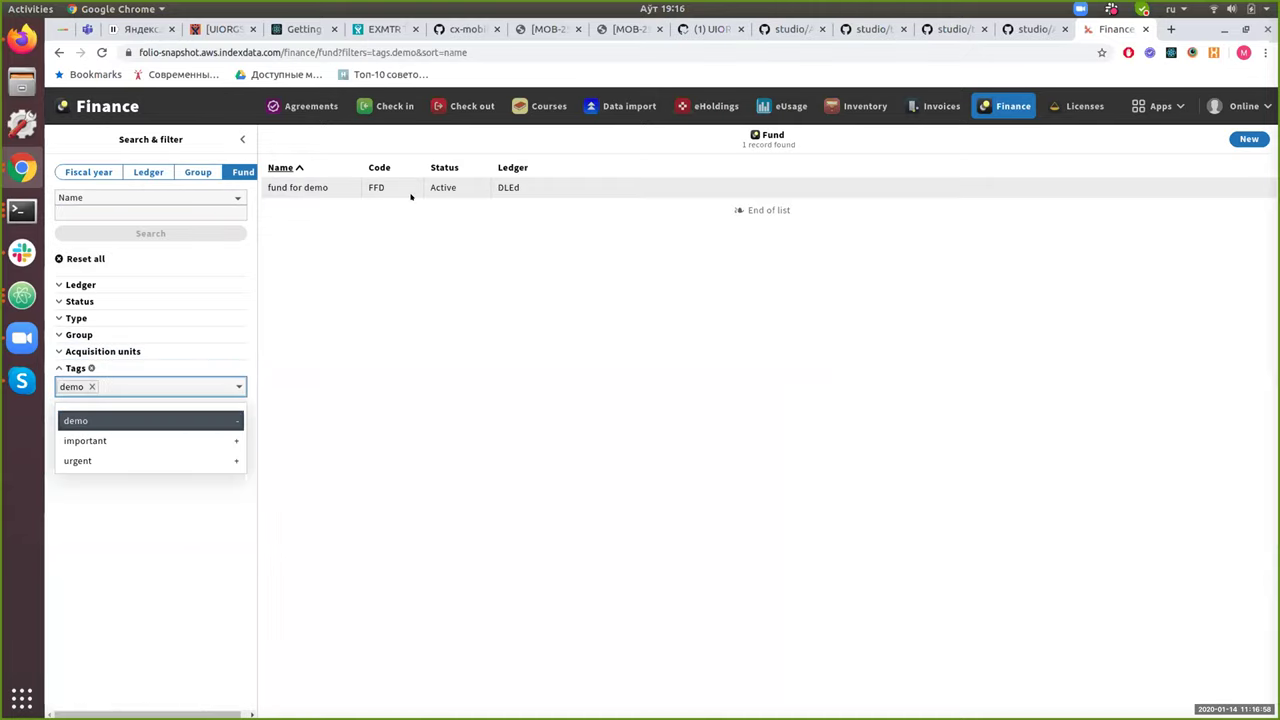
{"action": "left_click", "coordinate": [411, 192]}
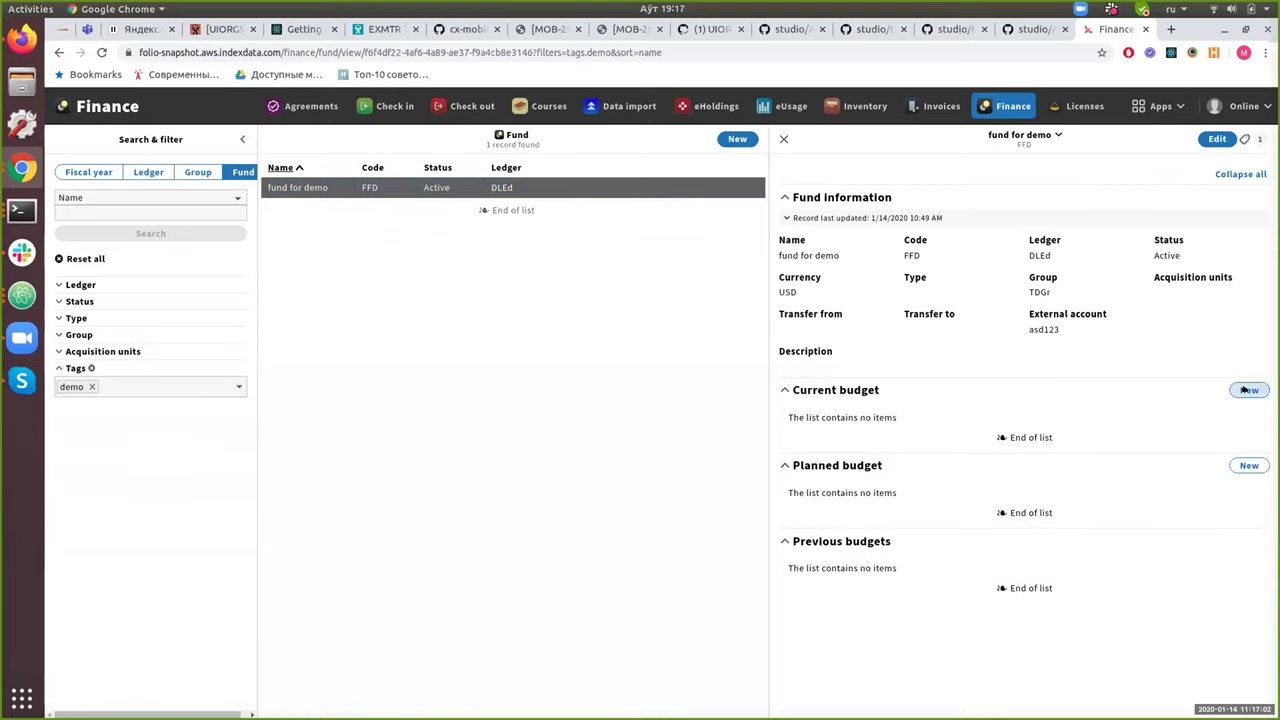
Step: Create a new current budget for the fund with 10000 allocated
{"action": "left_click", "coordinate": [1246, 390]}
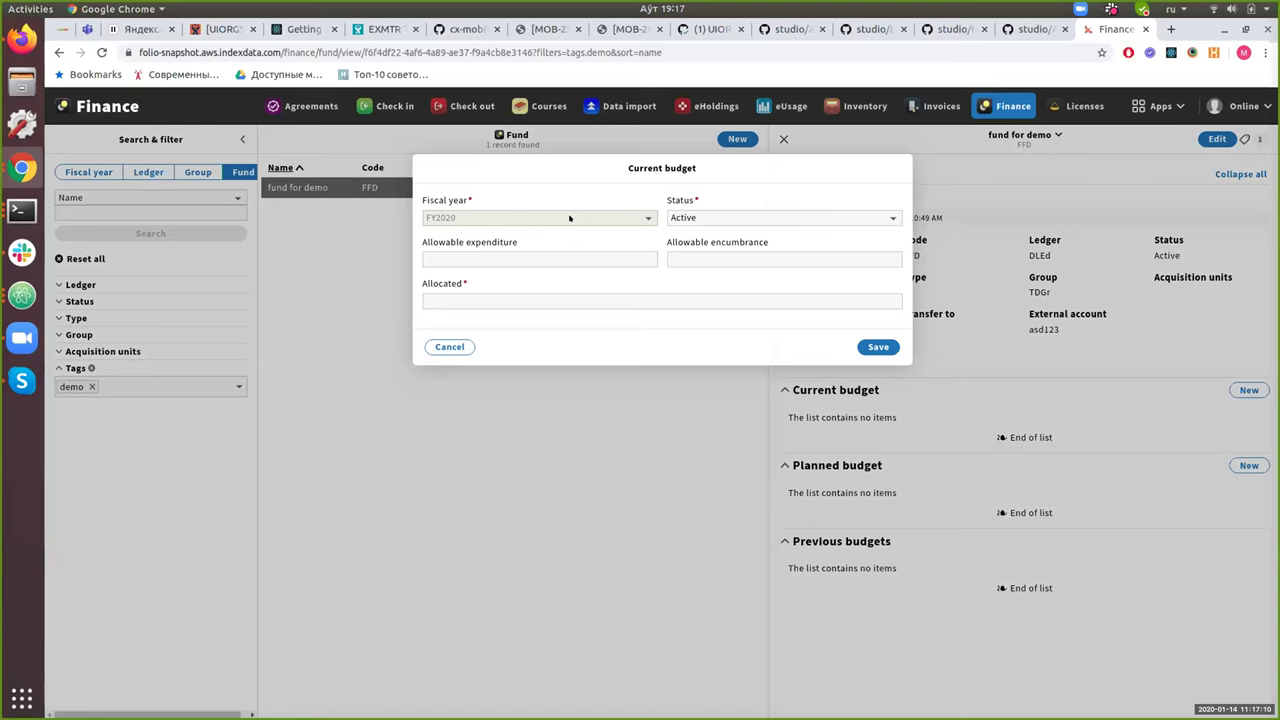
{"action": "left_click", "coordinate": [527, 296]}
{"action": "type", "text": "10000"}
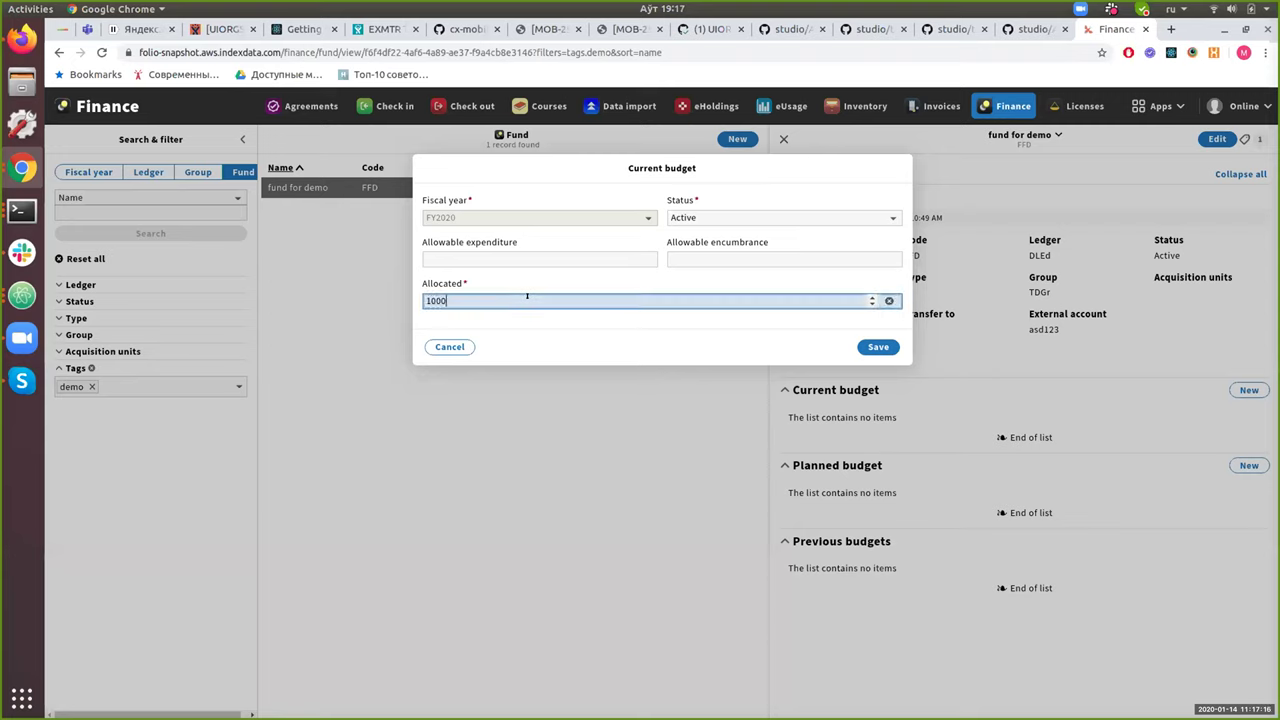
{"action": "left_click", "coordinate": [878, 347]}
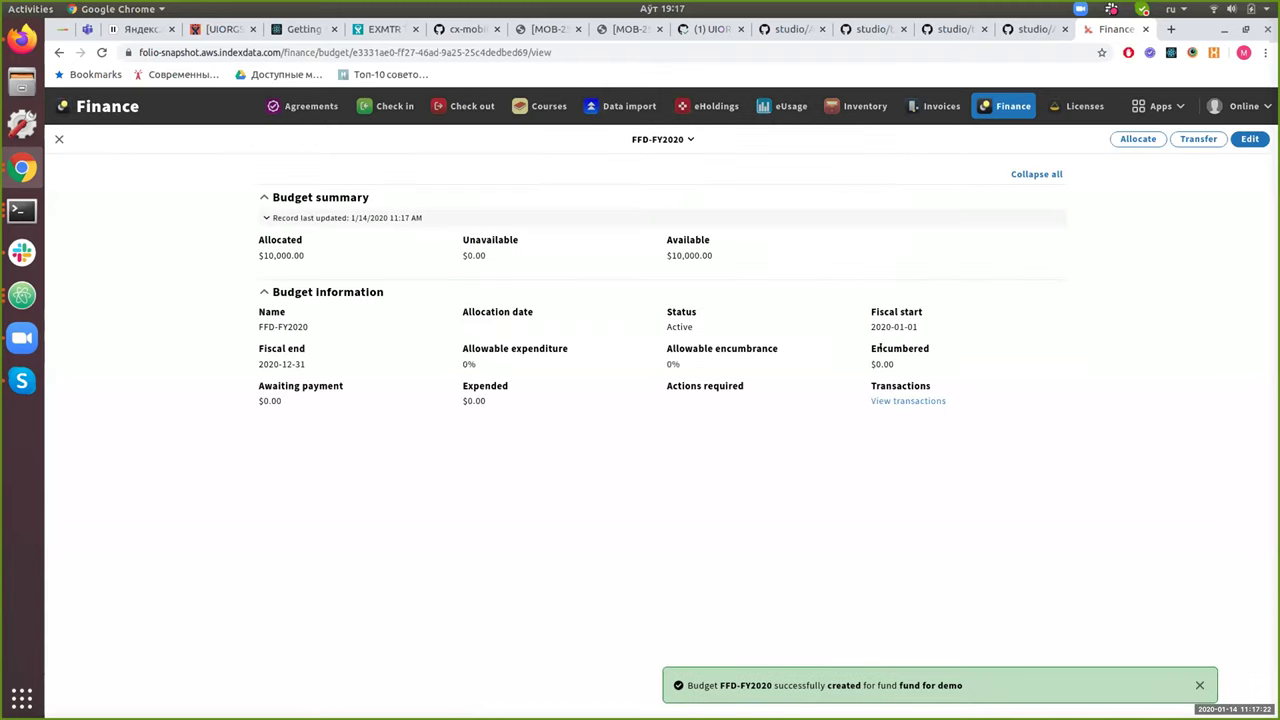
Step: Return from the new budget to the Fiscal Year 2020 record and highlight its allocated total
{"action": "left_click", "coordinate": [59, 139]}
{"action": "left_click", "coordinate": [88, 171]}
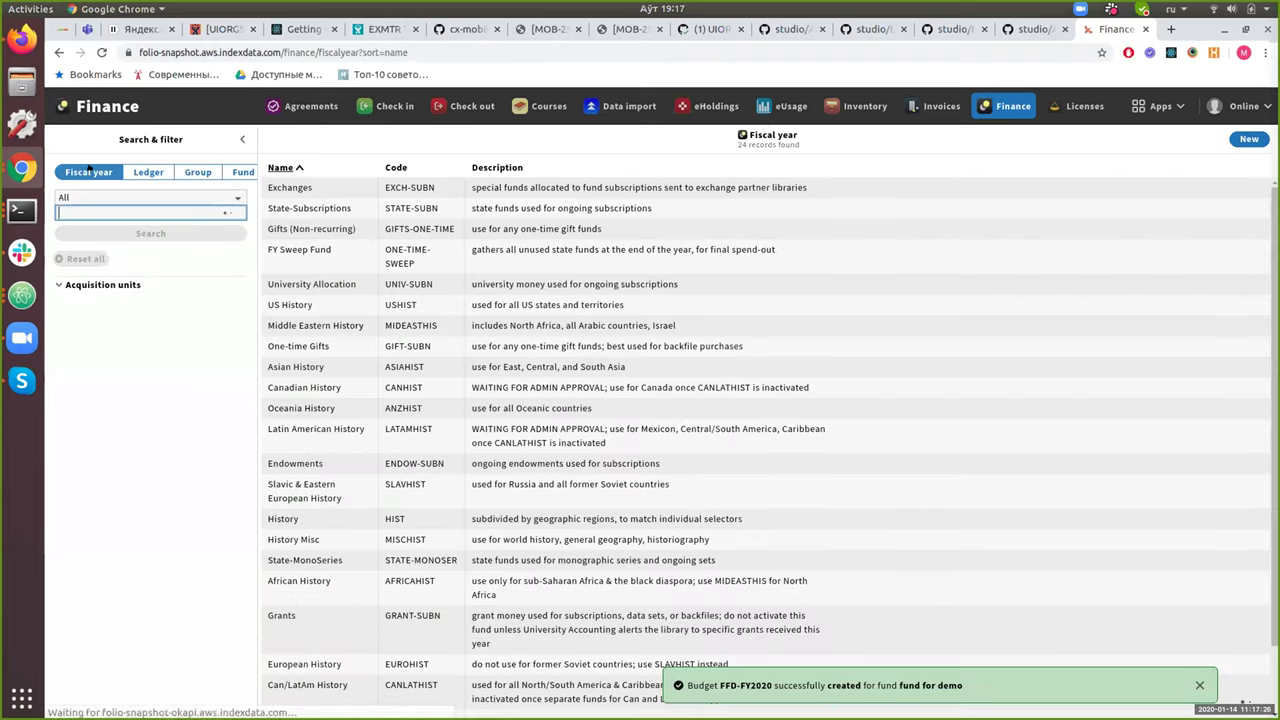
{"action": "left_click", "coordinate": [493, 208]}
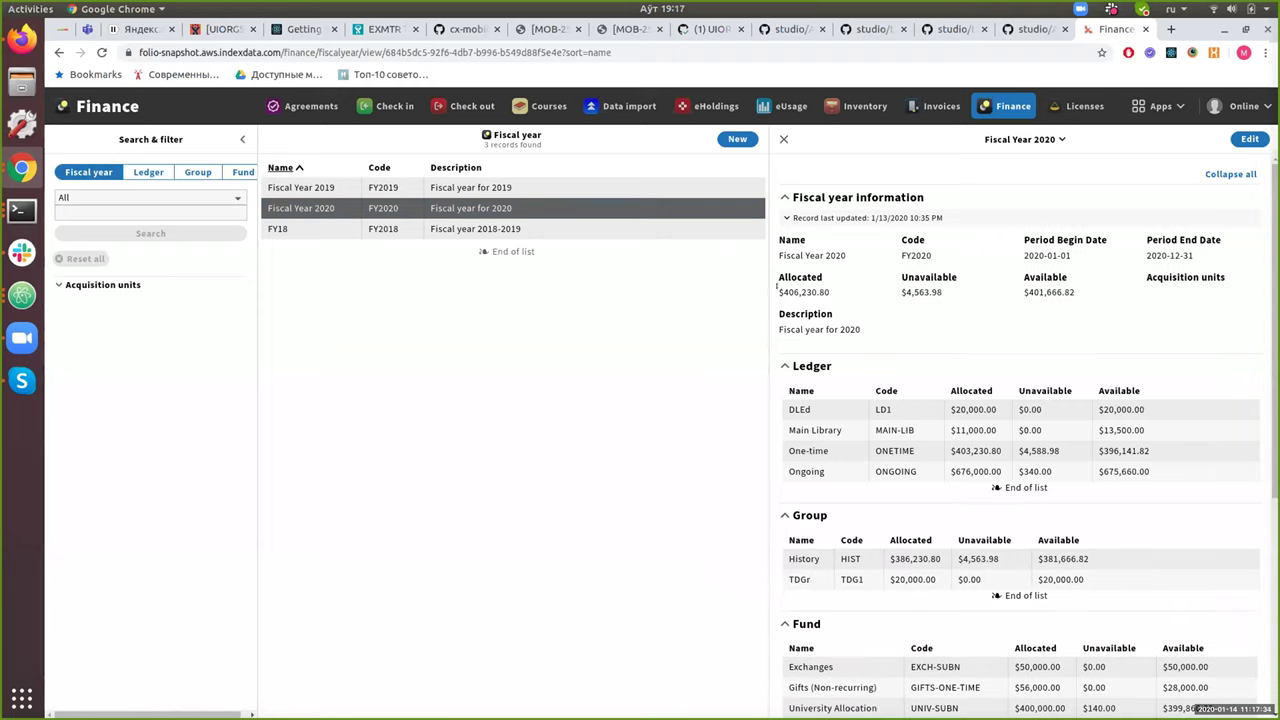
{"action": "left_click_drag", "start_coordinate": [776, 287], "coordinate": [794, 301]}
Step: Clear the highlight on the Fiscal Year 2020 allocated amount
{"action": "left_click", "coordinate": [1044, 292]}
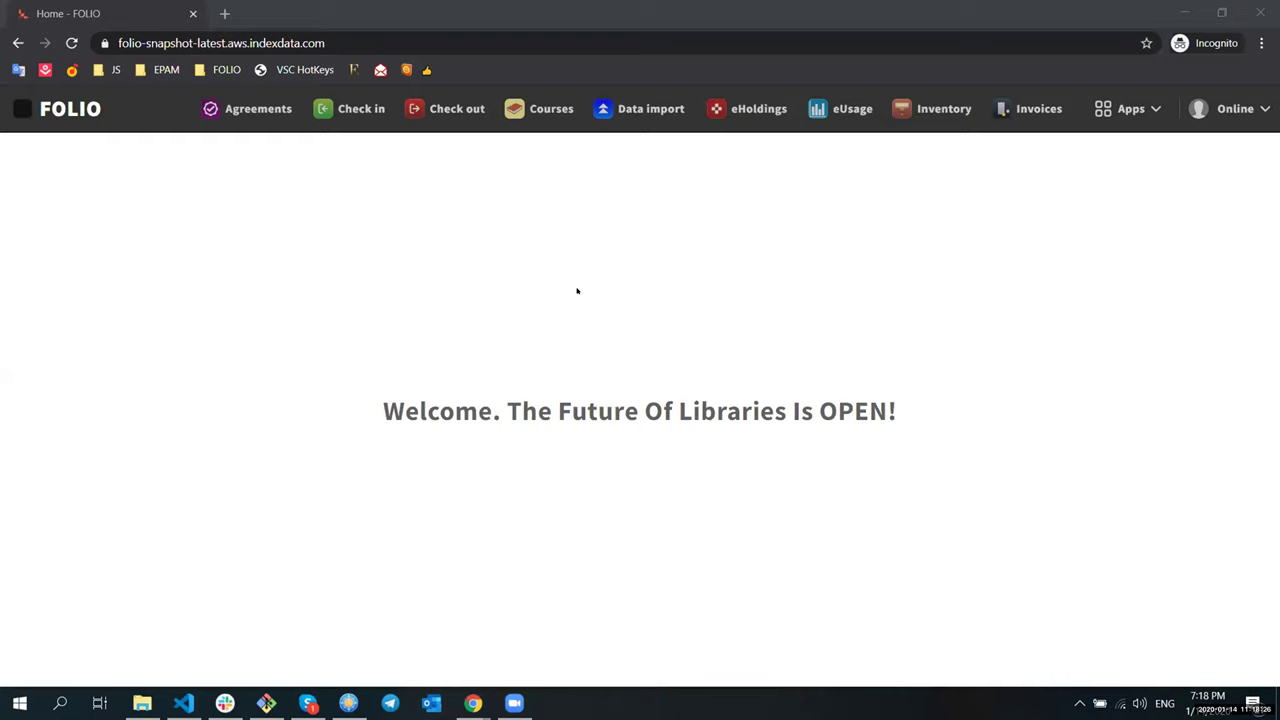
Step: Open the Demo organization in the Organizations app and expand its contact information
{"action": "left_click", "coordinate": [1100, 110]}
{"action": "left_click", "coordinate": [997, 263]}
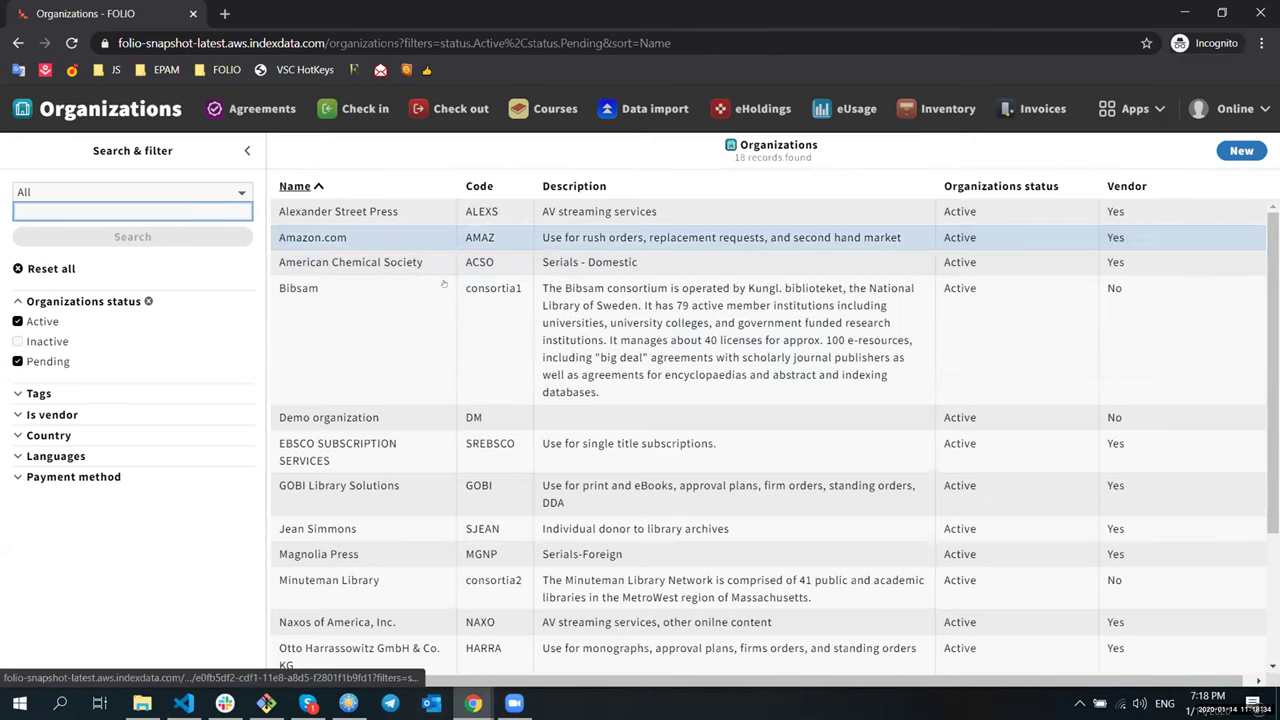
{"action": "left_click", "coordinate": [305, 420]}
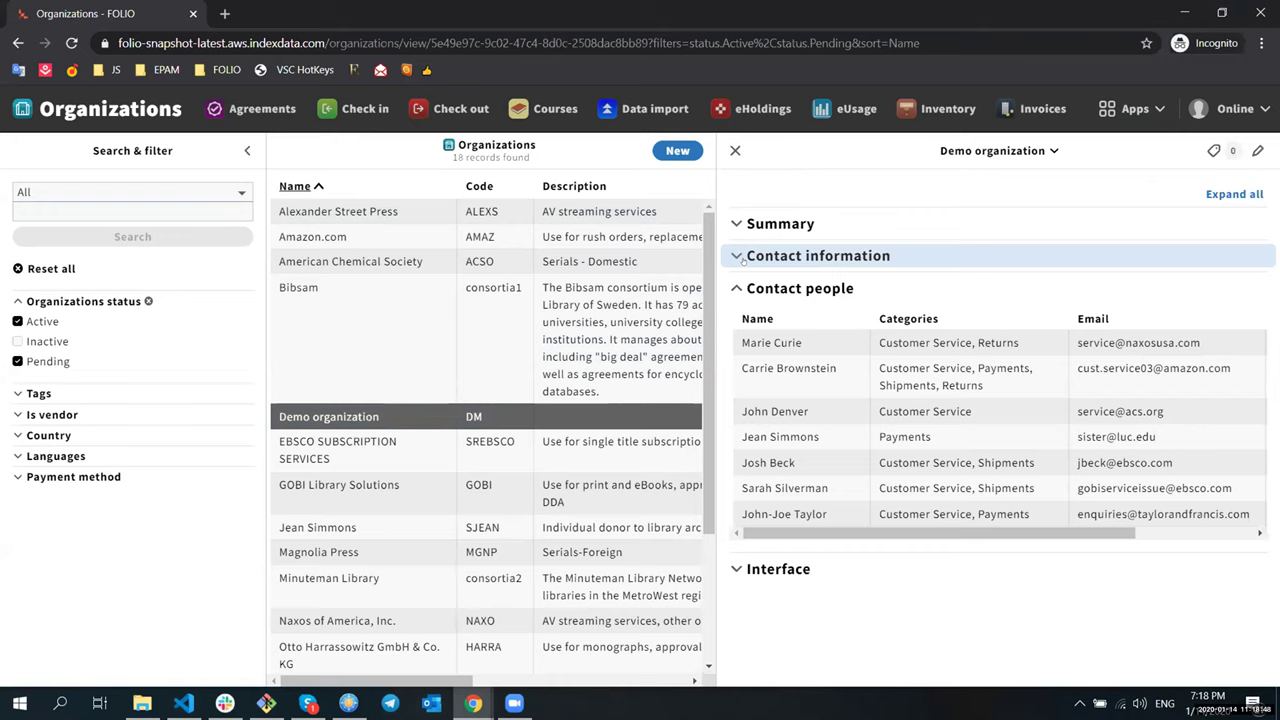
{"action": "left_click", "coordinate": [742, 258]}
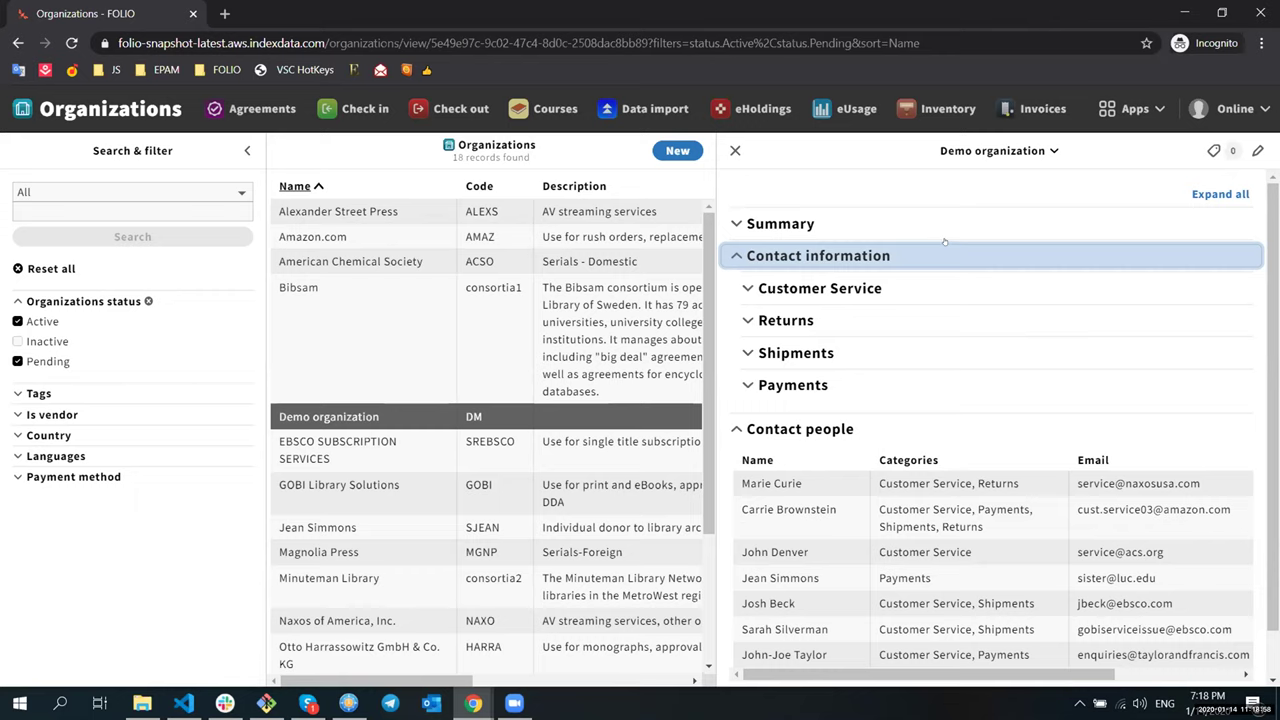
Step: Expand the Customer Service, Returns, Shipments and Payments contact groups to review them
{"action": "left_click", "coordinate": [839, 288]}
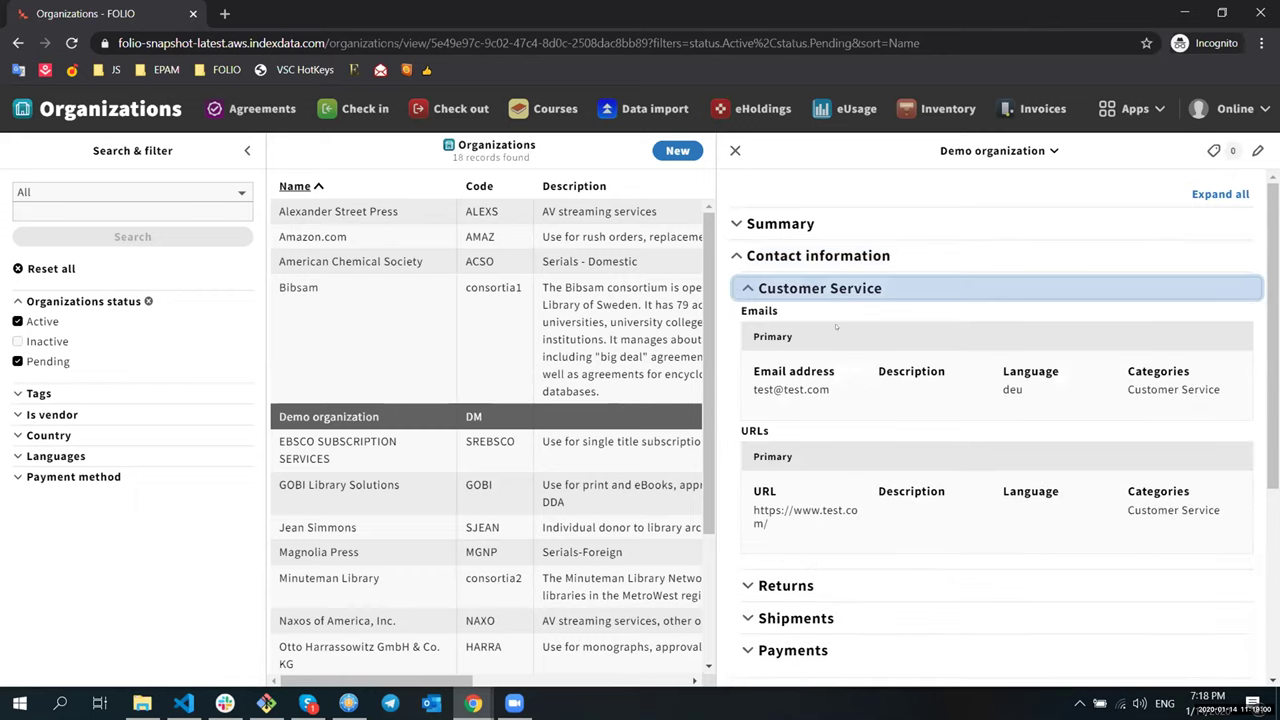
{"action": "double_click", "coordinate": [1153, 389]}
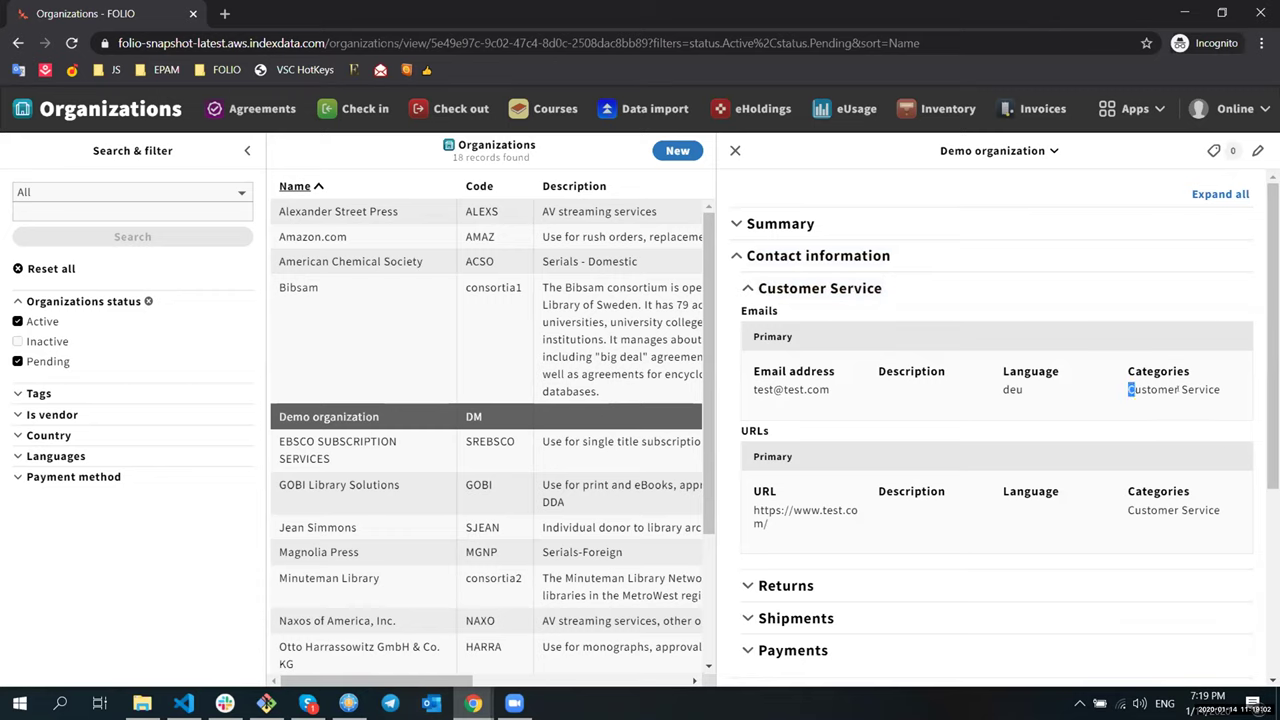
{"action": "left_click_drag", "start_coordinate": [1167, 510], "coordinate": [1193, 510]}
{"action": "scroll", "coordinate": [1190, 510], "scroll_direction": "down", "scroll_amount": 2}
{"action": "left_click", "coordinate": [806, 419]}
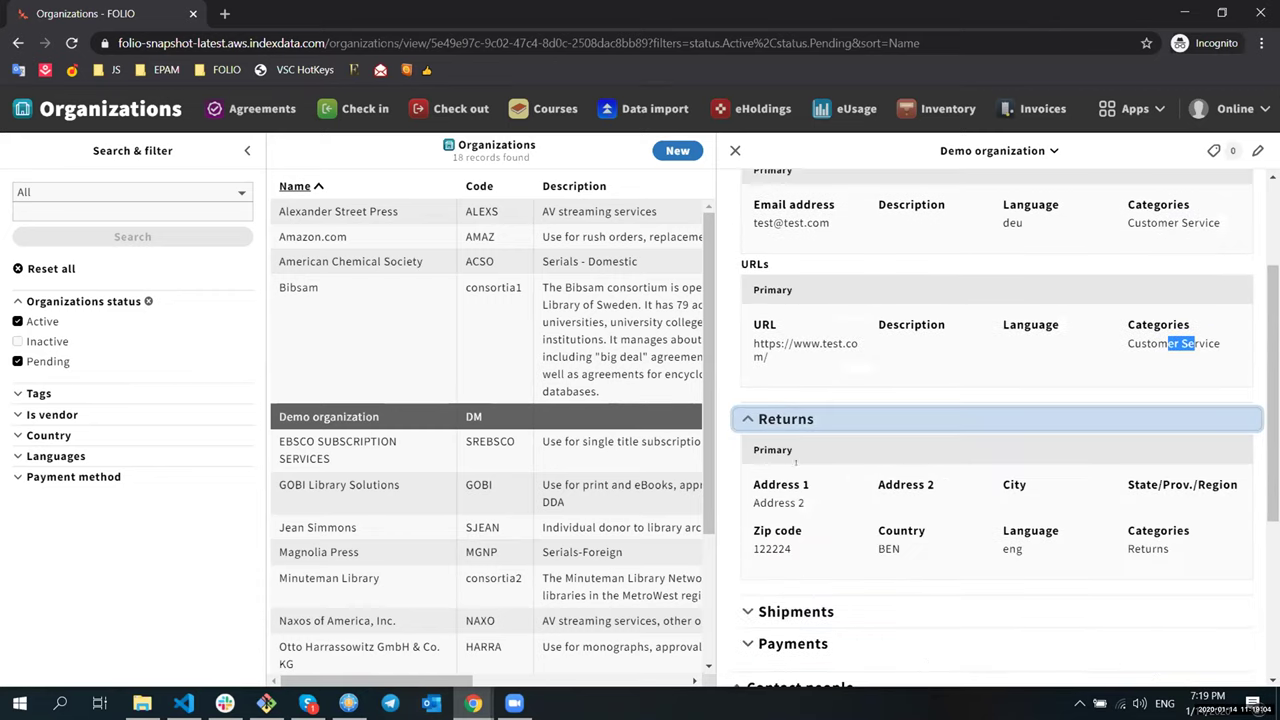
{"action": "left_click", "coordinate": [807, 613]}
{"action": "scroll", "coordinate": [900, 500], "scroll_direction": "down", "scroll_amount": 3}
{"action": "left_click", "coordinate": [952, 443]}
{"action": "scroll", "coordinate": [952, 461], "scroll_direction": "up", "scroll_amount": 1}
{"action": "scroll", "coordinate": [952, 461], "scroll_direction": "up", "scroll_amount": 5}
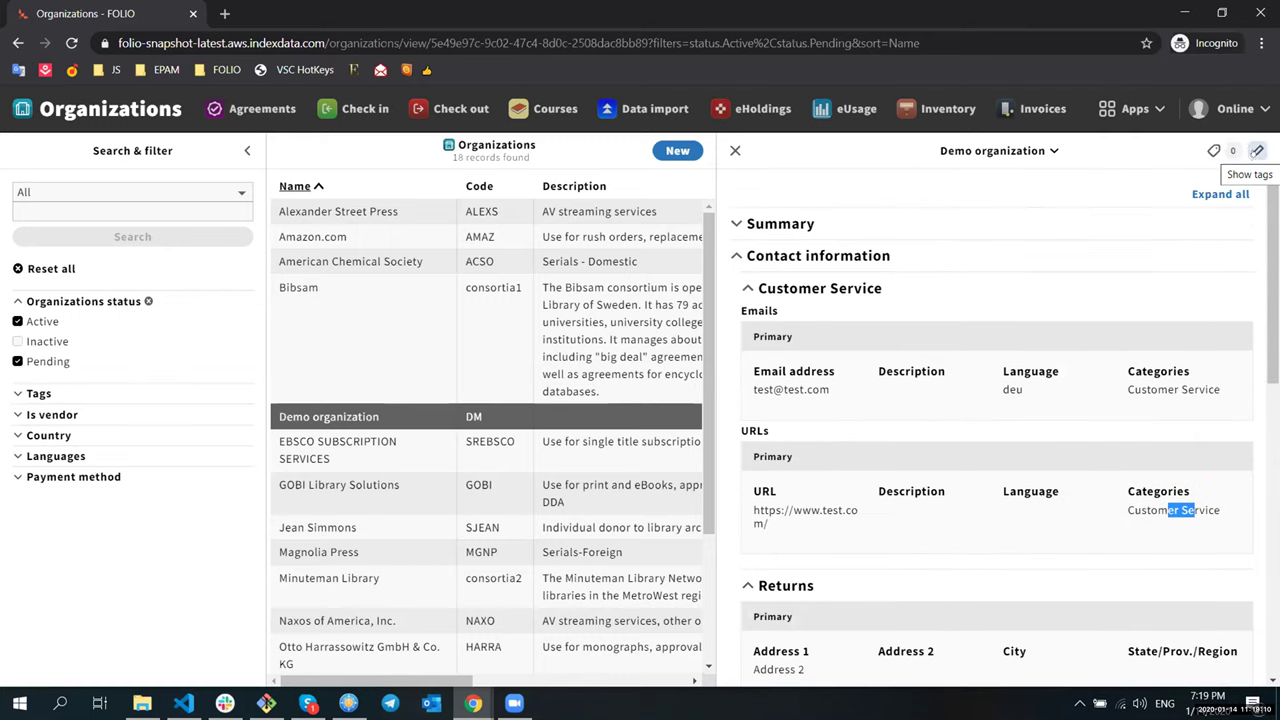
Step: Edit Demo organization, removing the Payments, Returns, Shipments and Customer Service categories from addresses, phone and email
{"action": "left_click", "coordinate": [1257, 151]}
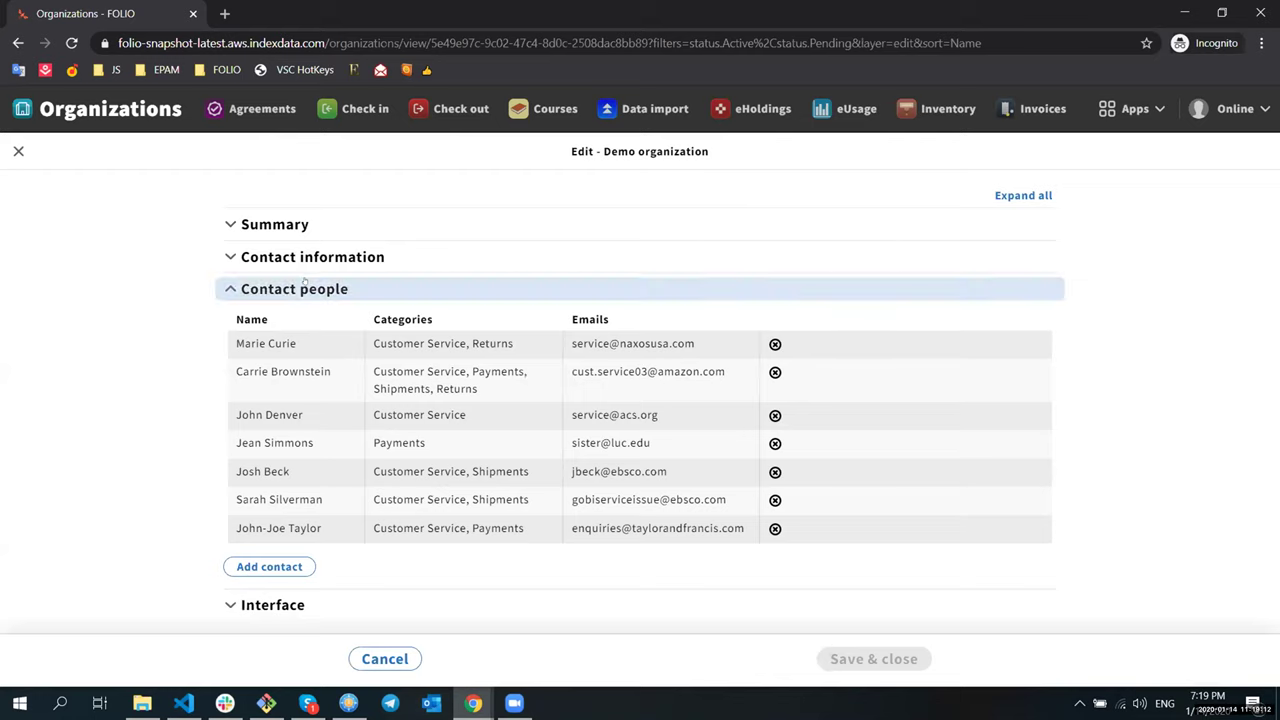
{"action": "left_click", "coordinate": [480, 256]}
{"action": "left_click", "coordinate": [880, 440]}
{"action": "scroll", "coordinate": [885, 440], "scroll_direction": "down", "scroll_amount": 1}
{"action": "left_click", "coordinate": [868, 533]}
{"action": "scroll", "coordinate": [888, 487], "scroll_direction": "down", "scroll_amount": 2}
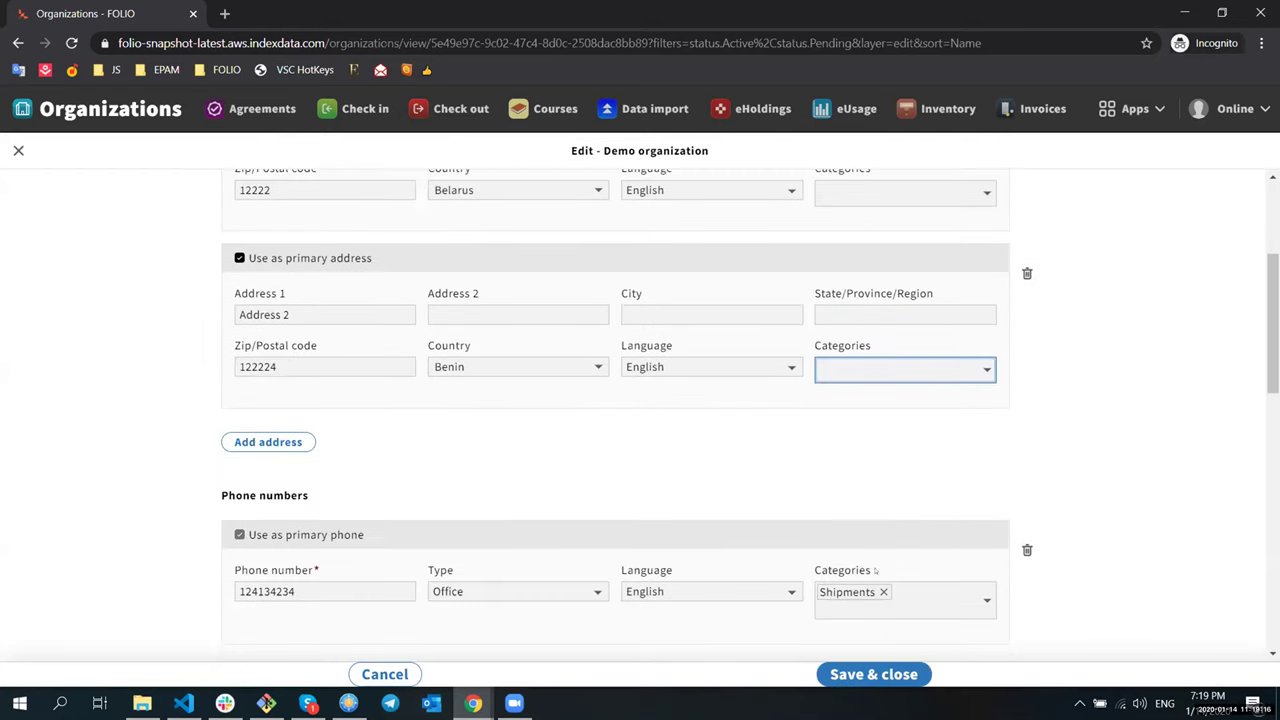
{"action": "left_click", "coordinate": [884, 591]}
{"action": "scroll", "coordinate": [886, 591], "scroll_direction": "down", "scroll_amount": 2}
{"action": "scroll", "coordinate": [889, 558], "scroll_direction": "down", "scroll_amount": 2}
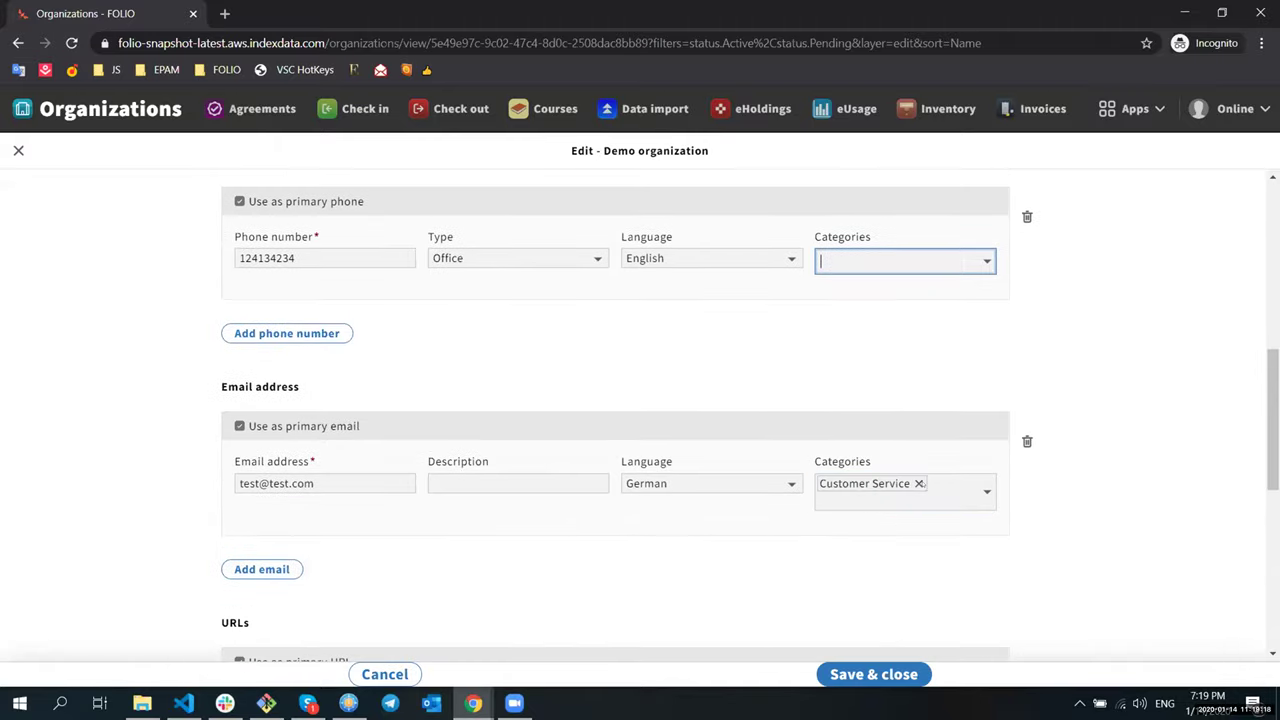
{"action": "left_click", "coordinate": [888, 488]}
{"action": "scroll", "coordinate": [886, 460], "scroll_direction": "down", "scroll_amount": 3}
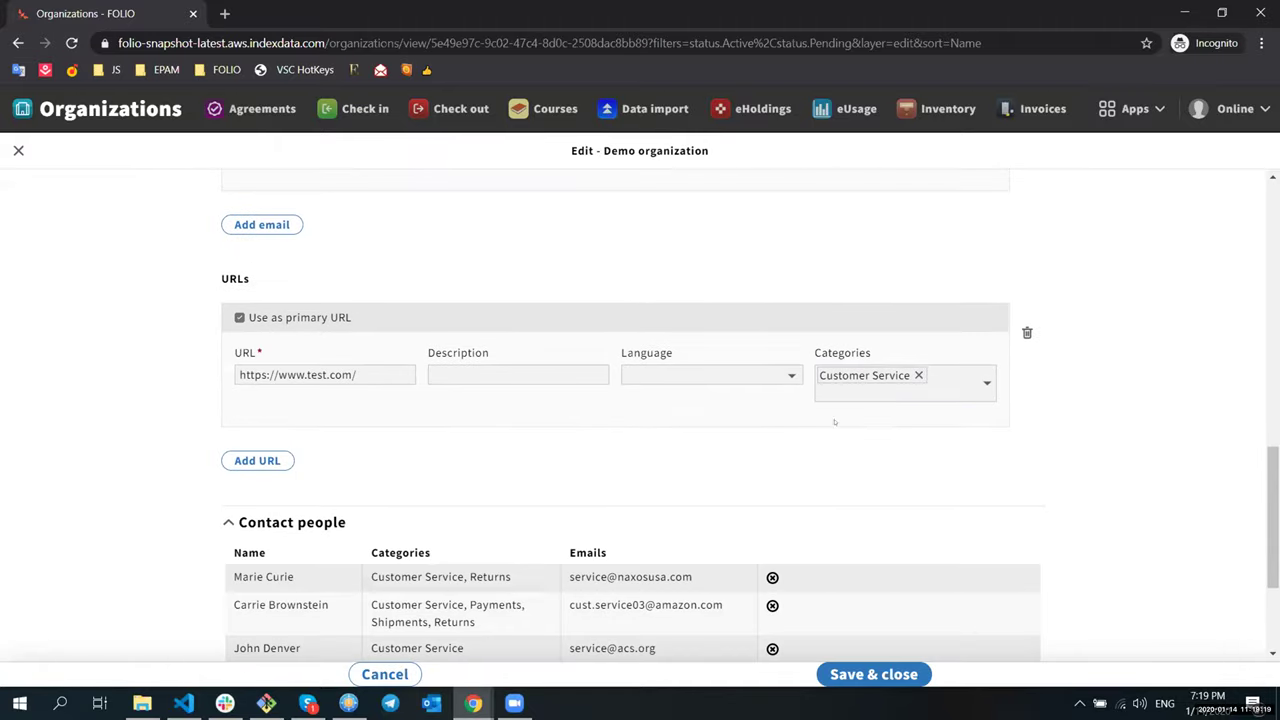
Step: Replace the URL's Customer Service category with Returns and save the organization
{"action": "left_click", "coordinate": [886, 386]}
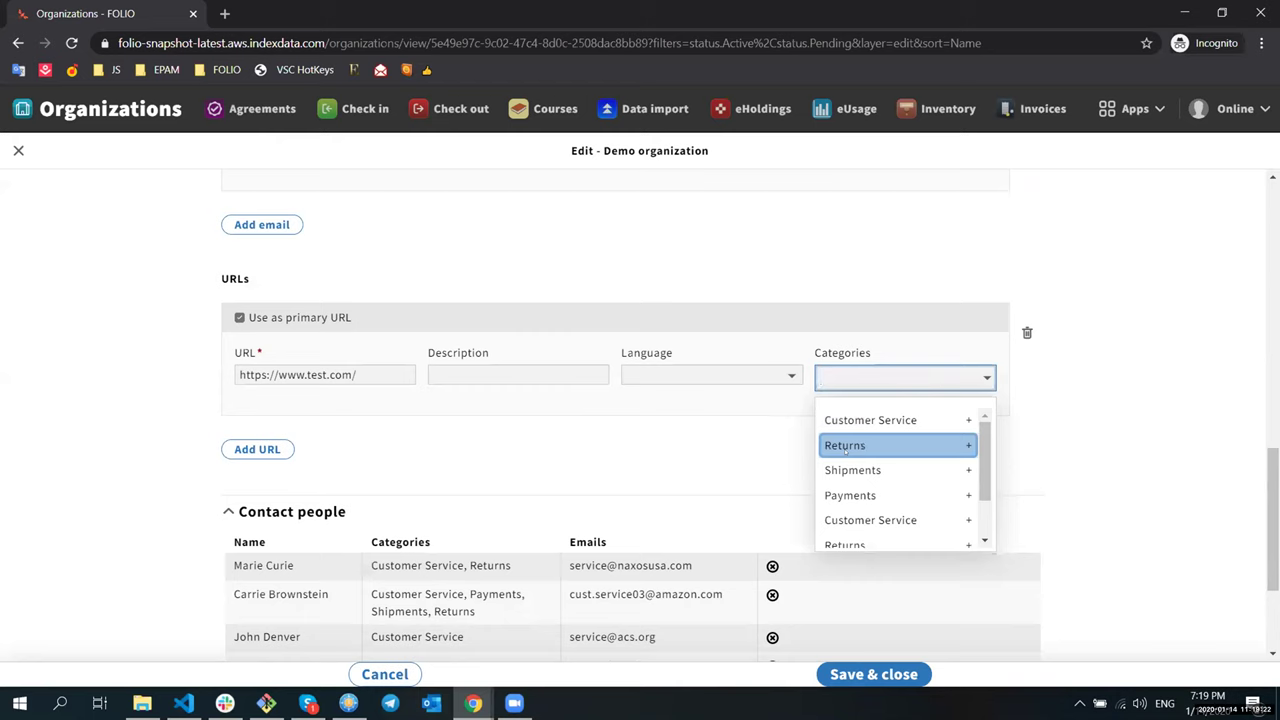
{"action": "left_click", "coordinate": [886, 443]}
{"action": "scroll", "coordinate": [1110, 474], "scroll_direction": "up", "scroll_amount": 4}
{"action": "scroll", "coordinate": [1110, 474], "scroll_direction": "up", "scroll_amount": 5}
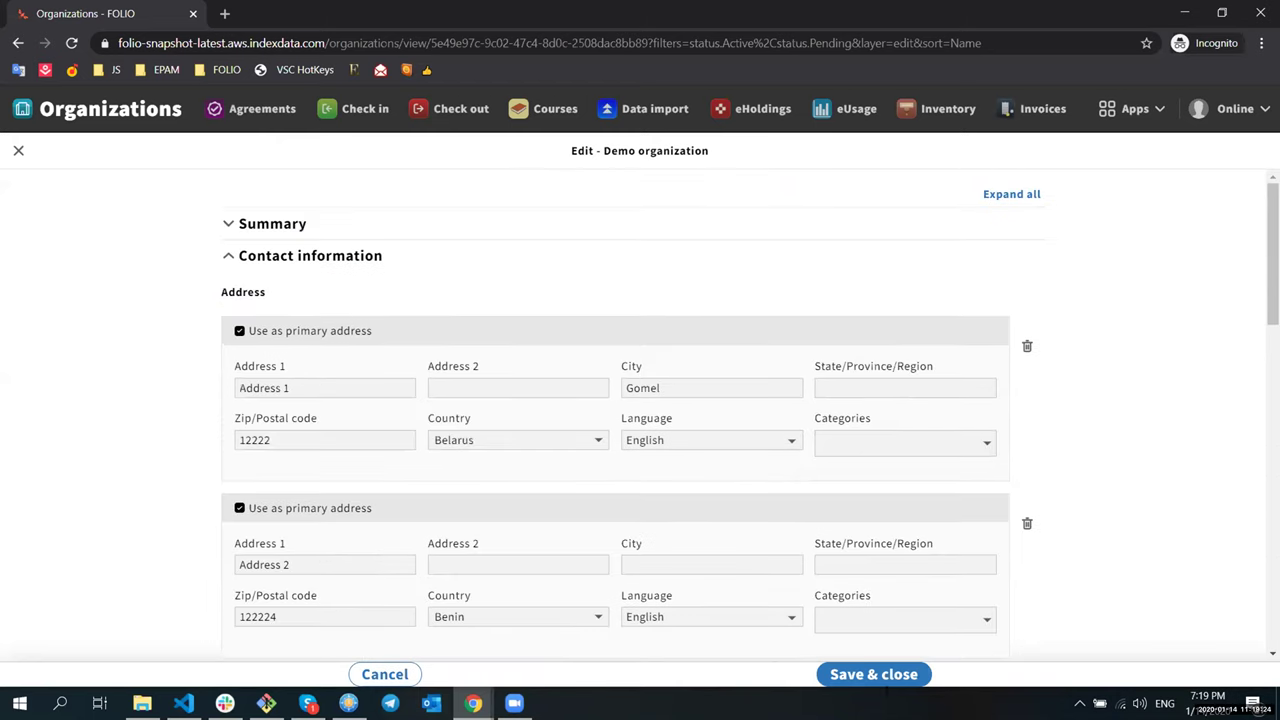
{"action": "left_click", "coordinate": [873, 674]}
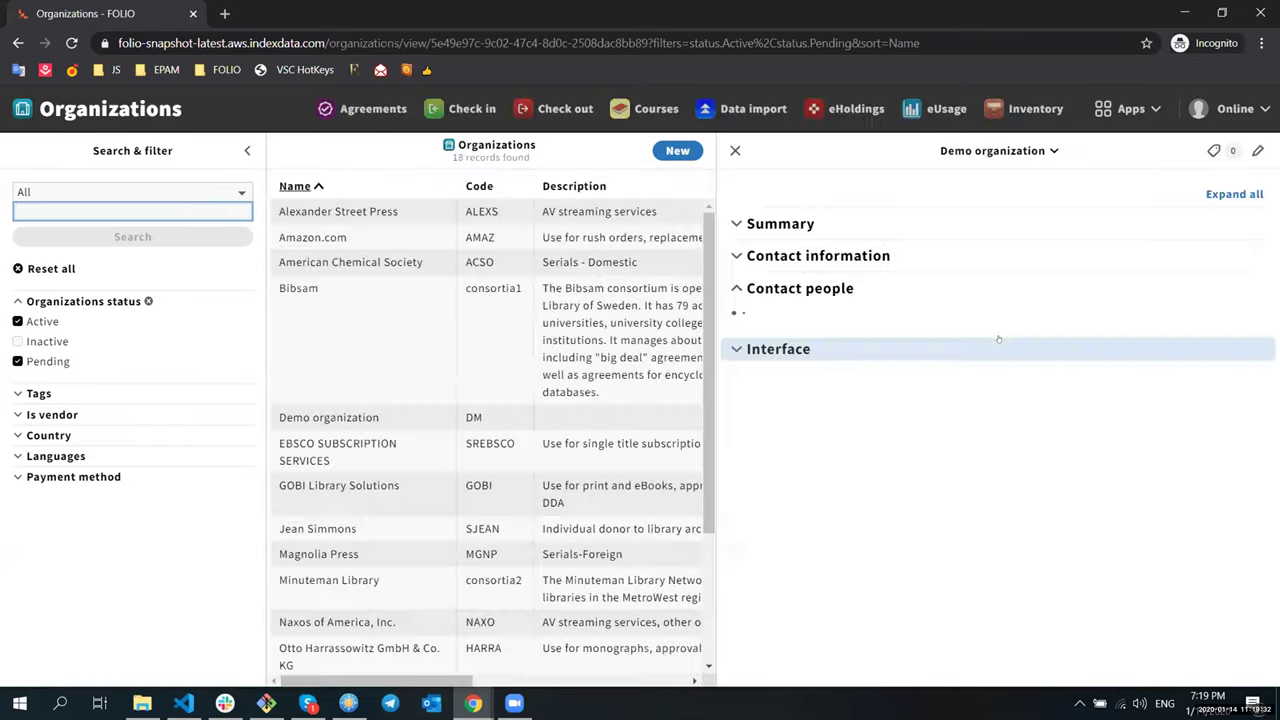
{"action": "left_click", "coordinate": [860, 256]}
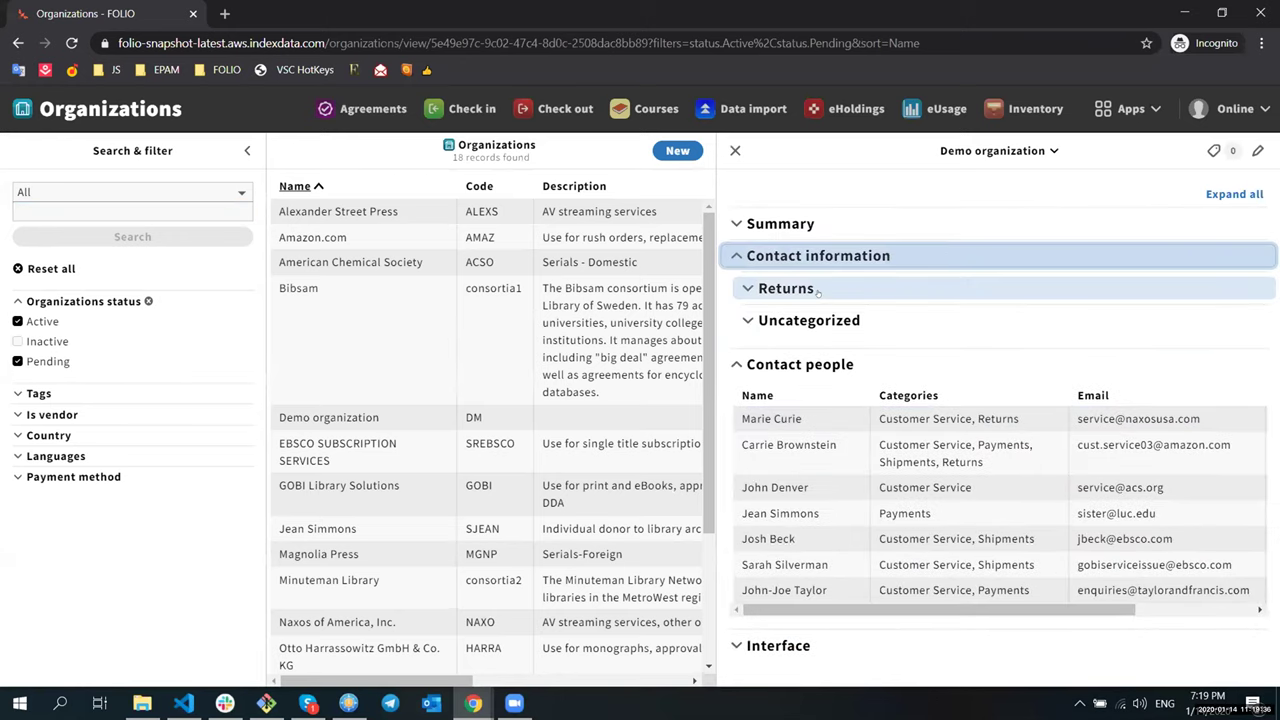
{"action": "left_click", "coordinate": [818, 289]}
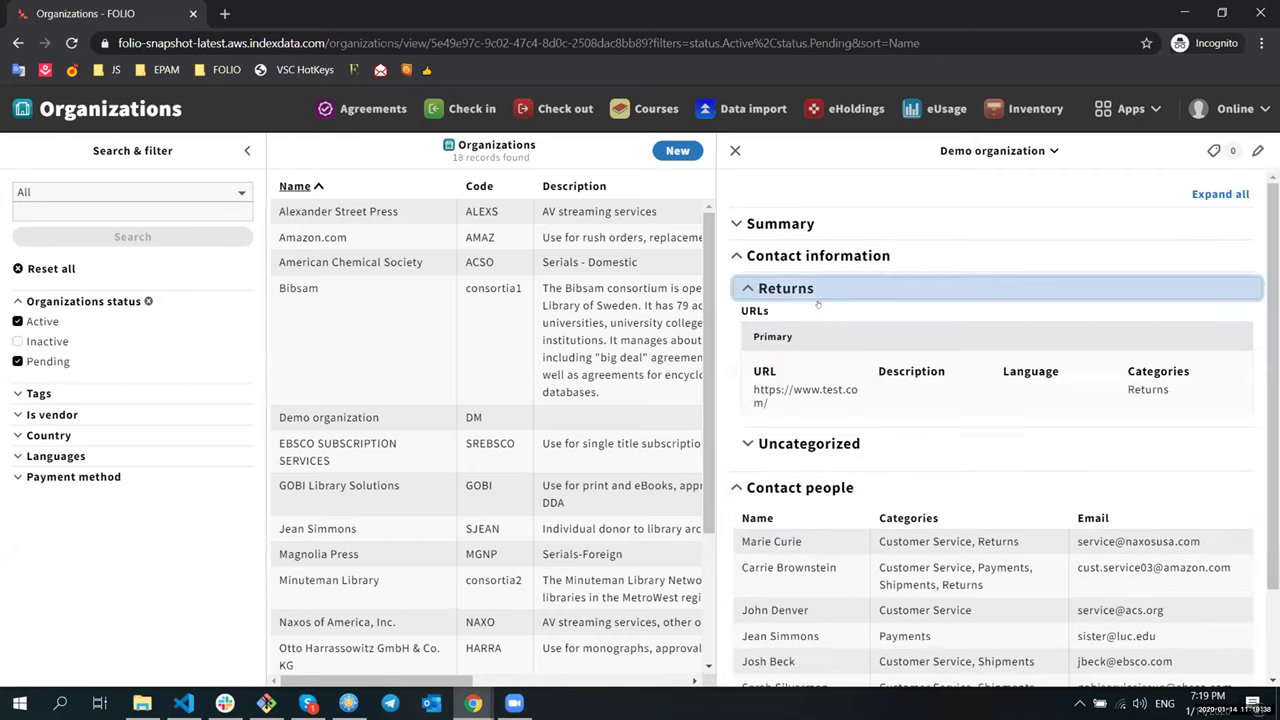
{"action": "left_click_drag", "start_coordinate": [1128, 371], "coordinate": [1173, 372]}
{"action": "scroll", "coordinate": [1100, 400], "scroll_direction": "down", "scroll_amount": 2}
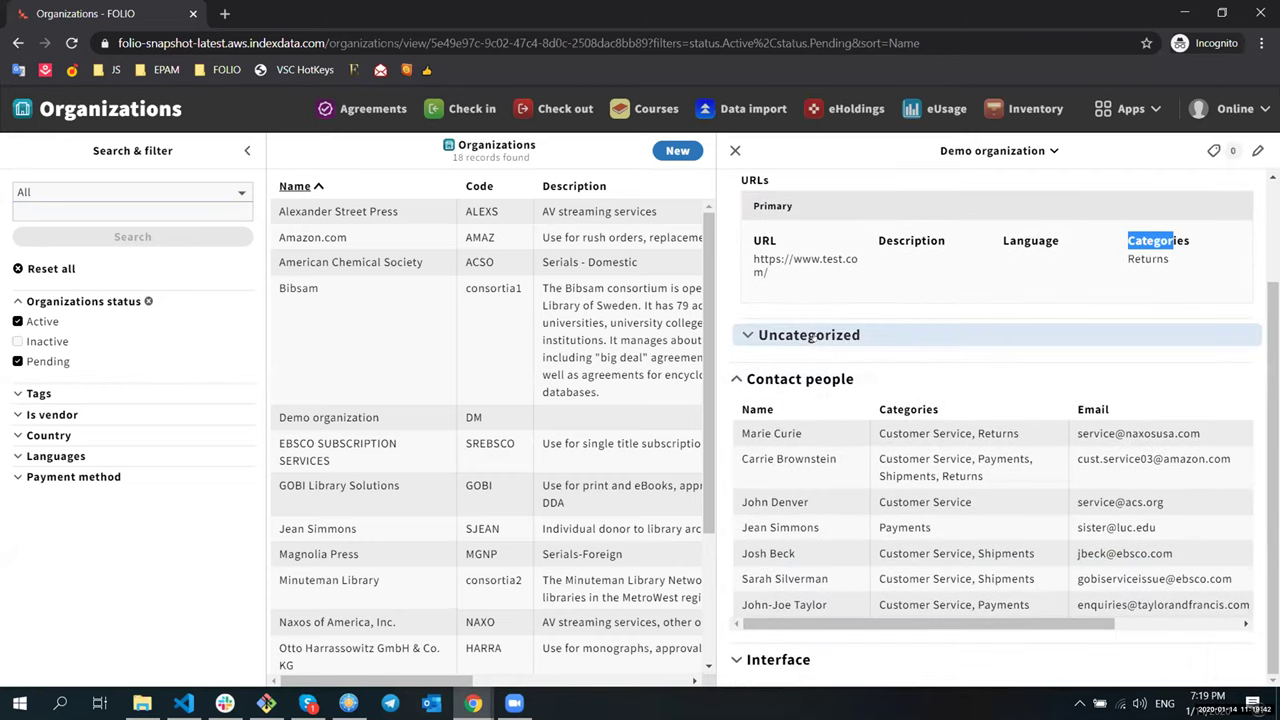
{"action": "left_click", "coordinate": [1079, 335]}
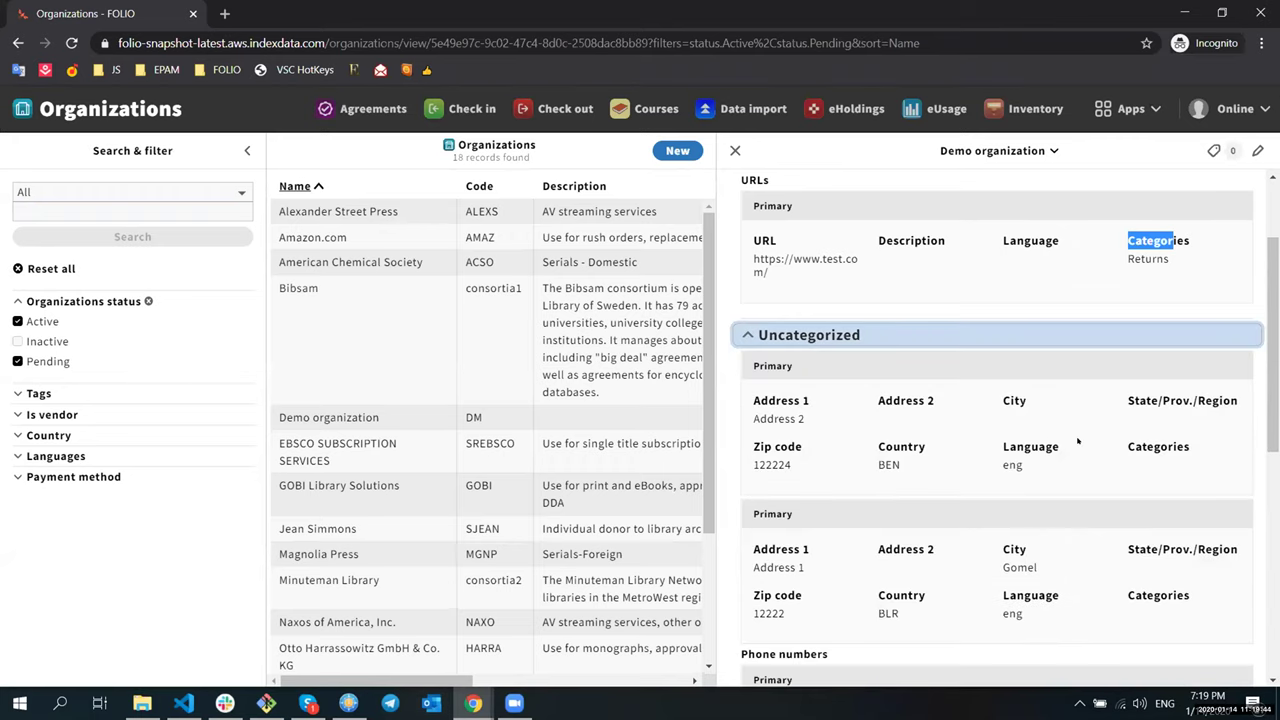
{"action": "scroll", "coordinate": [1078, 440], "scroll_direction": "down", "scroll_amount": 5}
{"action": "scroll", "coordinate": [824, 323], "scroll_direction": "up", "scroll_amount": 5}
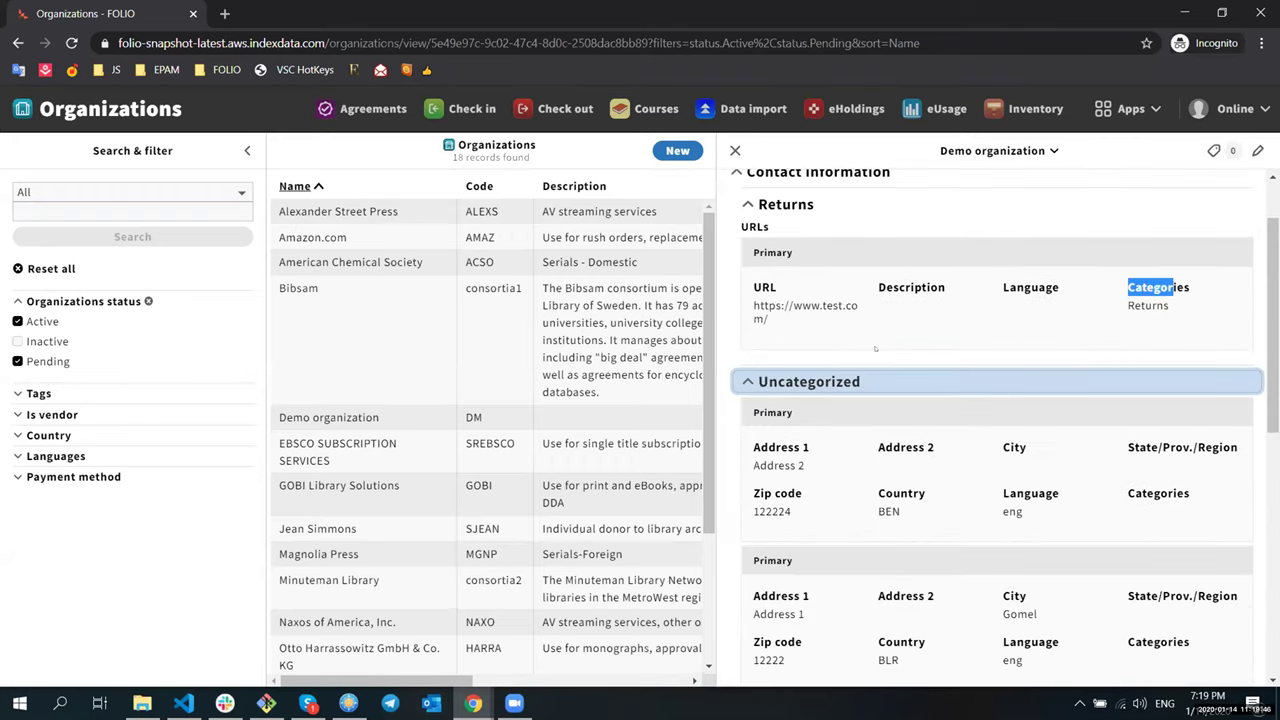
{"action": "scroll", "coordinate": [824, 323], "scroll_direction": "up", "scroll_amount": 2}
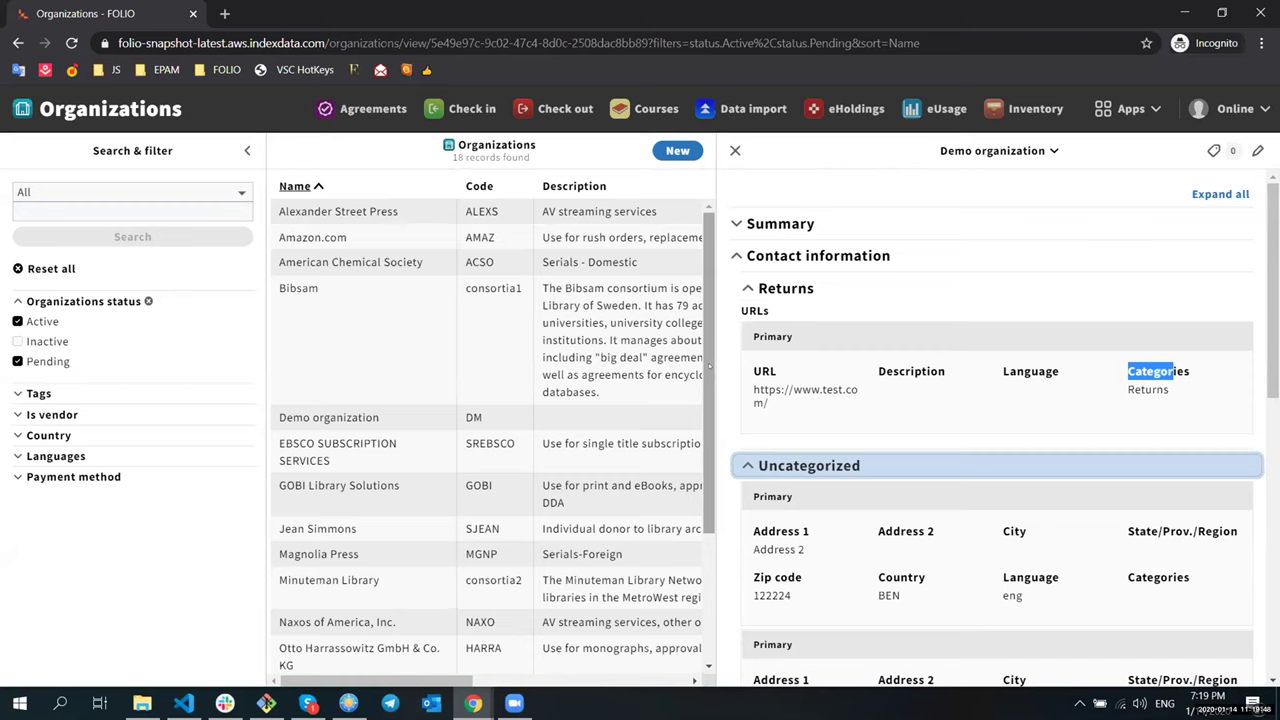
{"action": "left_click", "coordinate": [737, 256]}
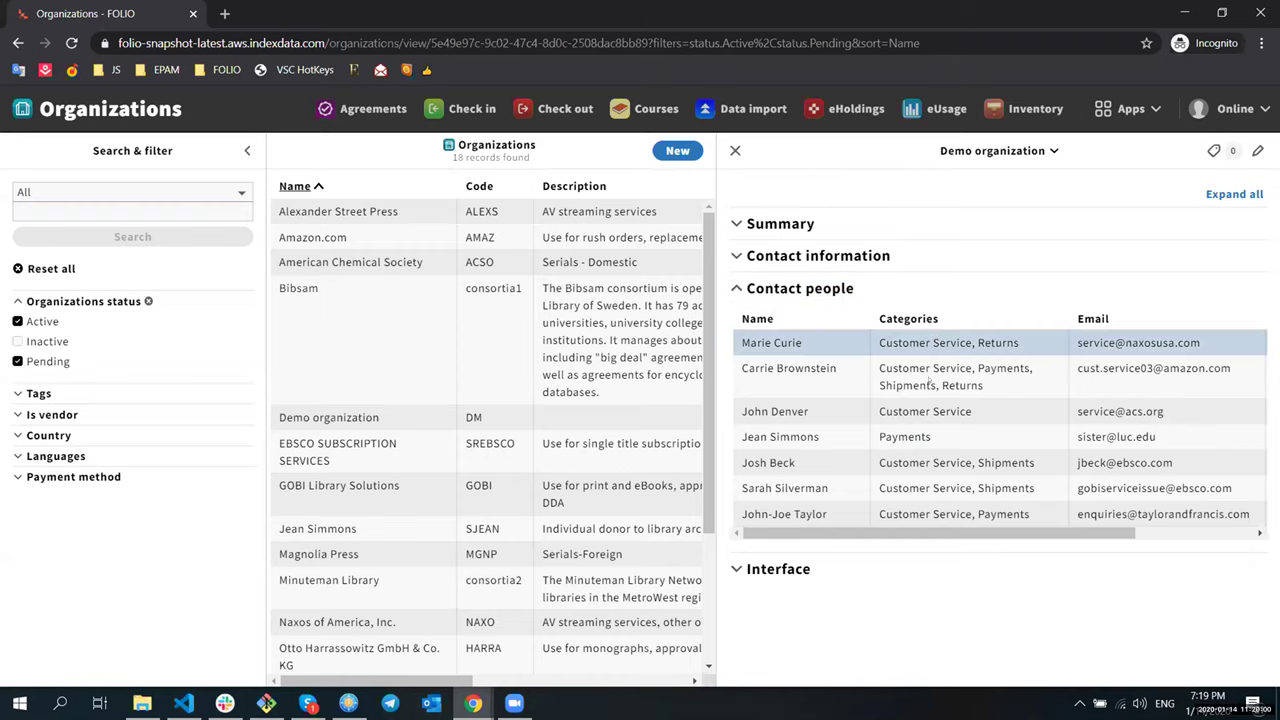
{"action": "scroll", "coordinate": [1040, 500], "scroll_direction": "right", "scroll_amount": 3}
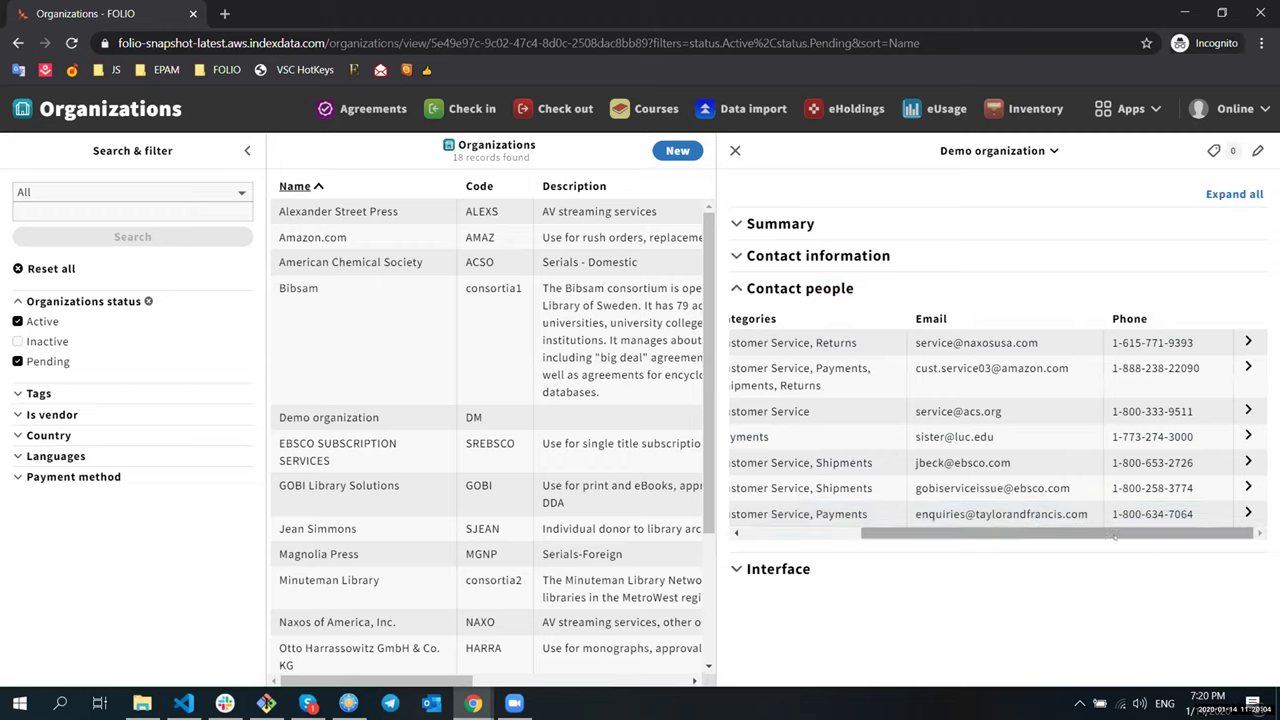
{"action": "left_click_drag", "start_coordinate": [1078, 531], "coordinate": [960, 531]}
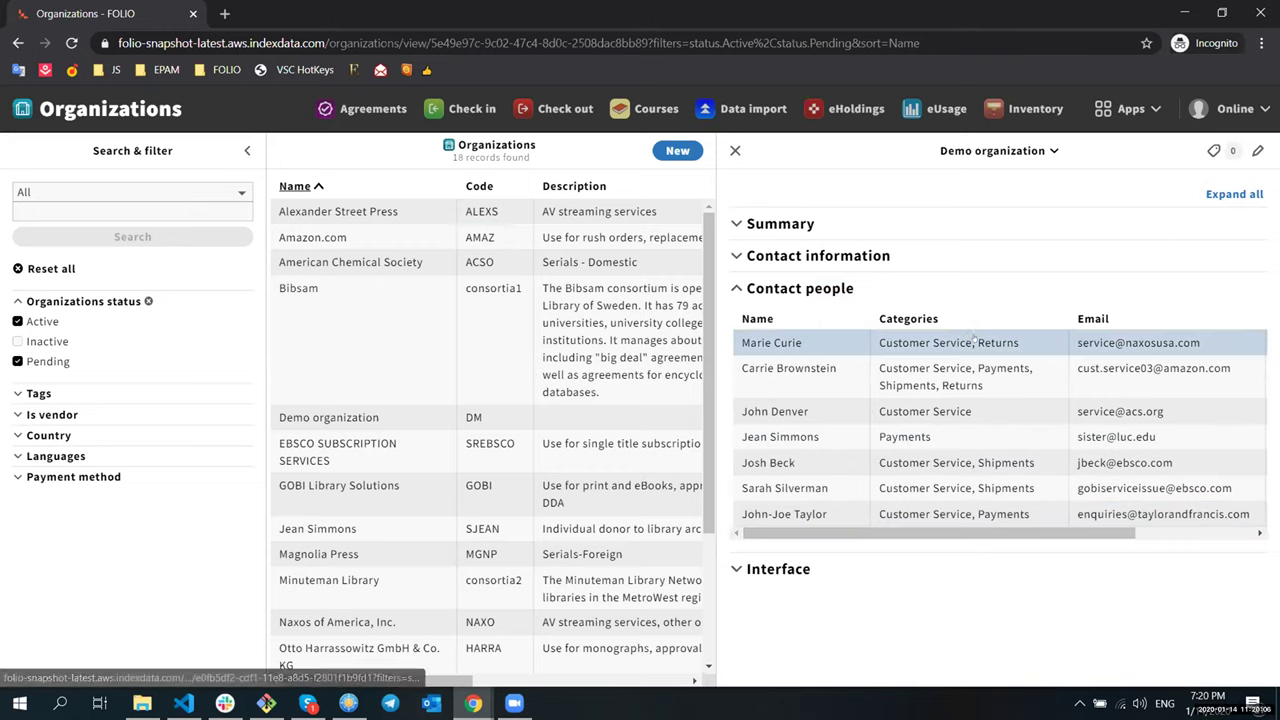
{"action": "left_click", "coordinate": [804, 350]}
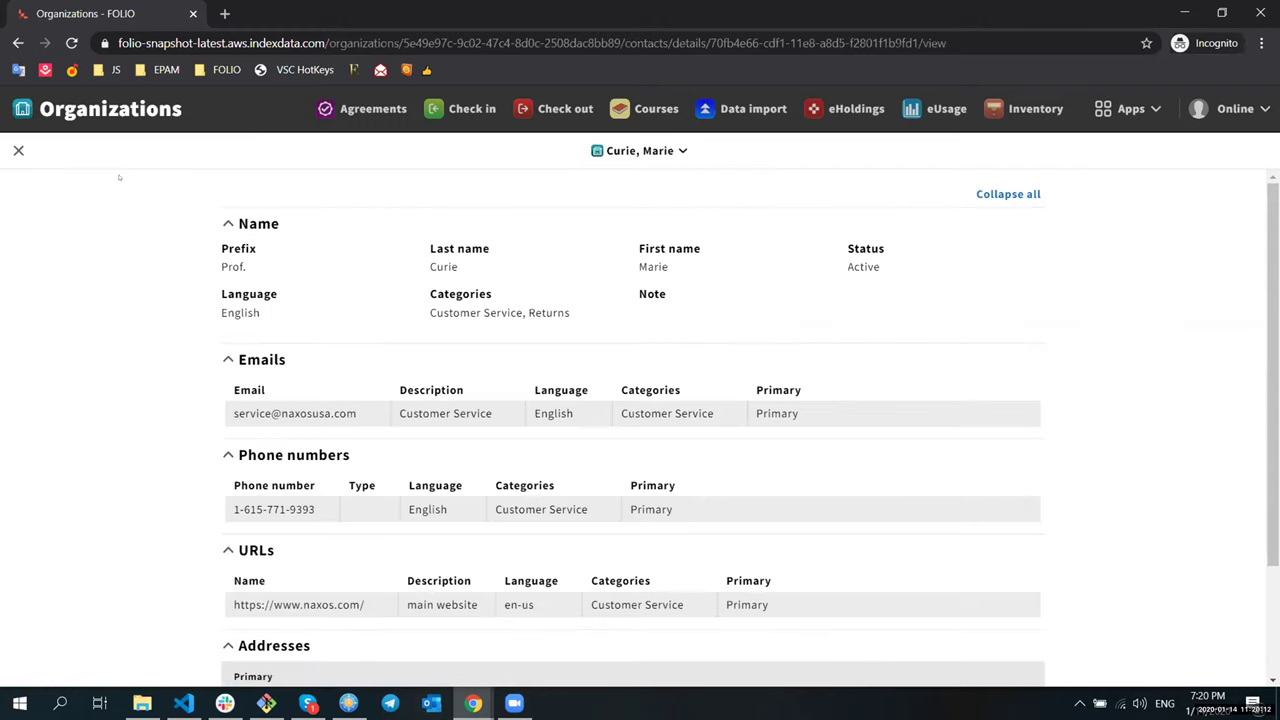
{"action": "left_click", "coordinate": [18, 150]}
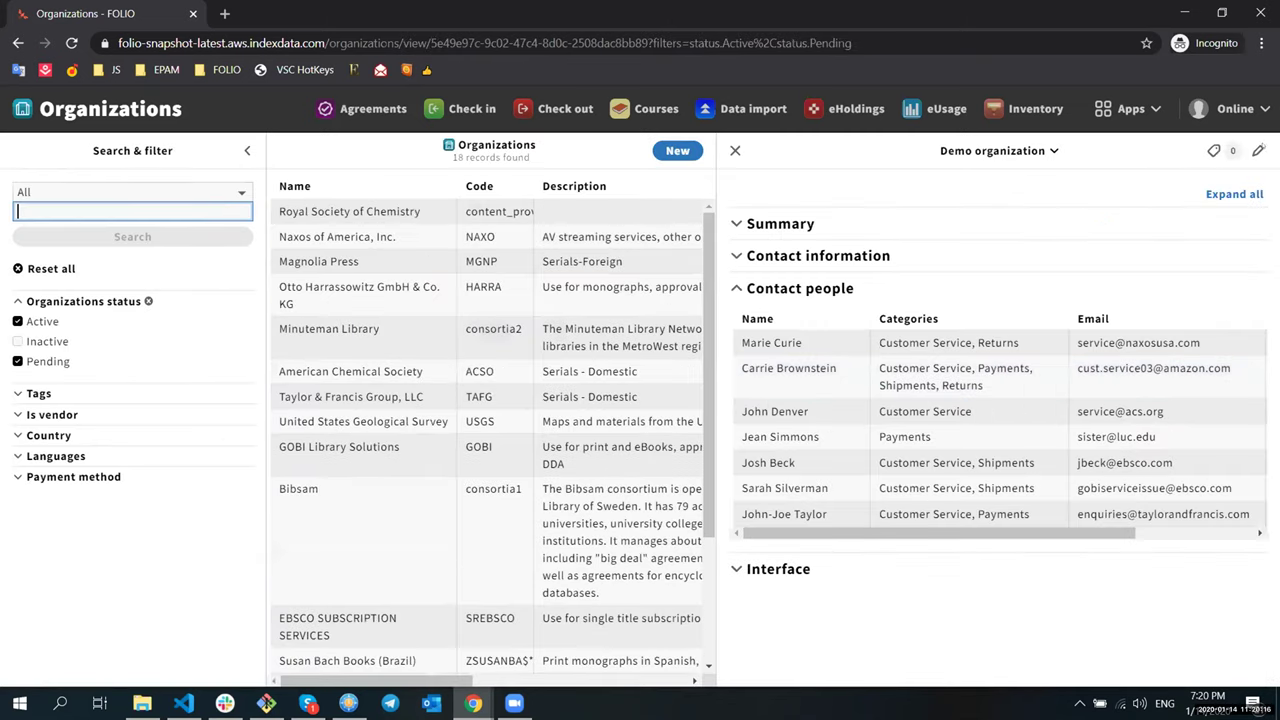
{"action": "left_click", "coordinate": [1257, 150]}
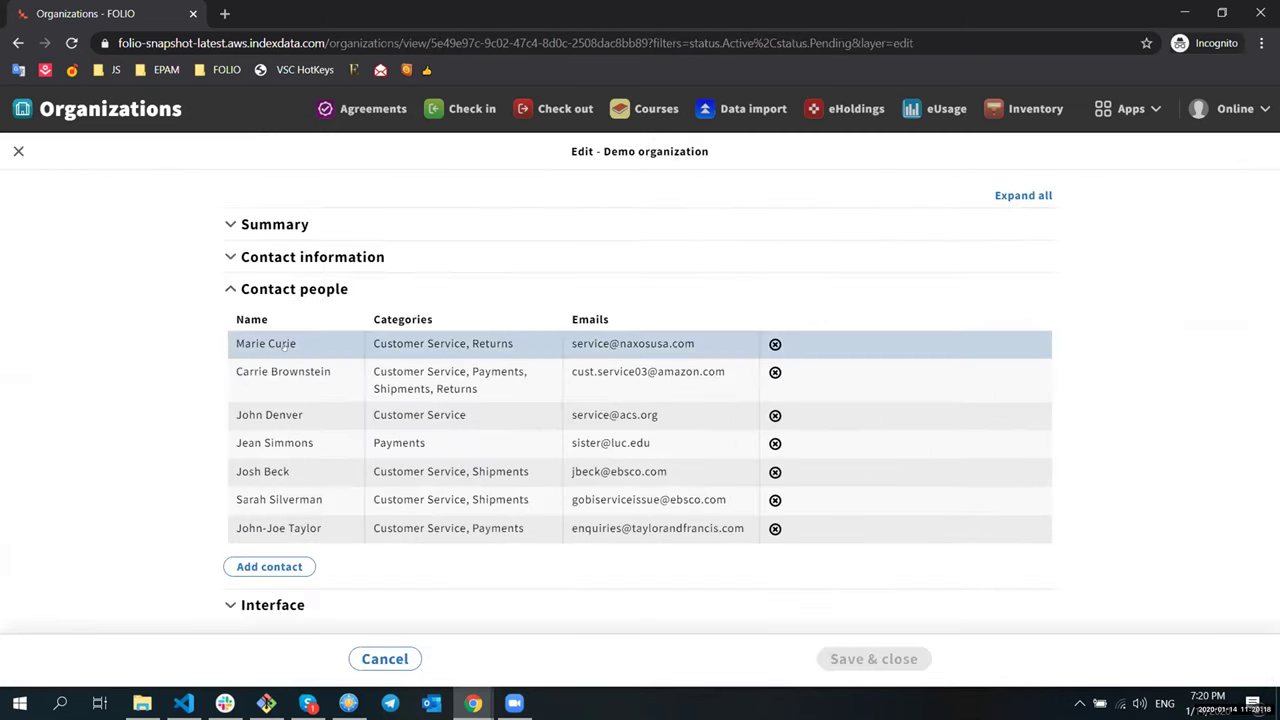
{"action": "left_click", "coordinate": [284, 347]}
{"action": "left_click", "coordinate": [18, 150]}
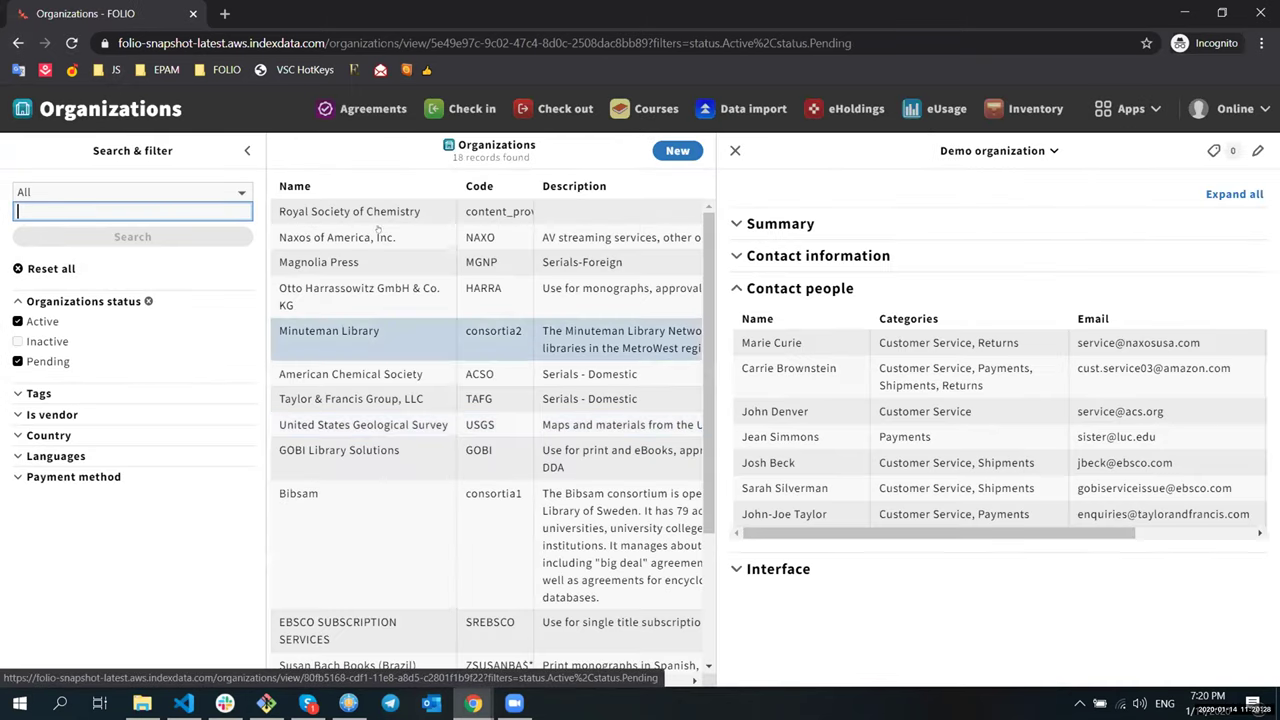
Step: Search Orders order lines for 10004 and open line 10004-1 for The Neurotic Heroine in Tennessee Williams
{"action": "left_click", "coordinate": [1145, 113]}
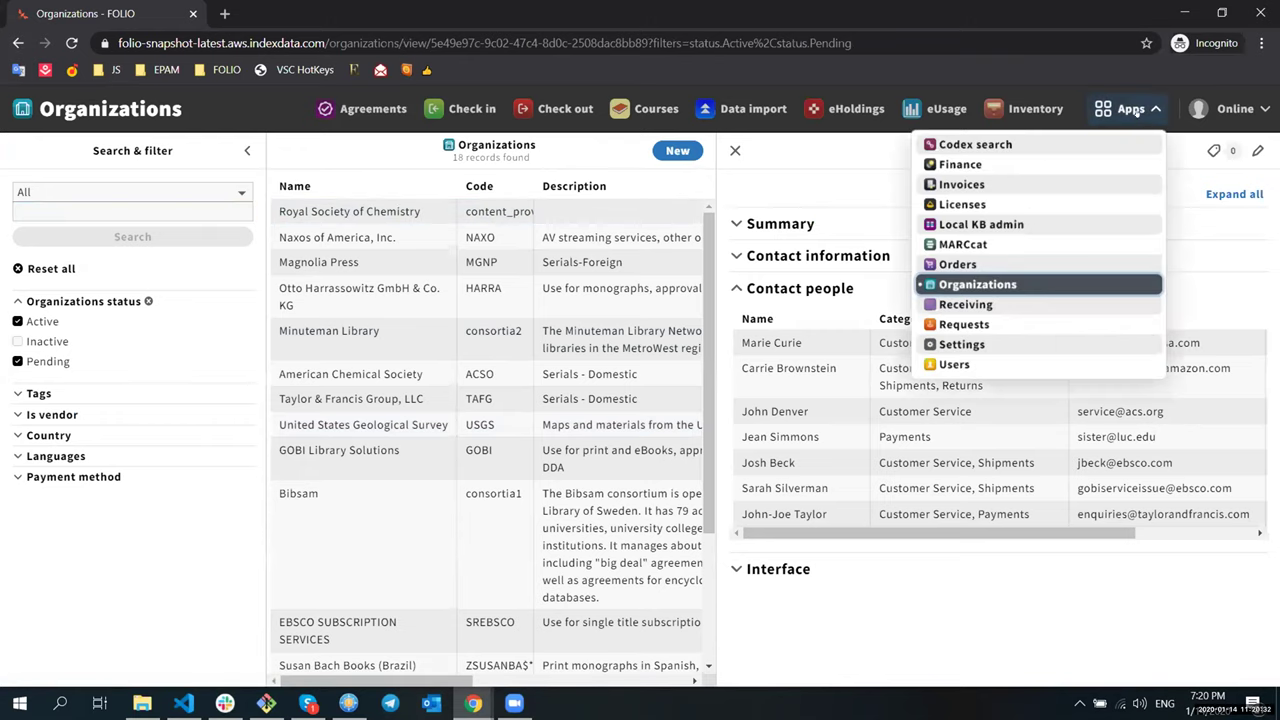
{"action": "left_click", "coordinate": [985, 264]}
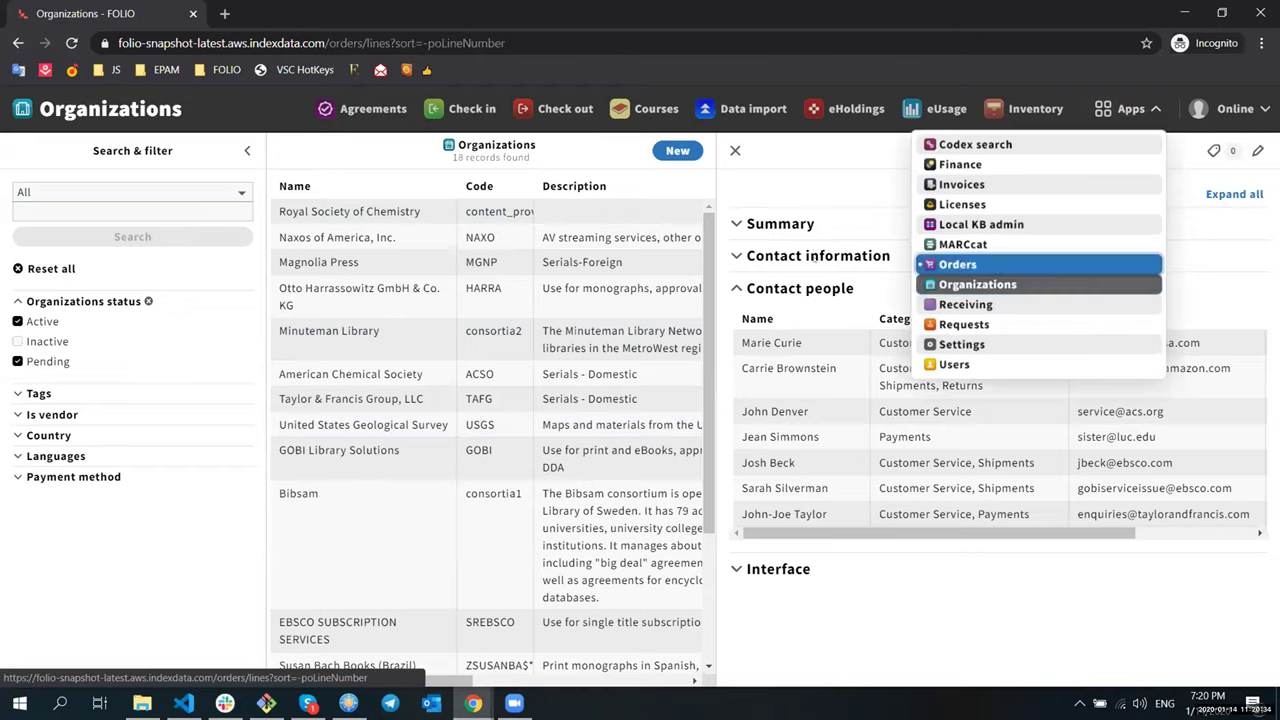
{"action": "left_click", "coordinate": [46, 240]}
{"action": "type", "text": "10004"}
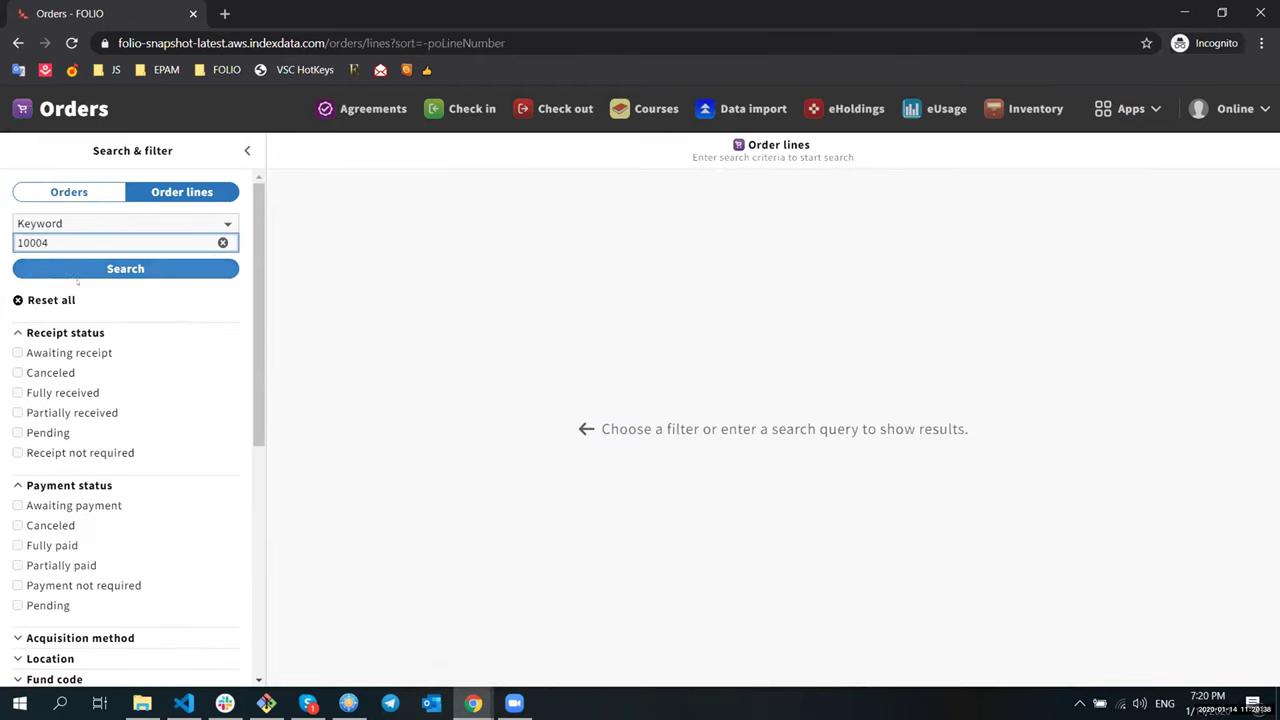
{"action": "left_click", "coordinate": [99, 268]}
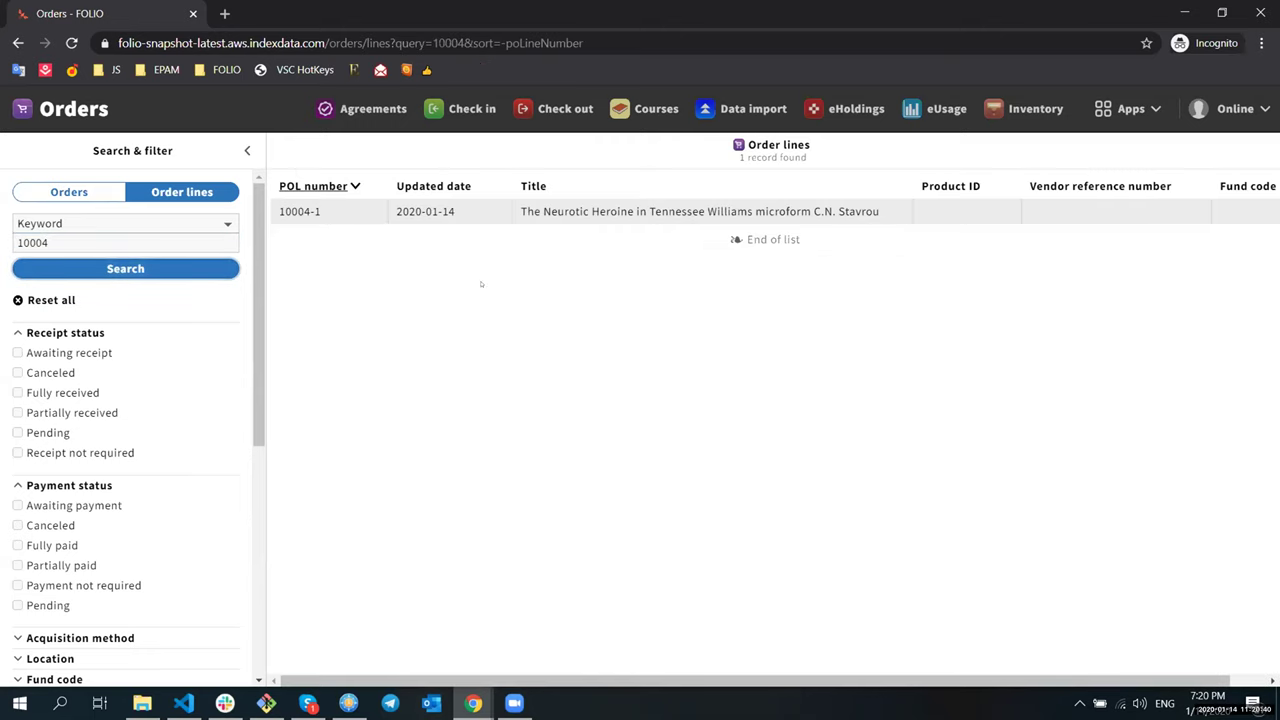
{"action": "left_click", "coordinate": [515, 216]}
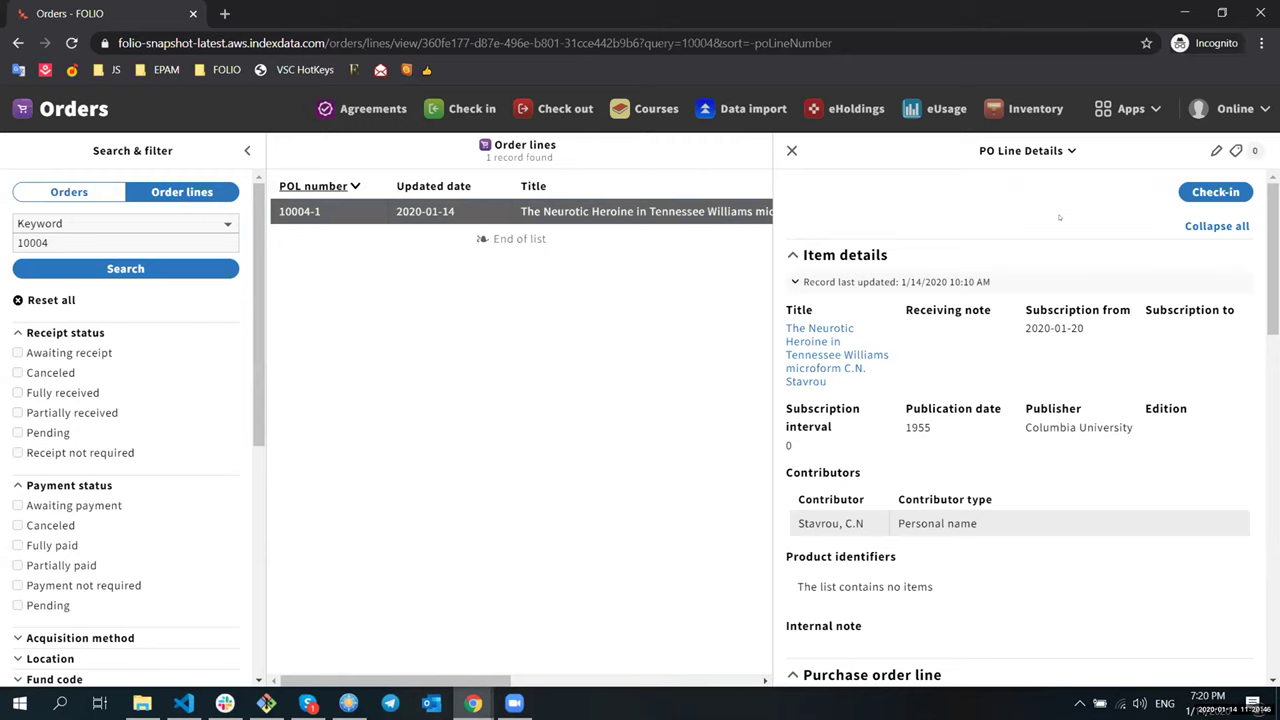
Step: Check in PO 10004 by adding a piece: caption 123, receipt date 2020-01-15, location Annex (KU/CC/DI/A)
{"action": "left_click", "coordinate": [1189, 195]}
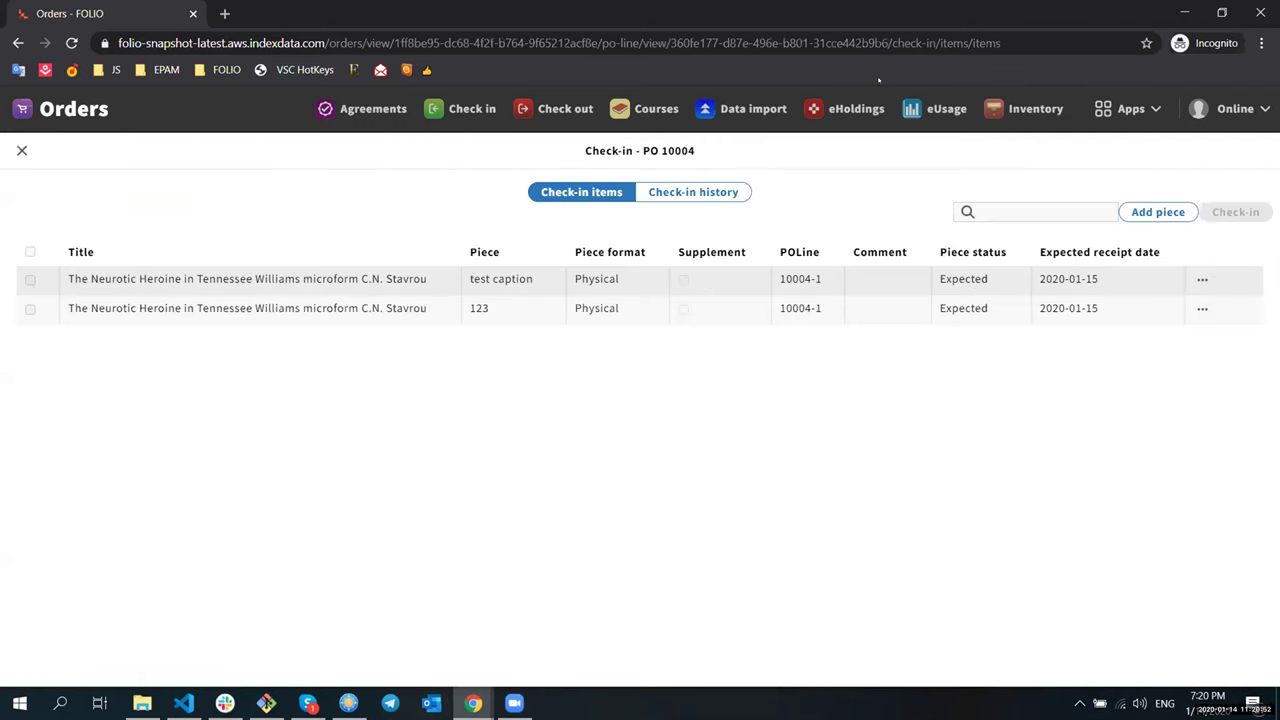
{"action": "left_click", "coordinate": [1147, 211]}
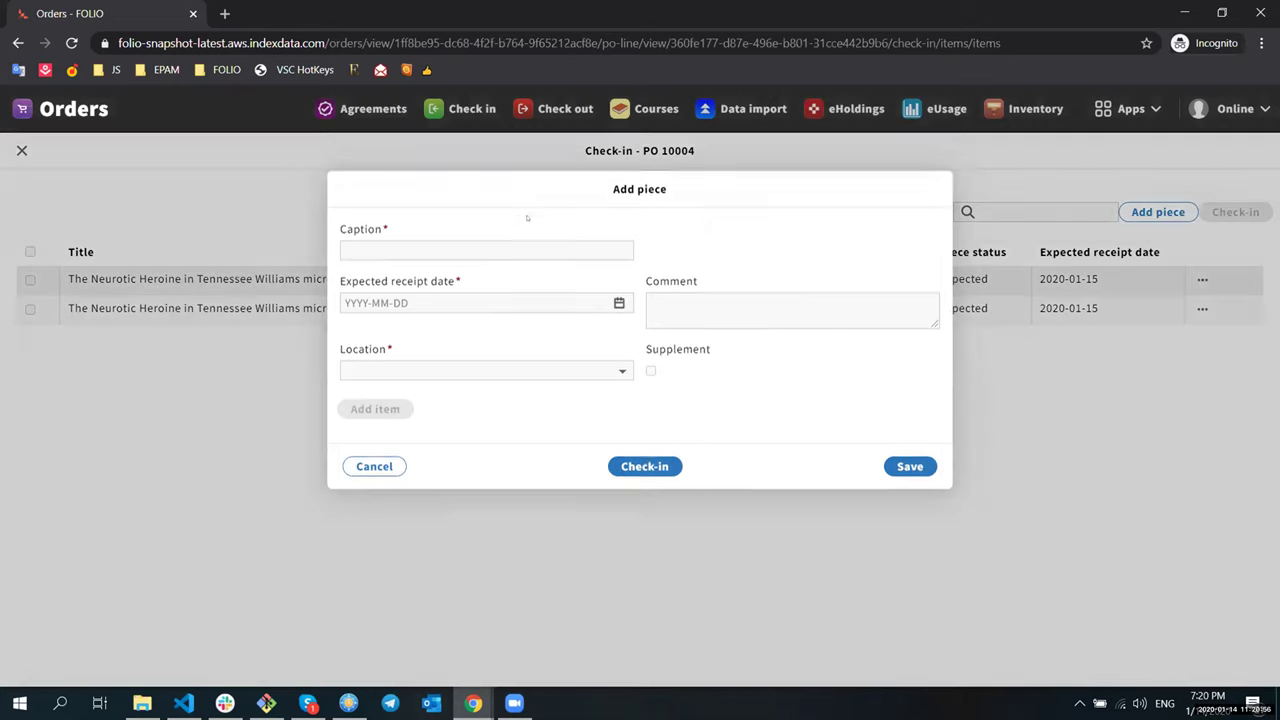
{"action": "left_click", "coordinate": [443, 242]}
{"action": "type", "text": "123"}
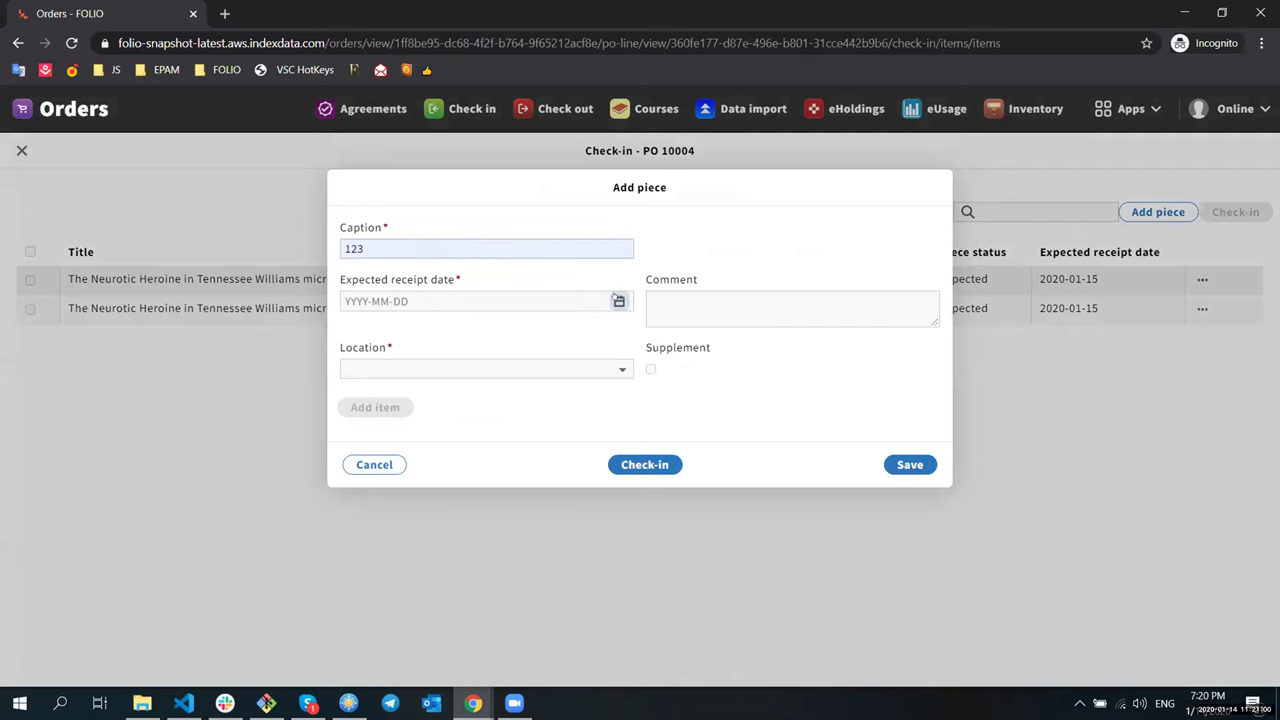
{"action": "left_click", "coordinate": [619, 301]}
{"action": "left_click", "coordinate": [487, 340]}
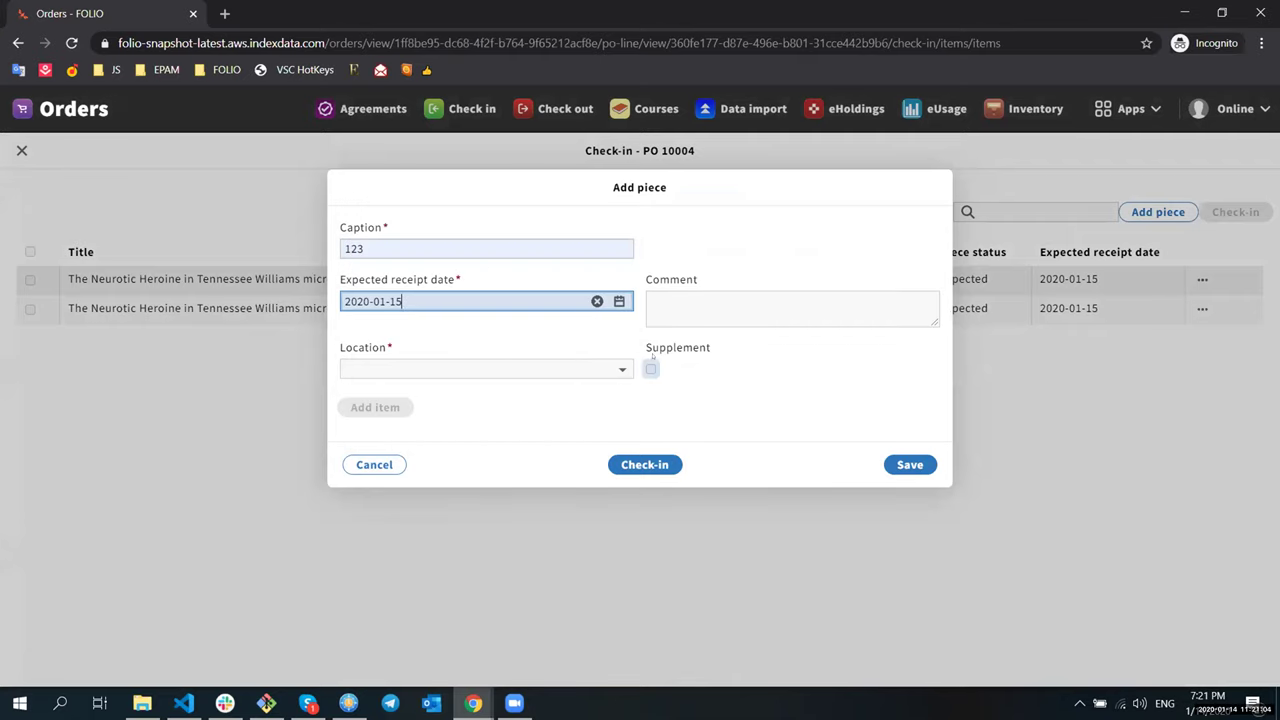
{"action": "left_click", "coordinate": [462, 368]}
{"action": "left_click", "coordinate": [395, 401]}
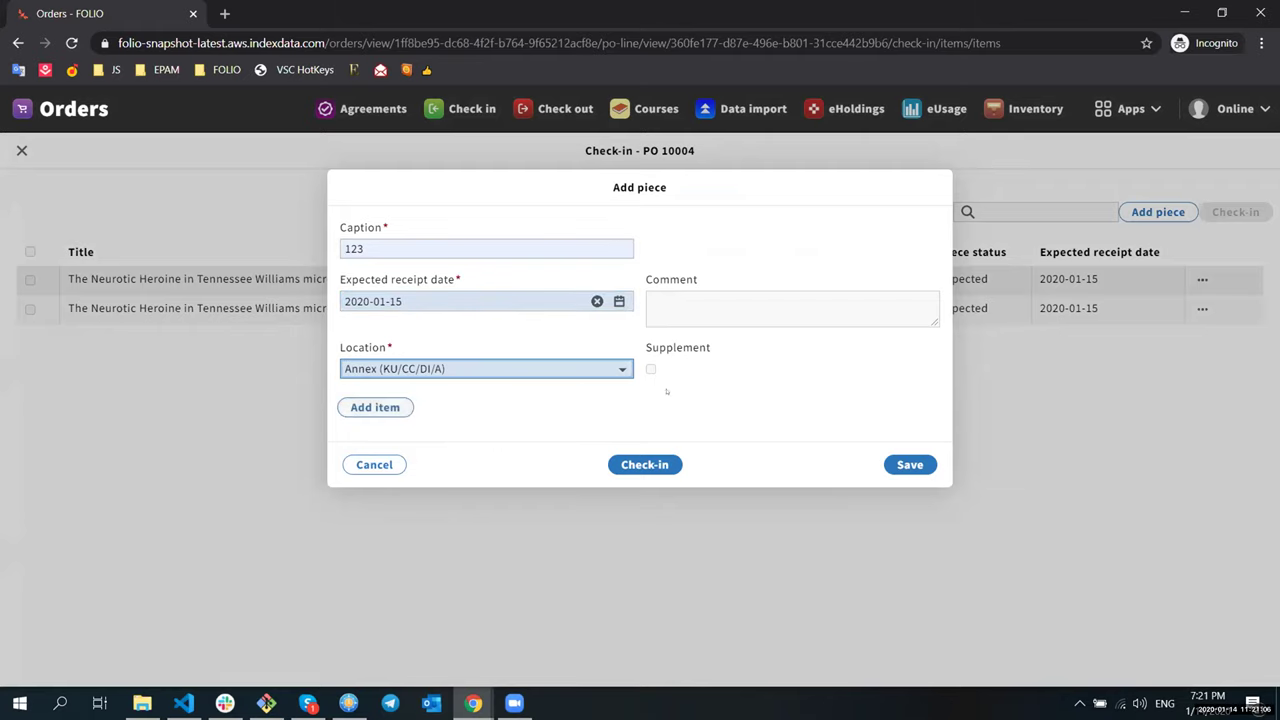
Step: Start a new item record with barcode 123123 and the suggested call number
{"action": "left_click", "coordinate": [388, 410]}
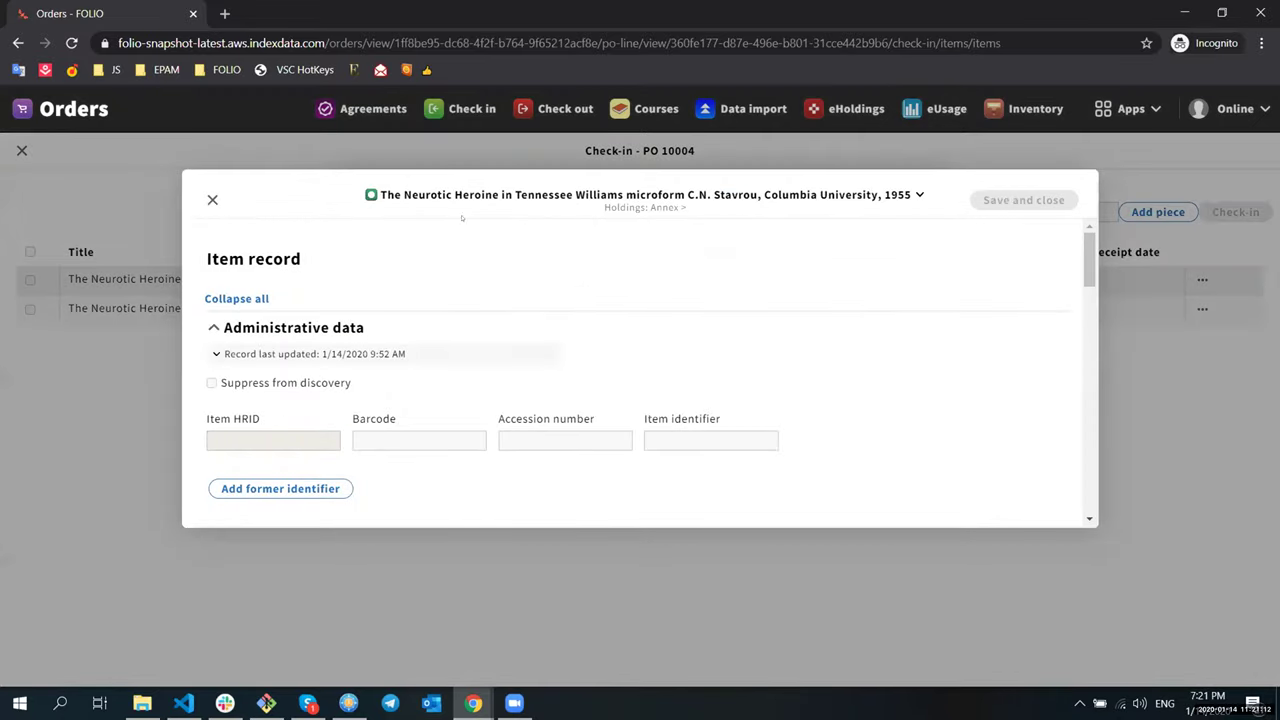
{"action": "scroll", "coordinate": [417, 271], "scroll_direction": "down", "scroll_amount": 1}
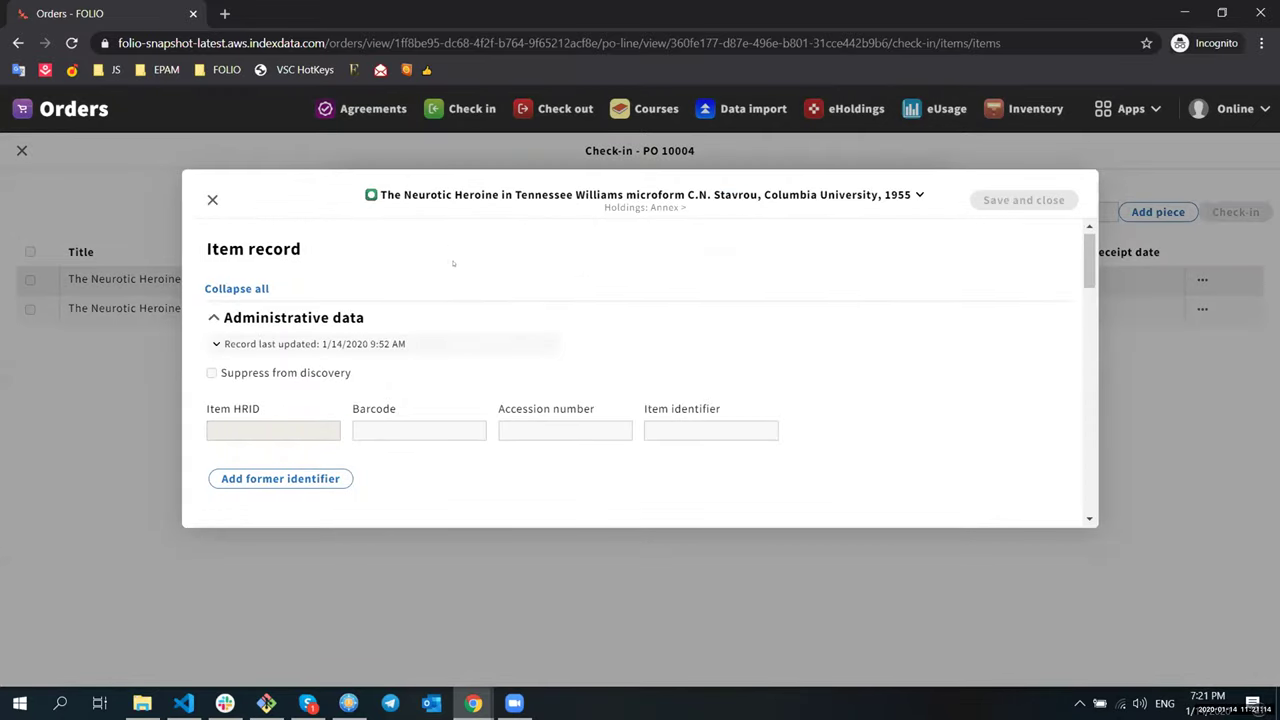
{"action": "scroll", "coordinate": [420, 300], "scroll_direction": "up", "scroll_amount": 1}
{"action": "scroll", "coordinate": [389, 376], "scroll_direction": "down", "scroll_amount": 1}
{"action": "left_click", "coordinate": [395, 364]}
{"action": "type", "text": "123123"}
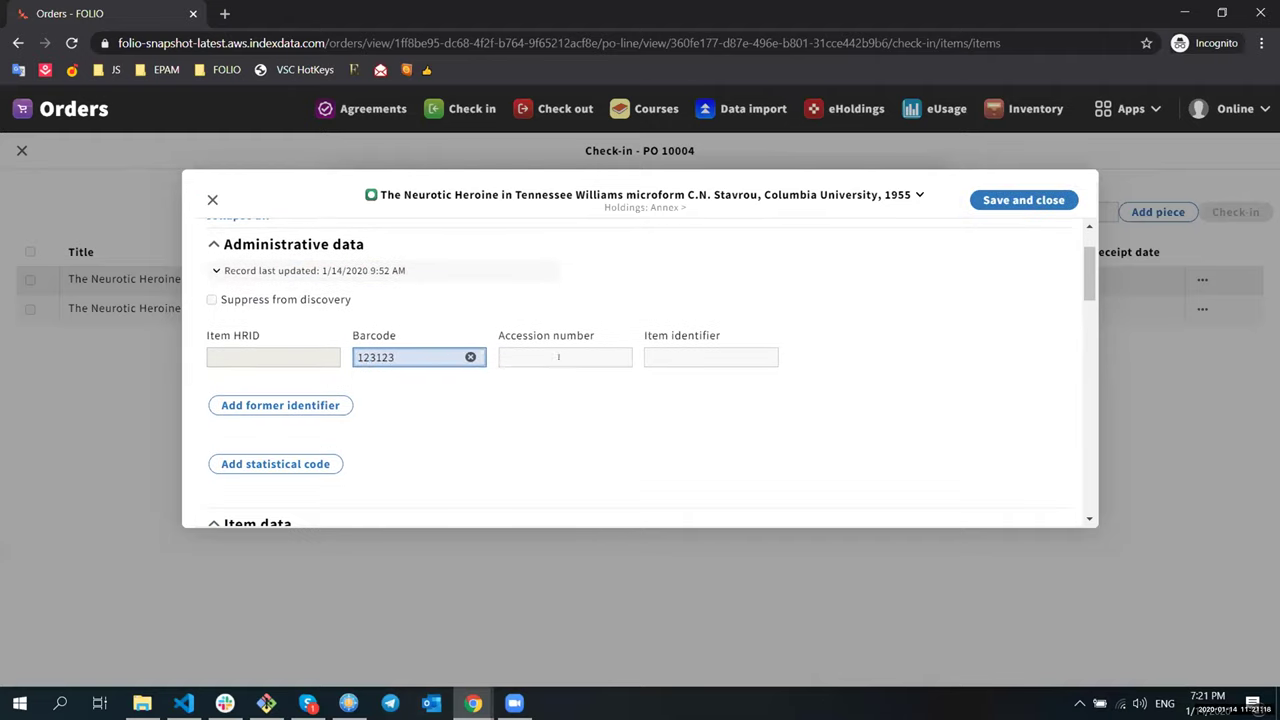
{"action": "scroll", "coordinate": [548, 369], "scroll_direction": "down", "scroll_amount": 3}
{"action": "left_click", "coordinate": [528, 420]}
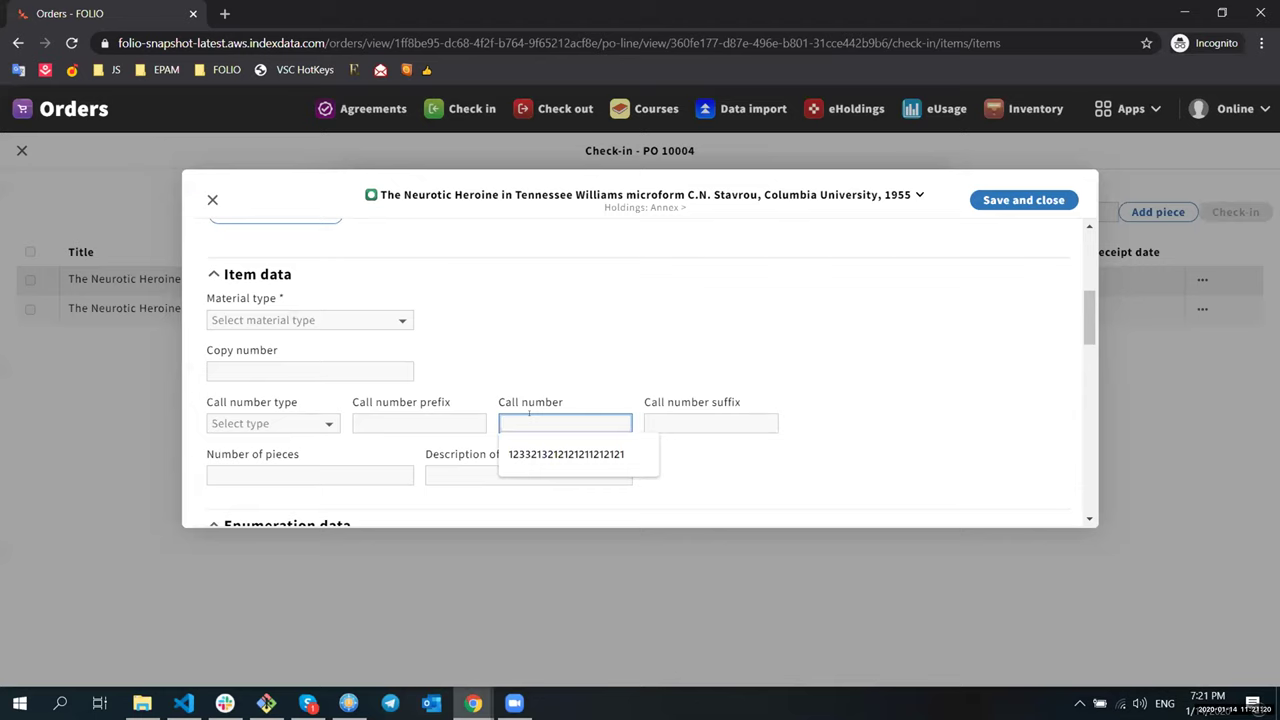
{"action": "left_click", "coordinate": [565, 448]}
{"action": "scroll", "coordinate": [758, 473], "scroll_direction": "down", "scroll_amount": 5}
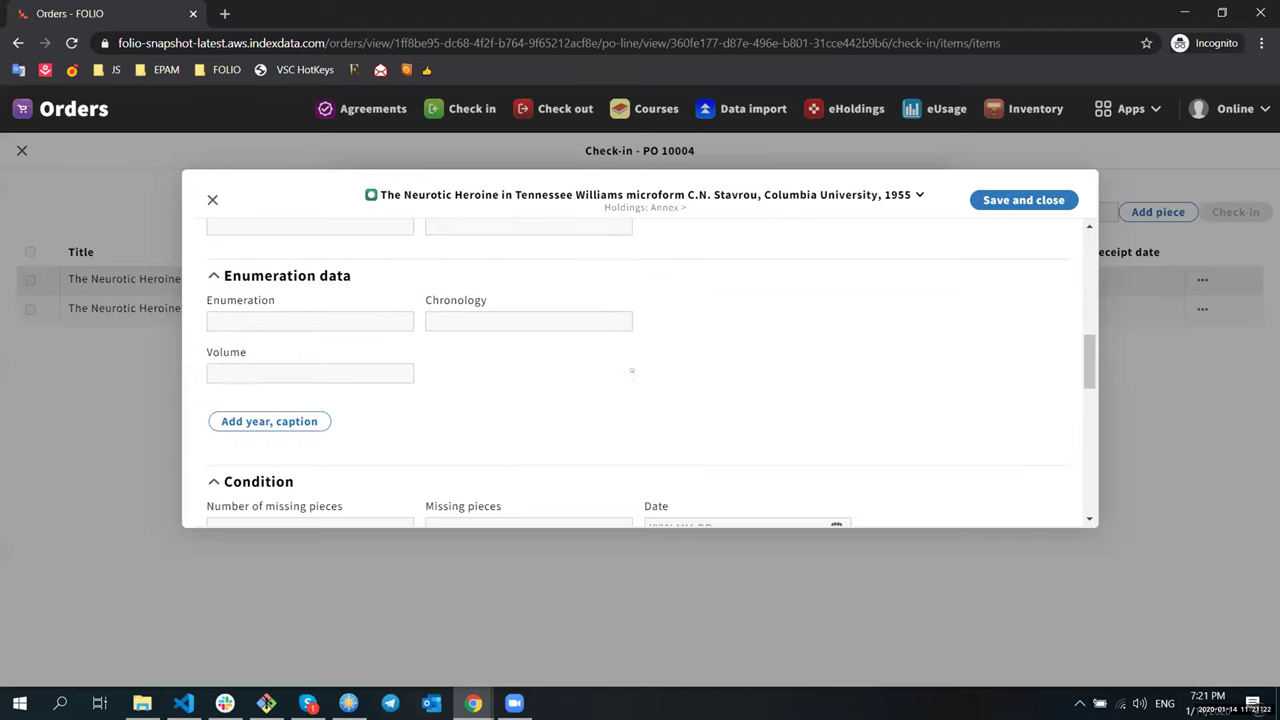
Step: Set material type to text and permanent loan type to Course reserves, then save the item
{"action": "left_click", "coordinate": [978, 203]}
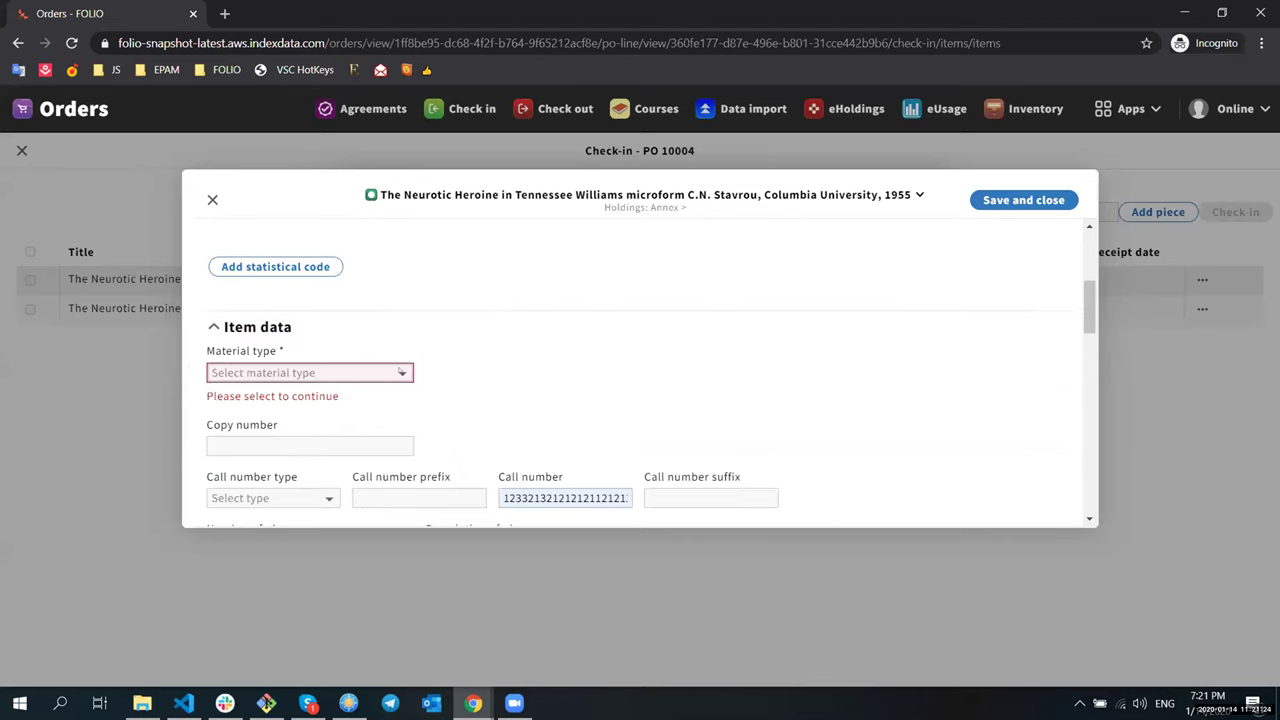
{"action": "left_click", "coordinate": [309, 372]}
{"action": "left_click", "coordinate": [314, 451]}
{"action": "scroll", "coordinate": [449, 394], "scroll_direction": "down", "scroll_amount": 7}
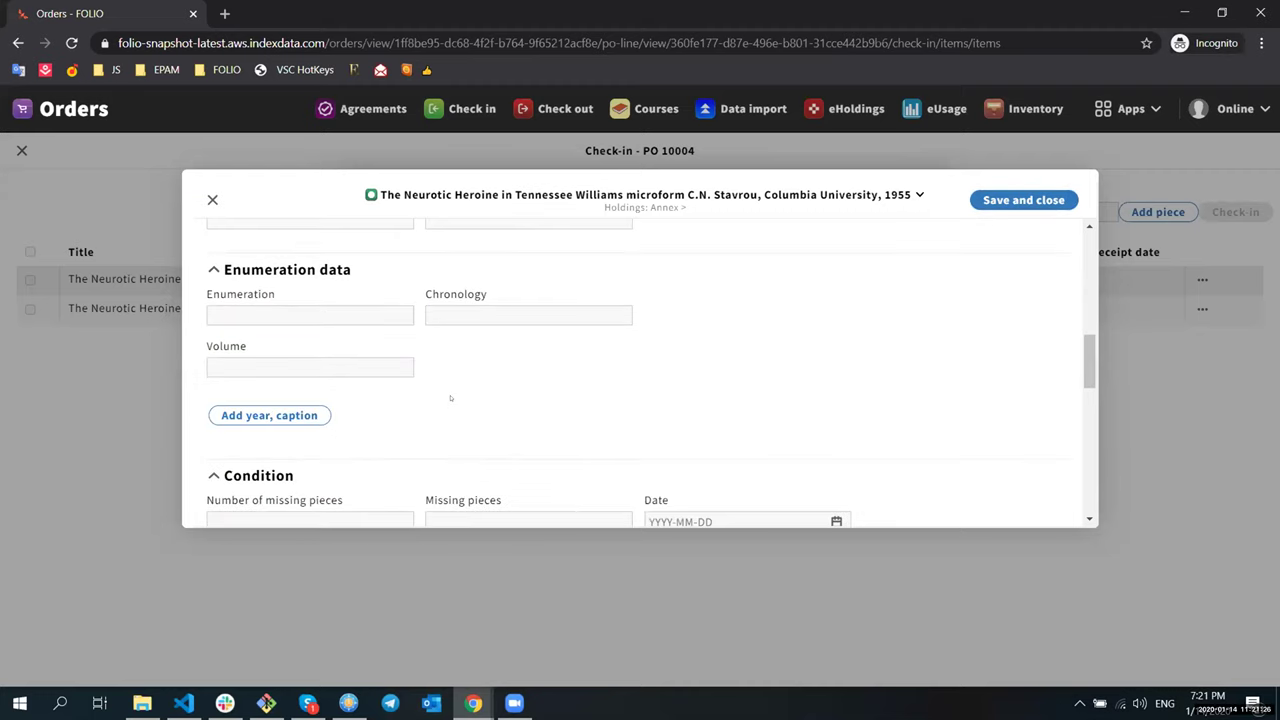
{"action": "scroll", "coordinate": [337, 452], "scroll_direction": "down", "scroll_amount": 2}
{"action": "left_click", "coordinate": [420, 414]}
{"action": "left_click", "coordinate": [506, 462]}
{"action": "scroll", "coordinate": [791, 432], "scroll_direction": "down", "scroll_amount": 1}
{"action": "scroll", "coordinate": [791, 432], "scroll_direction": "down", "scroll_amount": 3}
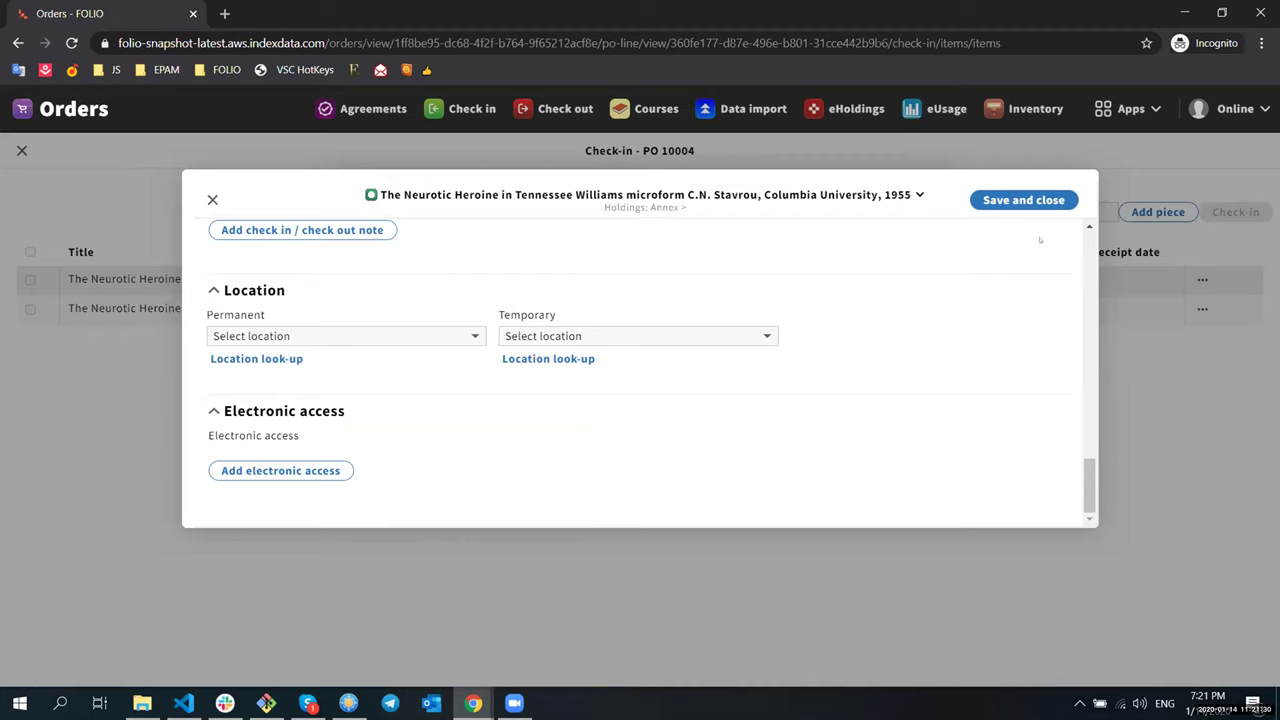
{"action": "left_click_drag", "start_coordinate": [1010, 200], "coordinate": [815, 228]}
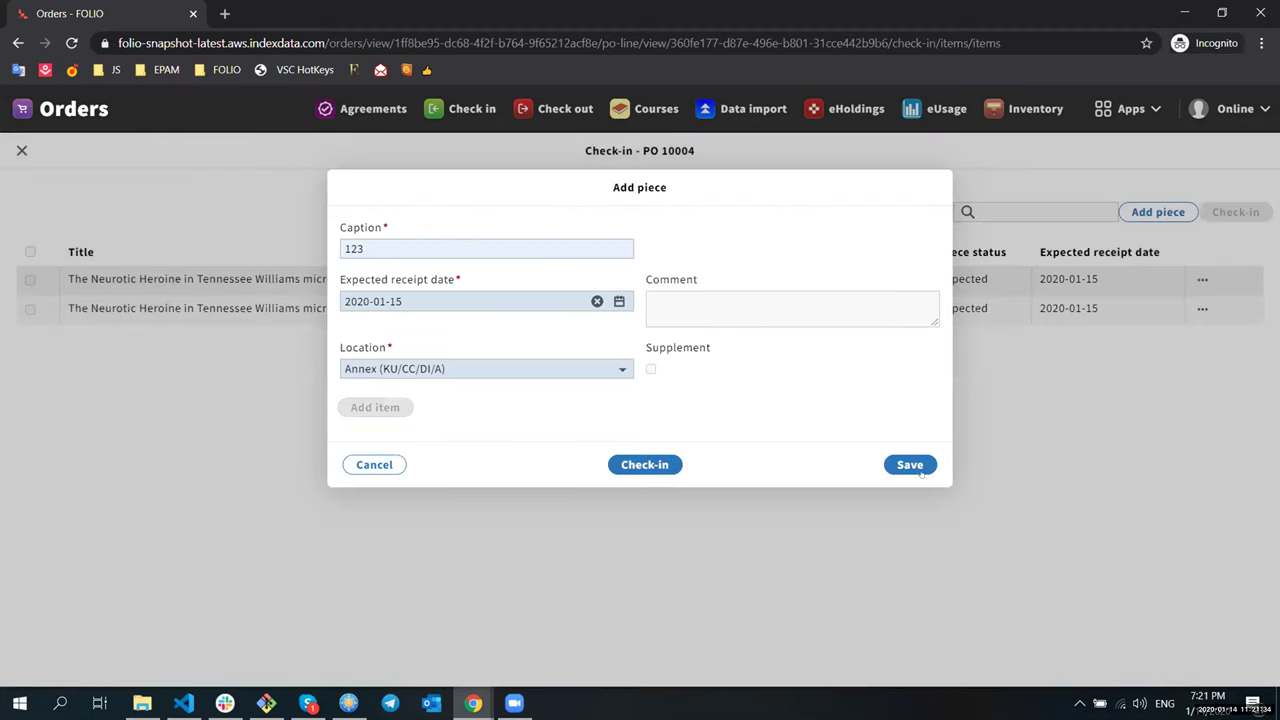
Step: Save the new 123 piece to PO 10004 and tick its row for check-in
{"action": "left_click", "coordinate": [910, 466]}
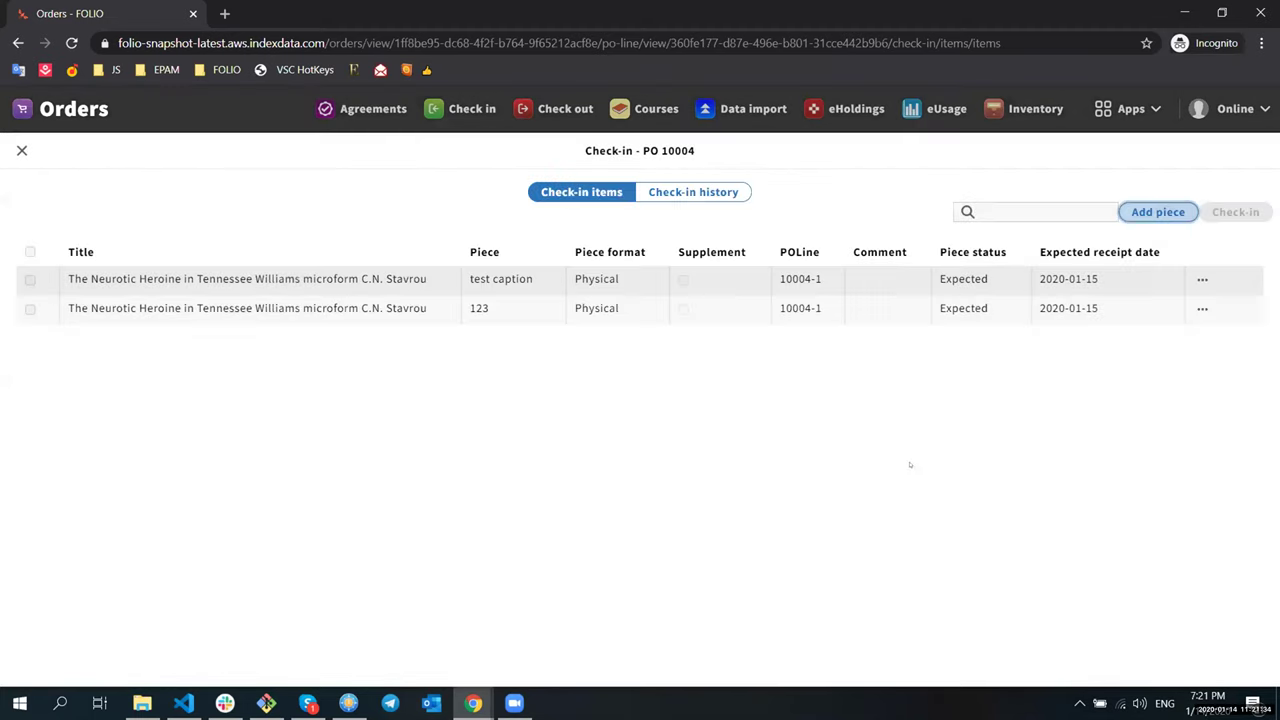
{"action": "left_click", "coordinate": [30, 338]}
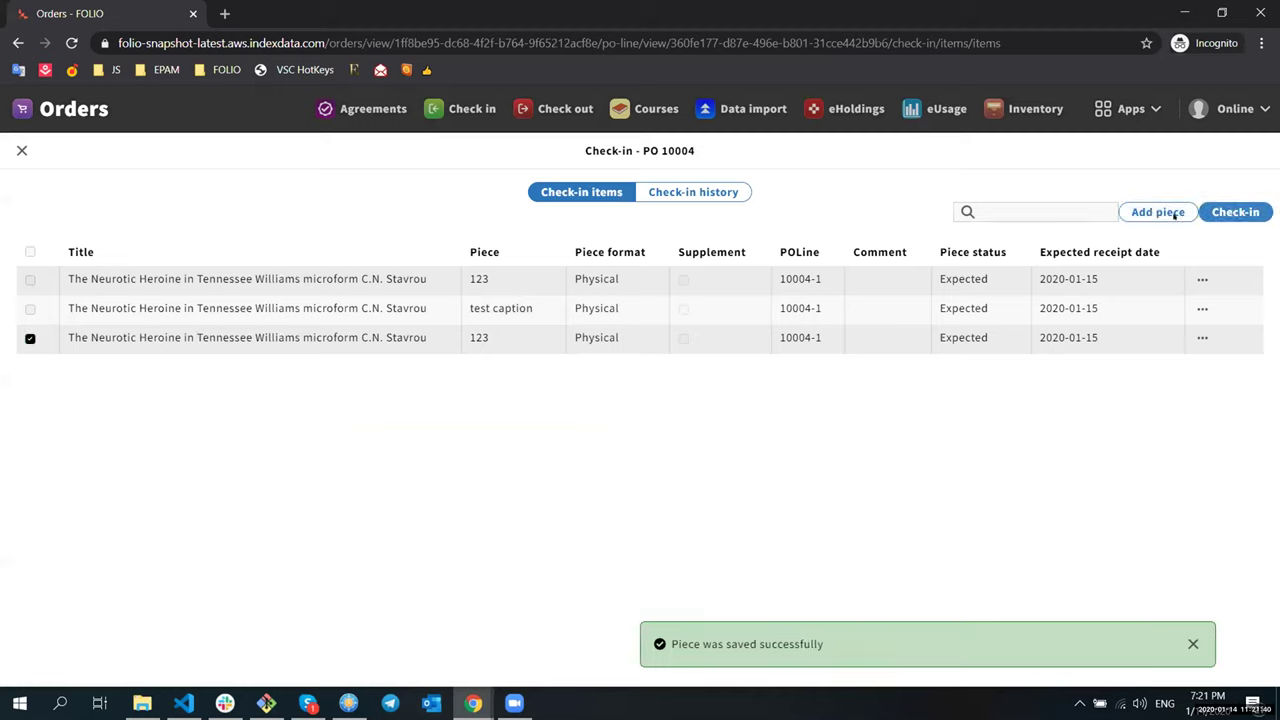
Step: Select the first piece of PO 10004 and open its check-in details
{"action": "left_click", "coordinate": [1235, 212]}
{"action": "left_click_drag", "start_coordinate": [537, 298], "coordinate": [607, 298]}
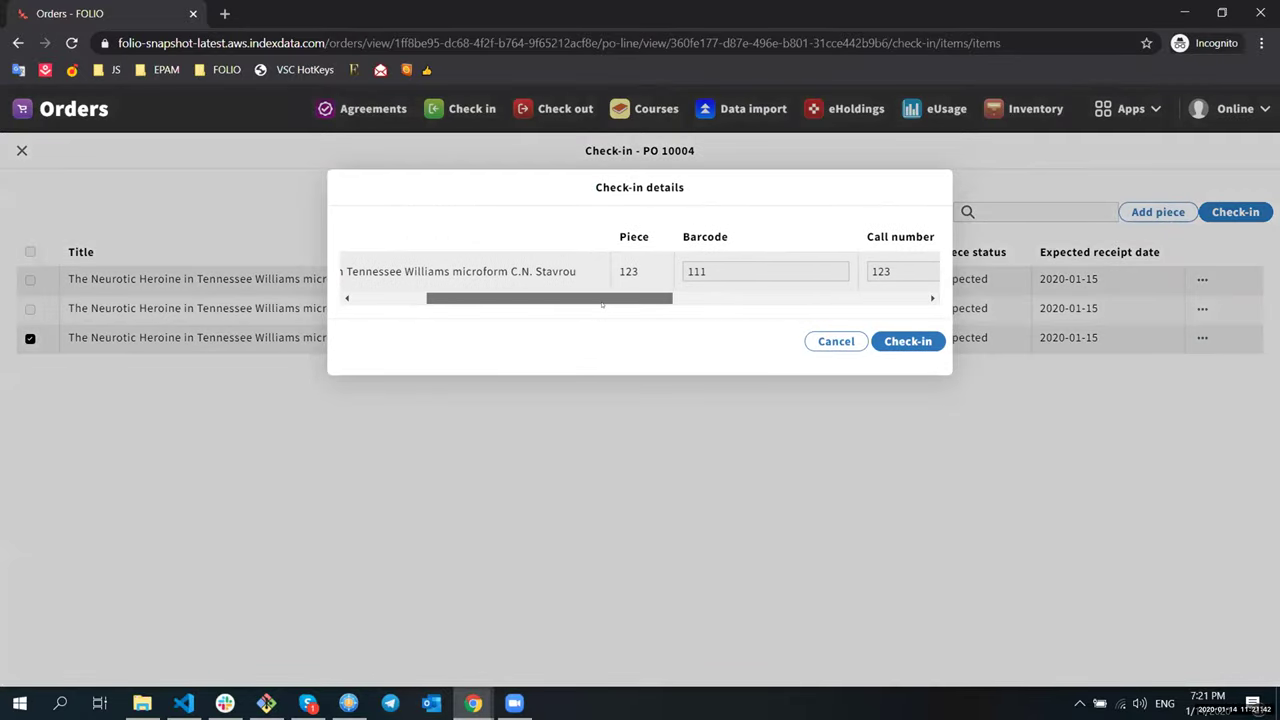
{"action": "left_click", "coordinate": [908, 341]}
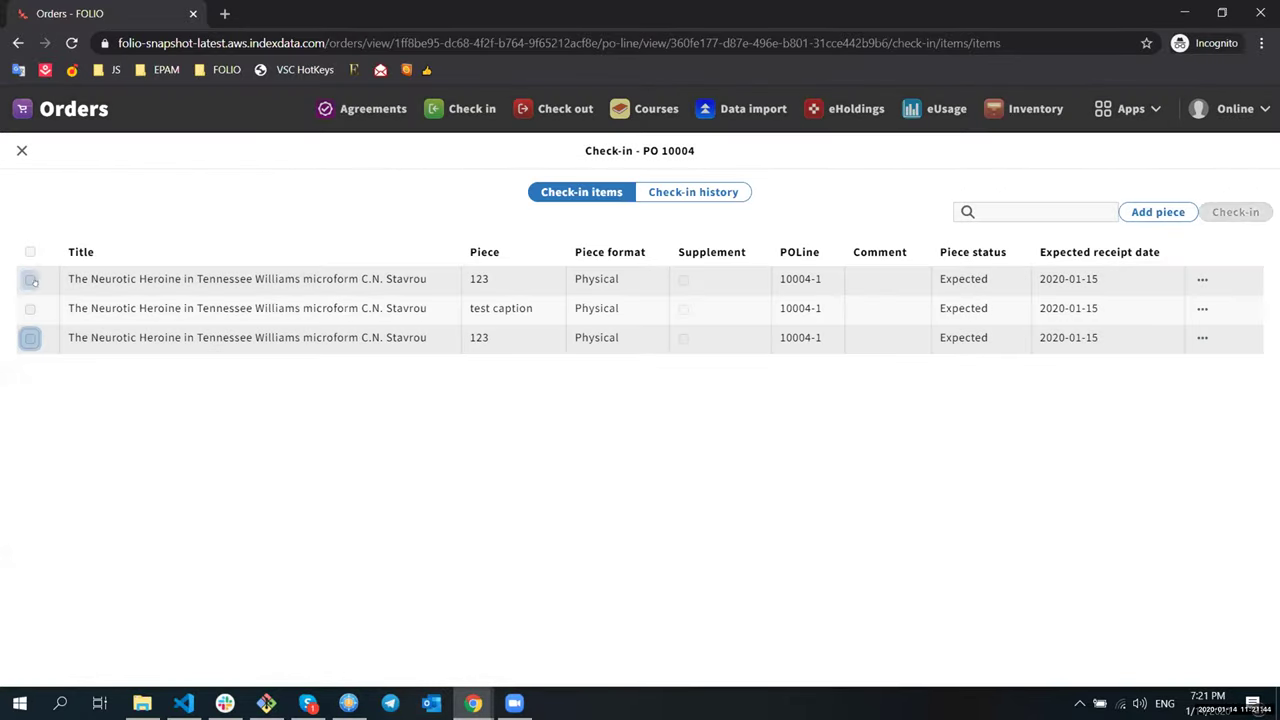
{"action": "left_click", "coordinate": [1235, 212]}
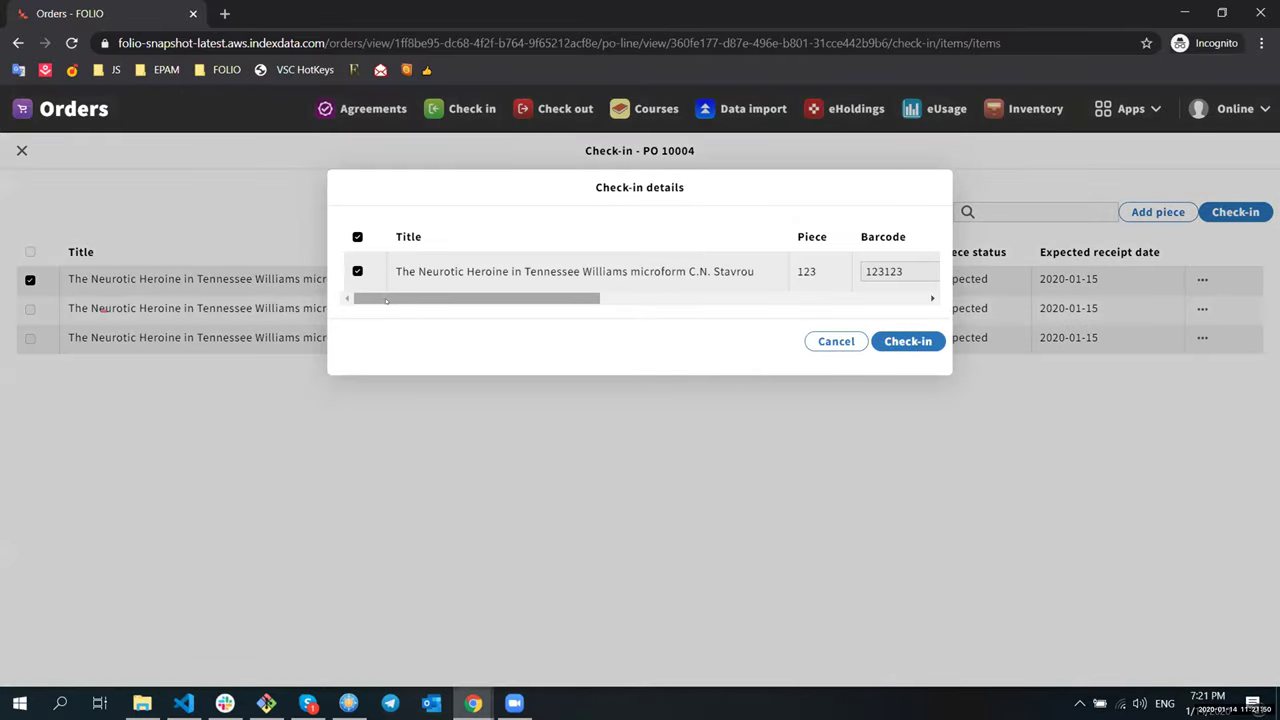
{"action": "left_click_drag", "start_coordinate": [386, 300], "coordinate": [515, 313]}
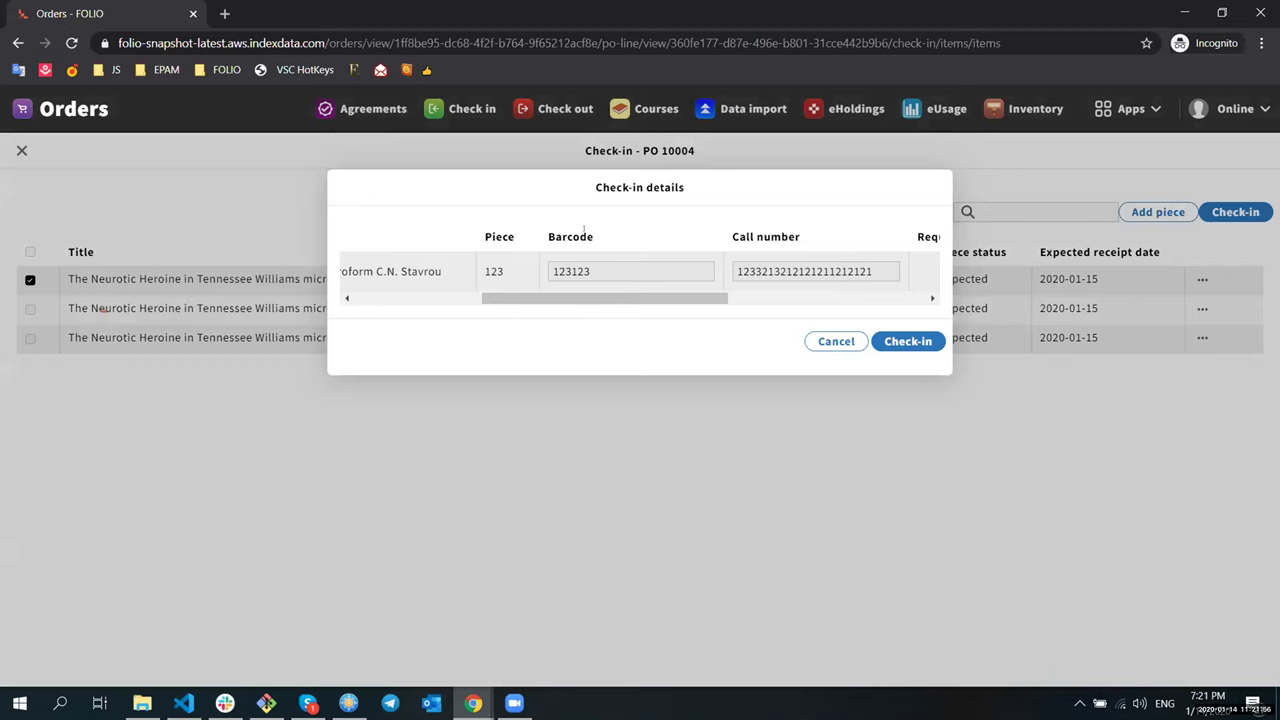
Step: Check the piece in with barcode 1 and call number 1
{"action": "left_click", "coordinate": [615, 280]}
{"action": "key", "text": "BackSpace"}
{"action": "key", "text": "BackSpace"}
{"action": "key", "text": "BackSpace"}
{"action": "key", "text": "BackSpace"}
{"action": "key", "text": "BackSpace"}
{"action": "key", "text": "BackSpace"}
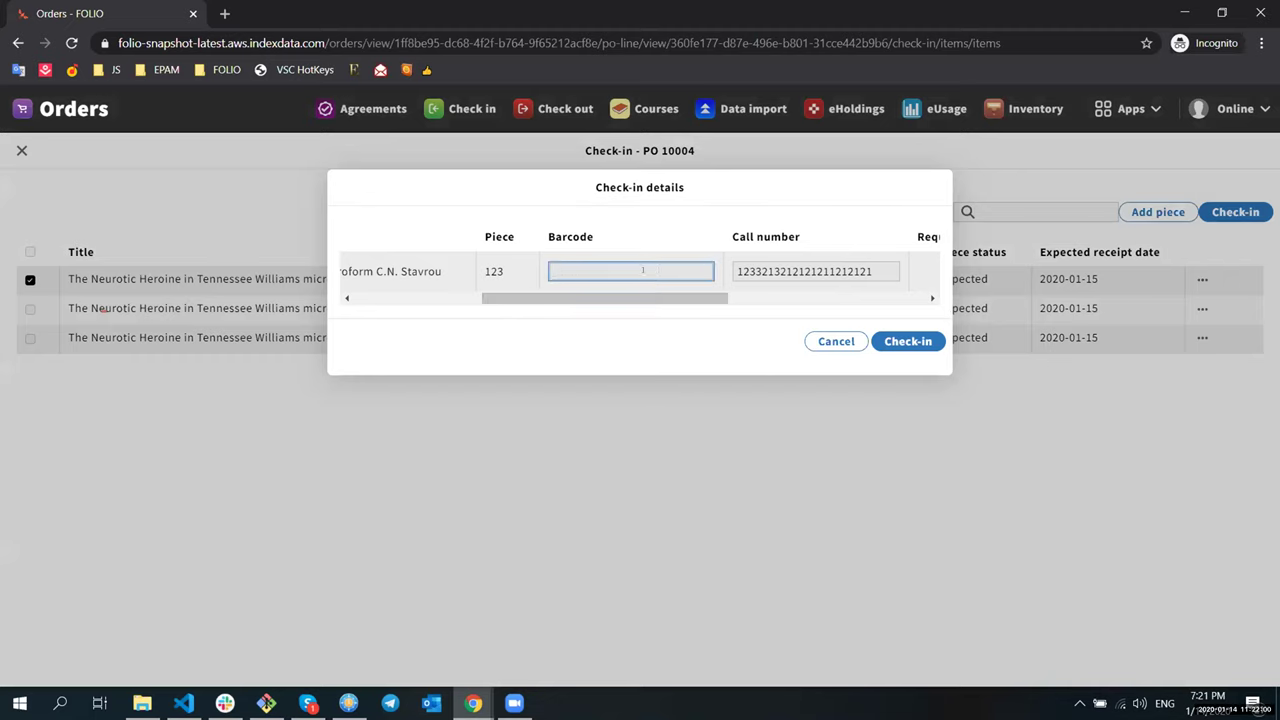
{"action": "type", "text": "1"}
{"action": "key", "text": "Tab"}
{"action": "type", "text": "1"}
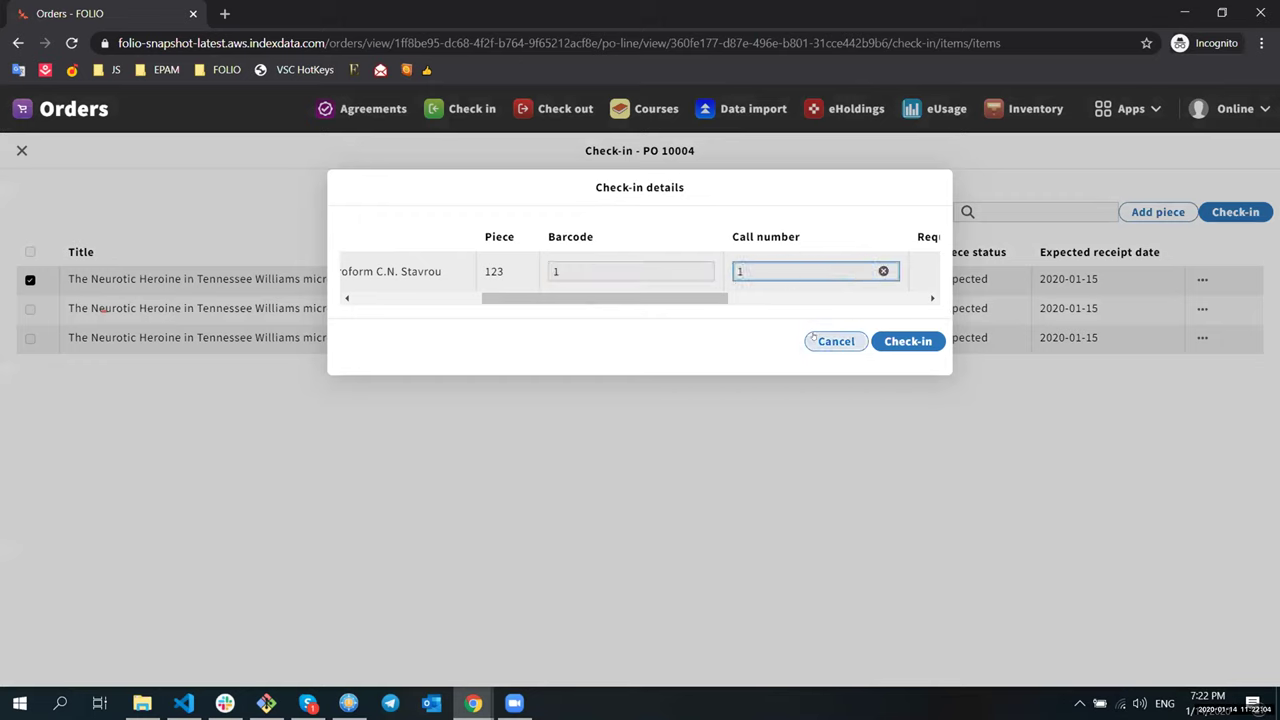
{"action": "scroll", "coordinate": [700, 290], "scroll_direction": "left", "scroll_amount": 2}
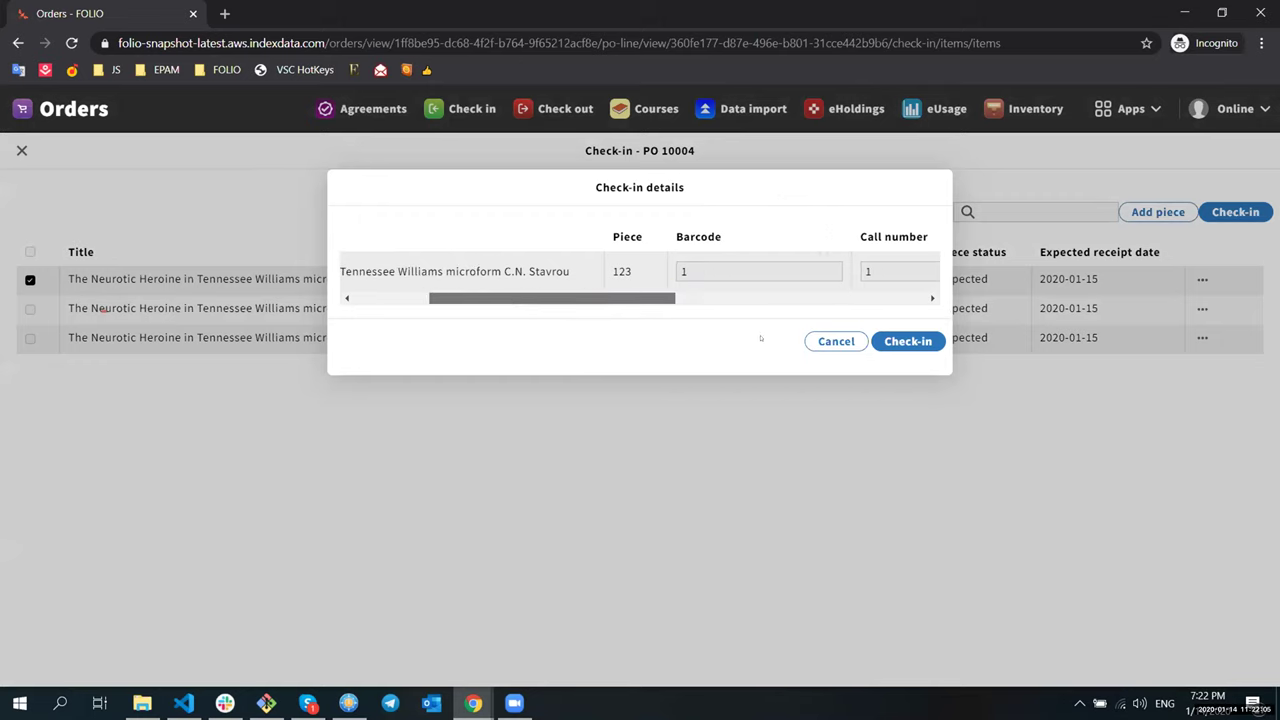
{"action": "left_click", "coordinate": [882, 340]}
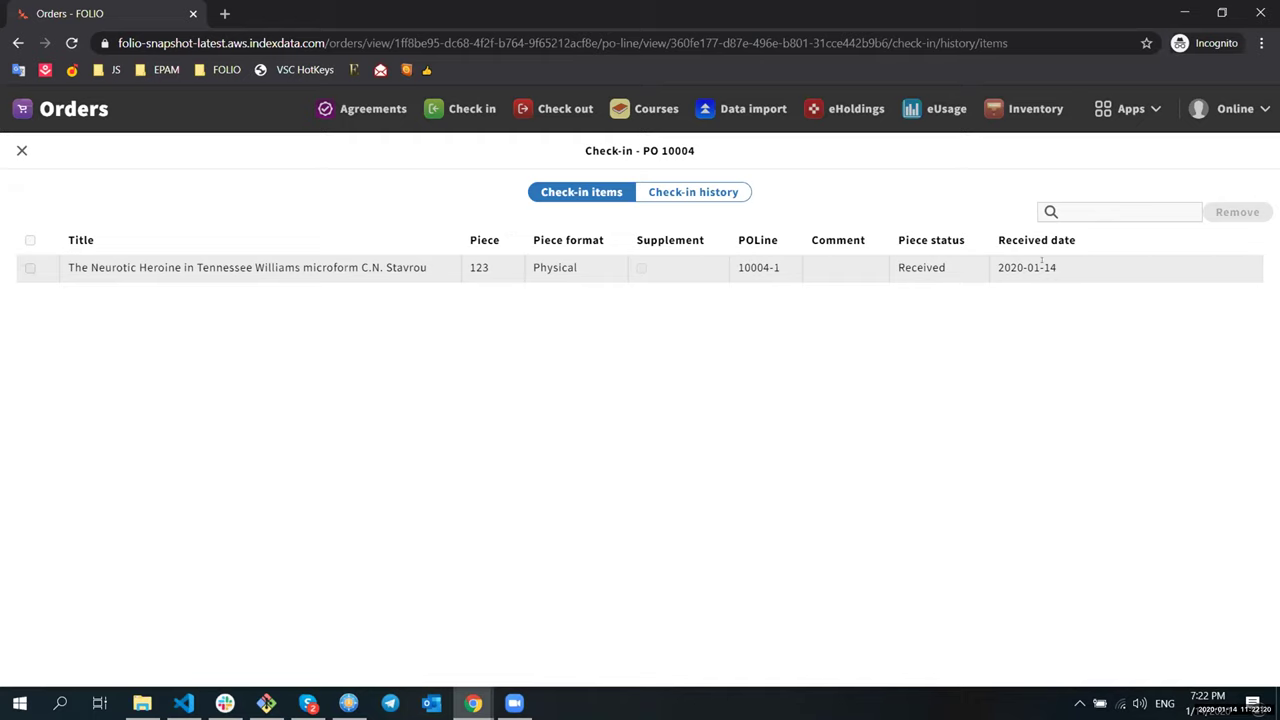
Step: Remove the received piece from check-in history
{"action": "left_click", "coordinate": [30, 267]}
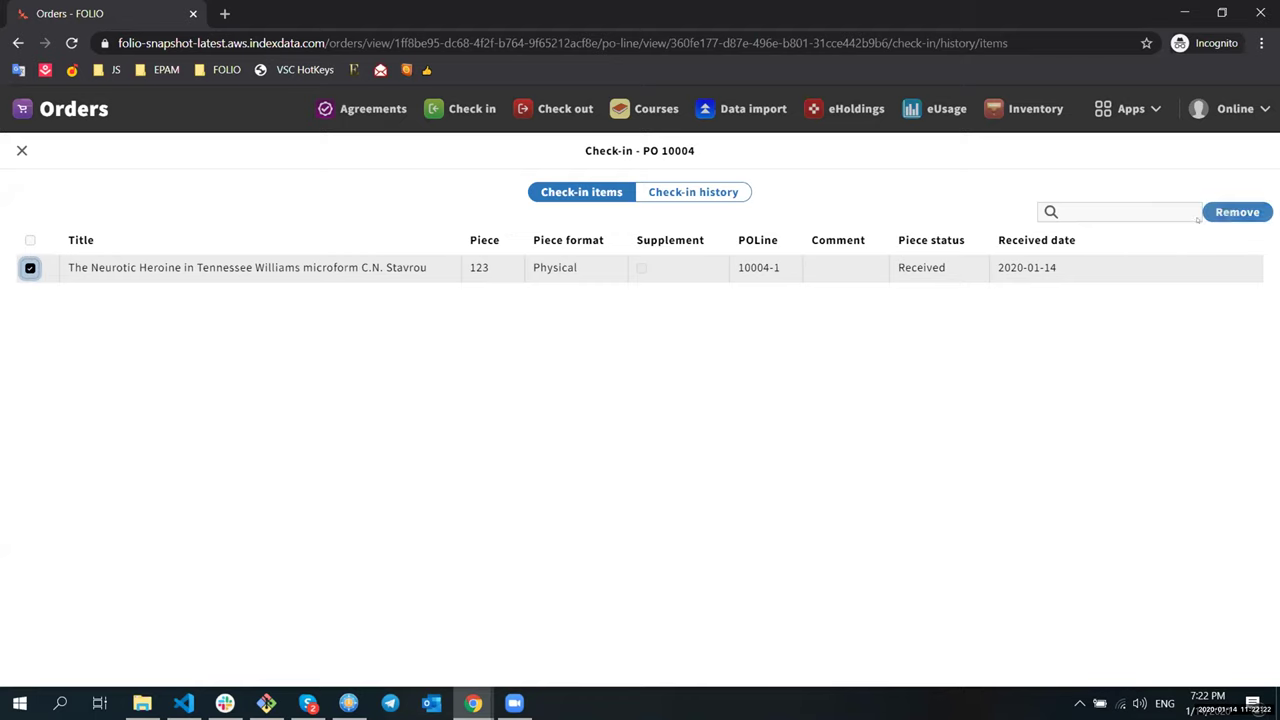
{"action": "left_click", "coordinate": [1237, 212]}
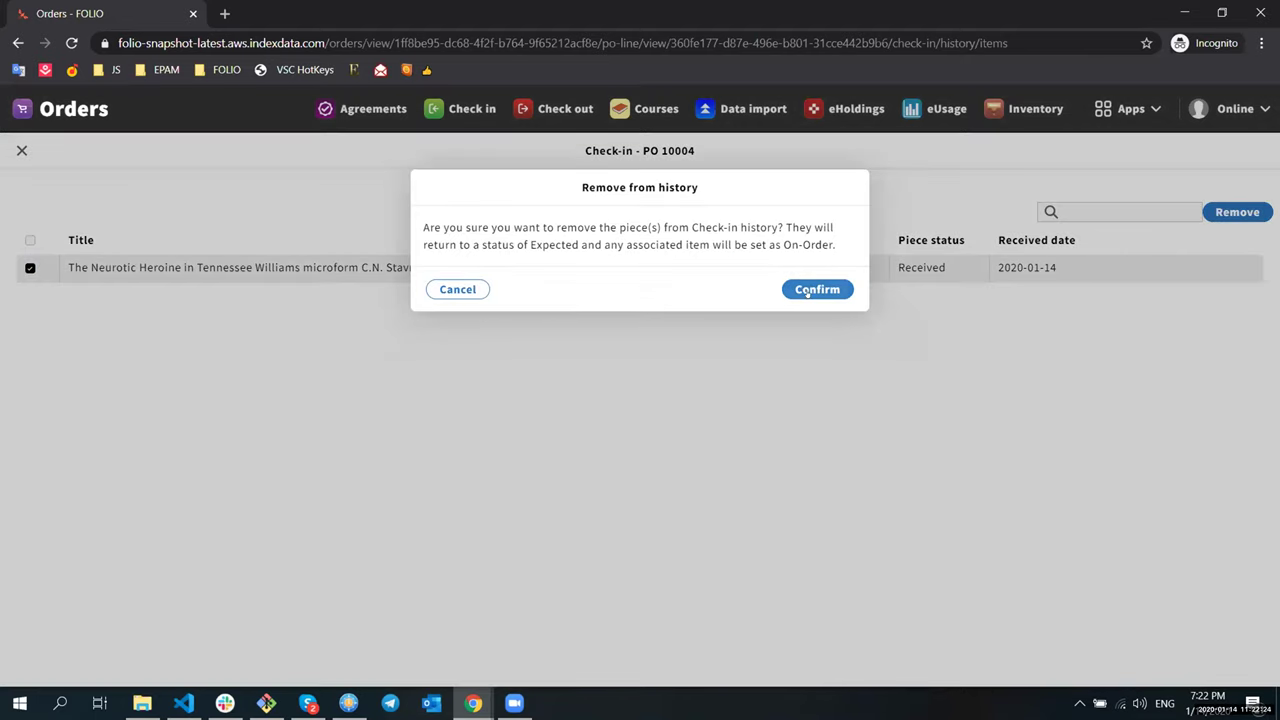
{"action": "left_click", "coordinate": [815, 290]}
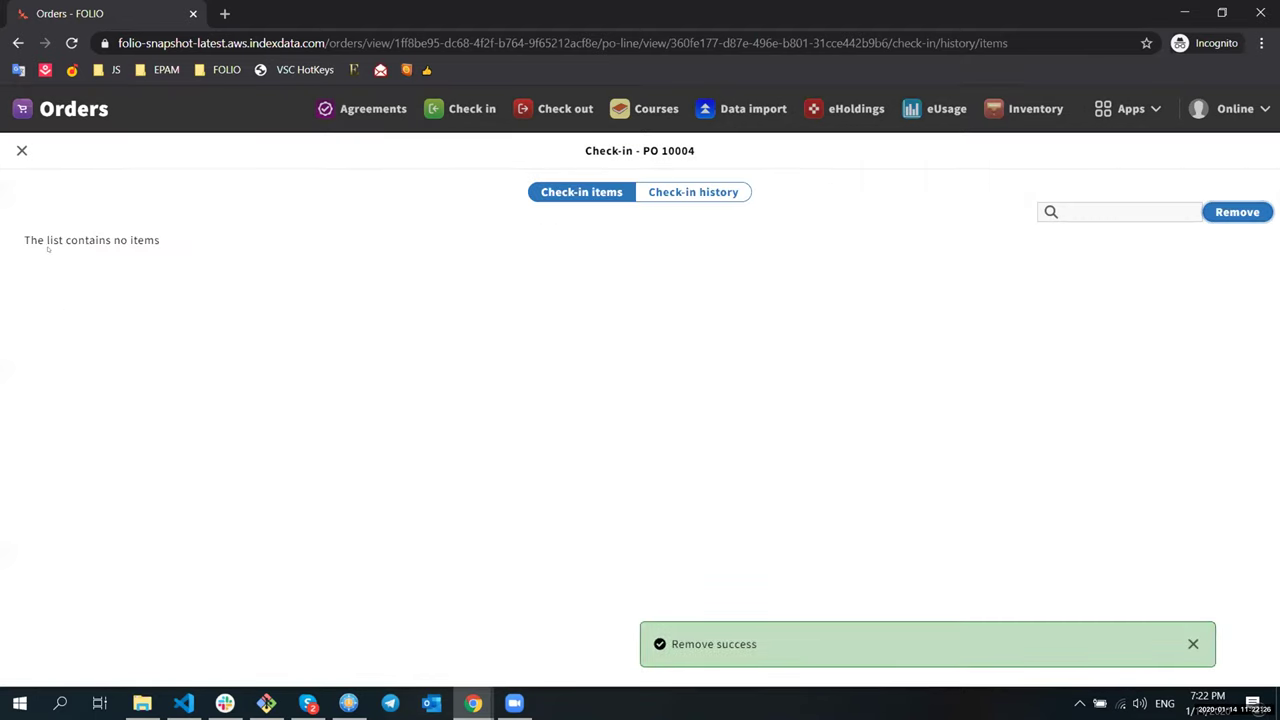
Step: Return to check-in items and open check-in details for the first piece
{"action": "left_click", "coordinate": [547, 195]}
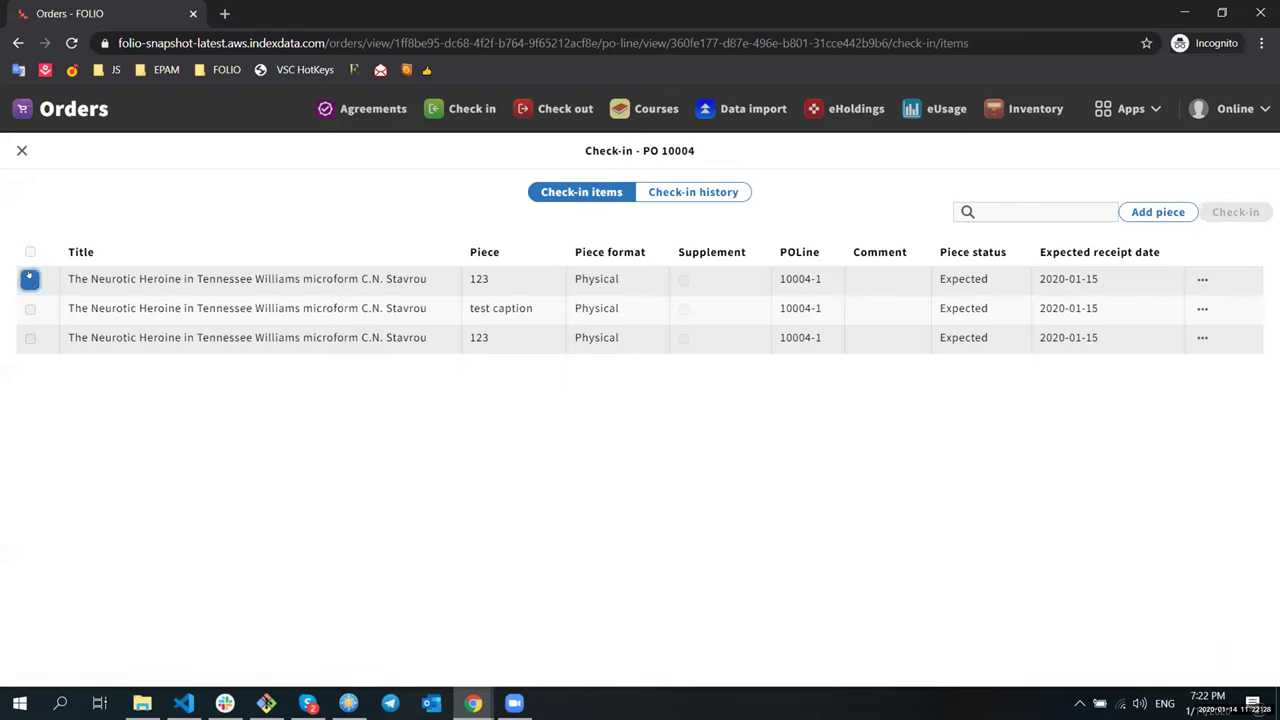
{"action": "left_click", "coordinate": [1235, 212]}
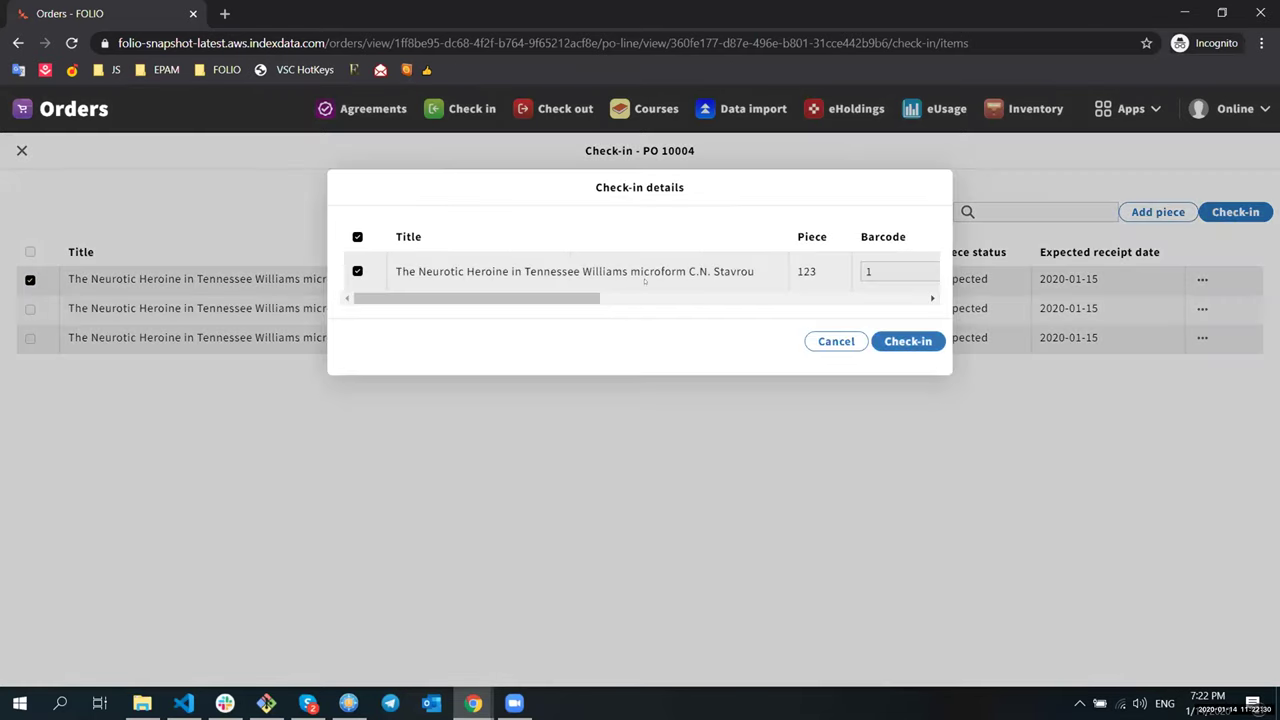
{"action": "scroll", "coordinate": [645, 281], "scroll_direction": "right", "scroll_amount": 5}
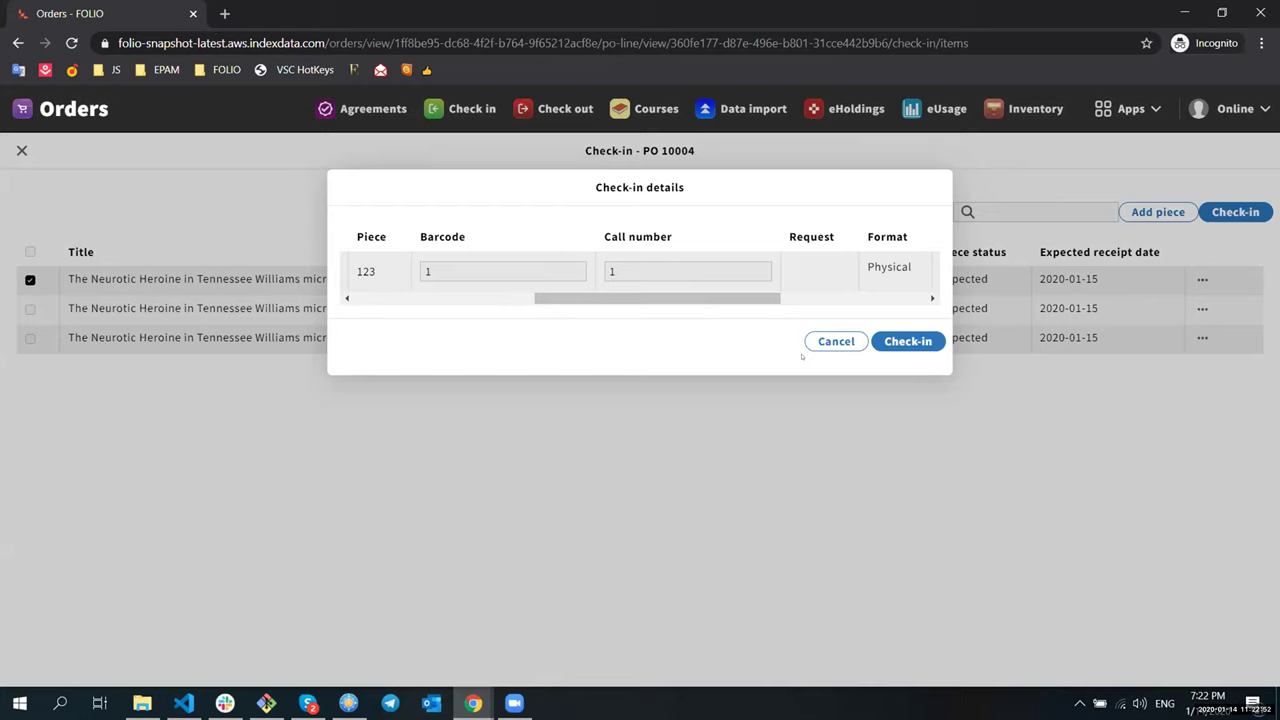
Step: Cancel the check-in, then open the Demo organization record with contact information expanded
{"action": "left_click", "coordinate": [802, 349]}
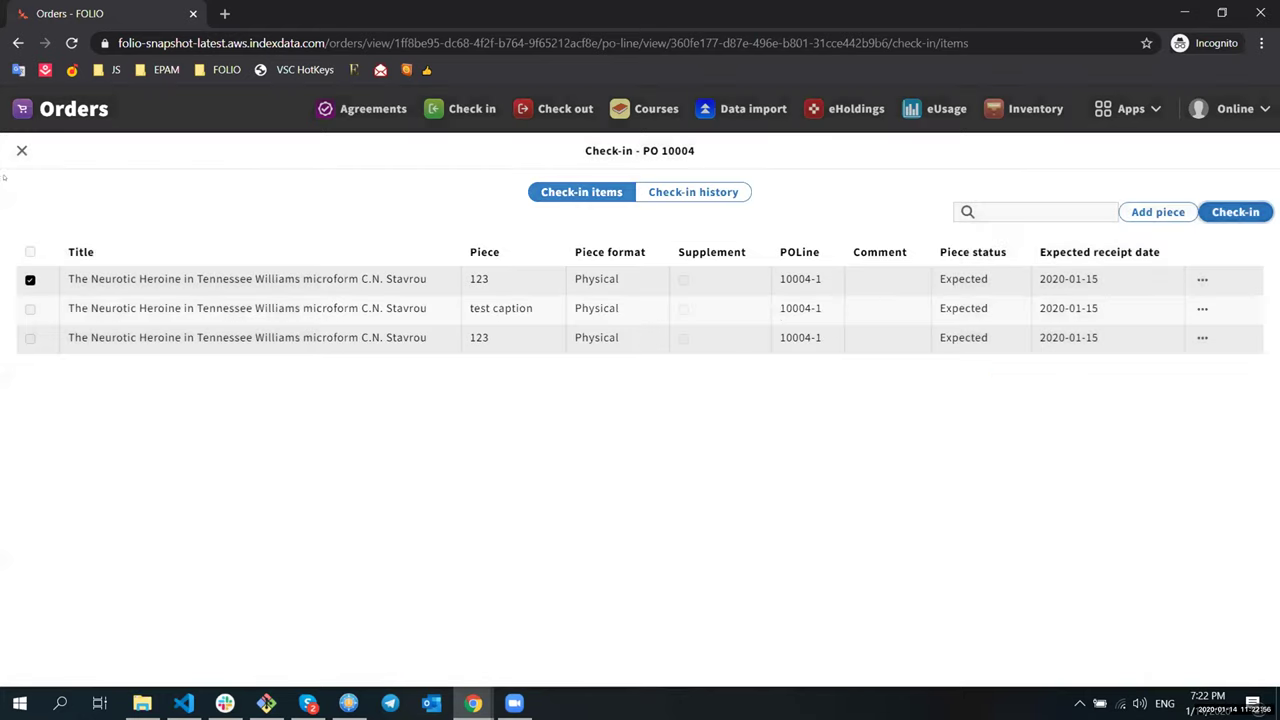
{"action": "left_click", "coordinate": [1130, 108]}
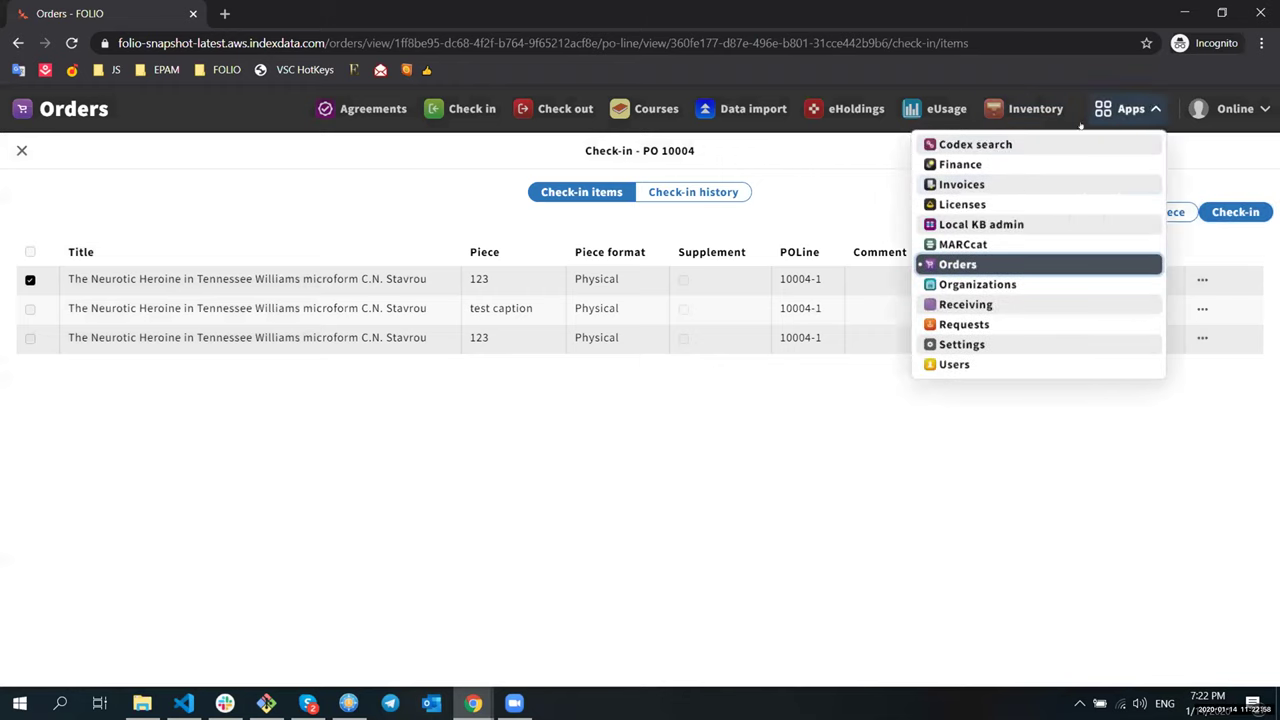
{"action": "left_click", "coordinate": [975, 284]}
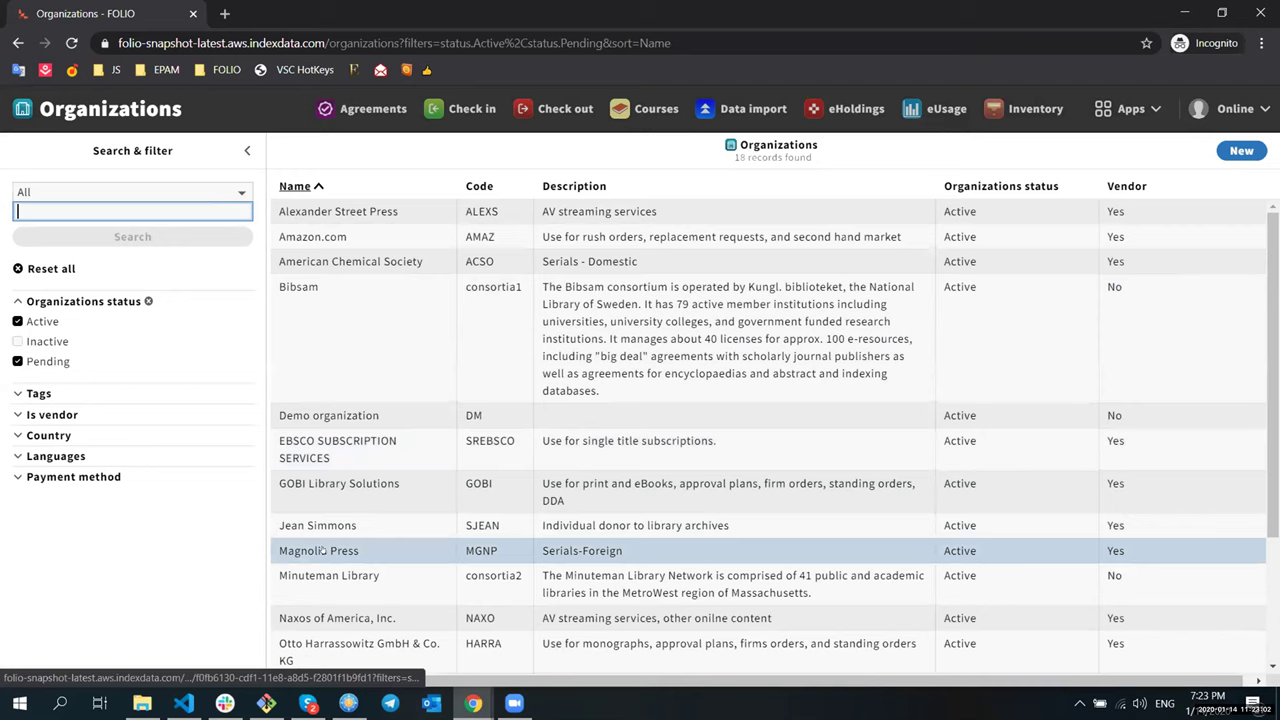
{"action": "left_click", "coordinate": [344, 419]}
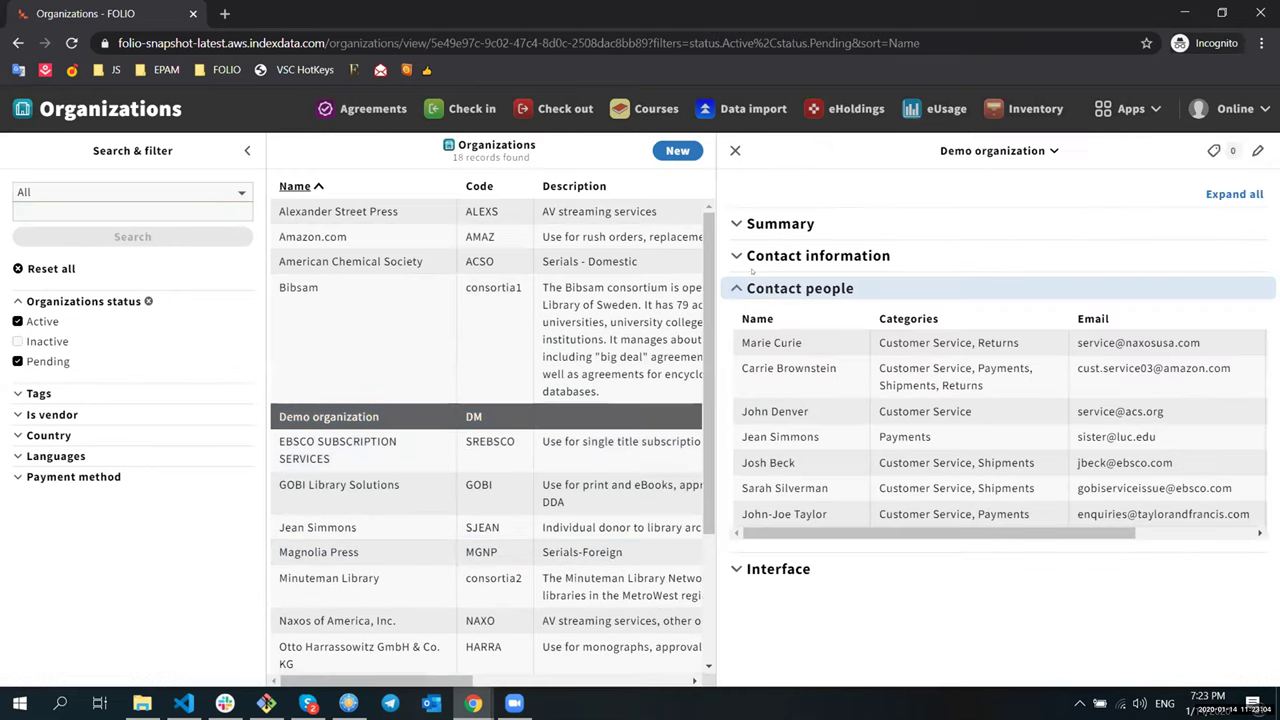
{"action": "left_click", "coordinate": [738, 257]}
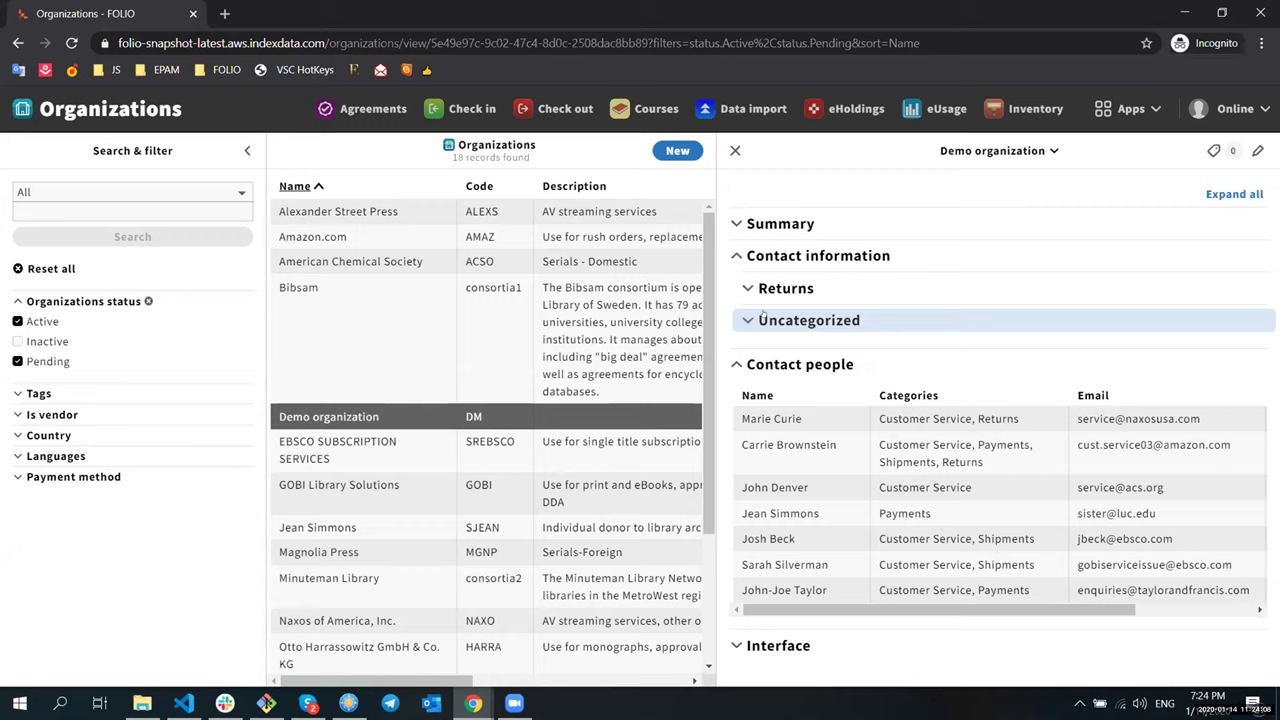
Step: Show and then hide the Demo organization's tags panel
{"action": "left_click", "coordinate": [1213, 151]}
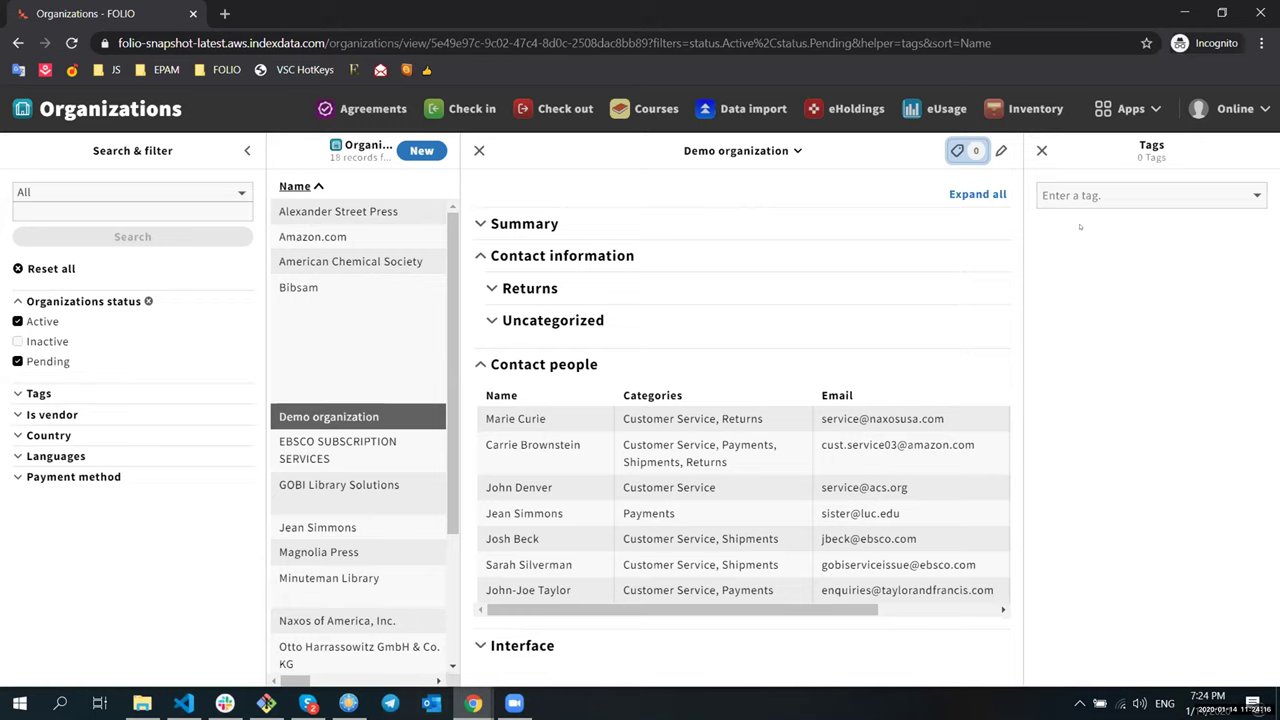
{"action": "left_click", "coordinate": [1041, 150]}
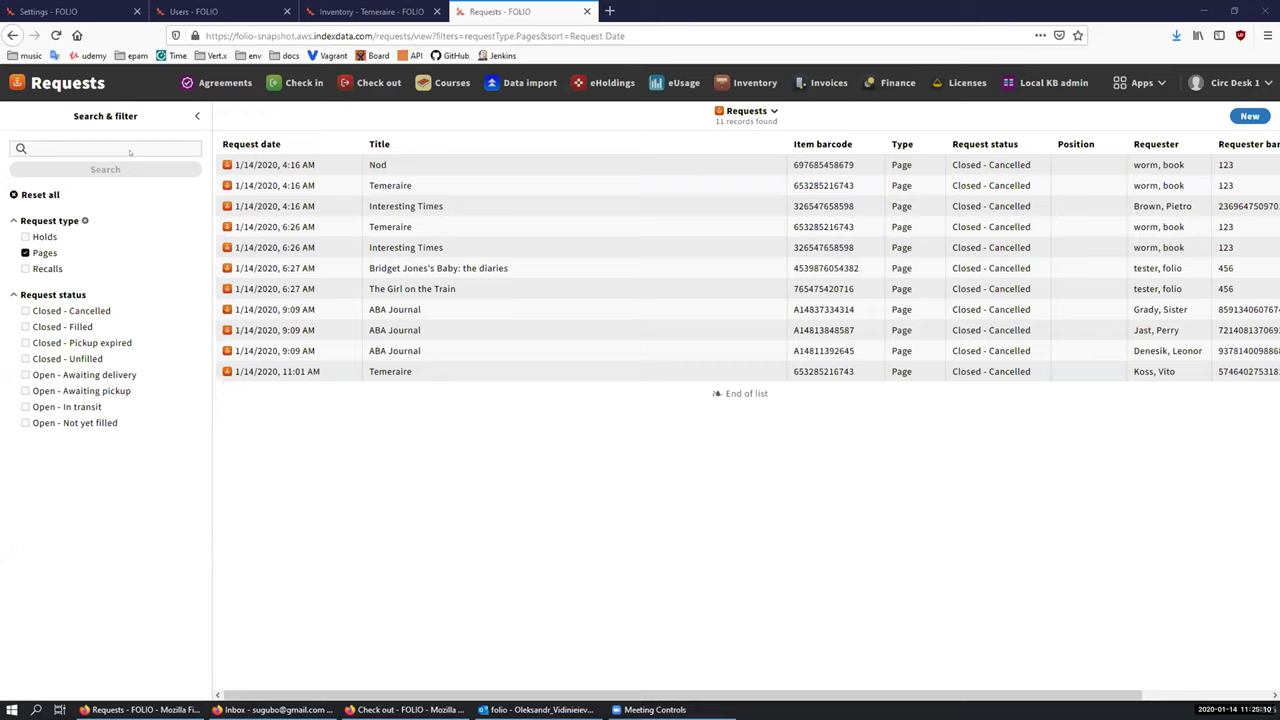
Step: Preview the Pick slip template with sample data, then open and close its editor without saving
{"action": "key", "text": "ctrl+1"}
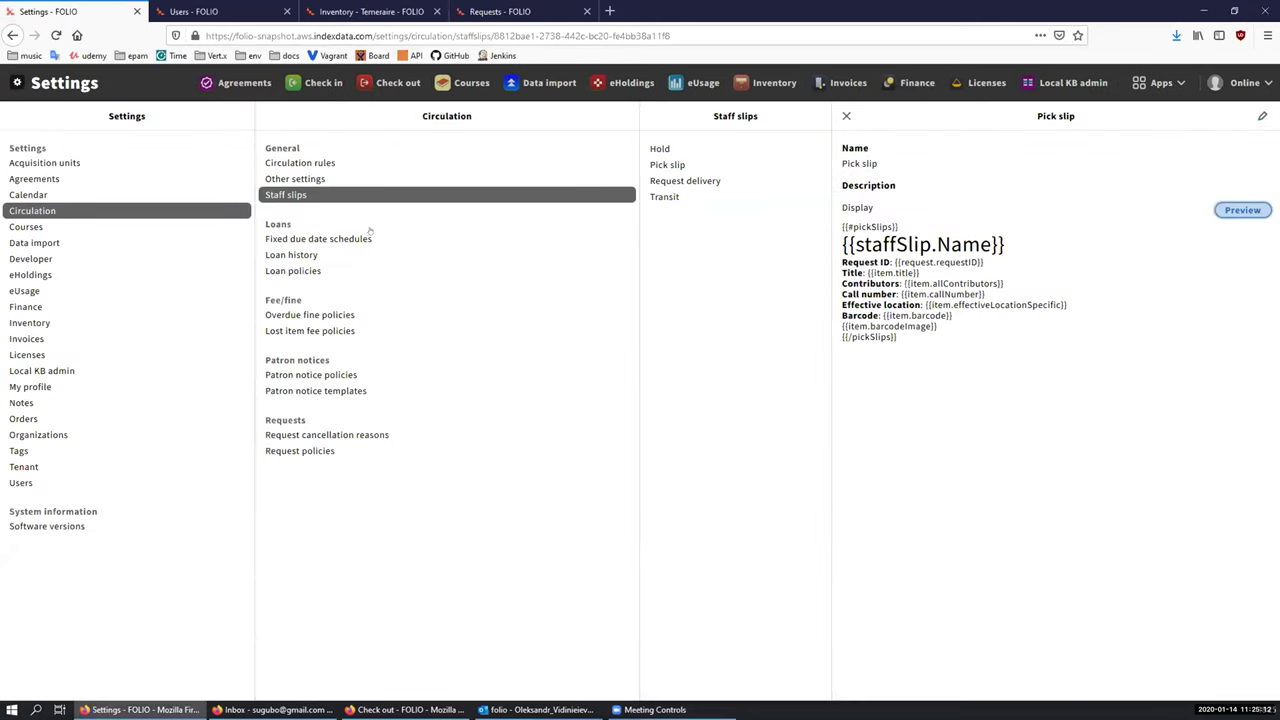
{"action": "left_click", "coordinate": [323, 196]}
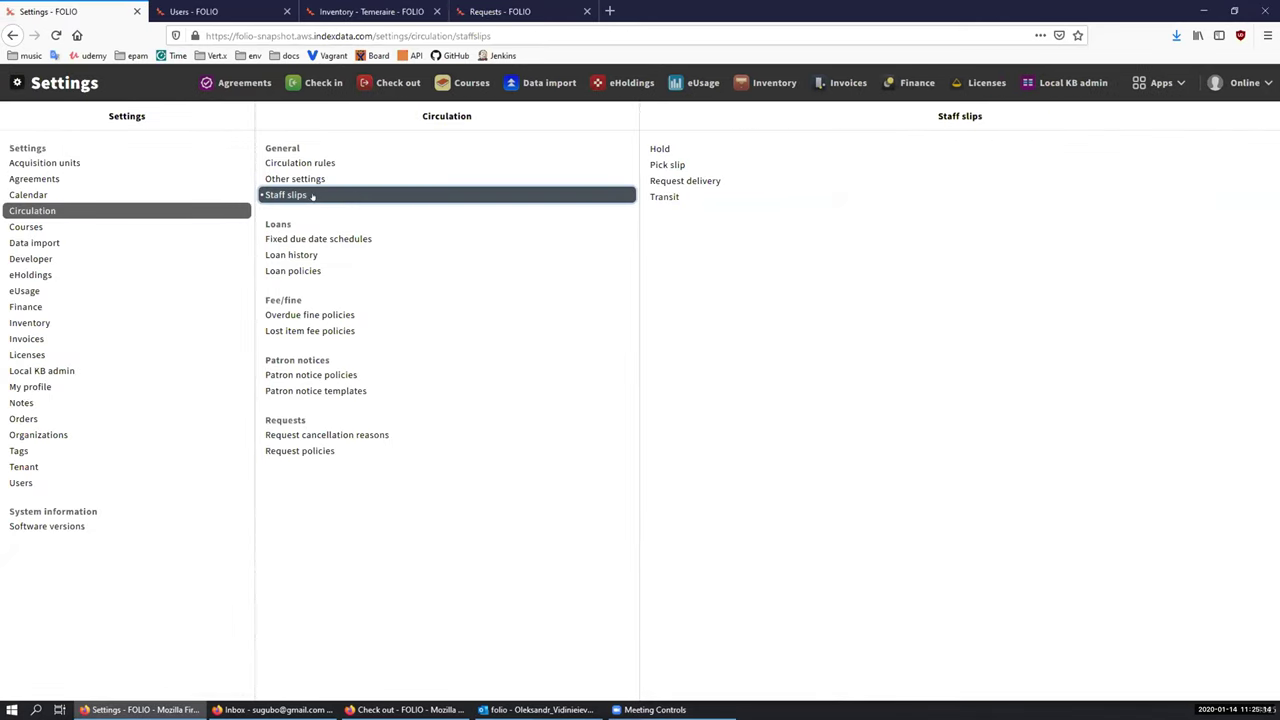
{"action": "left_click", "coordinate": [663, 165]}
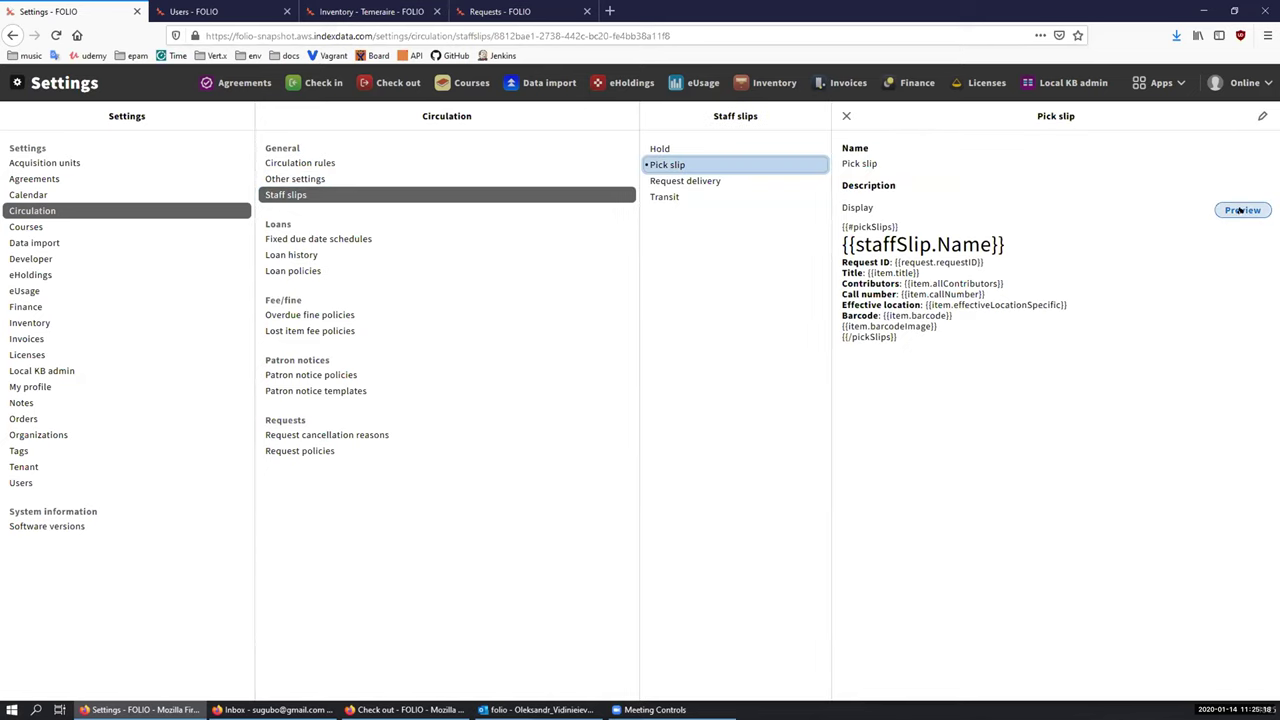
{"action": "left_click", "coordinate": [1240, 210]}
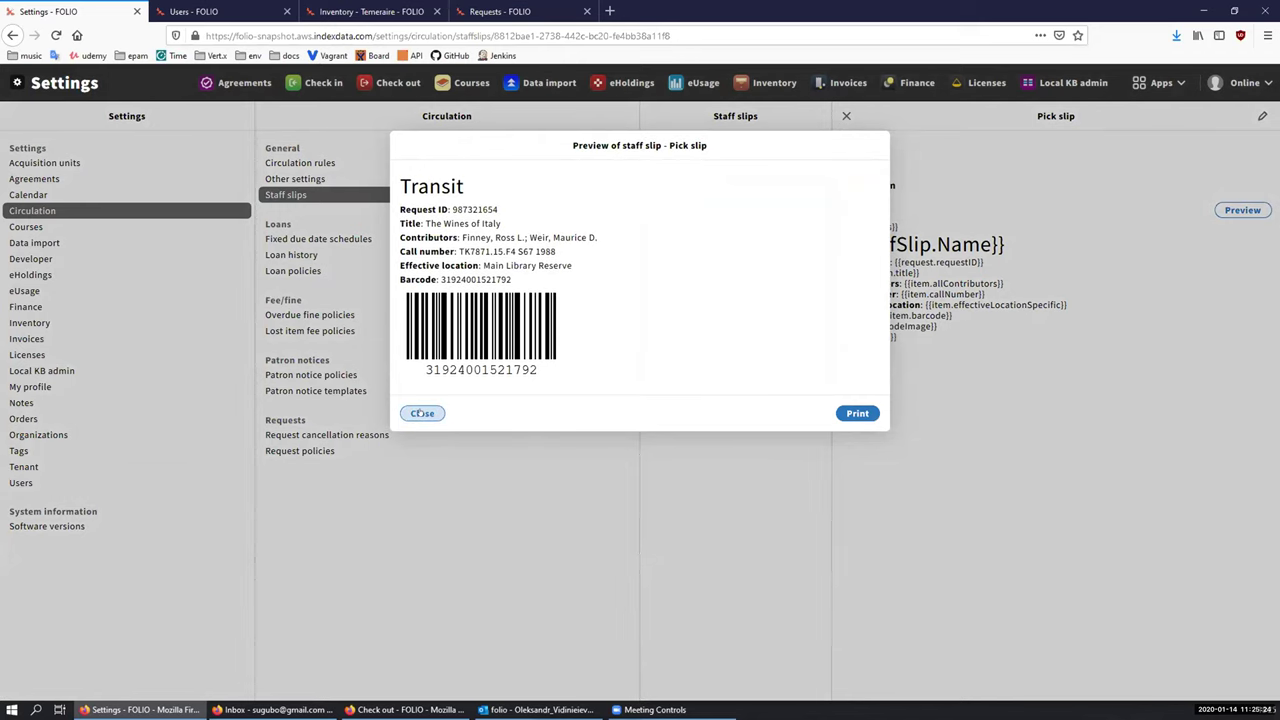
{"action": "left_click", "coordinate": [422, 413]}
{"action": "left_click", "coordinate": [1262, 116]}
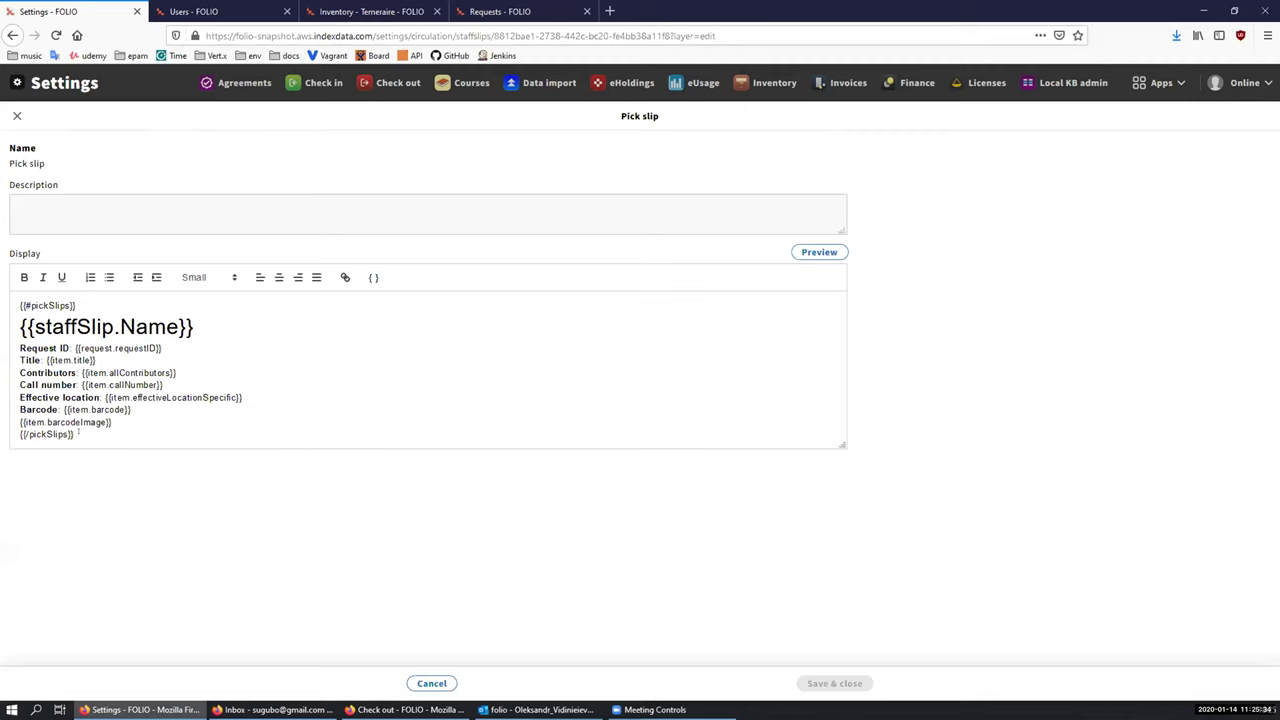
{"action": "left_click", "coordinate": [16, 116]}
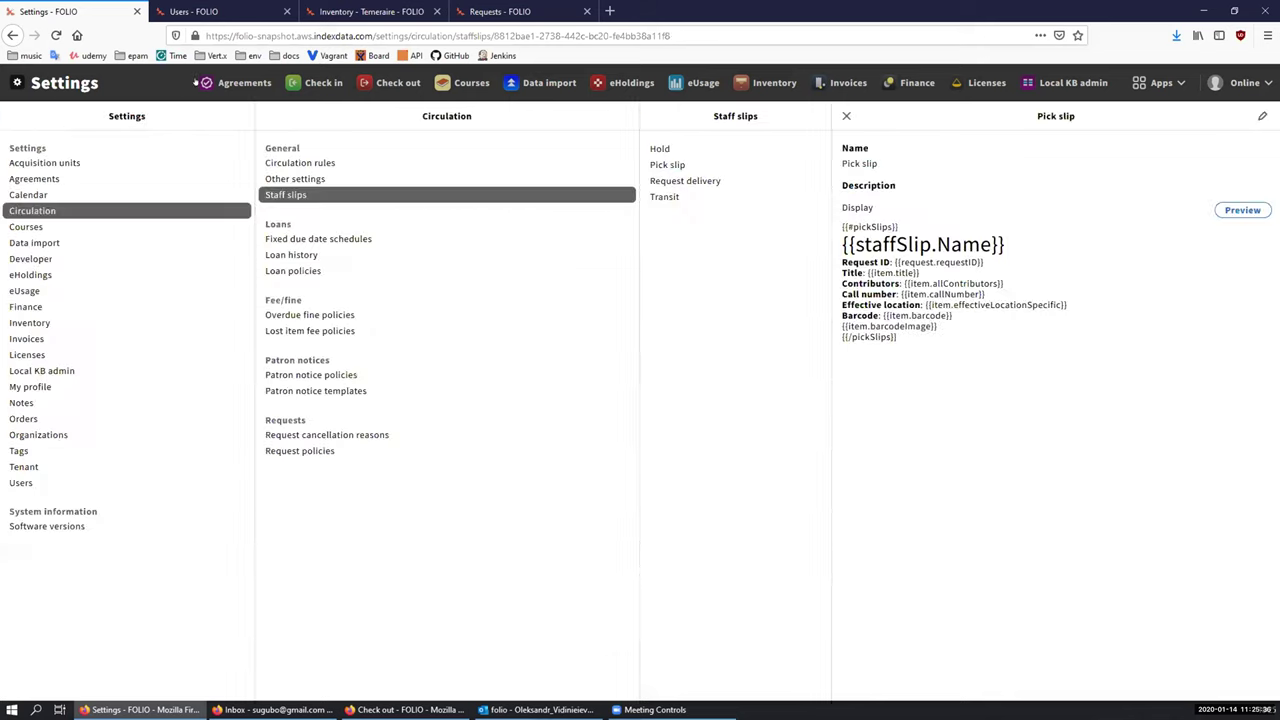
{"action": "left_click", "coordinate": [497, 12]}
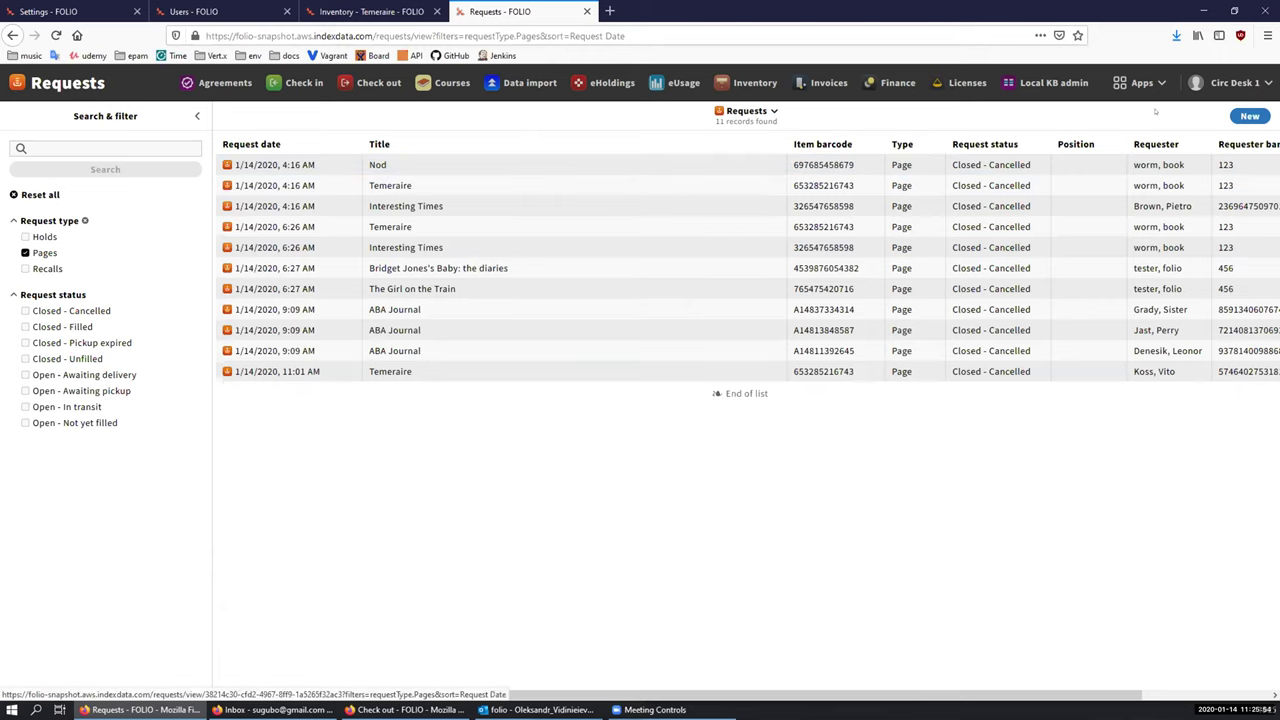
{"action": "left_click", "coordinate": [1234, 83]}
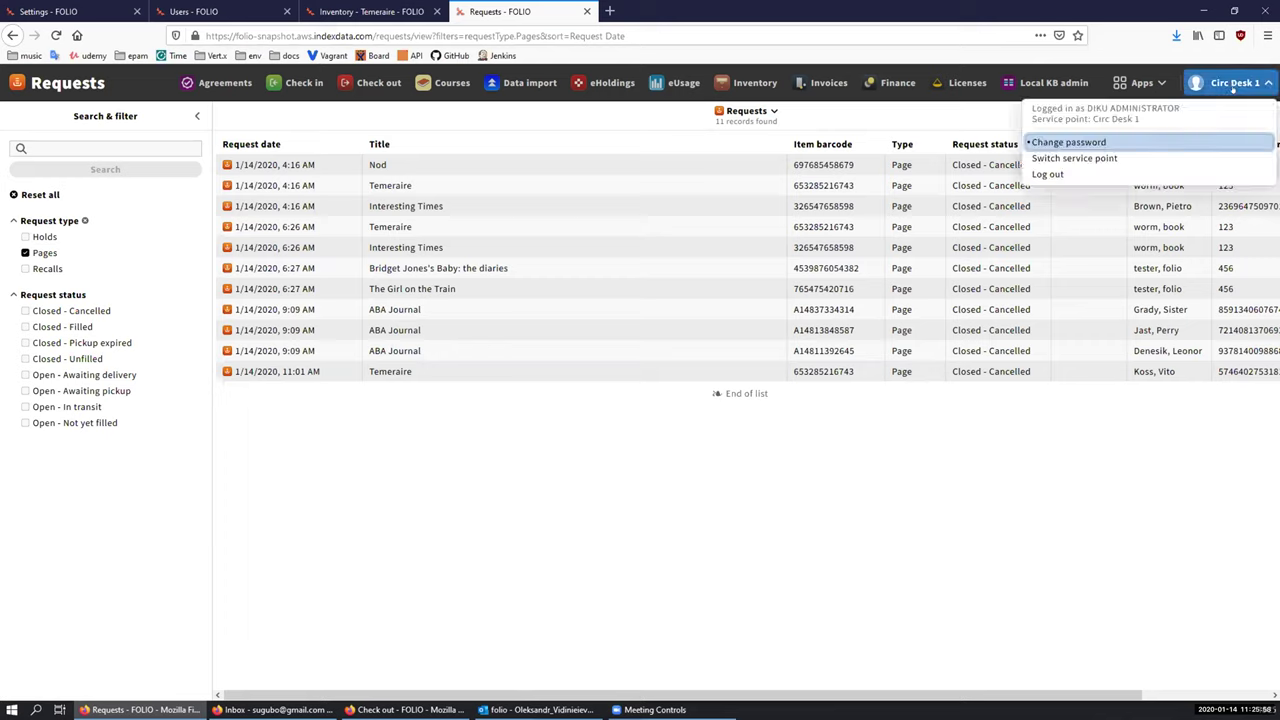
{"action": "key", "text": "Escape"}
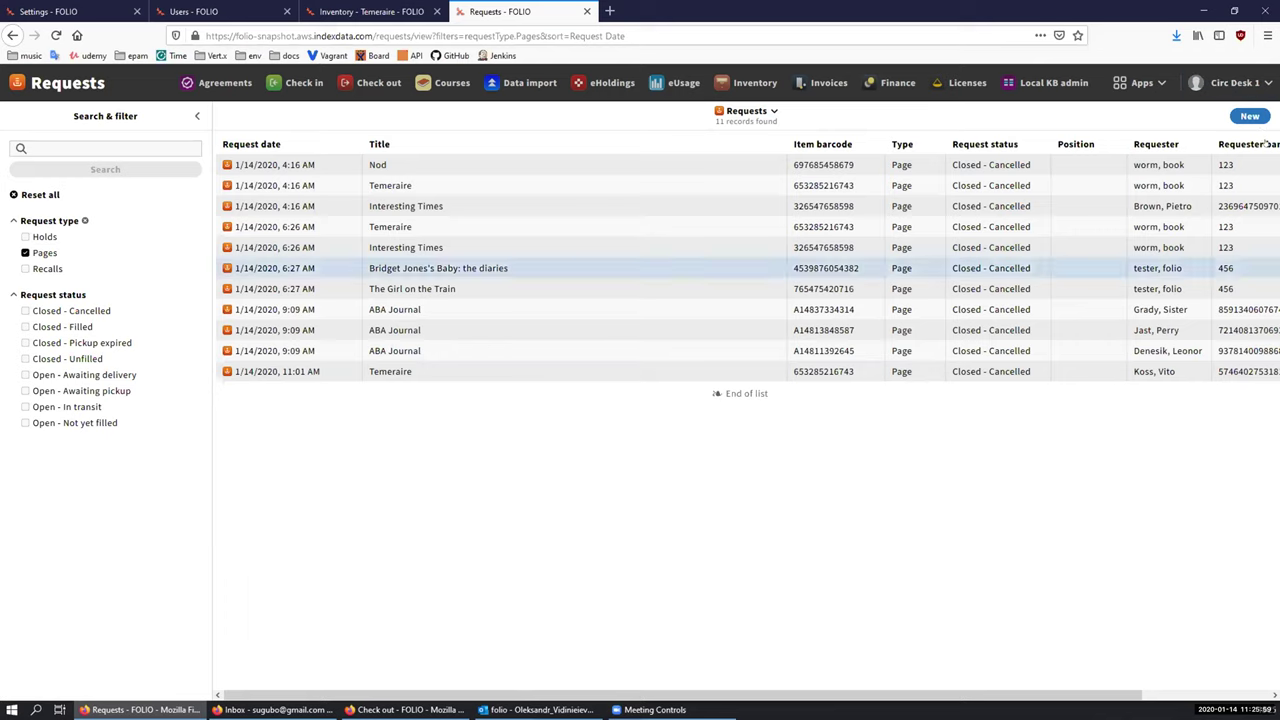
{"action": "left_click", "coordinate": [1224, 85]}
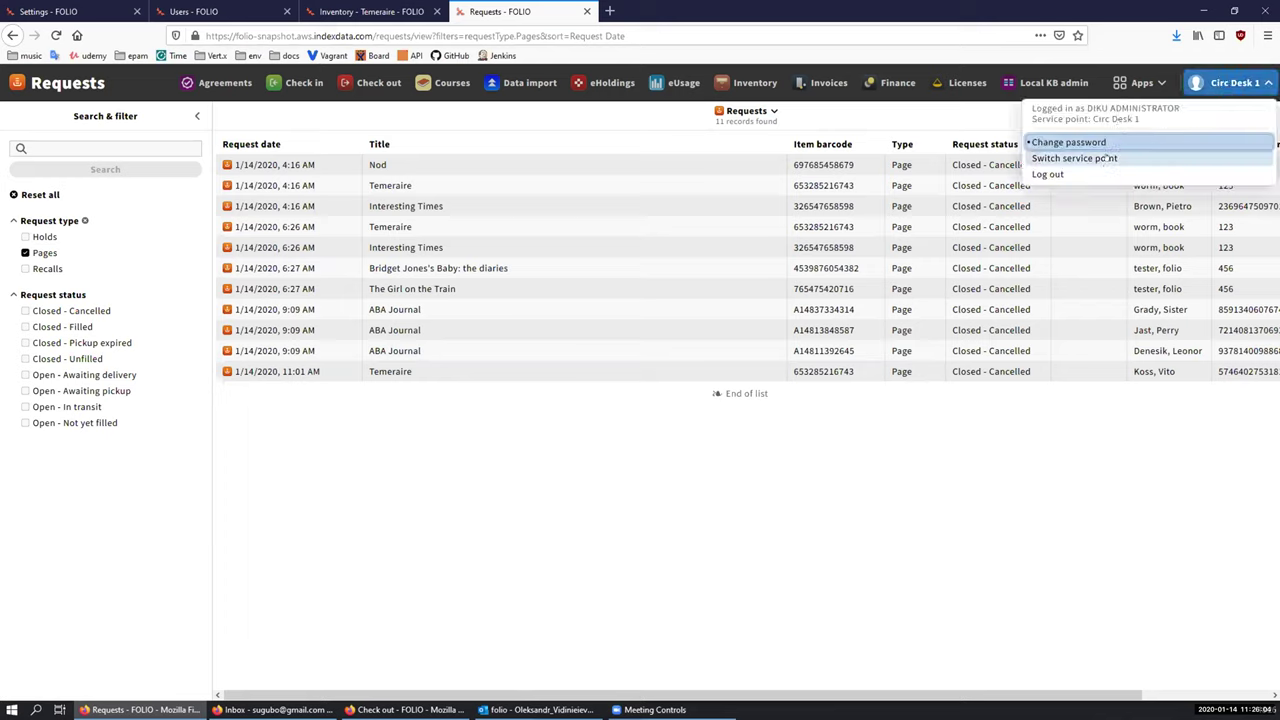
{"action": "key", "text": "Escape"}
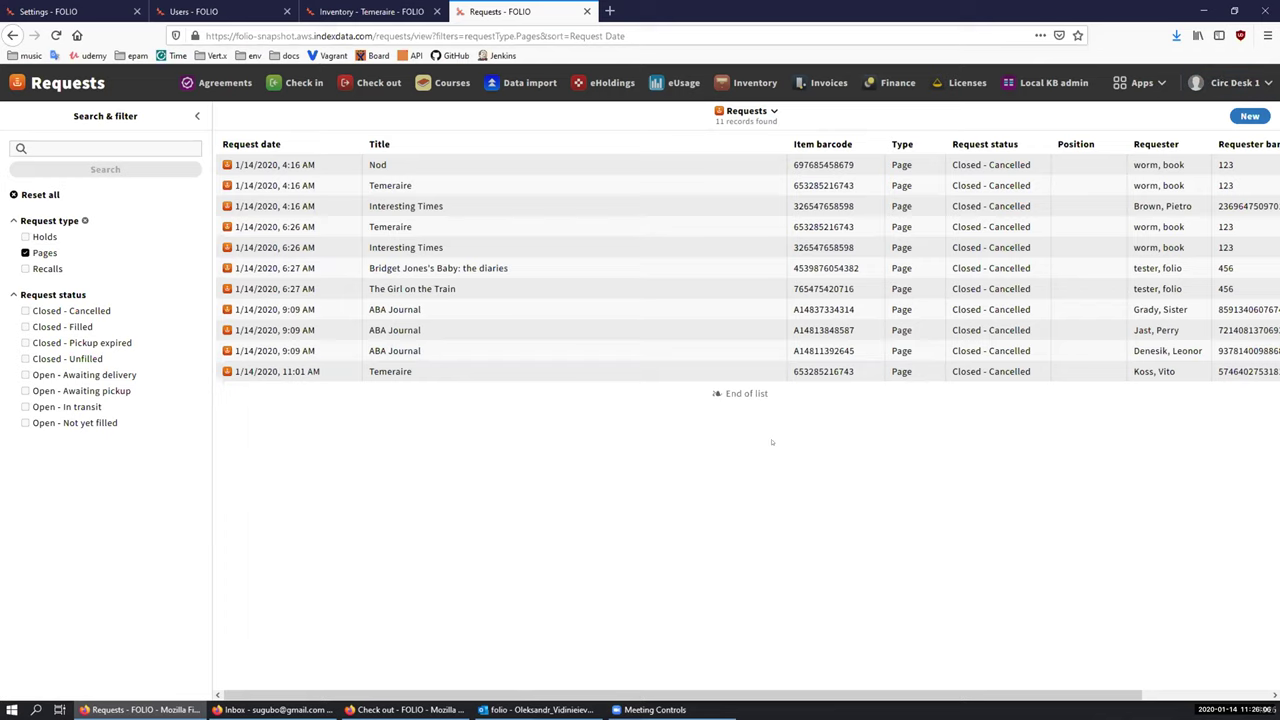
{"action": "left_click", "coordinate": [740, 116]}
{"action": "left_click", "coordinate": [748, 113]}
{"action": "left_click", "coordinate": [748, 113]}
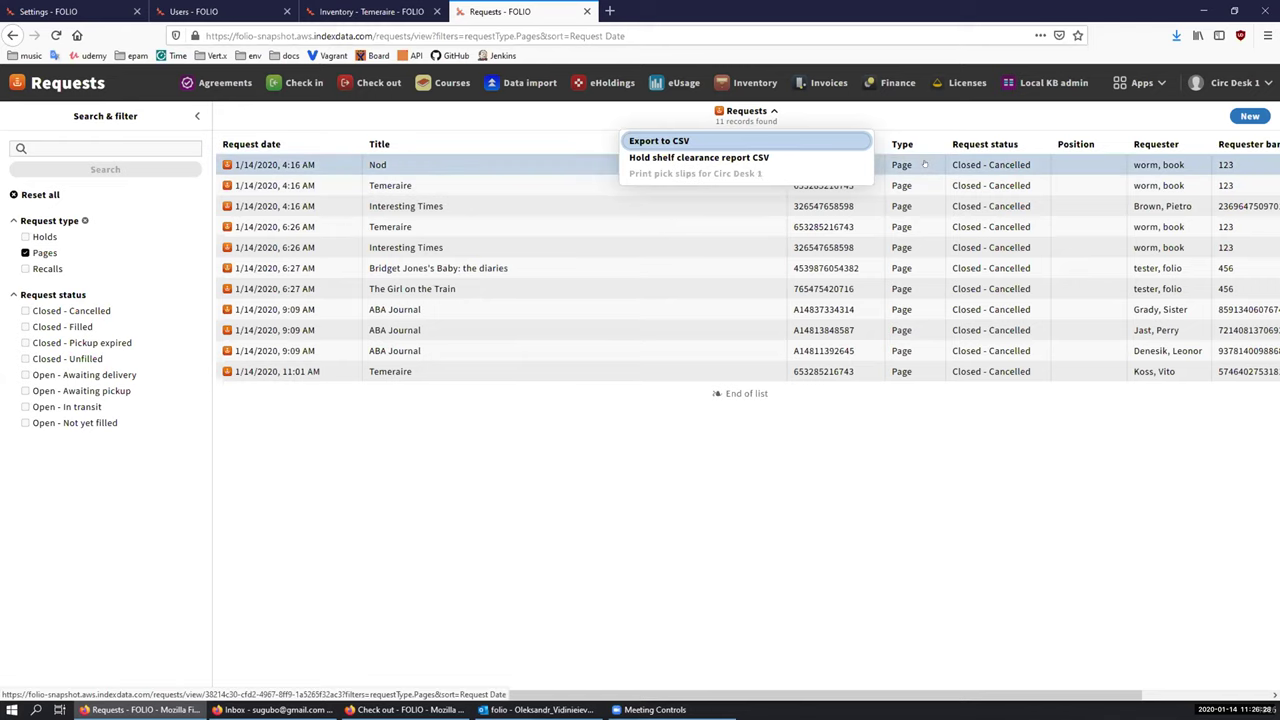
{"action": "left_click", "coordinate": [760, 112]}
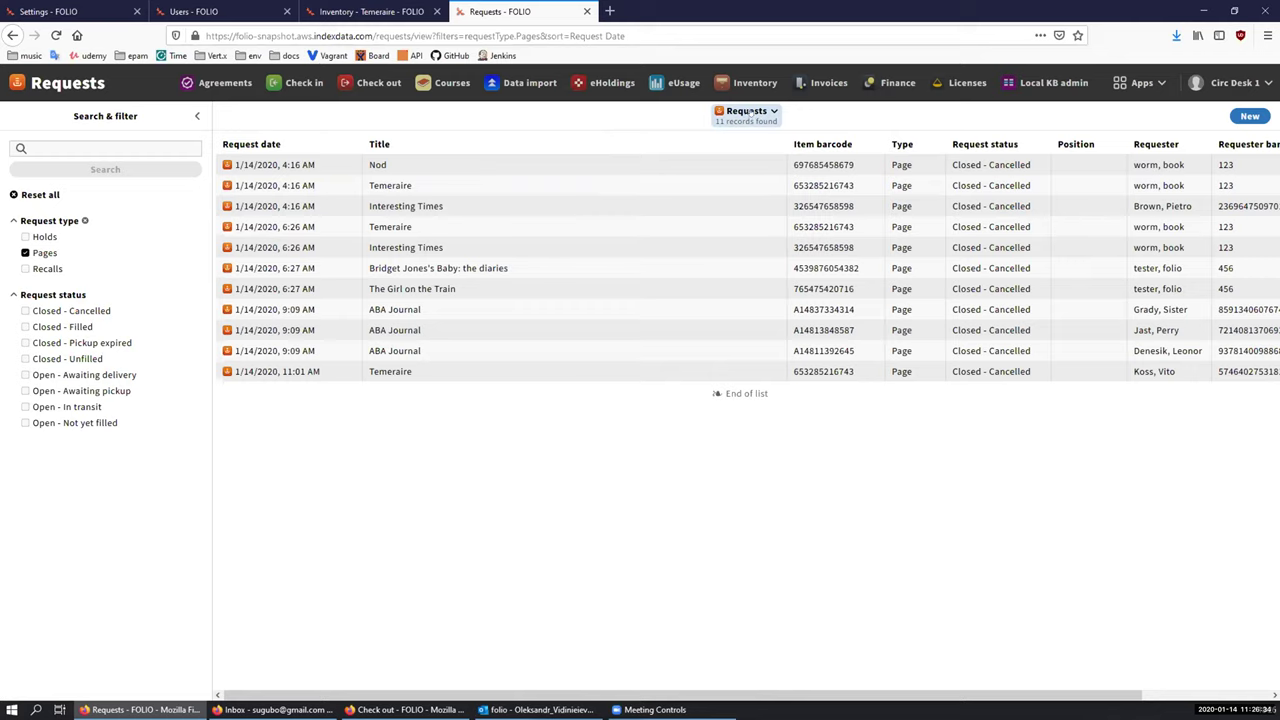
{"action": "left_click", "coordinate": [322, 9]}
{"action": "left_click", "coordinate": [320, 185]}
{"action": "left_click", "coordinate": [322, 165]}
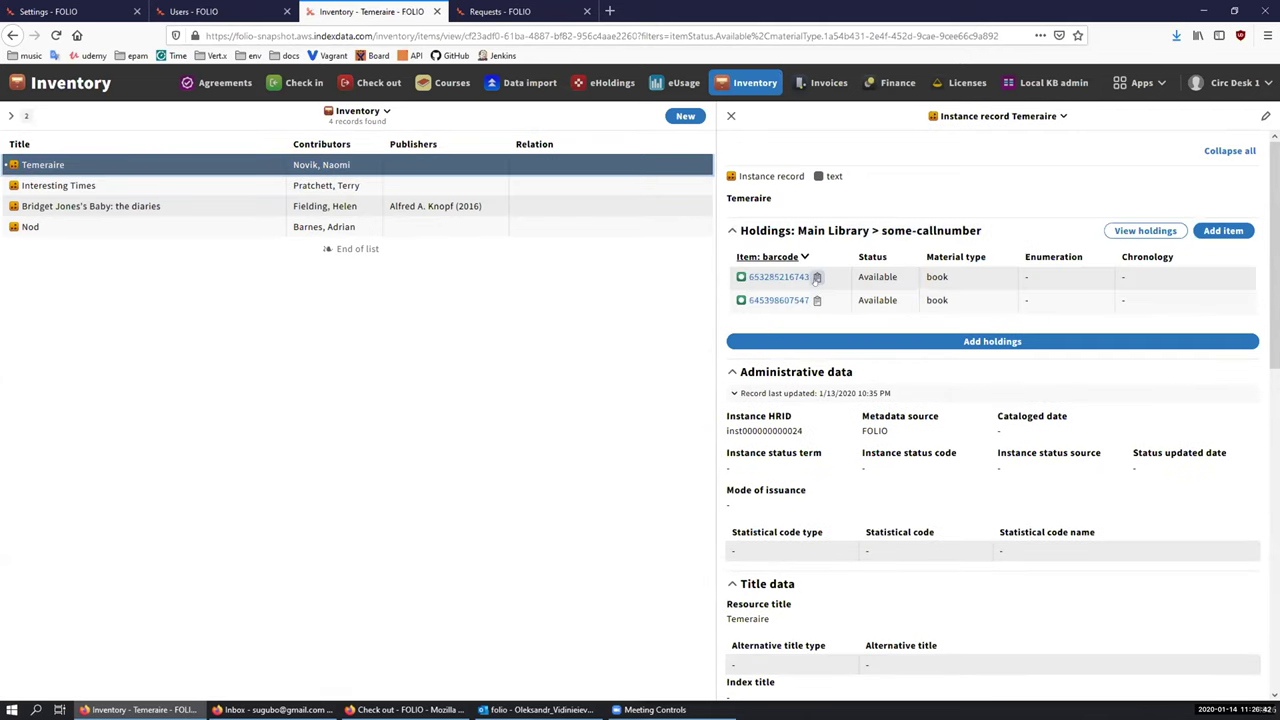
{"action": "left_click", "coordinate": [816, 277]}
{"action": "key", "text": "ctrl+Tab"}
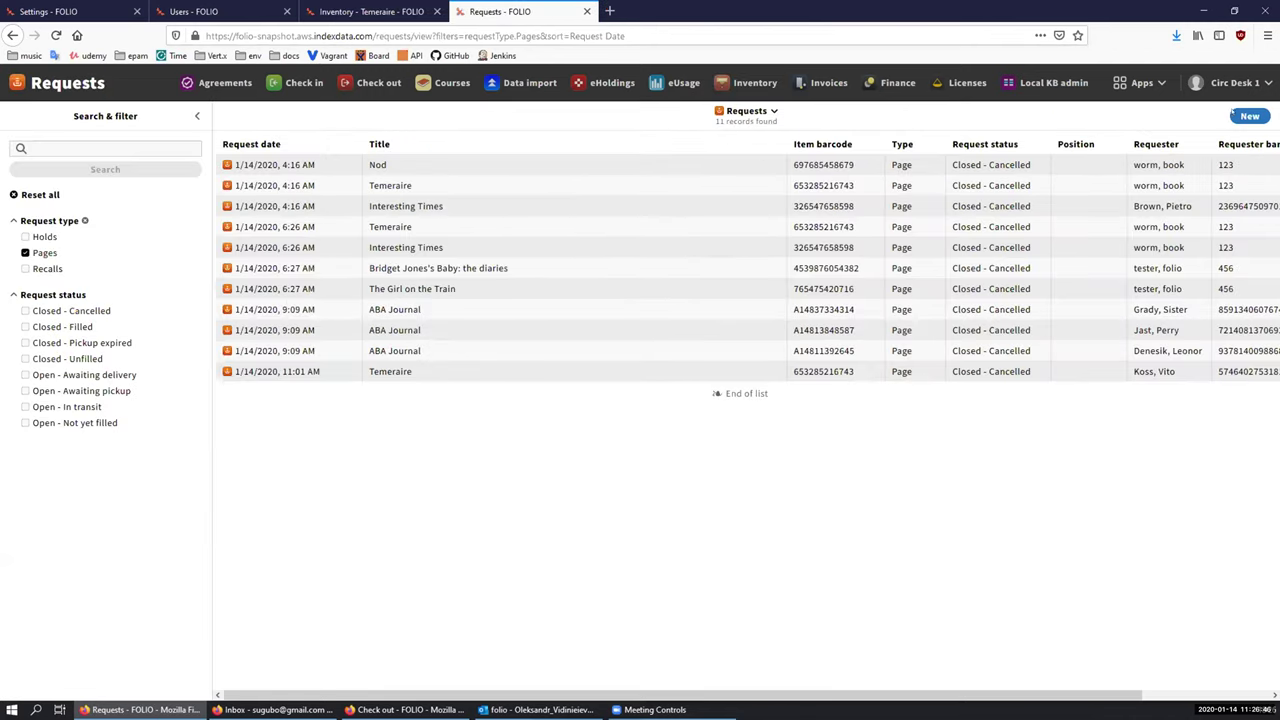
Step: Create a new request for that item with requester barcode 123 and the Page request type
{"action": "left_click", "coordinate": [1240, 116]}
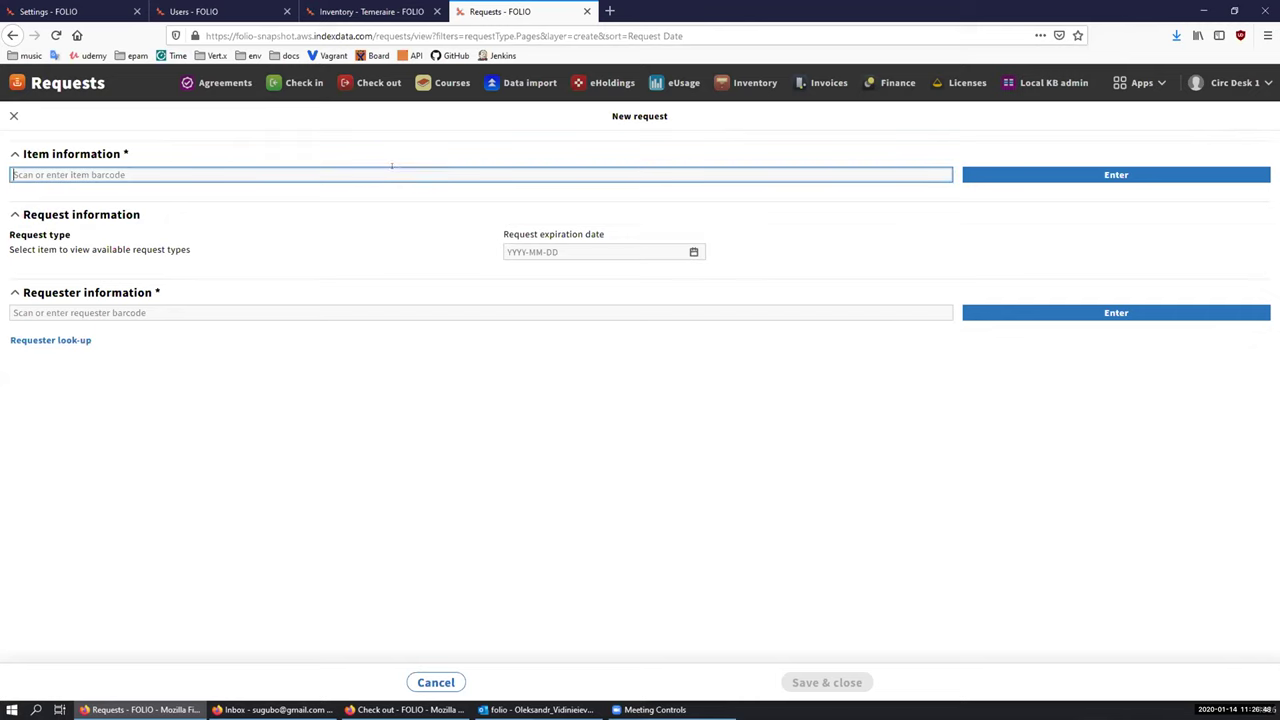
{"action": "key", "text": "ctrl+v"}
{"action": "left_click", "coordinate": [1050, 175]}
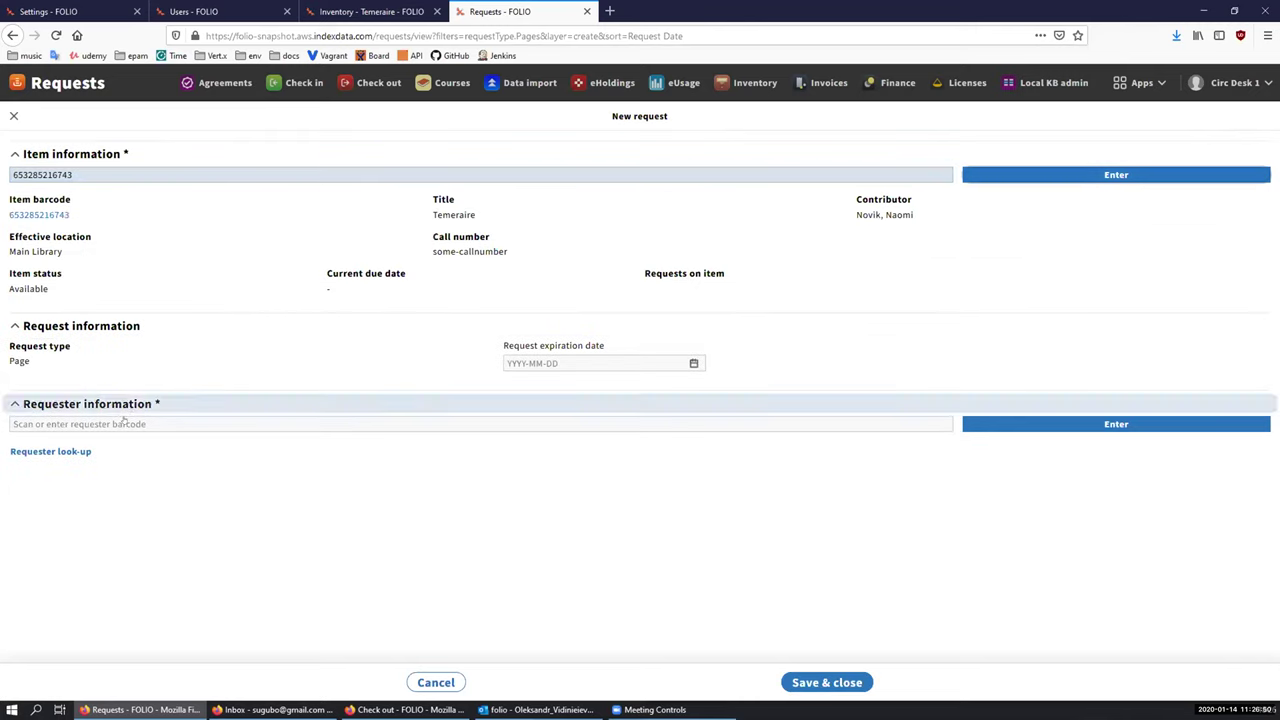
{"action": "type", "text": "123"}
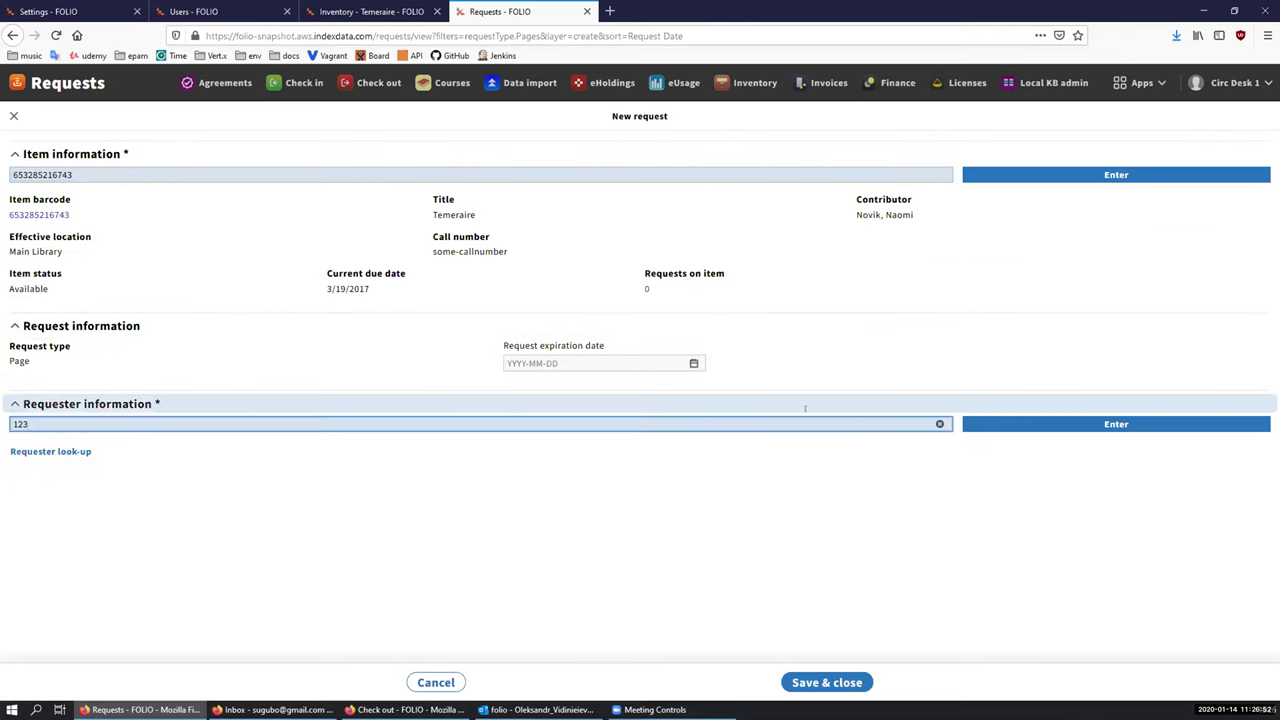
{"action": "key", "text": "Return"}
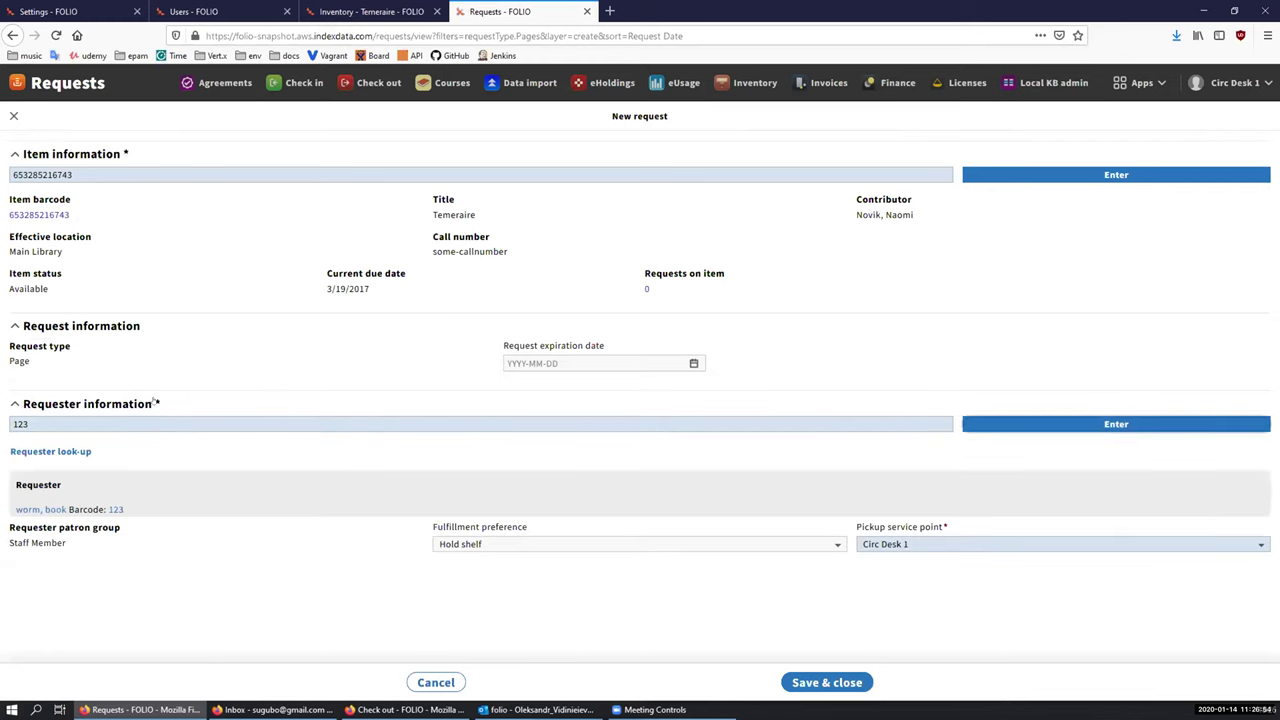
{"action": "double_click", "coordinate": [27, 359]}
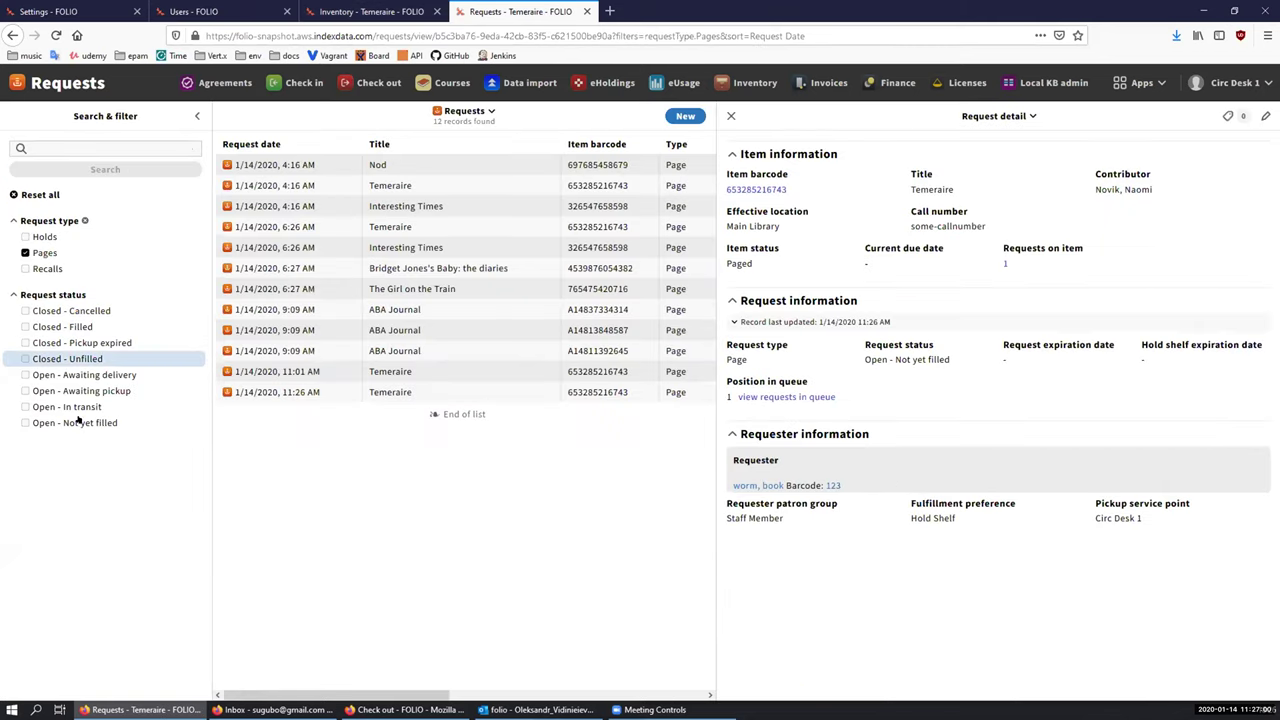
Step: Filter to Open - Not yet filled and add an Interesting Times page request for requester 123
{"action": "left_click", "coordinate": [78, 422]}
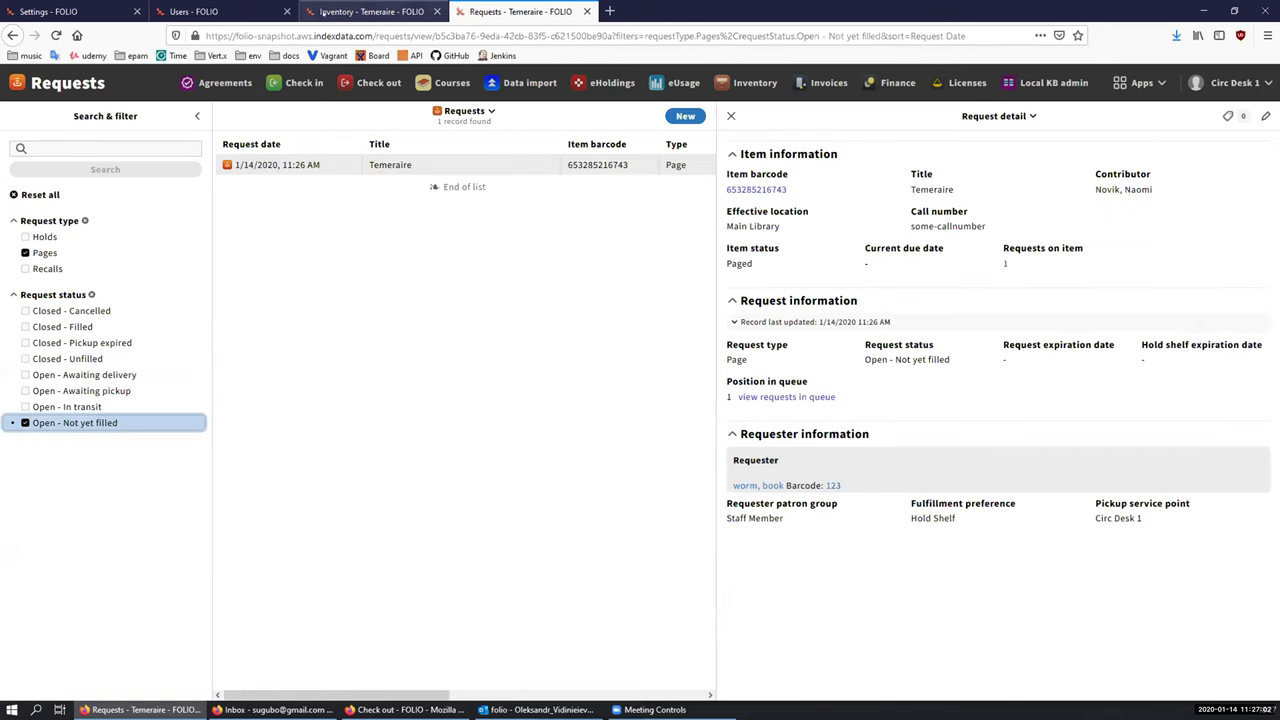
{"action": "left_click", "coordinate": [370, 12]}
{"action": "left_click", "coordinate": [490, 185]}
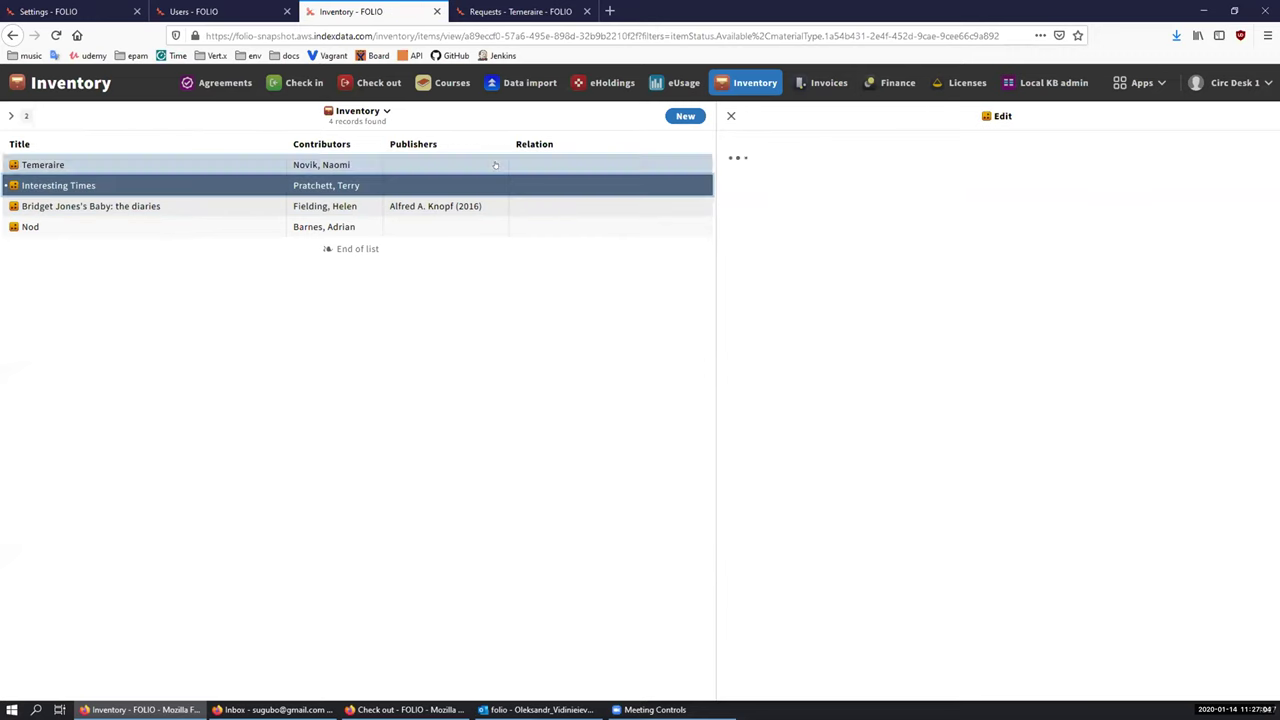
{"action": "left_click", "coordinate": [480, 185]}
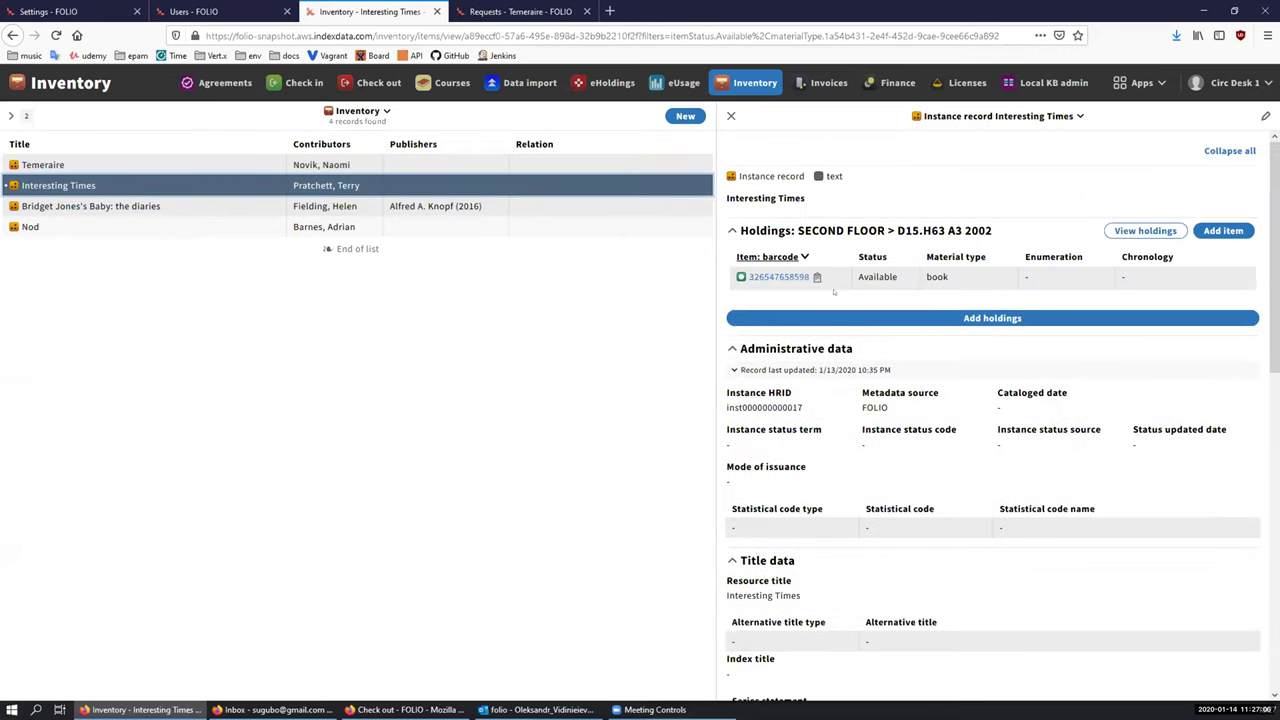
{"action": "left_click", "coordinate": [817, 277]}
{"action": "left_click", "coordinate": [520, 12]}
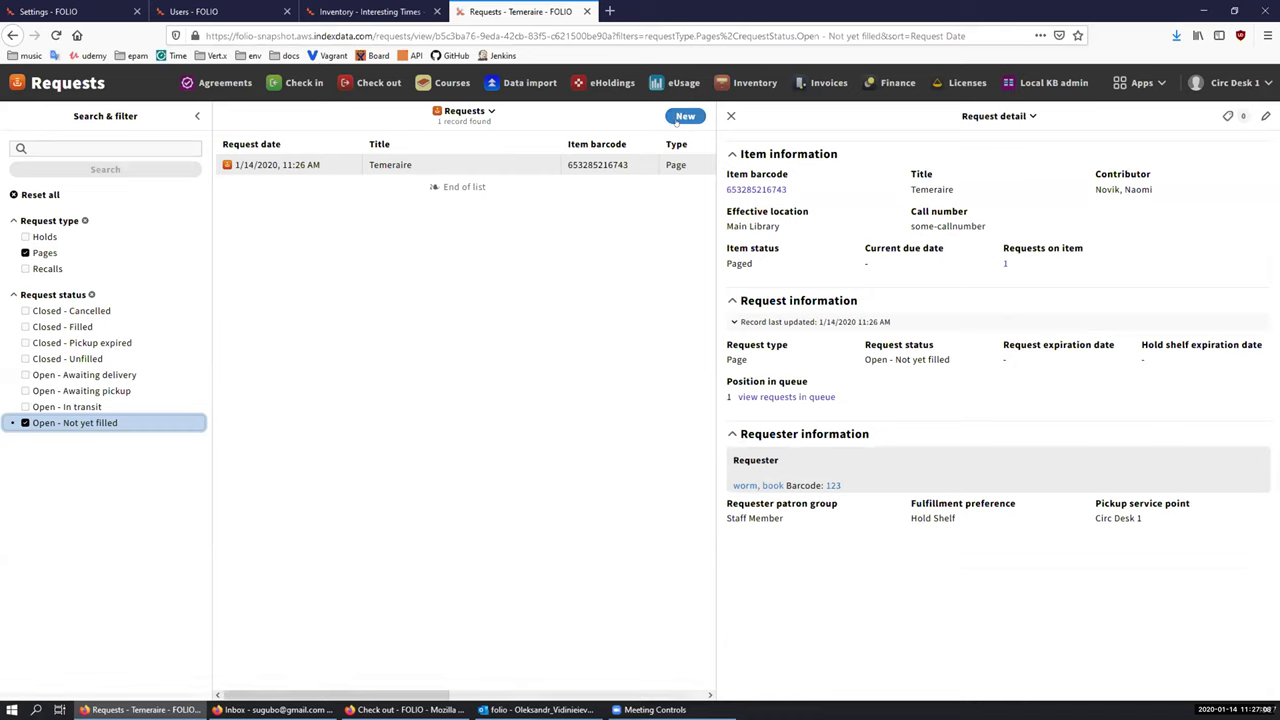
{"action": "left_click", "coordinate": [685, 116]}
{"action": "key", "text": "ctrl+v"}
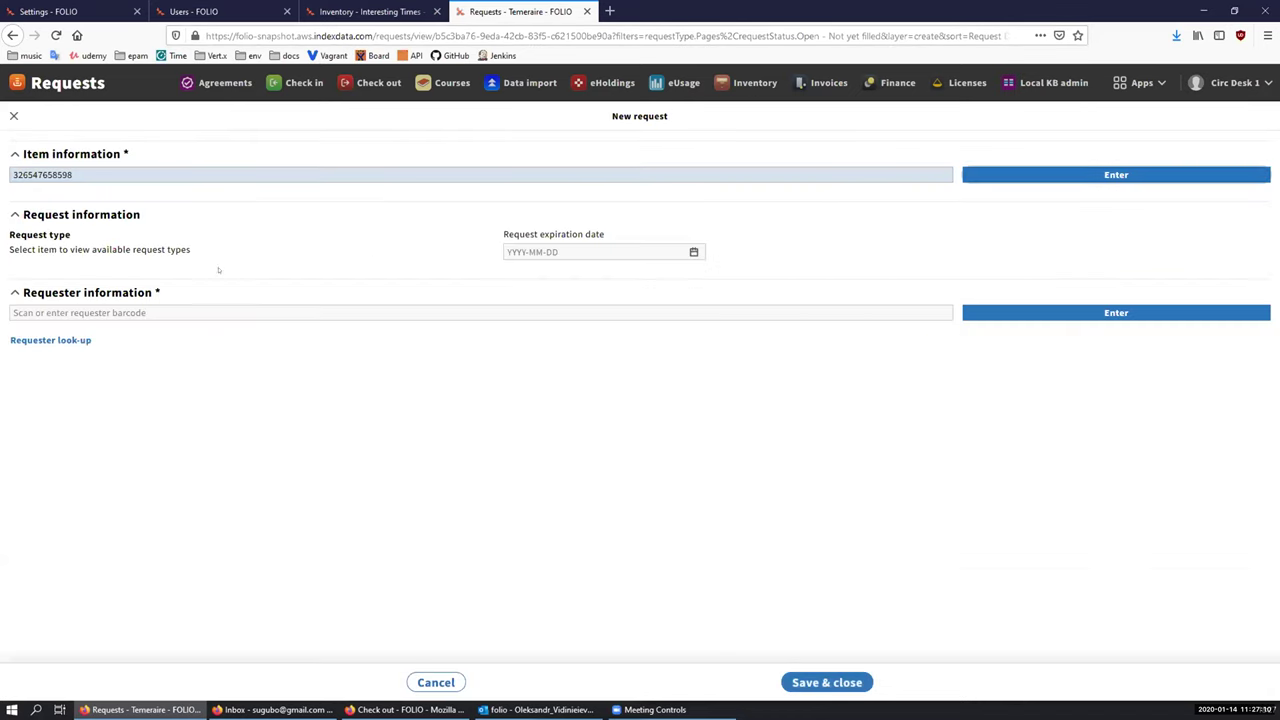
{"action": "key", "text": "Return"}
{"action": "type", "text": "123"}
{"action": "key", "text": "Return"}
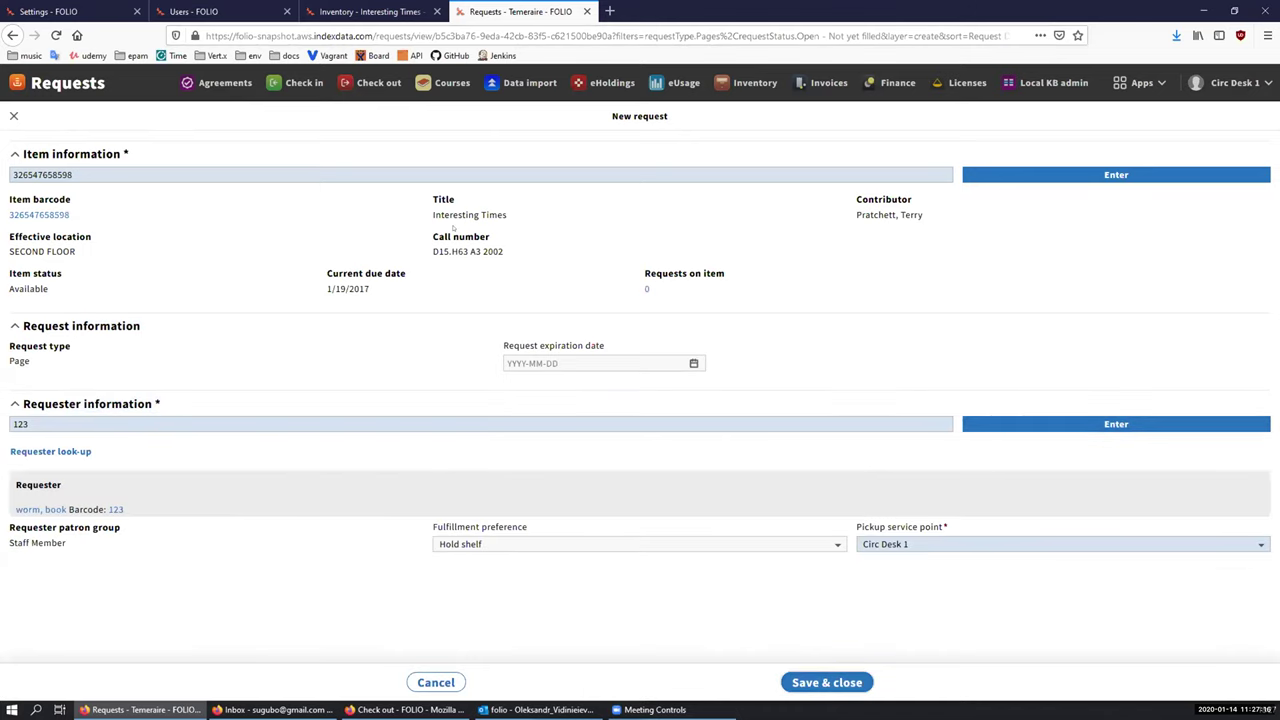
{"action": "left_click", "coordinate": [370, 11]}
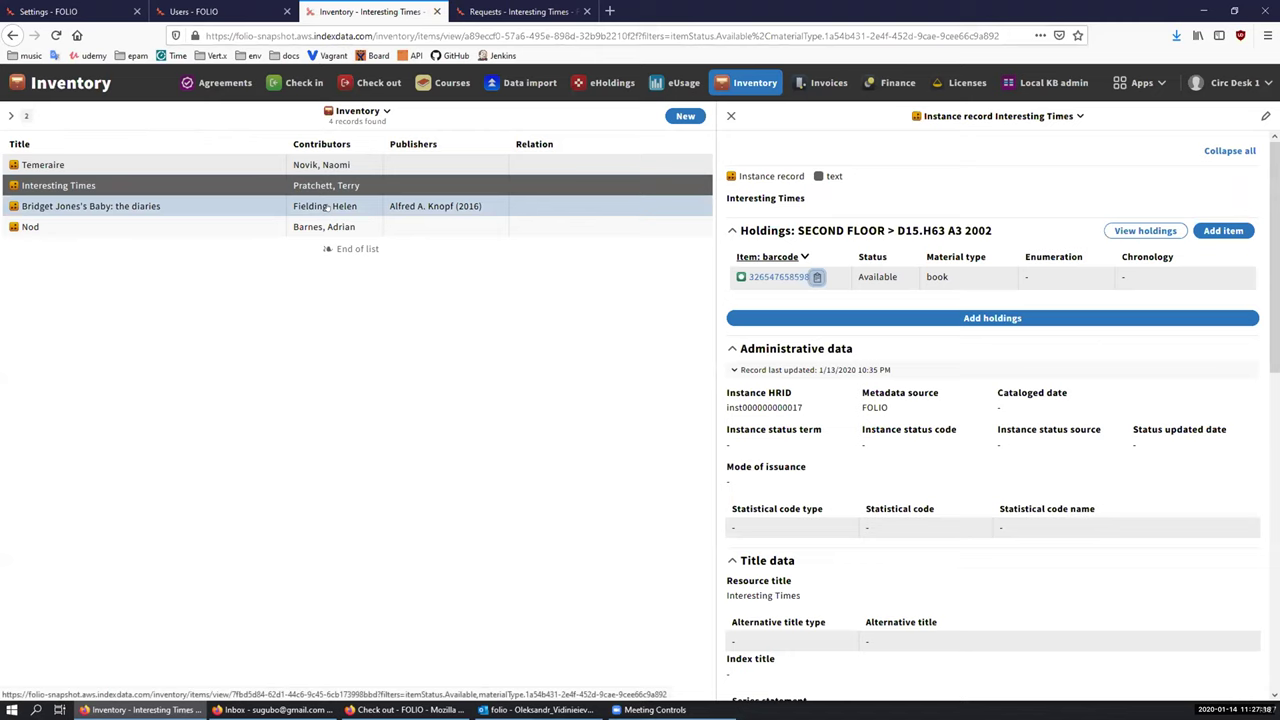
Step: Add a page request for Bridget Jones's Baby with requester barcode 456
{"action": "left_click", "coordinate": [336, 203]}
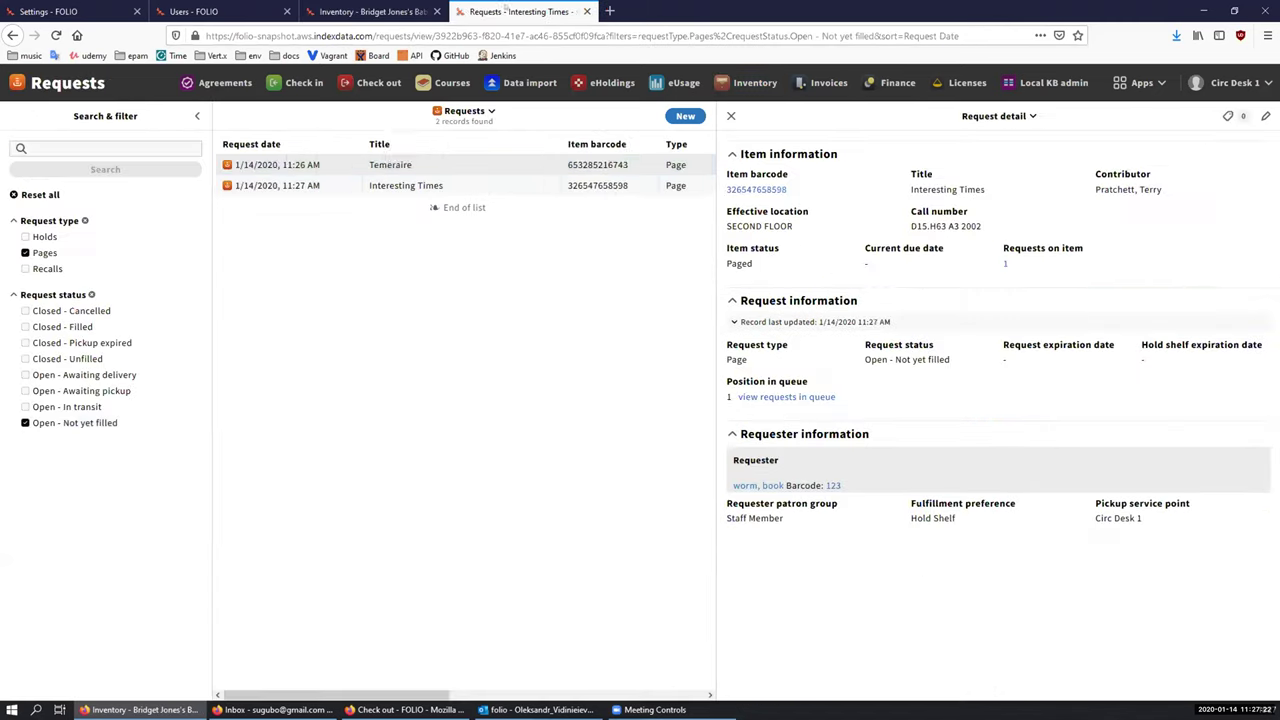
{"action": "left_click", "coordinate": [520, 11]}
{"action": "left_click", "coordinate": [685, 116]}
{"action": "left_click", "coordinate": [100, 169]}
{"action": "key", "text": "ctrl+v"}
{"action": "left_click", "coordinate": [163, 308]}
{"action": "type", "text": "456"}
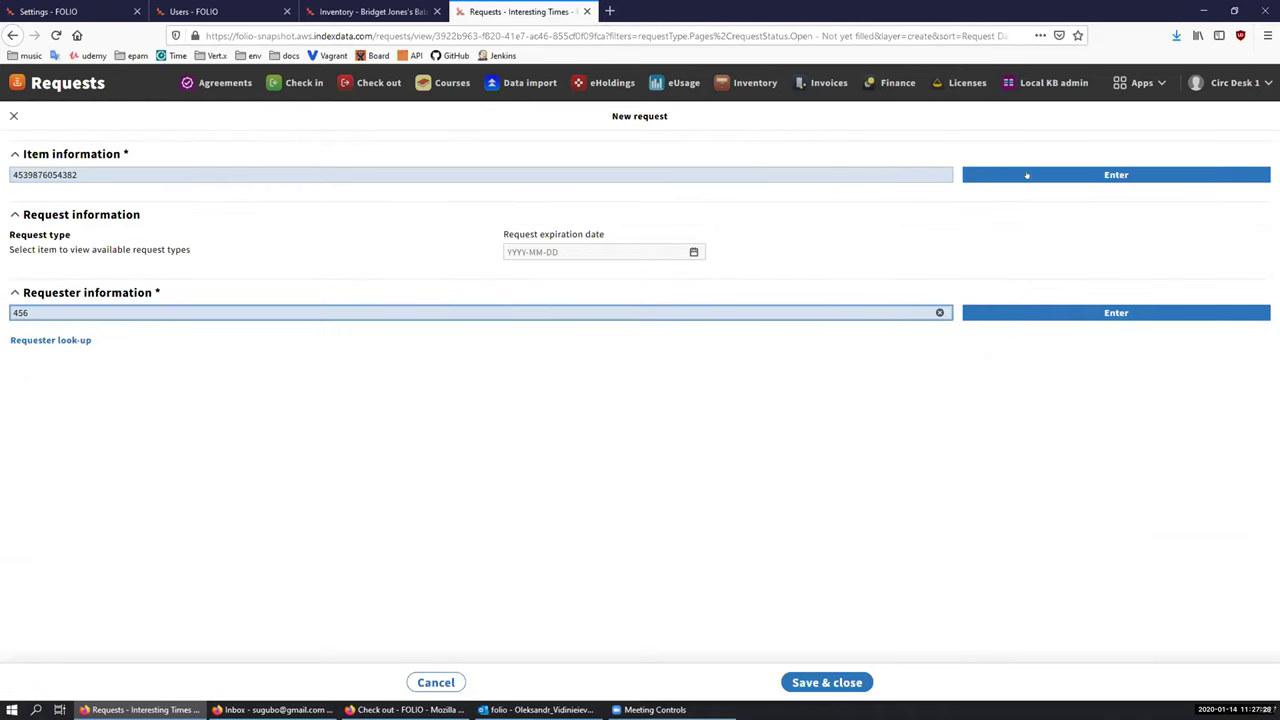
{"action": "left_click", "coordinate": [1040, 175]}
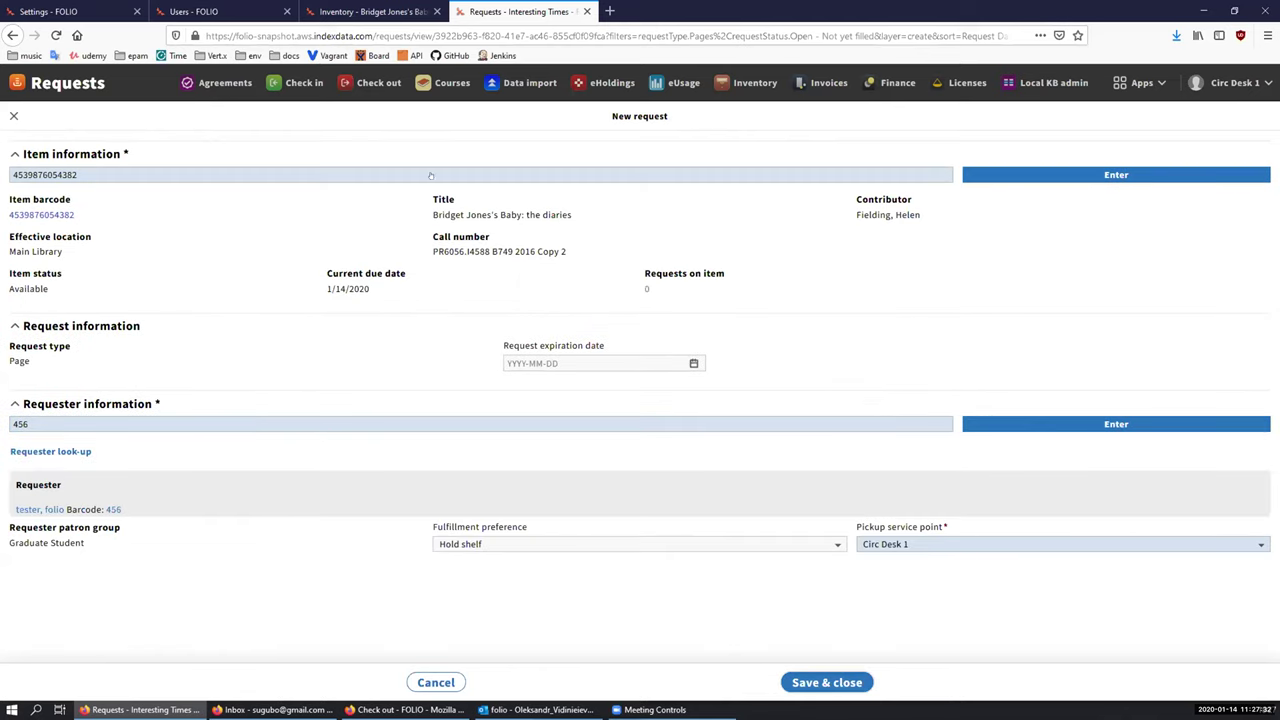
{"action": "left_click", "coordinate": [341, 12]}
{"action": "left_click", "coordinate": [450, 227]}
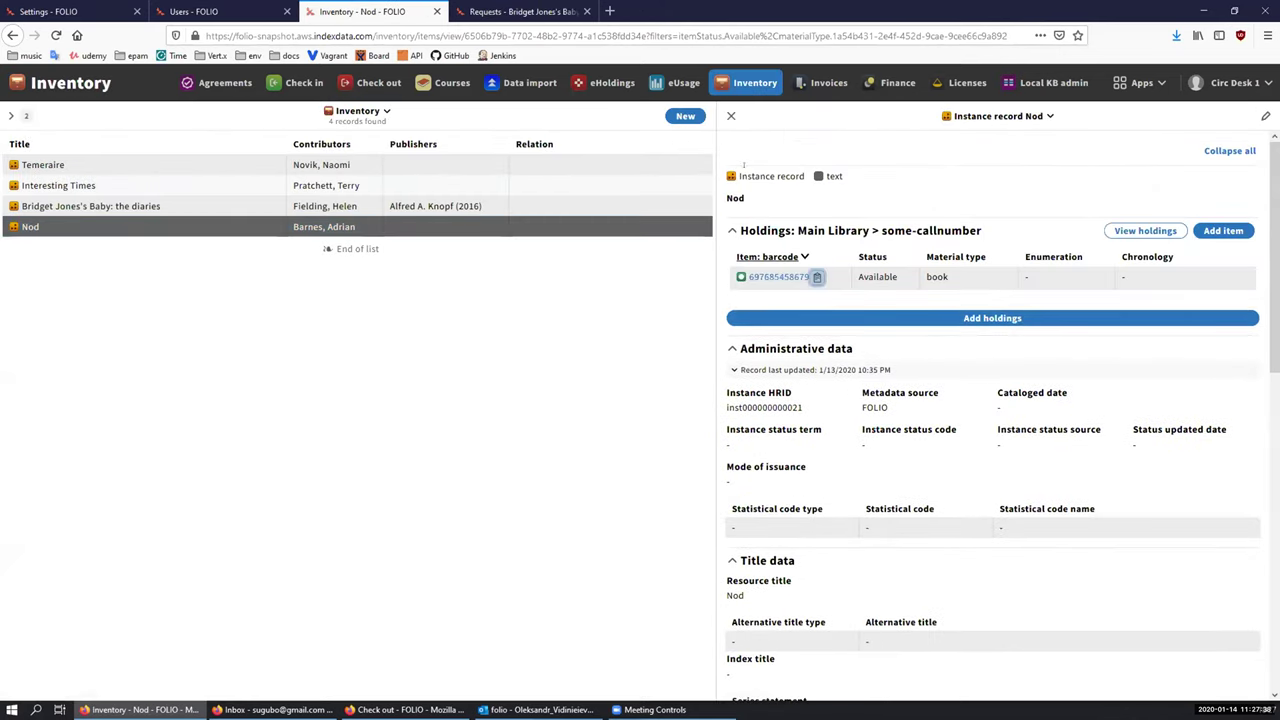
{"action": "left_click", "coordinate": [520, 12]}
{"action": "left_click", "coordinate": [685, 116]}
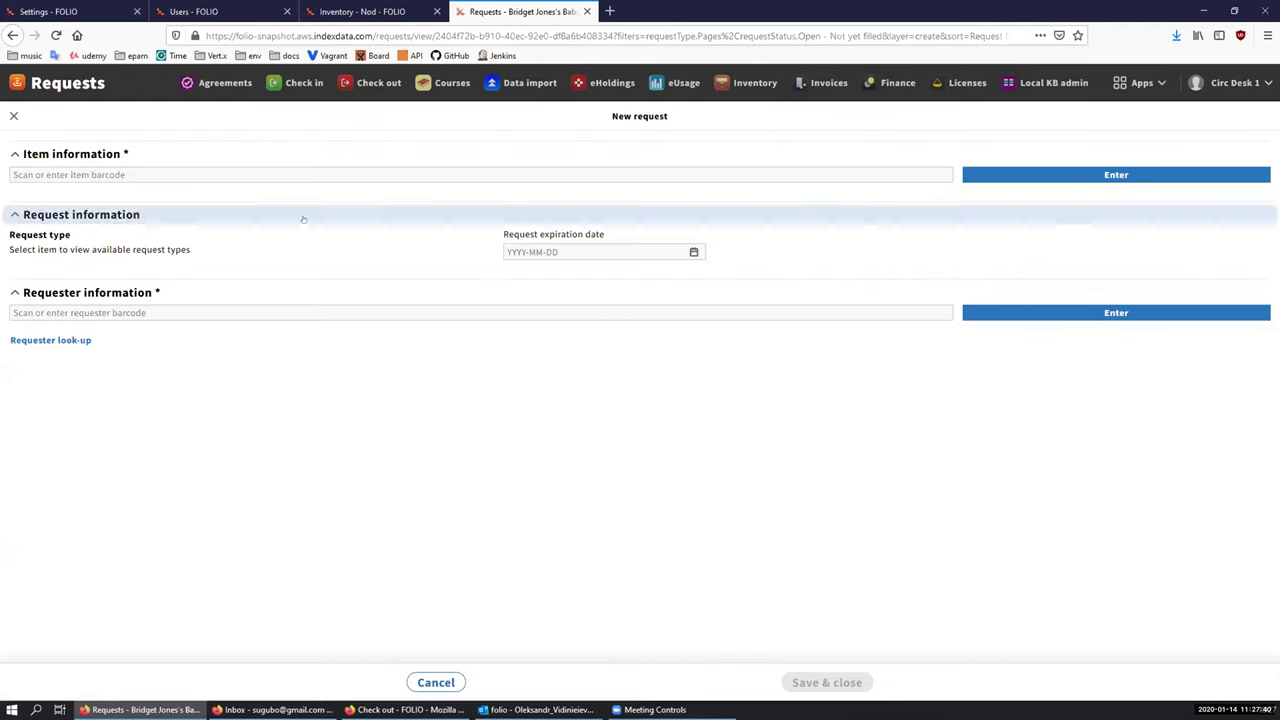
{"action": "left_click", "coordinate": [178, 174]}
{"action": "type", "text": "45"}
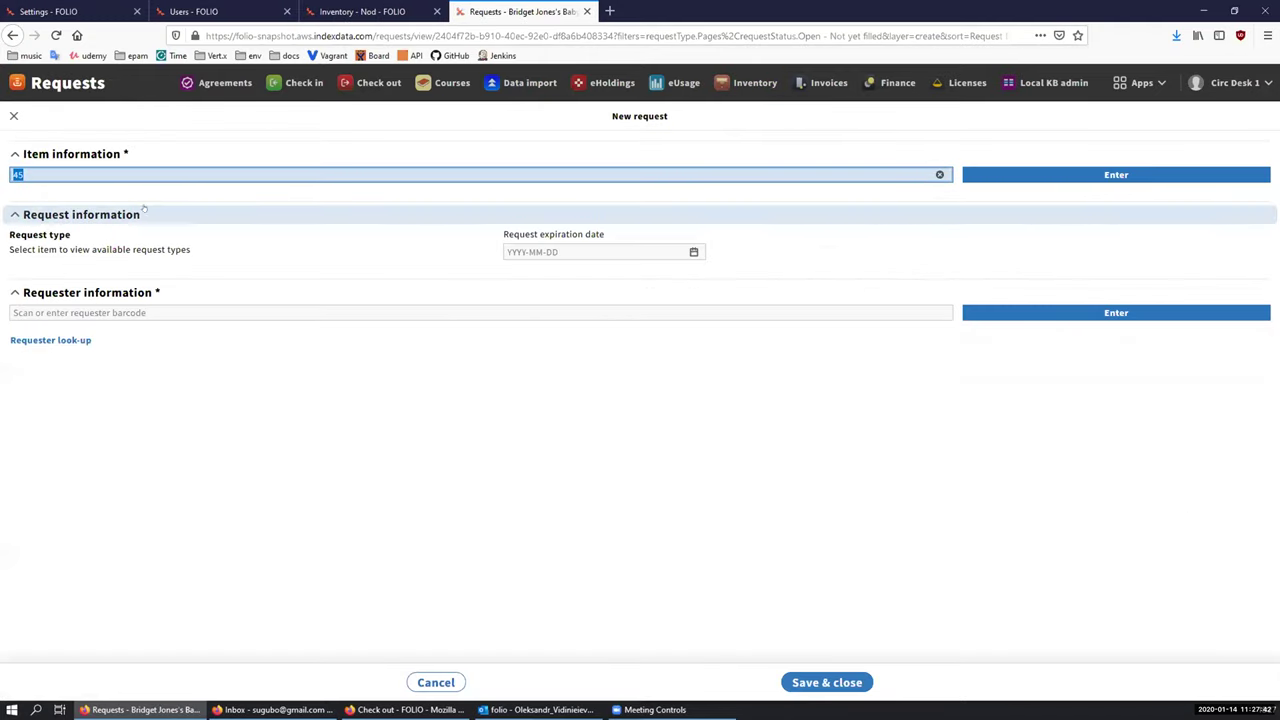
{"action": "key", "text": "ctrl+v"}
{"action": "key", "text": "Return"}
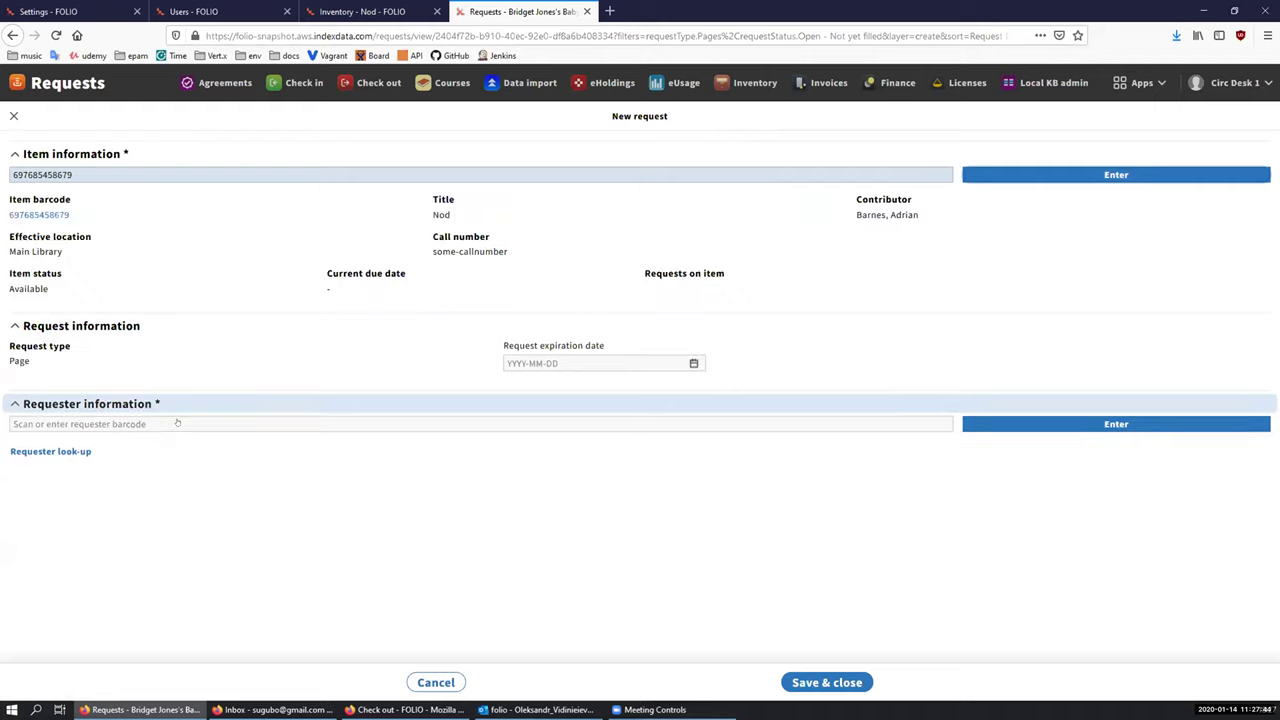
{"action": "left_click", "coordinate": [187, 424]}
{"action": "type", "text": "456"}
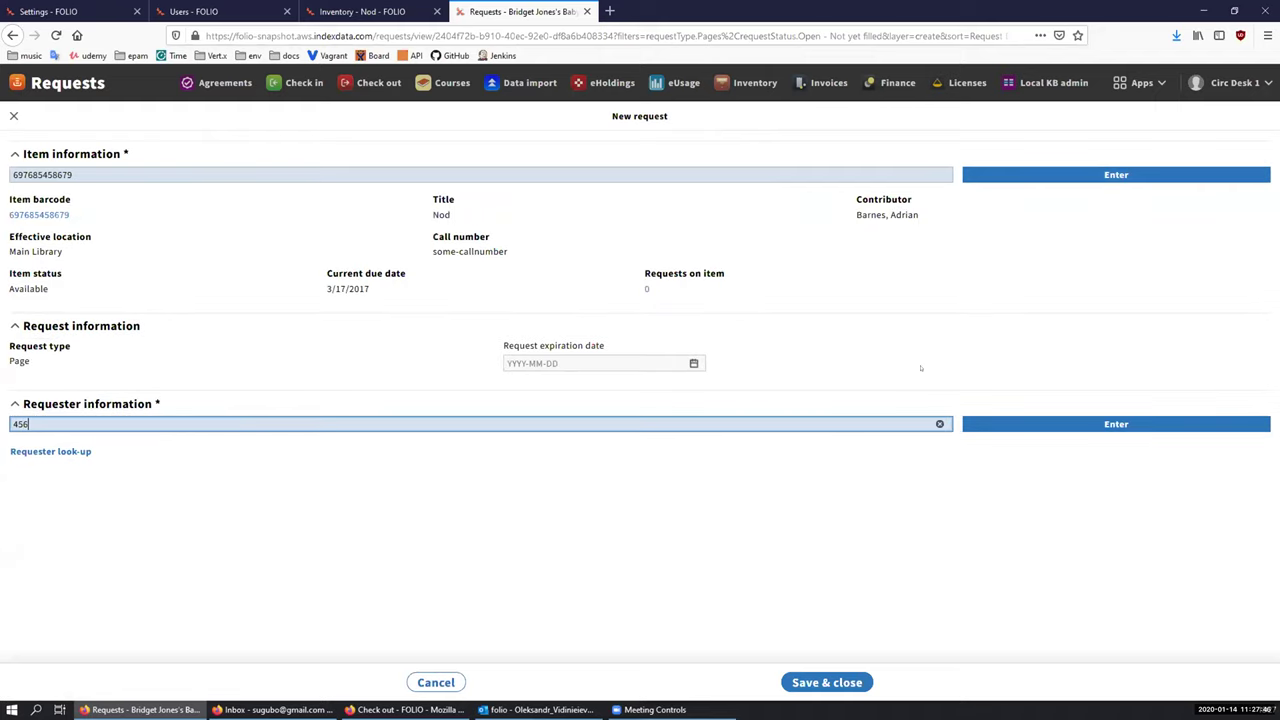
{"action": "left_click", "coordinate": [968, 424]}
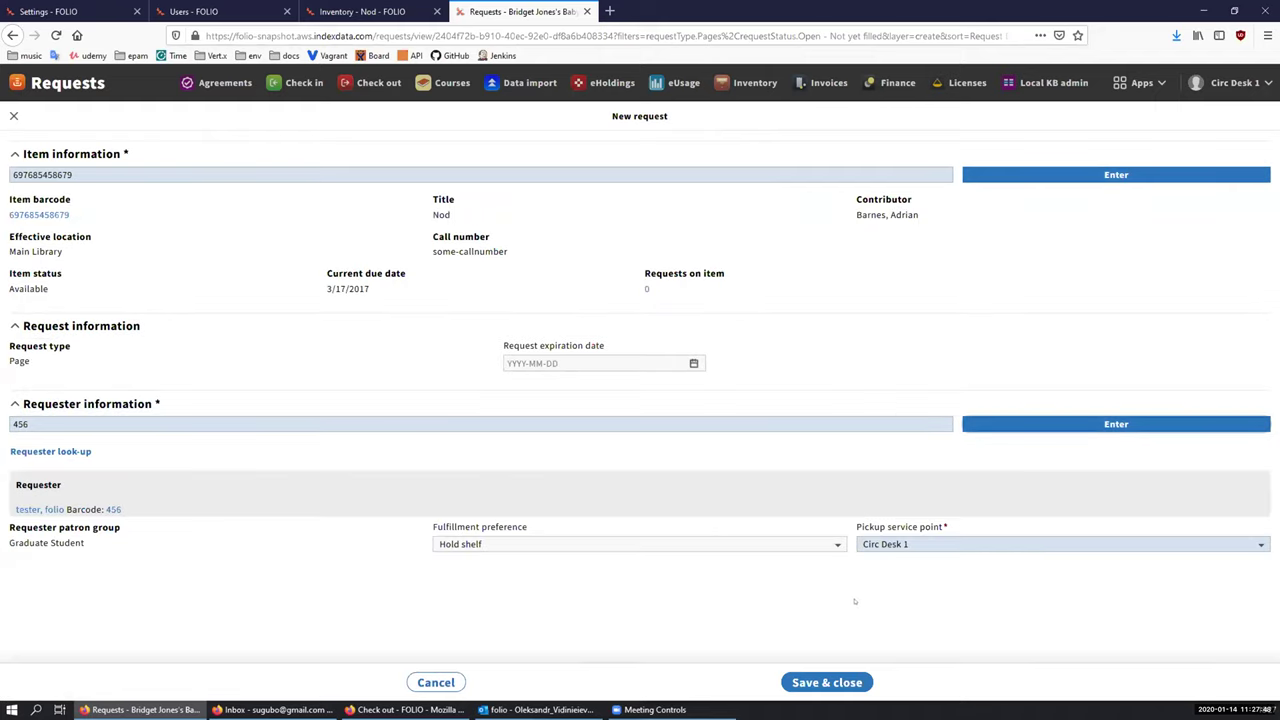
{"action": "left_click", "coordinate": [825, 682]}
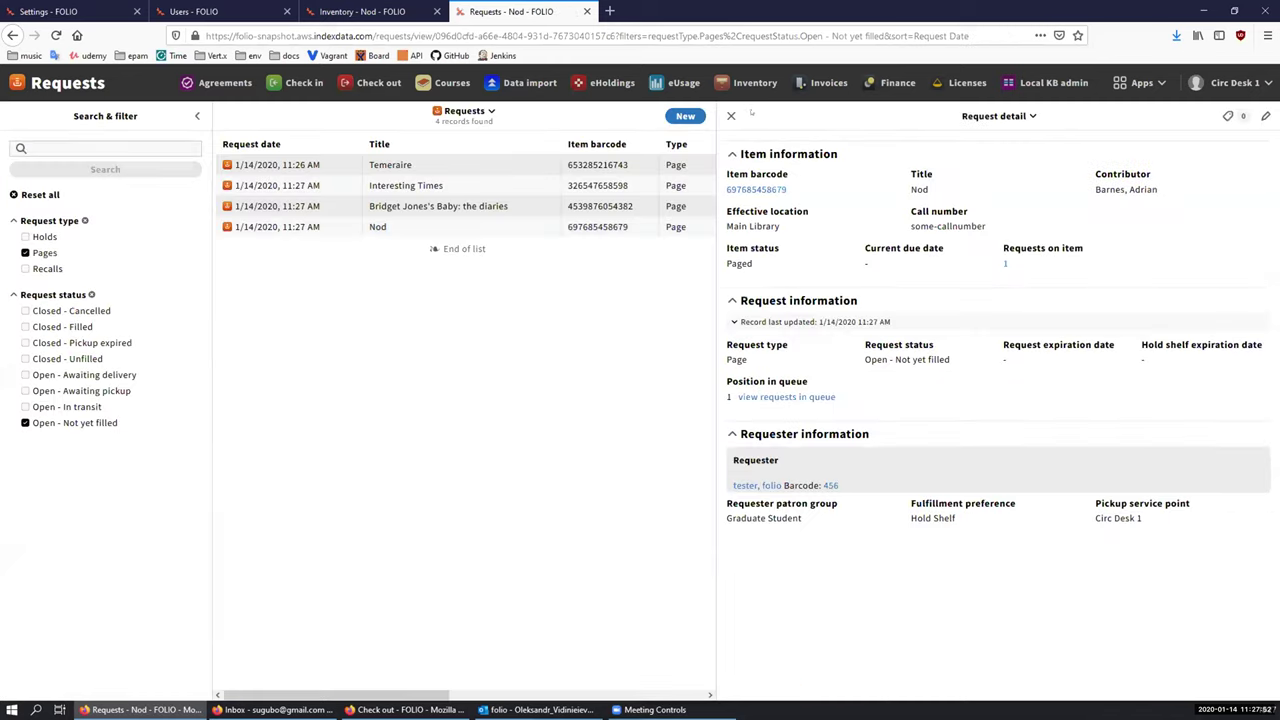
Step: Print Circ Desk 1 pick slips with Microsoft Print to PDF, replacing pick-slips.pdf
{"action": "left_click", "coordinate": [729, 109]}
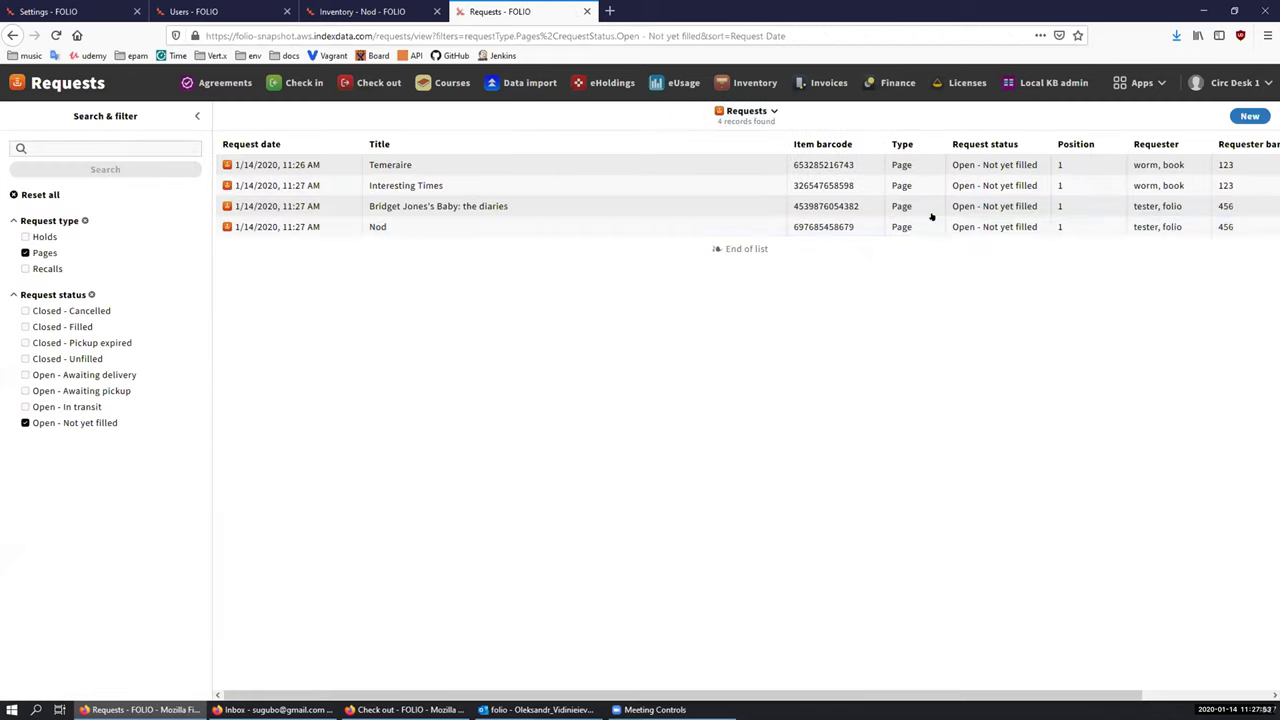
{"action": "left_click", "coordinate": [1218, 88]}
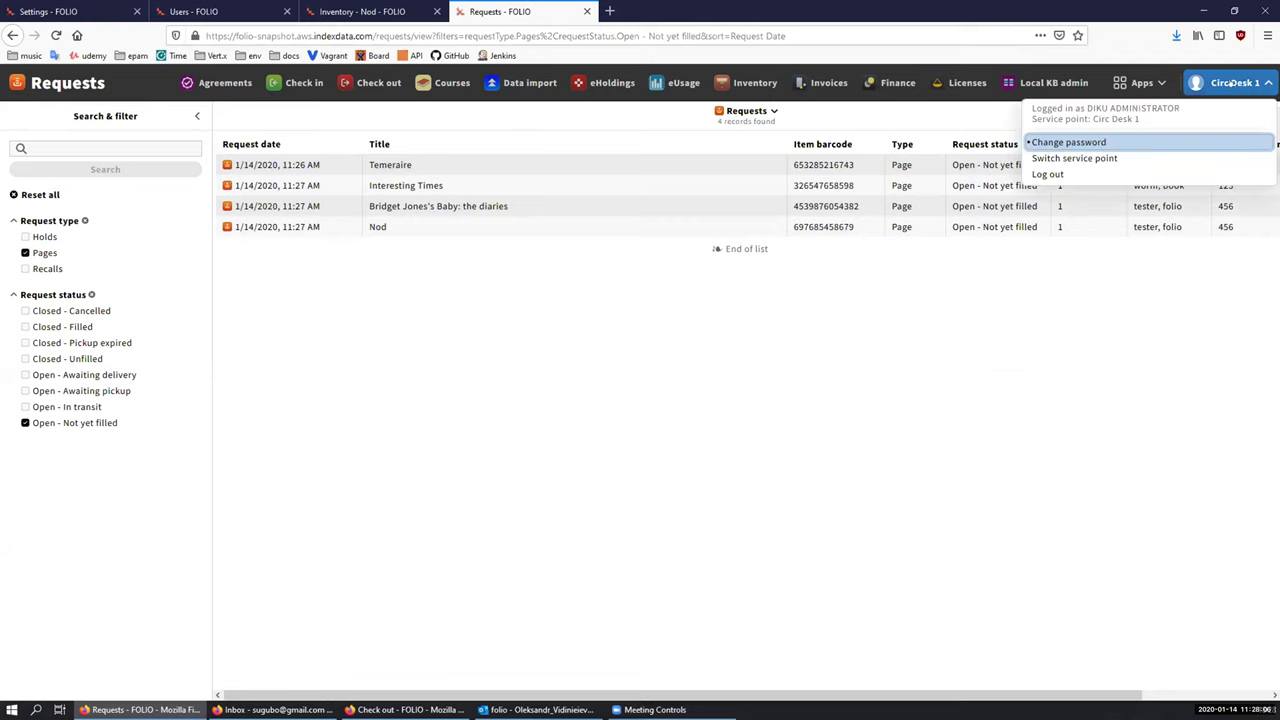
{"action": "left_click", "coordinate": [1232, 83]}
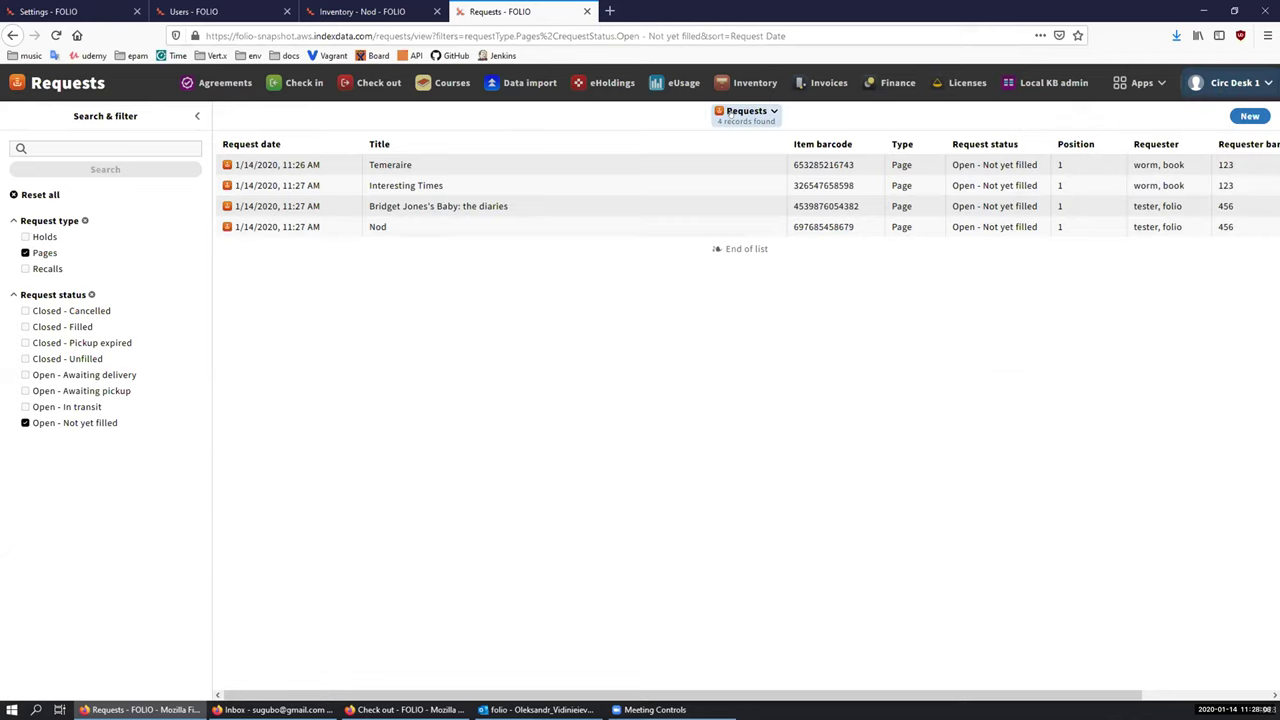
{"action": "left_click", "coordinate": [740, 113]}
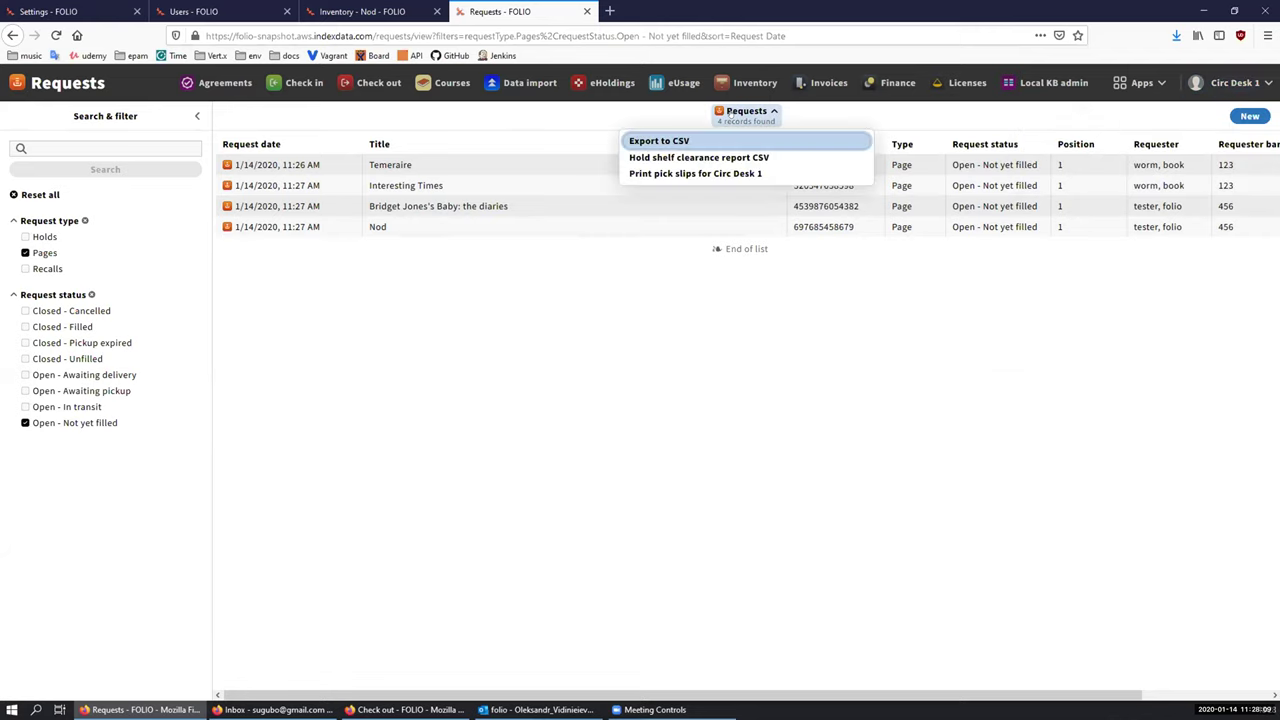
{"action": "left_click", "coordinate": [730, 174]}
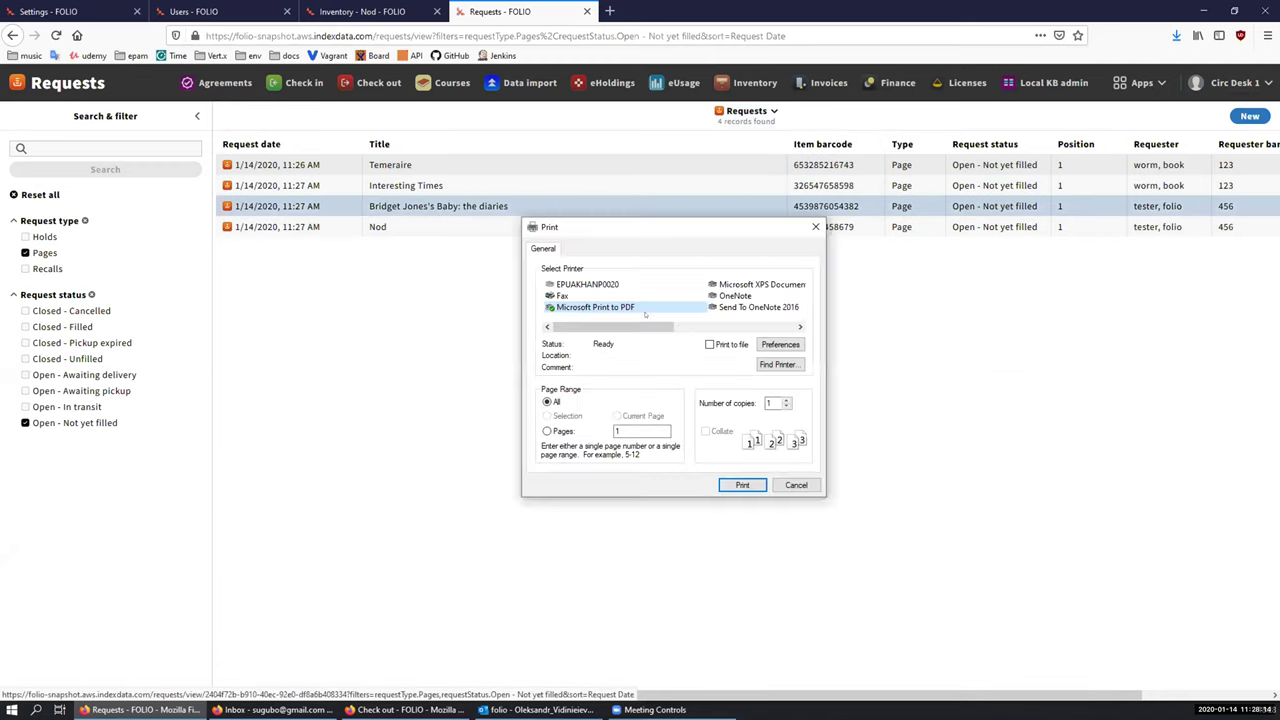
{"action": "left_click", "coordinate": [634, 307]}
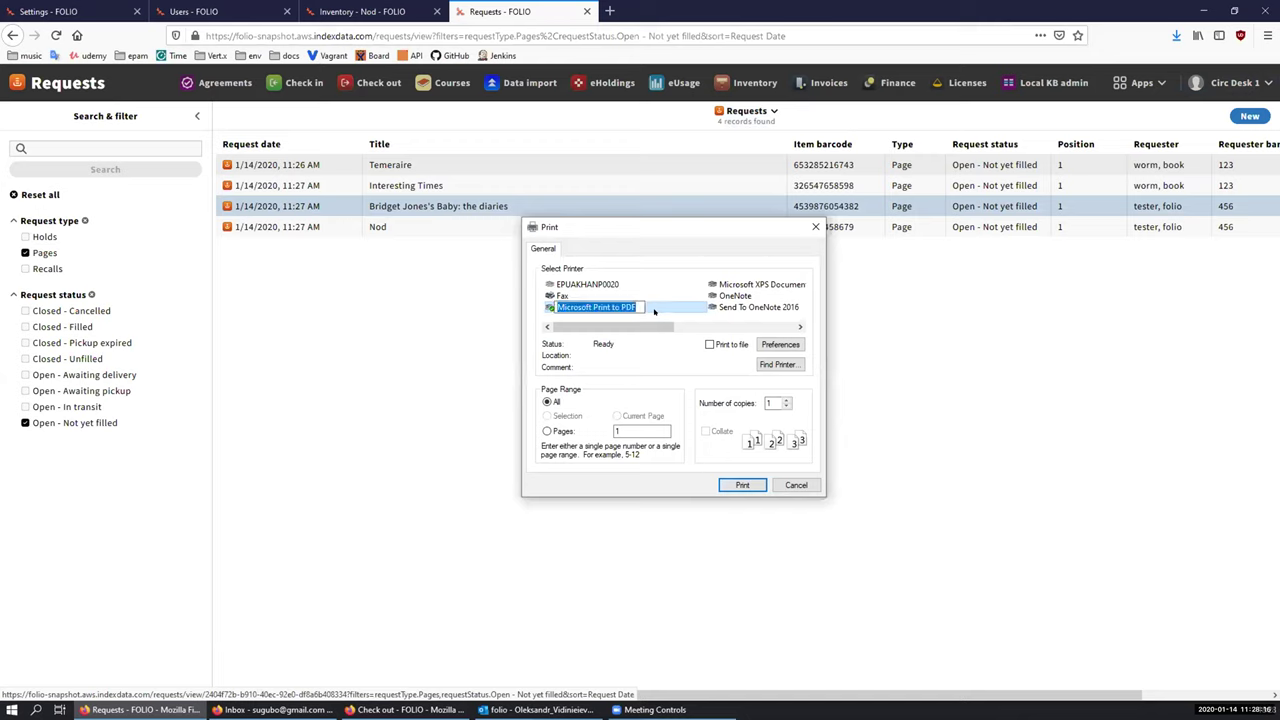
{"action": "left_click", "coordinate": [742, 485]}
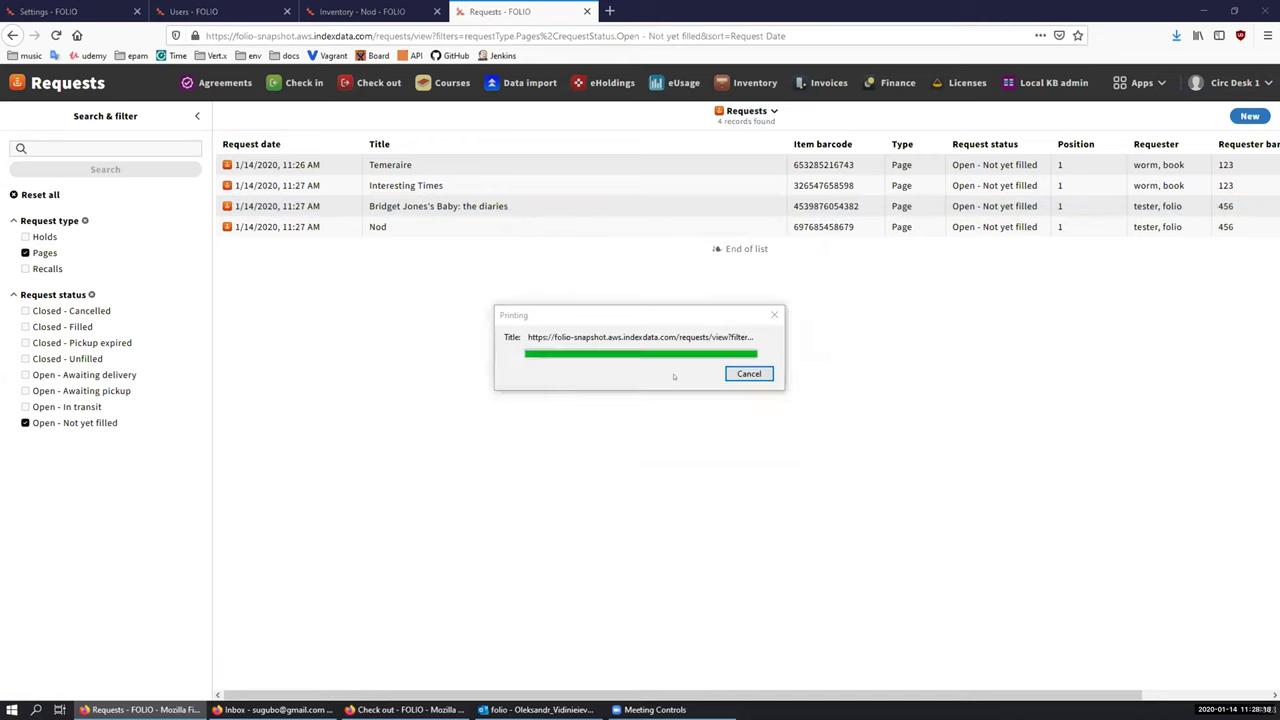
{"action": "left_click", "coordinate": [804, 433]}
{"action": "left_click", "coordinate": [892, 622]}
Step: Replace the existing pick-slips.pdf and scroll through the pick slips down to page 3
{"action": "left_click", "coordinate": [740, 357]}
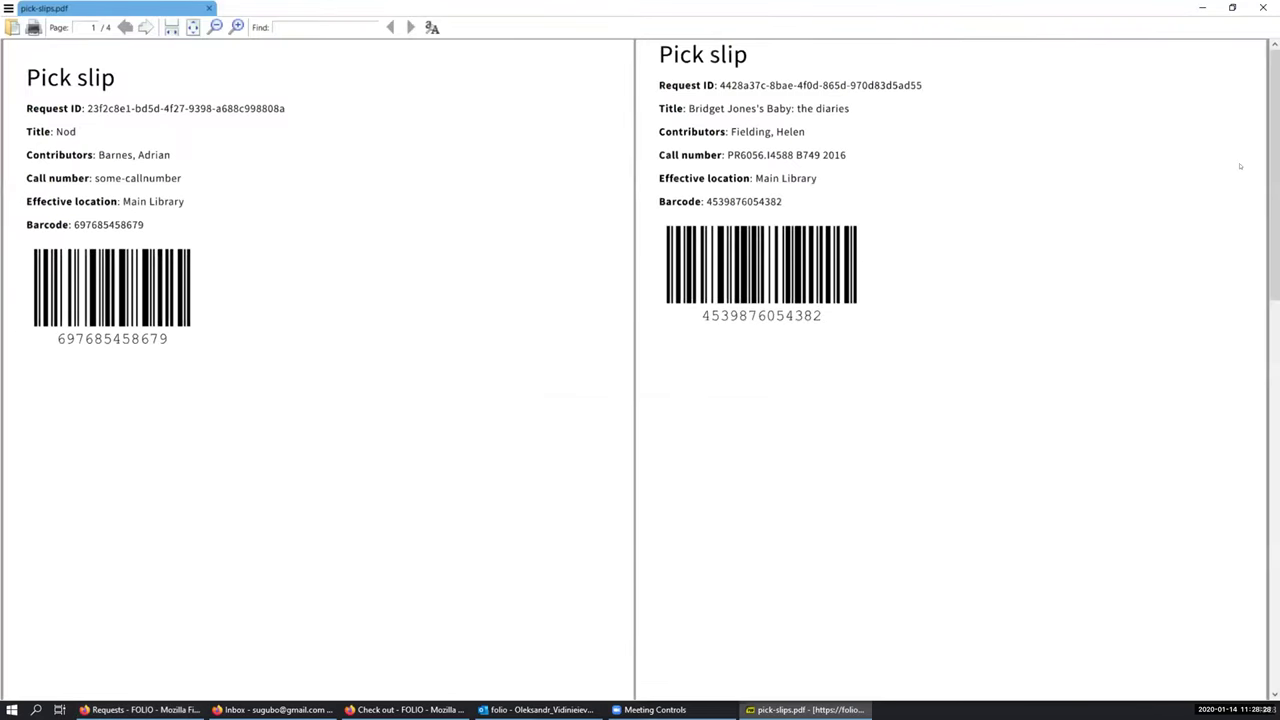
{"action": "left_click_drag", "start_coordinate": [1274, 174], "coordinate": [1260, 429]}
Step: Close the pick-slip PDF and switch the active service point from Circ Desk 1 to Circ Desk 2
{"action": "left_click", "coordinate": [1262, 7]}
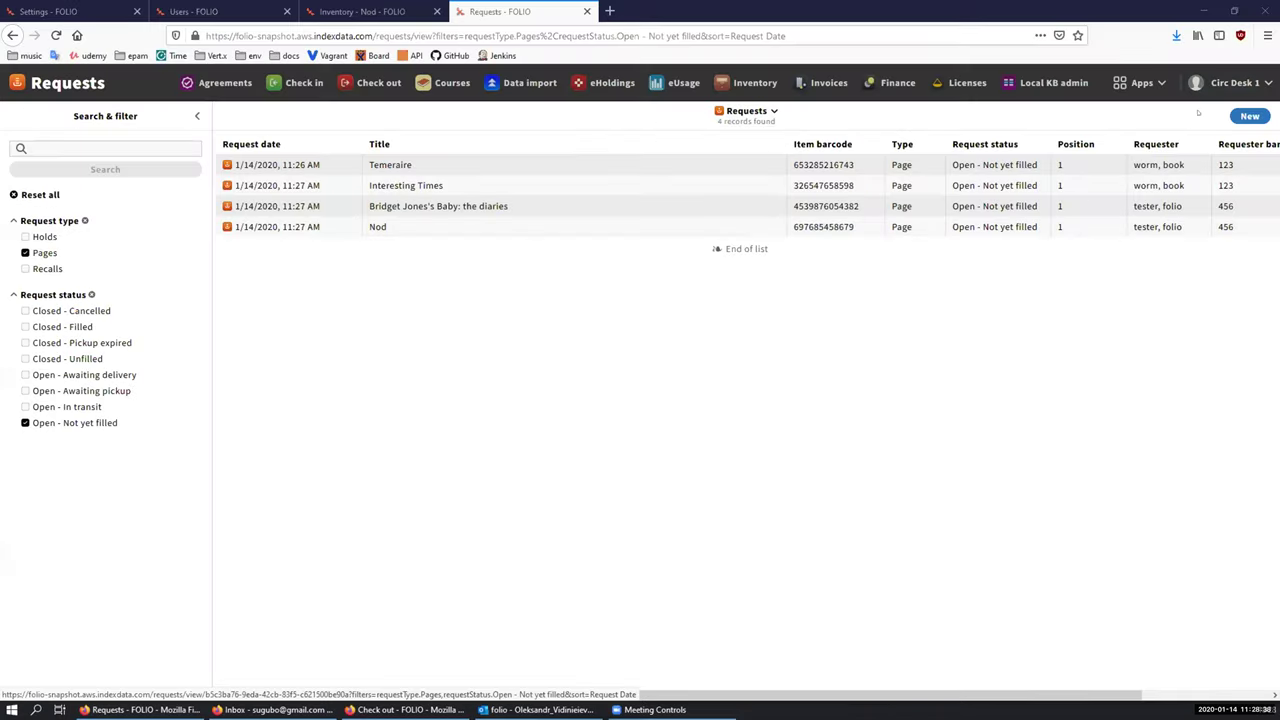
{"action": "left_click", "coordinate": [1228, 82]}
{"action": "left_click", "coordinate": [1120, 158]}
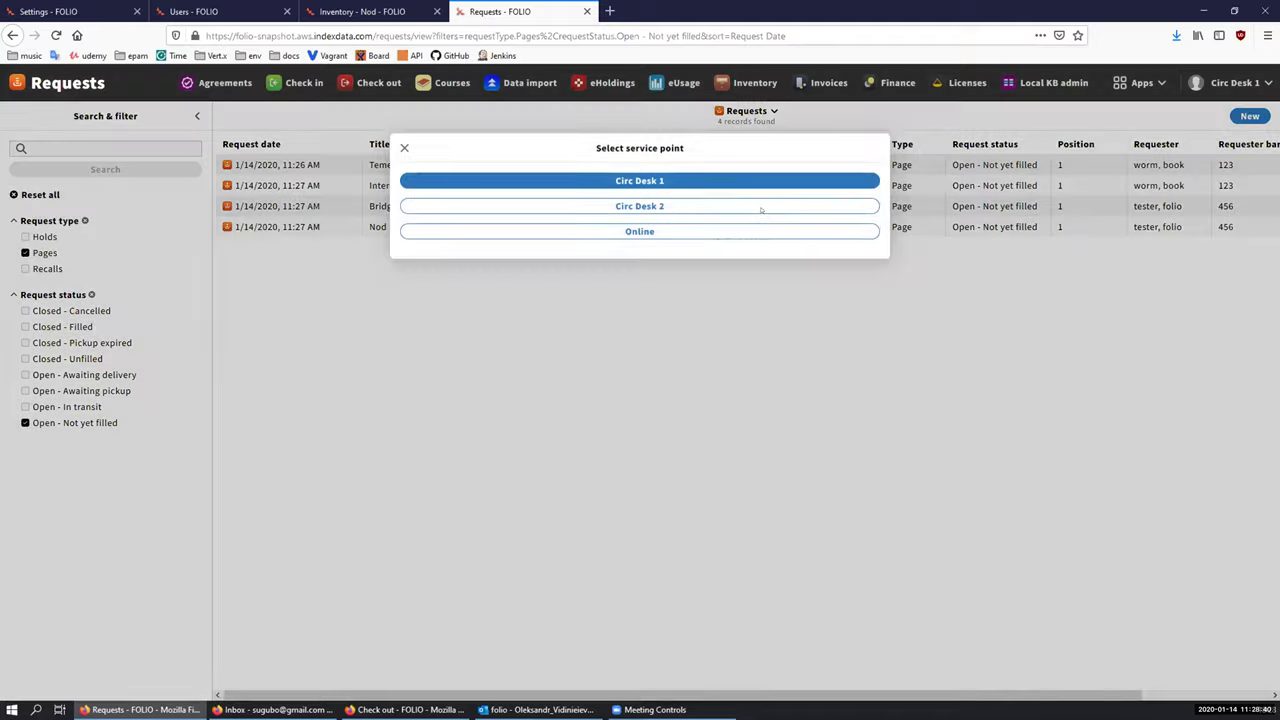
{"action": "left_click", "coordinate": [739, 204]}
{"action": "left_click", "coordinate": [748, 111]}
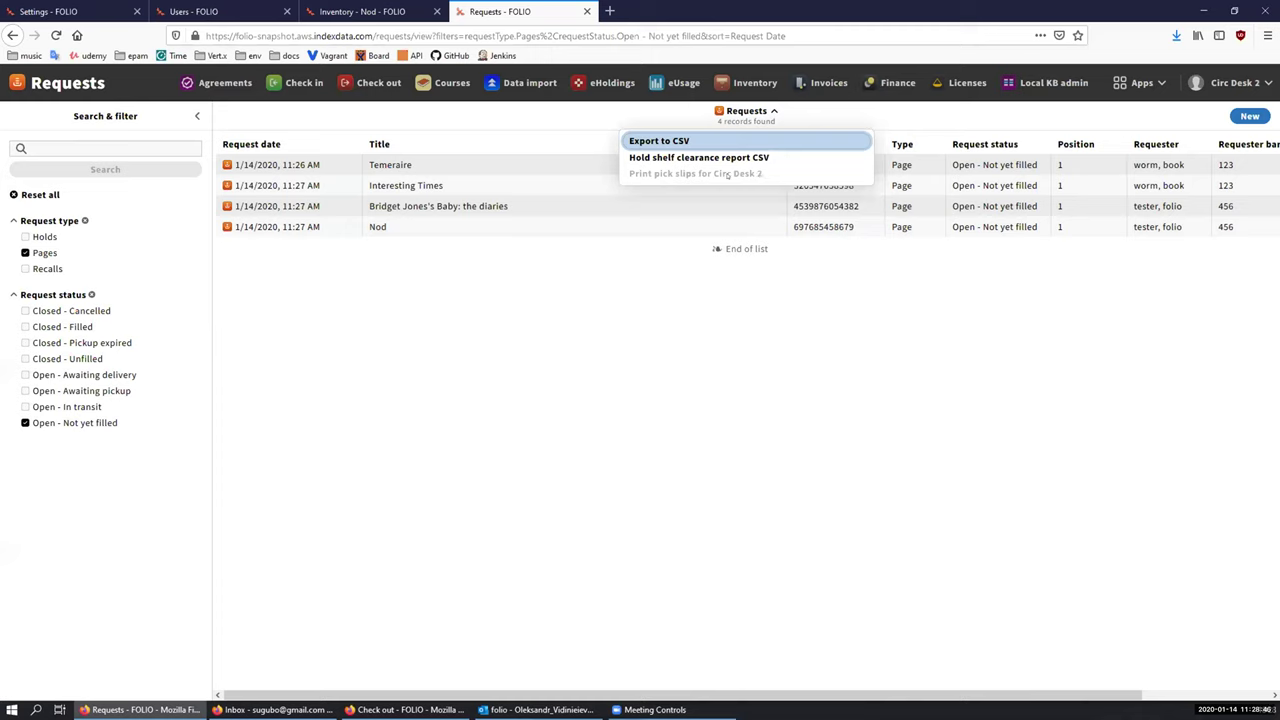
{"action": "left_click", "coordinate": [848, 274]}
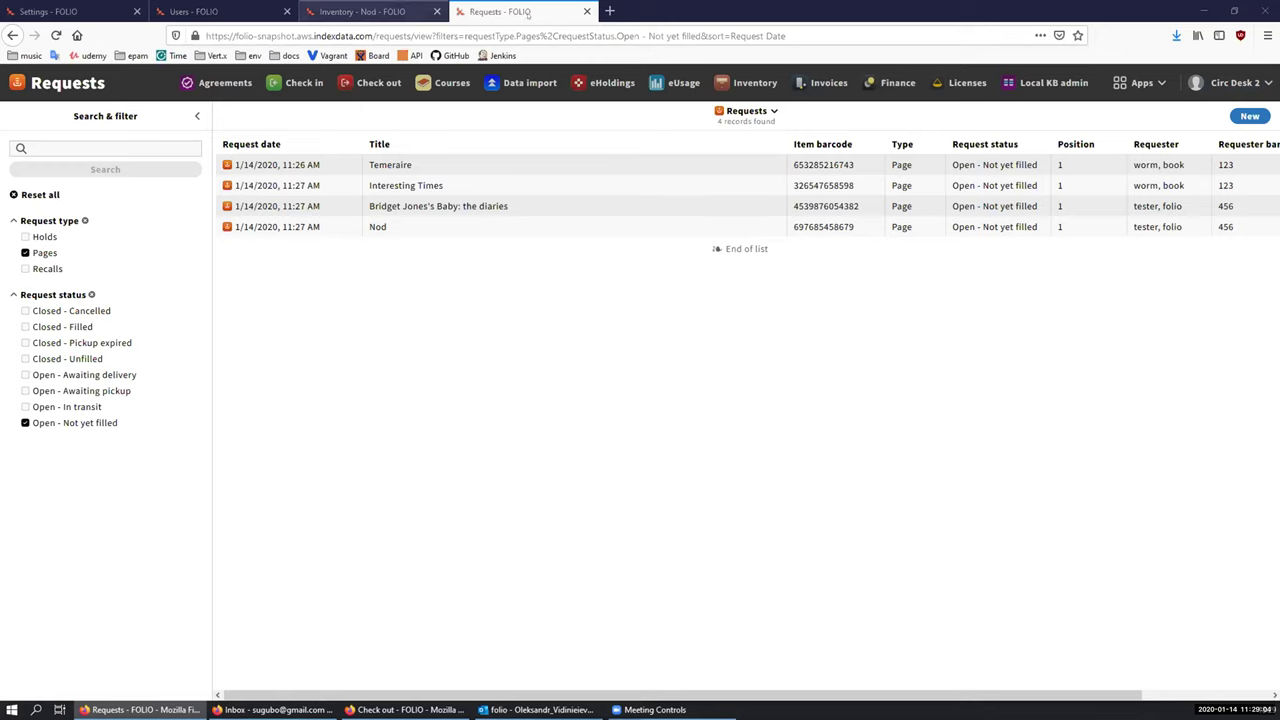
Step: Cancel the Temeraire and Interesting Times page requests
{"action": "left_click", "coordinate": [962, 167]}
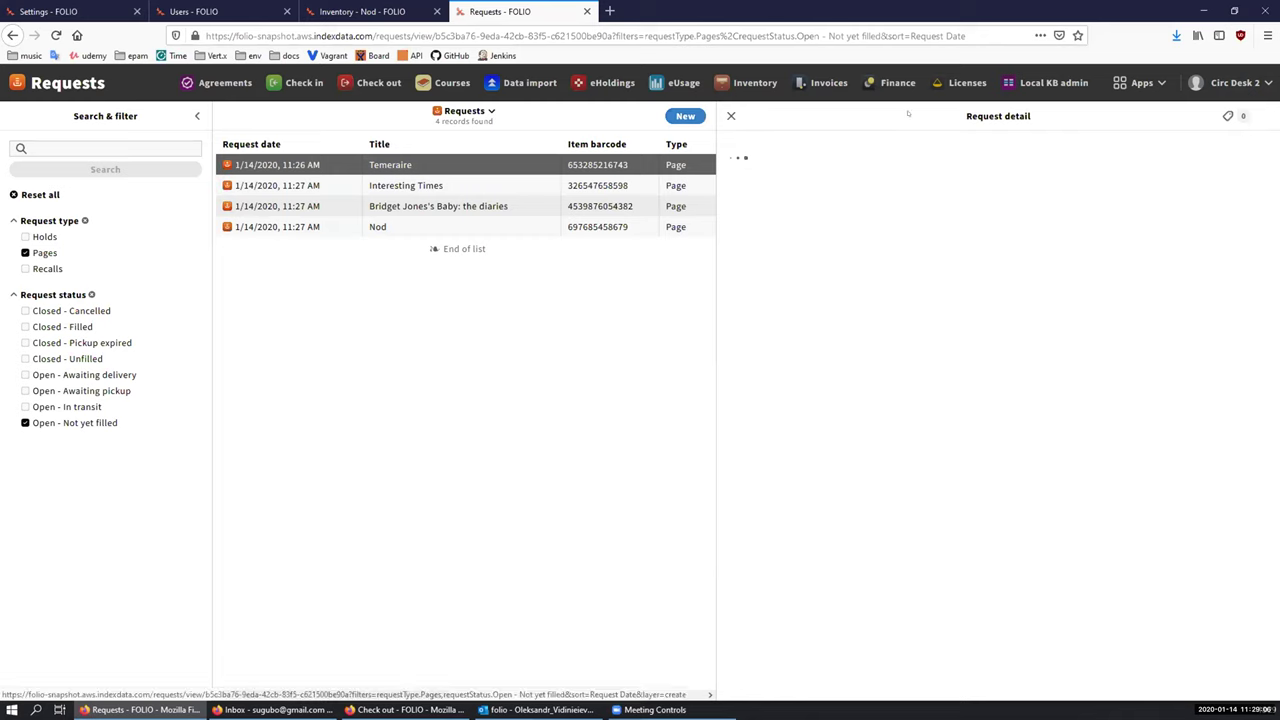
{"action": "left_click", "coordinate": [993, 116]}
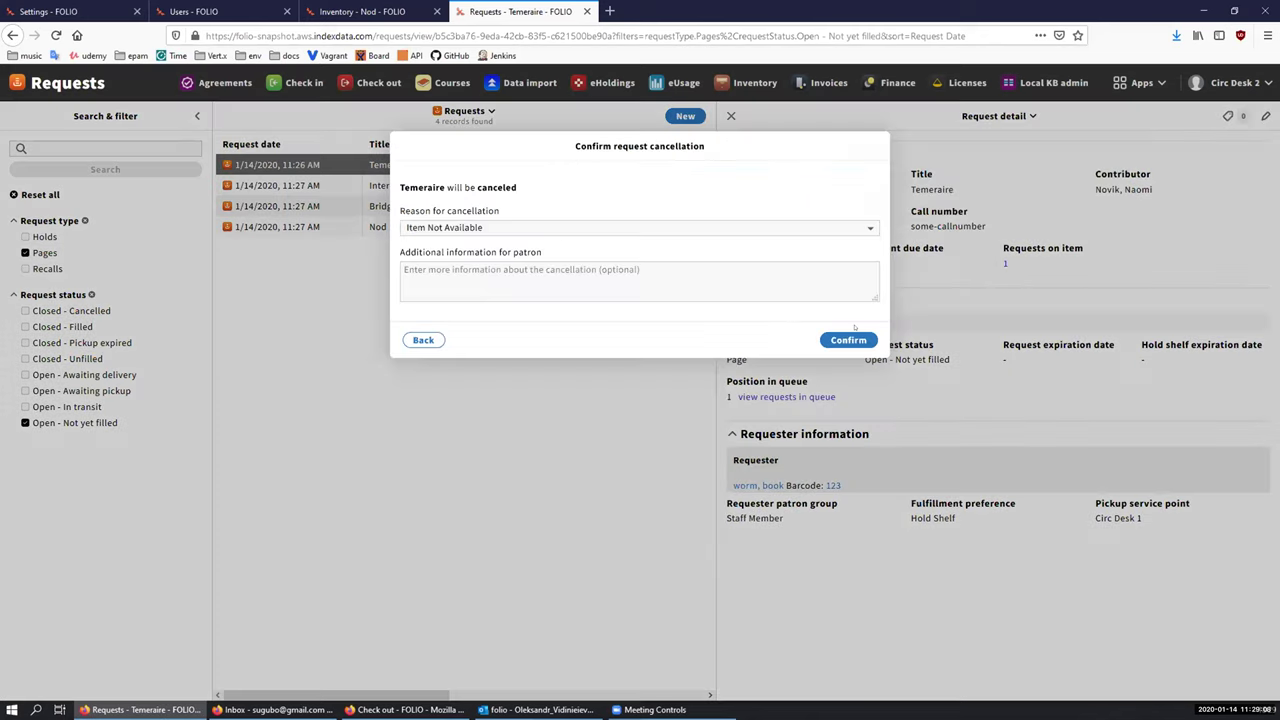
{"action": "left_click", "coordinate": [848, 340]}
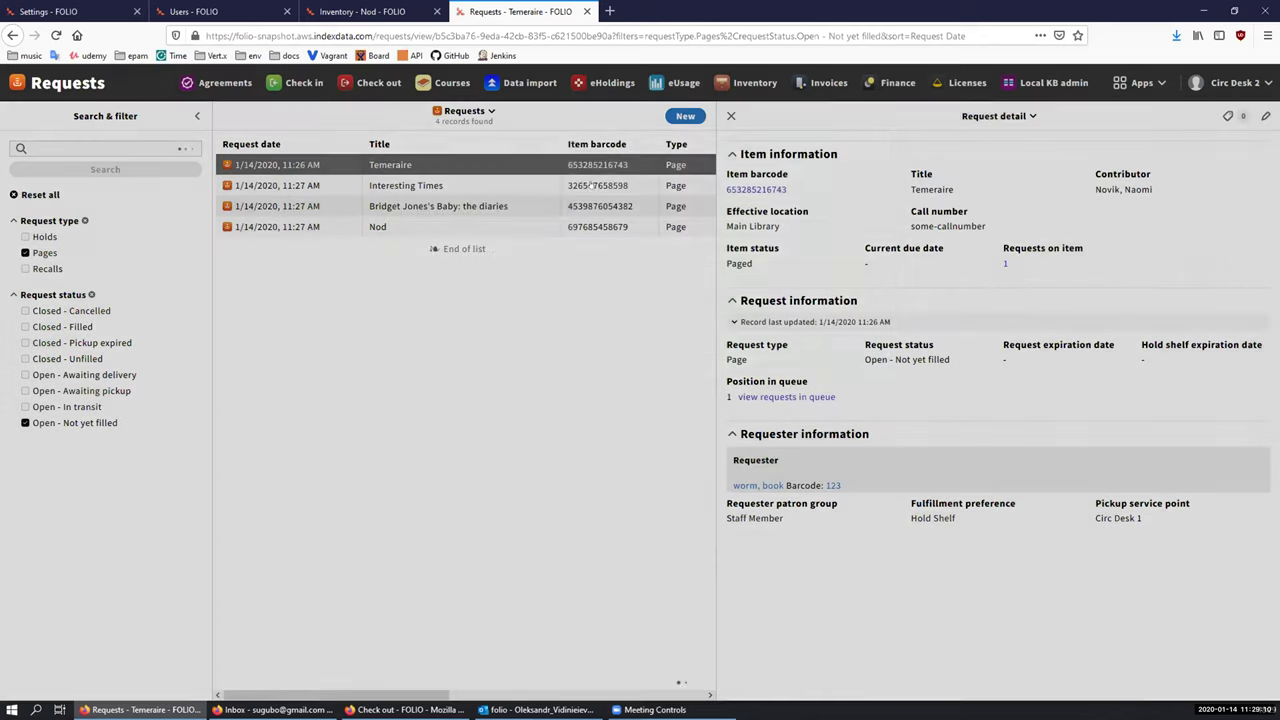
{"action": "left_click", "coordinate": [591, 185]}
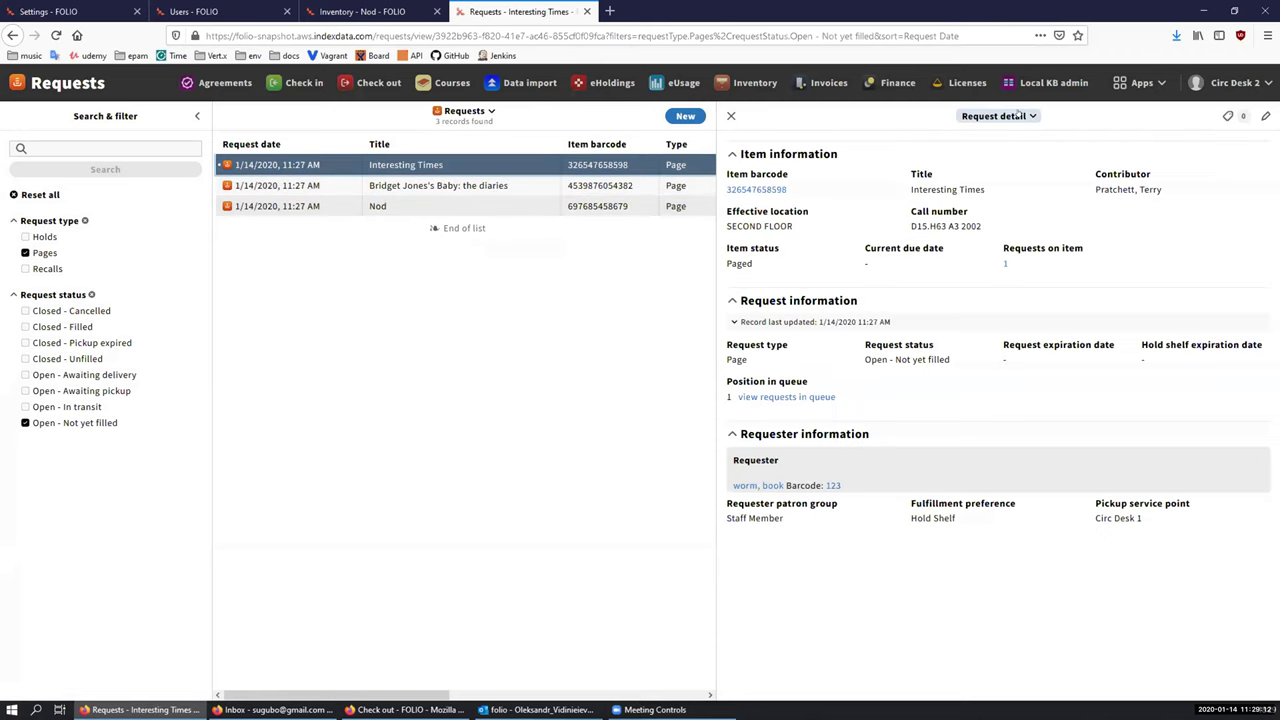
{"action": "left_click", "coordinate": [1020, 116]}
{"action": "left_click", "coordinate": [927, 153]}
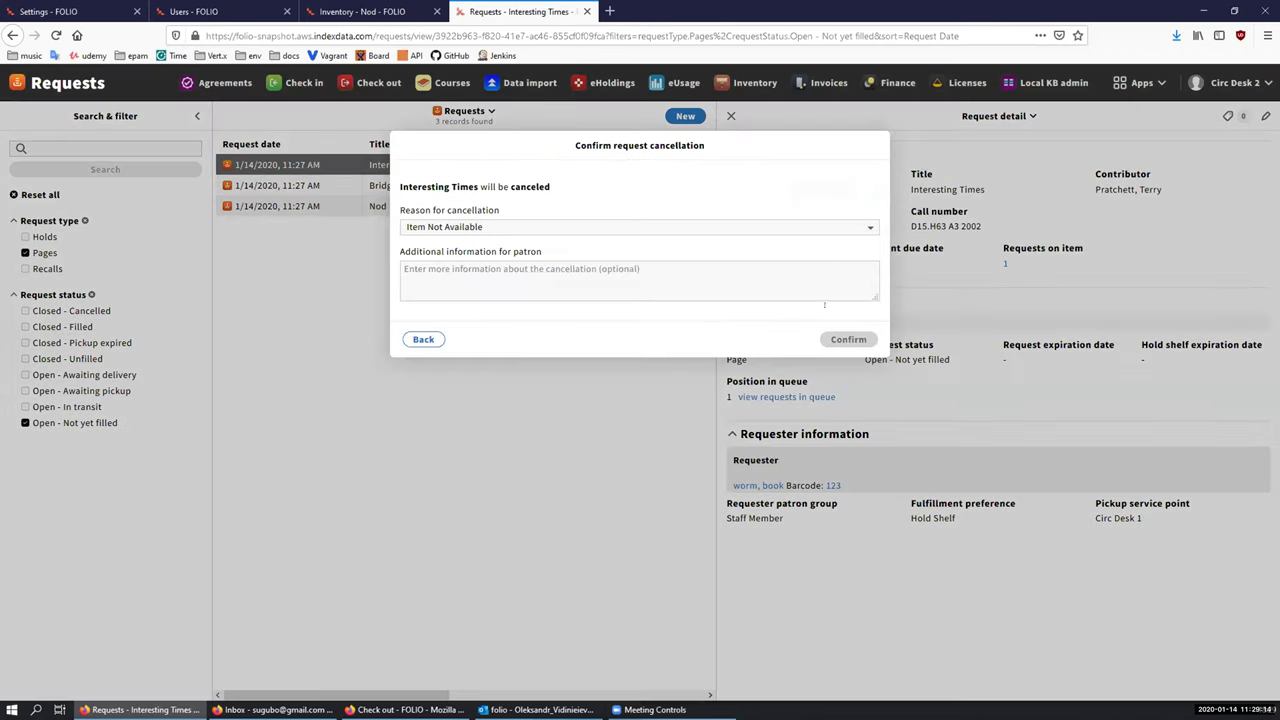
{"action": "left_click", "coordinate": [848, 339]}
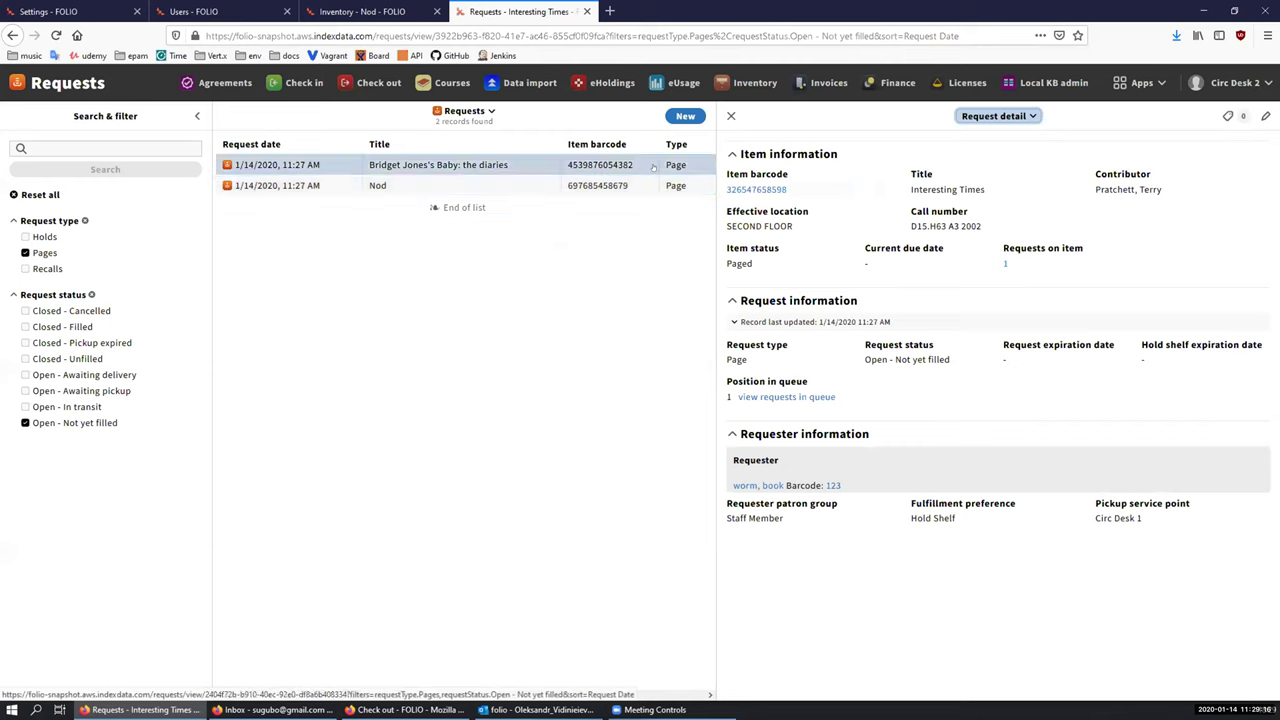
Step: Cancel the Bridget Jones's Baby and Nod page requests and close the request details
{"action": "left_click", "coordinate": [1005, 119]}
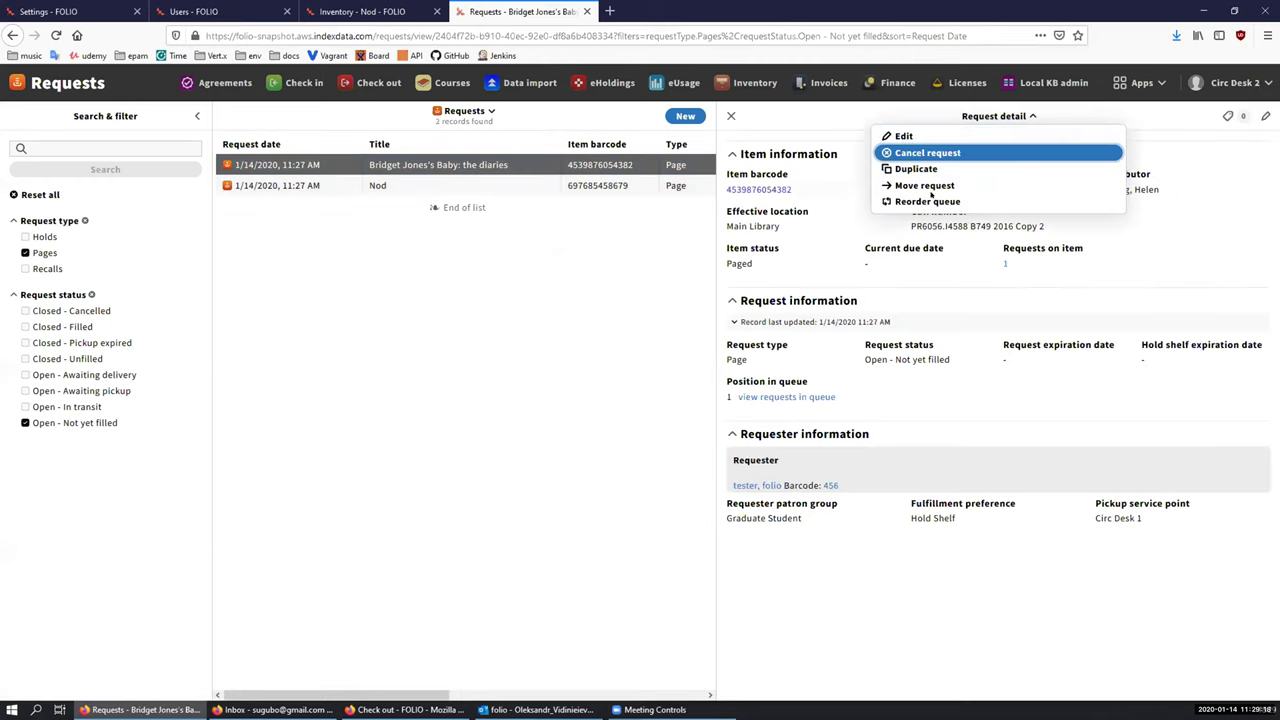
{"action": "left_click", "coordinate": [927, 152]}
{"action": "left_click", "coordinate": [378, 172]}
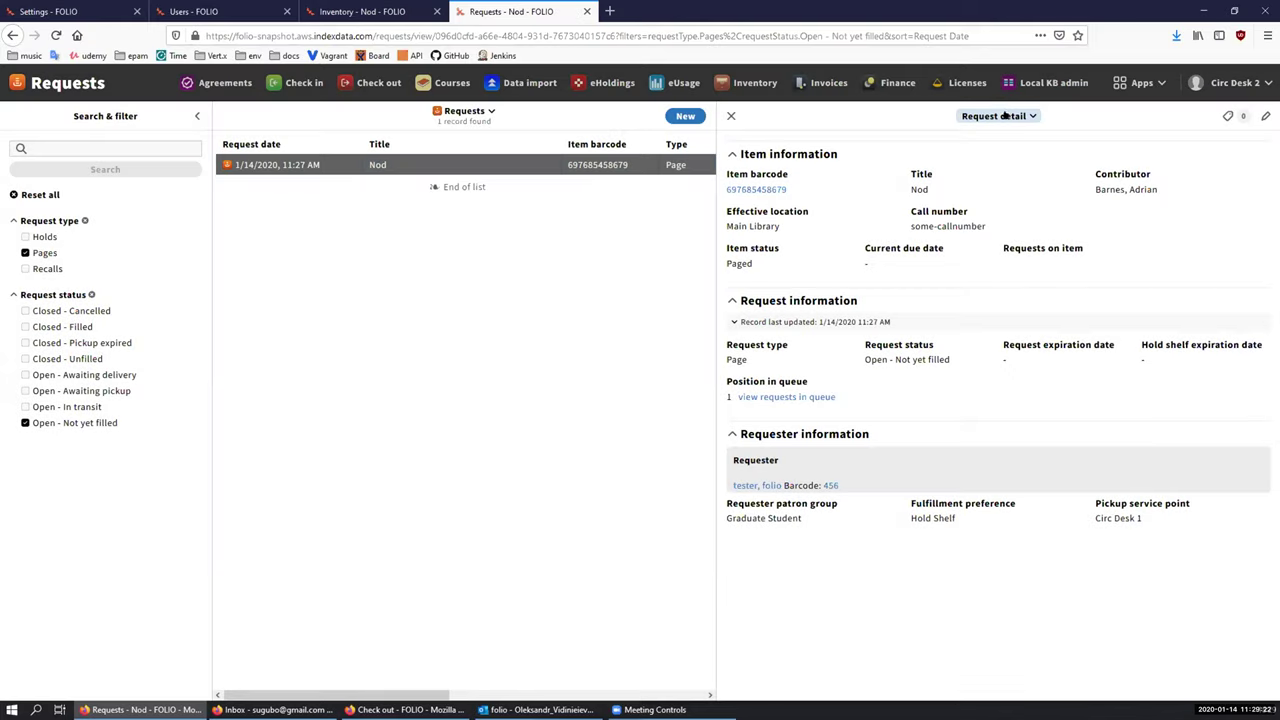
{"action": "left_click", "coordinate": [1002, 116]}
{"action": "left_click", "coordinate": [962, 152]}
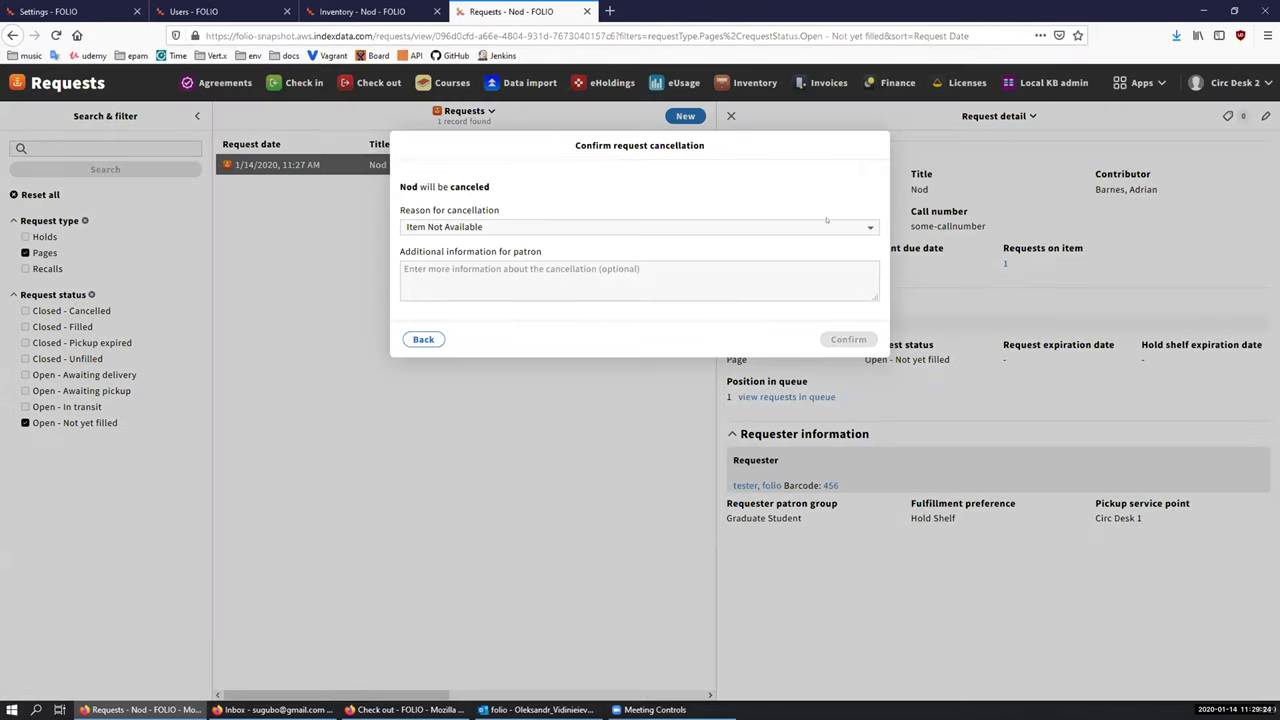
{"action": "left_click", "coordinate": [842, 348]}
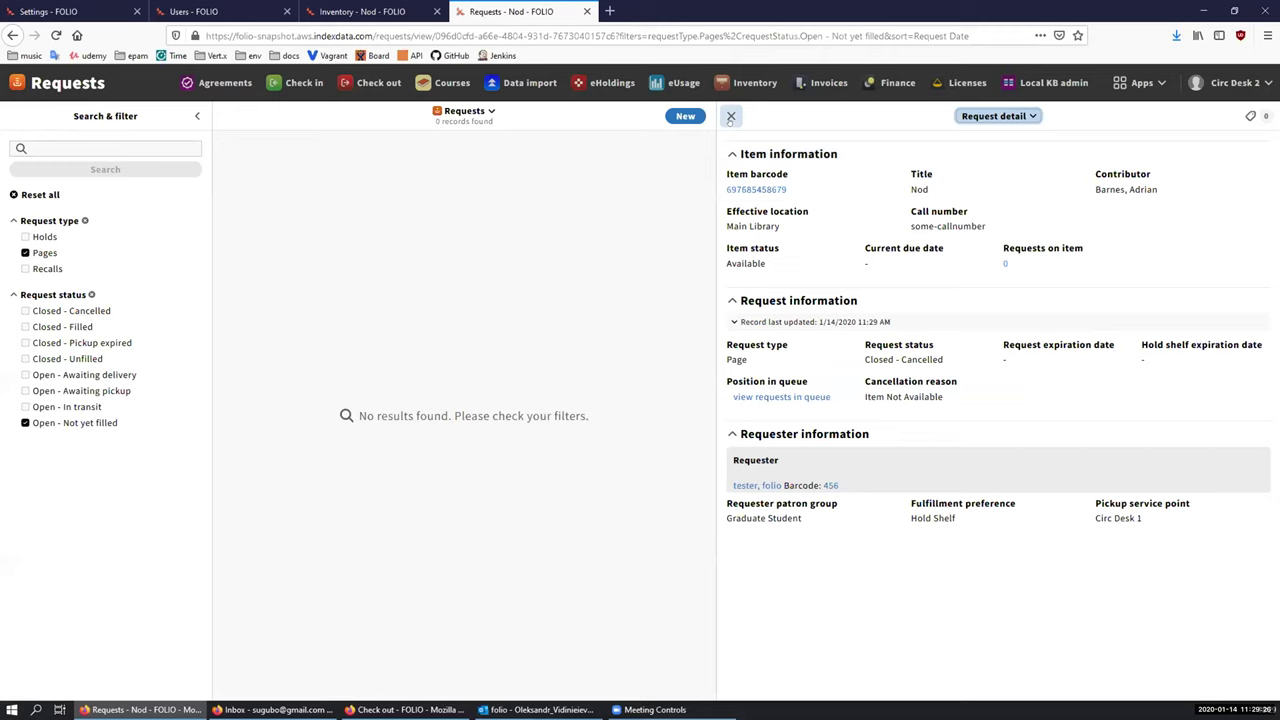
{"action": "left_click", "coordinate": [730, 118]}
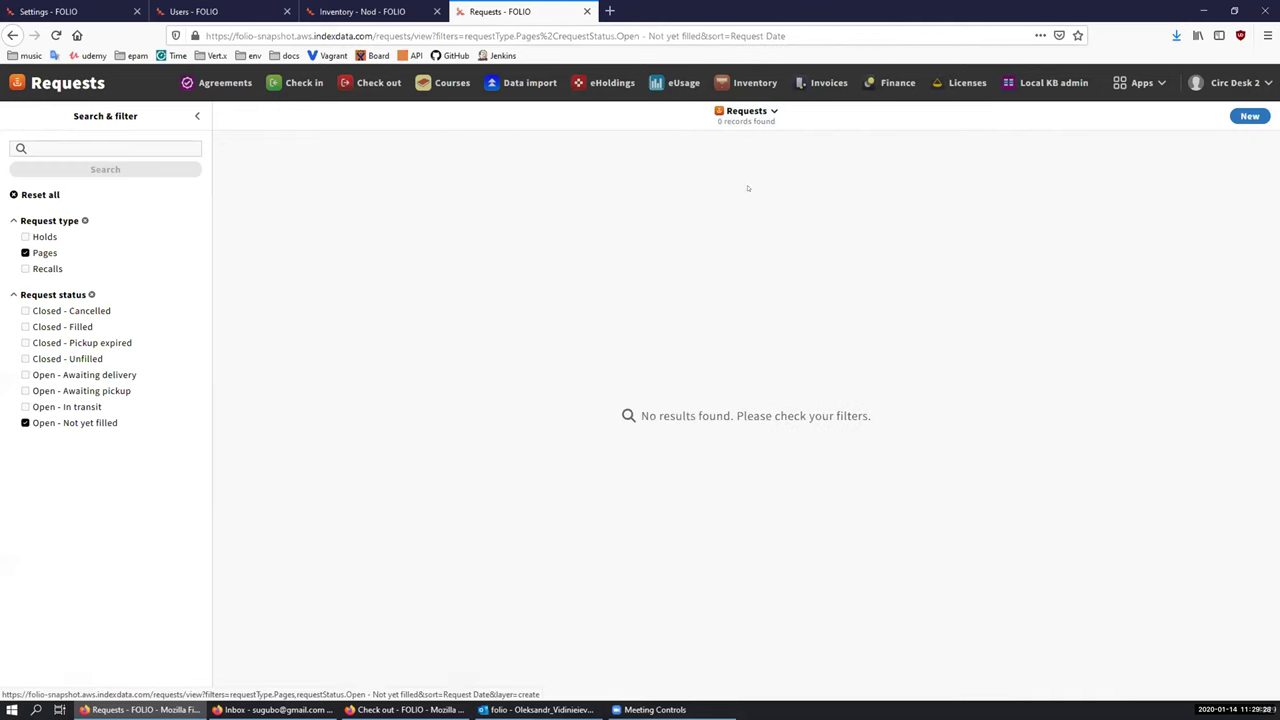
Step: In the Settings tab, show Circulation's patron notice templates and policies
{"action": "left_click", "coordinate": [99, 14]}
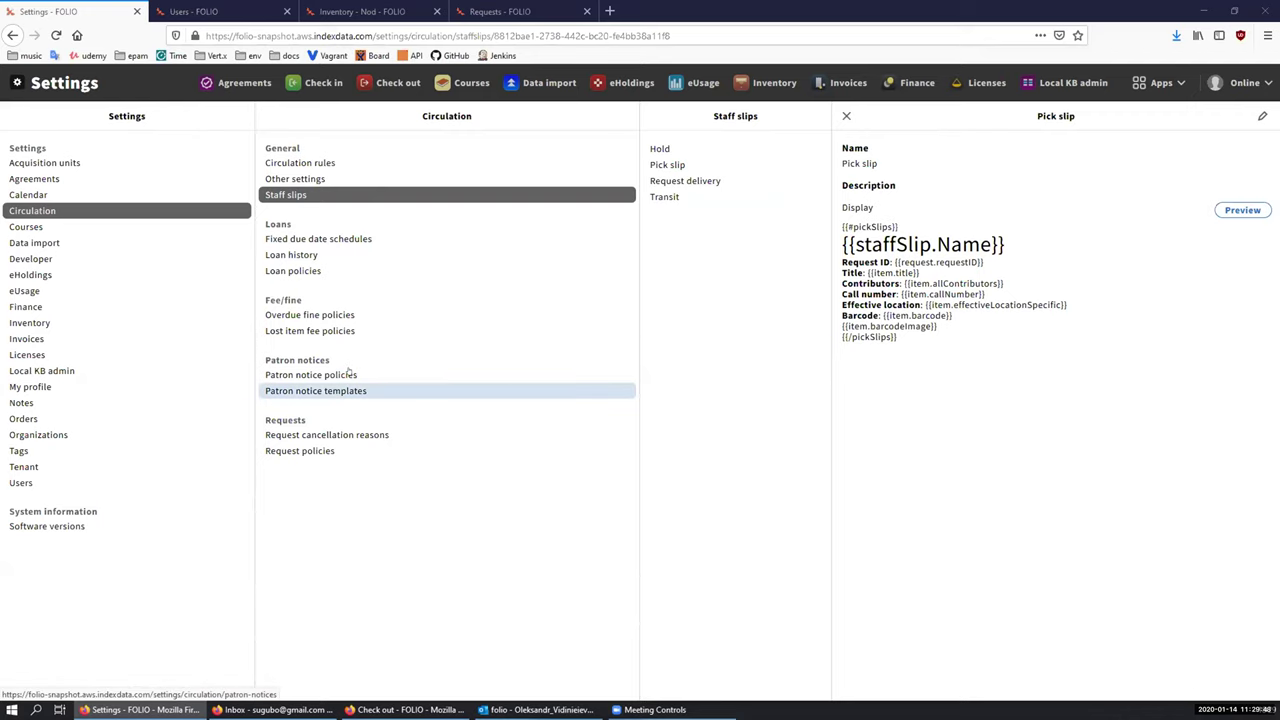
{"action": "left_click", "coordinate": [350, 386]}
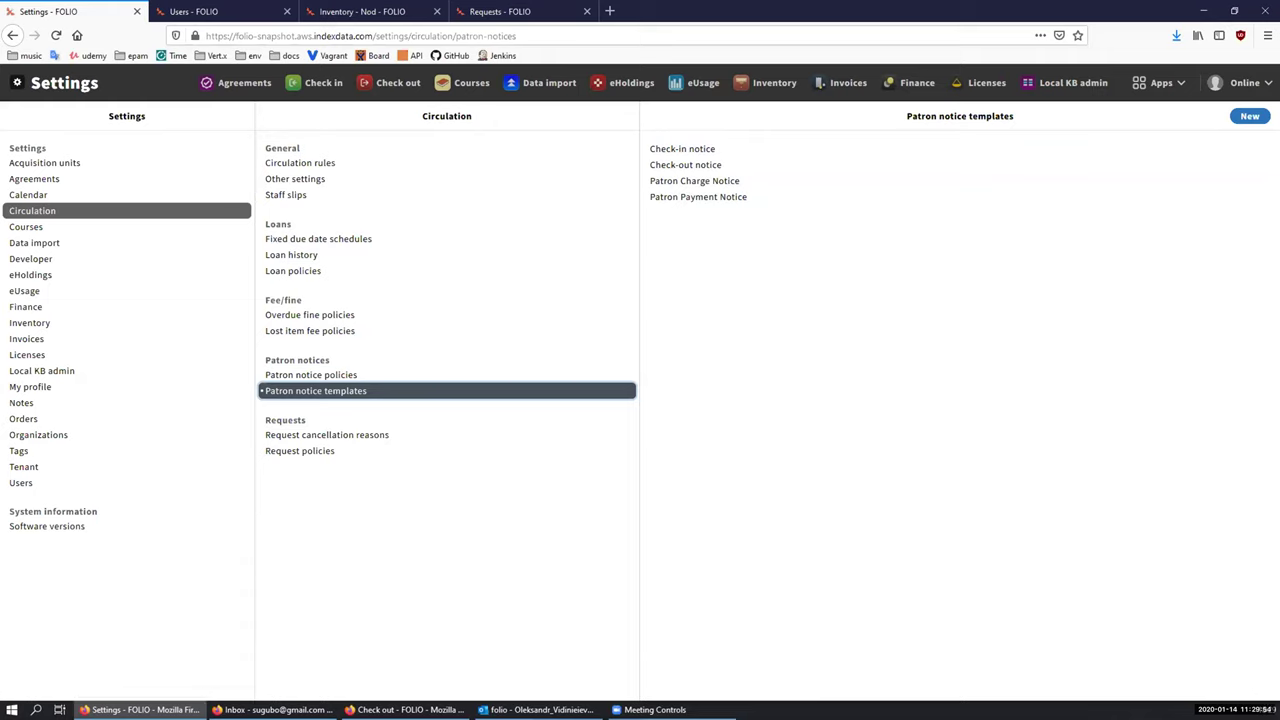
{"action": "left_click", "coordinate": [345, 376]}
Step: Preview the Check-out notice template, highlighting its Loans lines, then list the patron notice policies
{"action": "left_click", "coordinate": [357, 395]}
{"action": "left_click", "coordinate": [712, 166]}
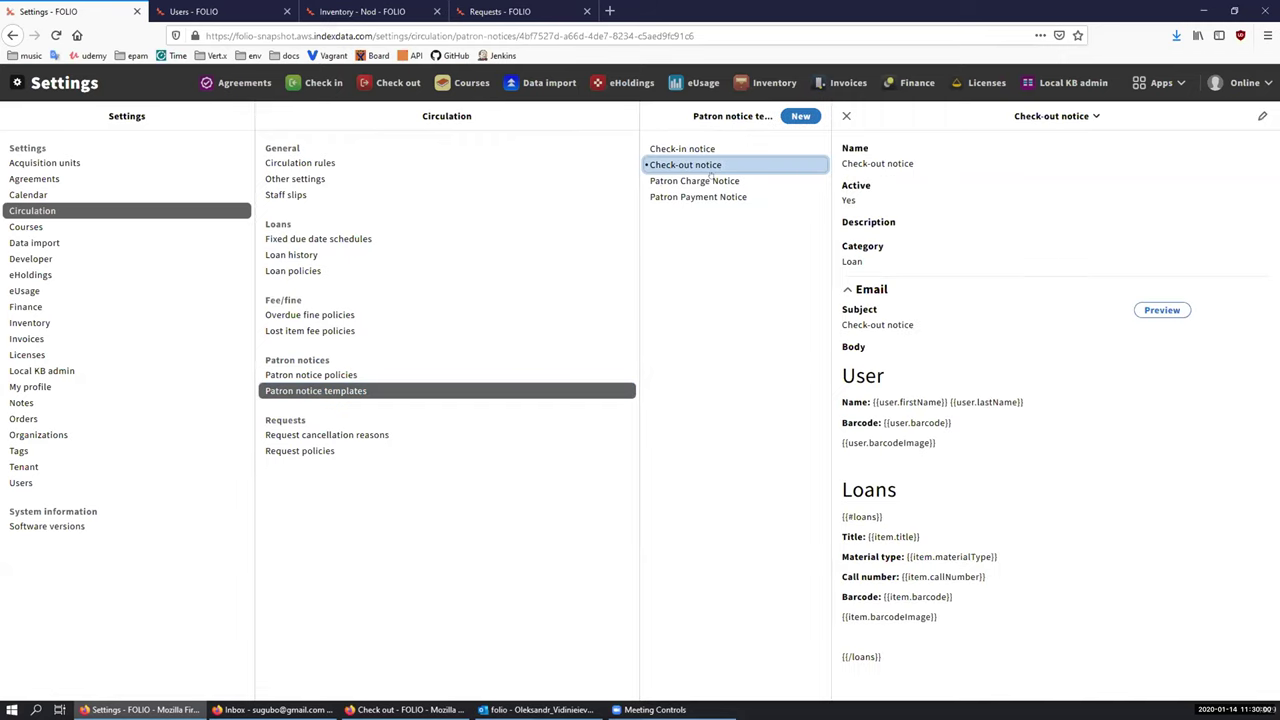
{"action": "left_click", "coordinate": [1162, 310]}
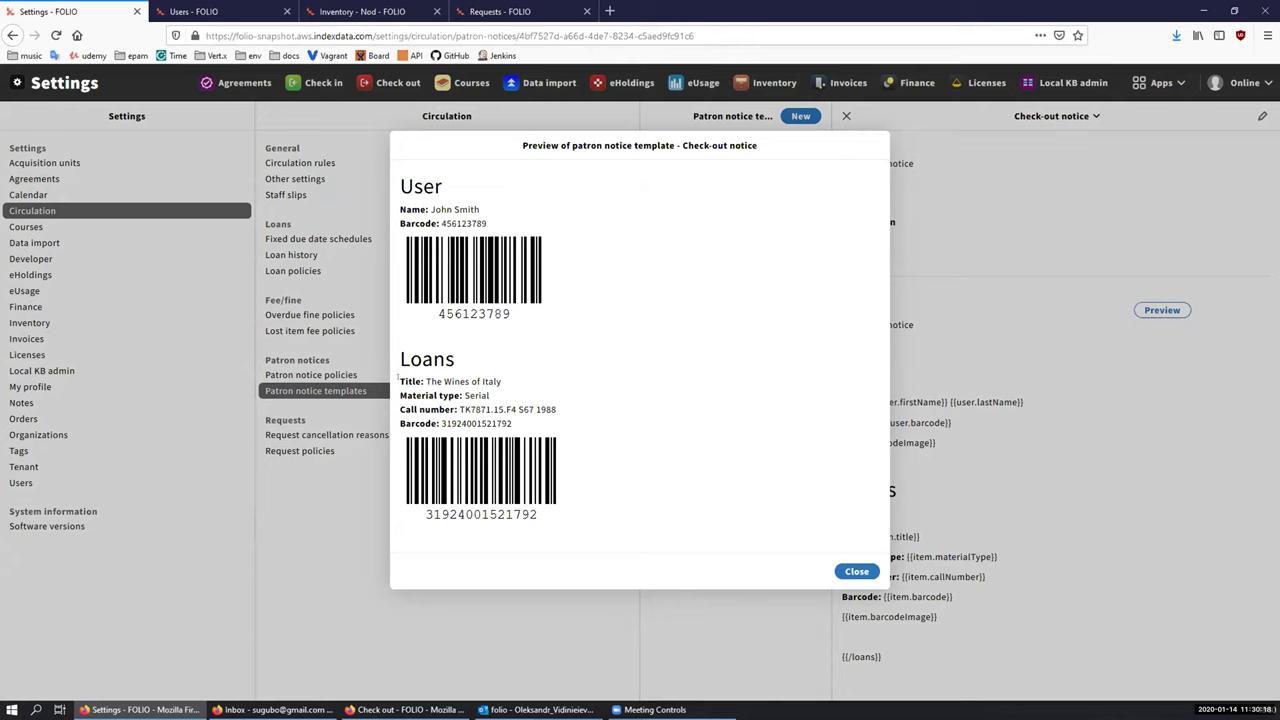
{"action": "left_click_drag", "start_coordinate": [398, 377], "coordinate": [556, 426]}
{"action": "left_click", "coordinate": [548, 518]}
{"action": "left_click_drag", "start_coordinate": [537, 516], "coordinate": [400, 379]}
{"action": "left_click", "coordinate": [857, 571]}
{"action": "left_click", "coordinate": [377, 373]}
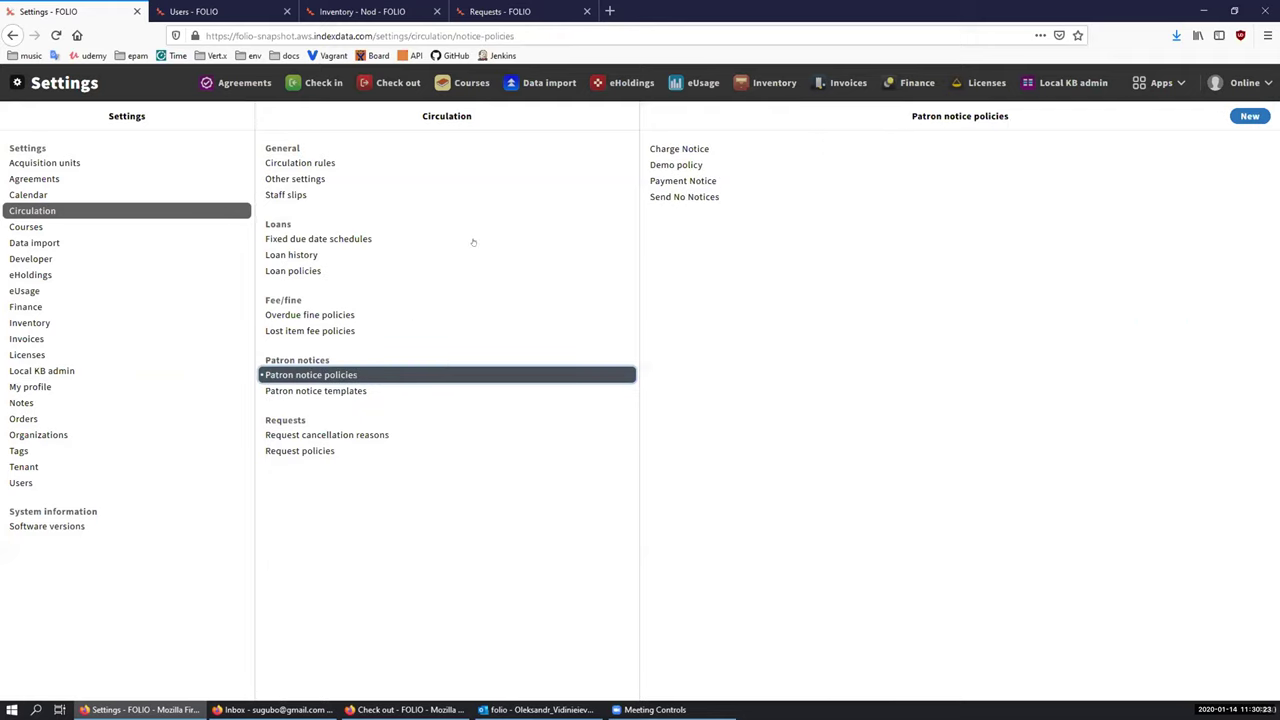
Step: Review Demo policy's Check in trigger and the book rule's demo-policy in Circulation rules
{"action": "left_click", "coordinate": [700, 166]}
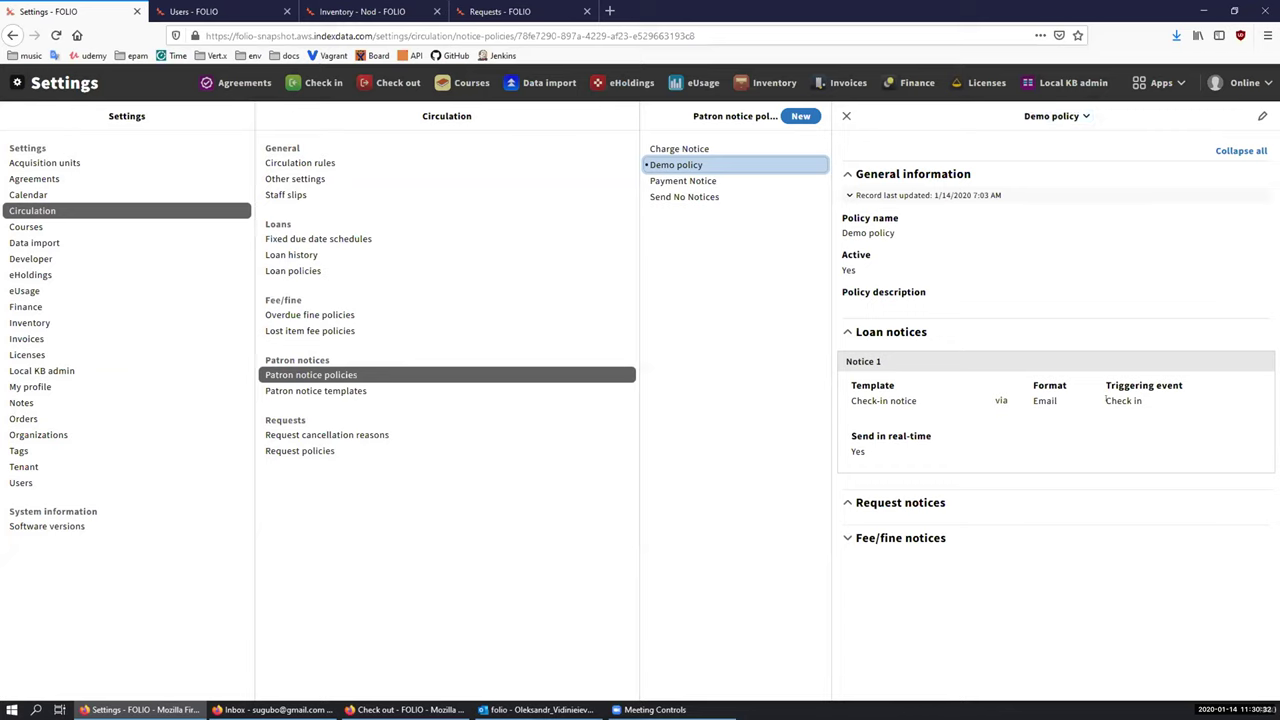
{"action": "left_click_drag", "start_coordinate": [1143, 400], "coordinate": [1100, 400]}
{"action": "left_click", "coordinate": [1102, 400]}
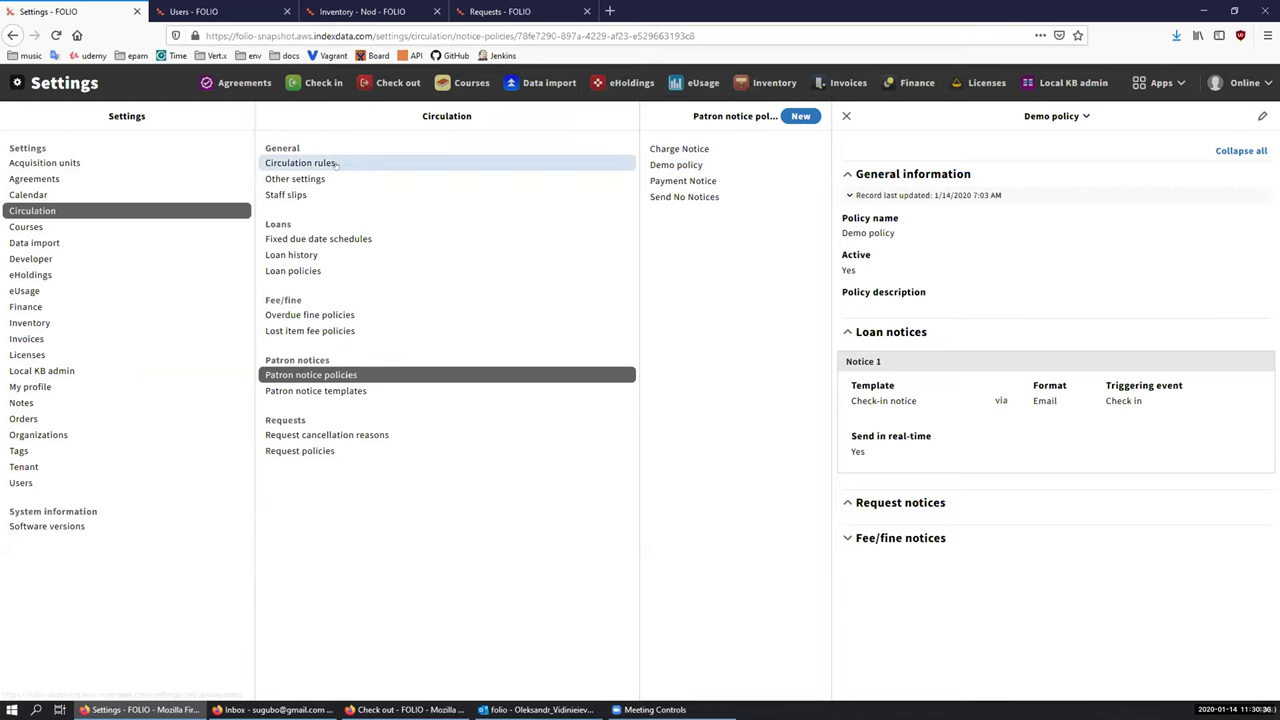
{"action": "left_click", "coordinate": [300, 163]}
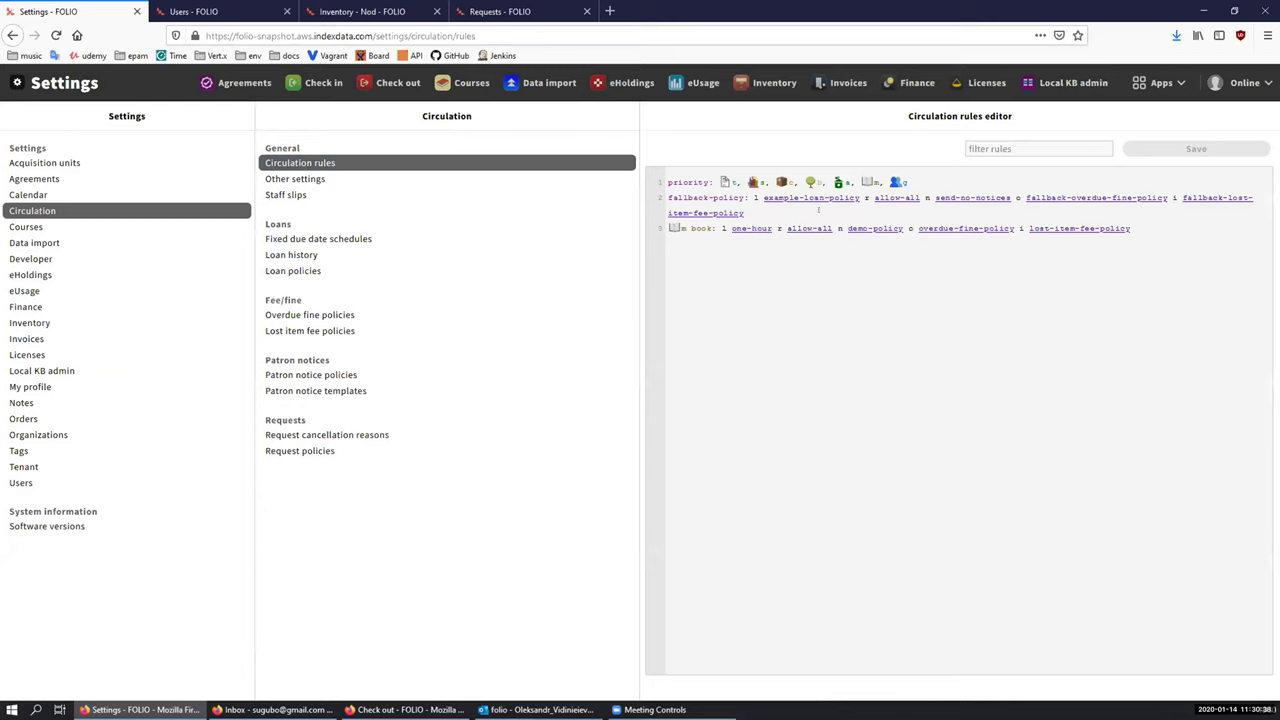
{"action": "left_click_drag", "start_coordinate": [904, 228], "coordinate": [848, 228]}
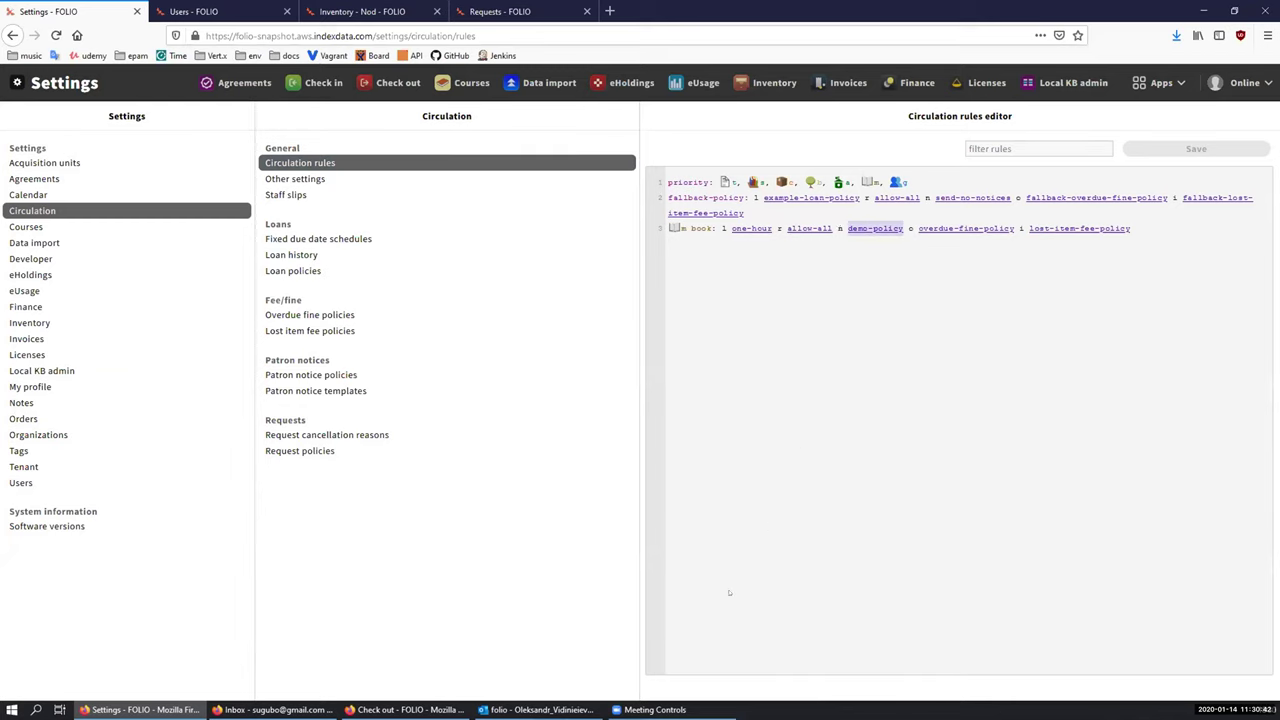
{"action": "left_click", "coordinate": [215, 11]}
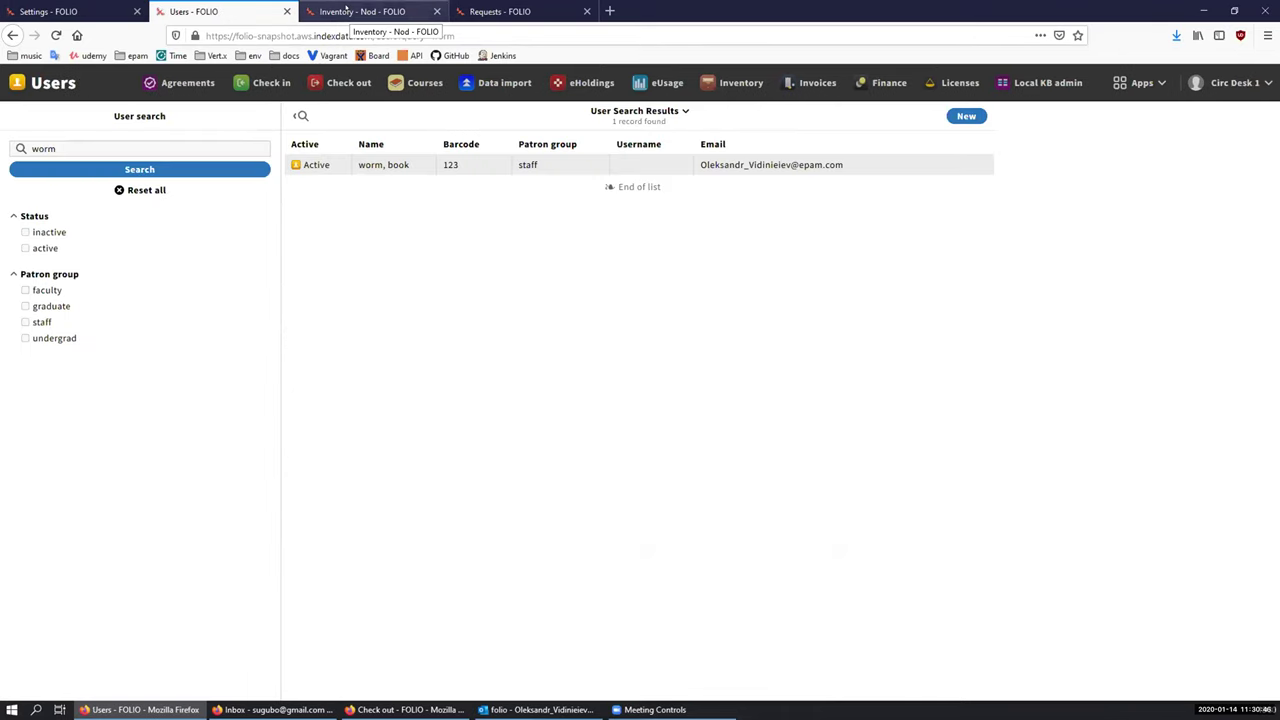
Step: Place Inventory beside Check out and check out the first Temeraire copy to patron 123
{"action": "left_click", "coordinate": [347, 10]}
{"action": "left_click", "coordinate": [355, 164]}
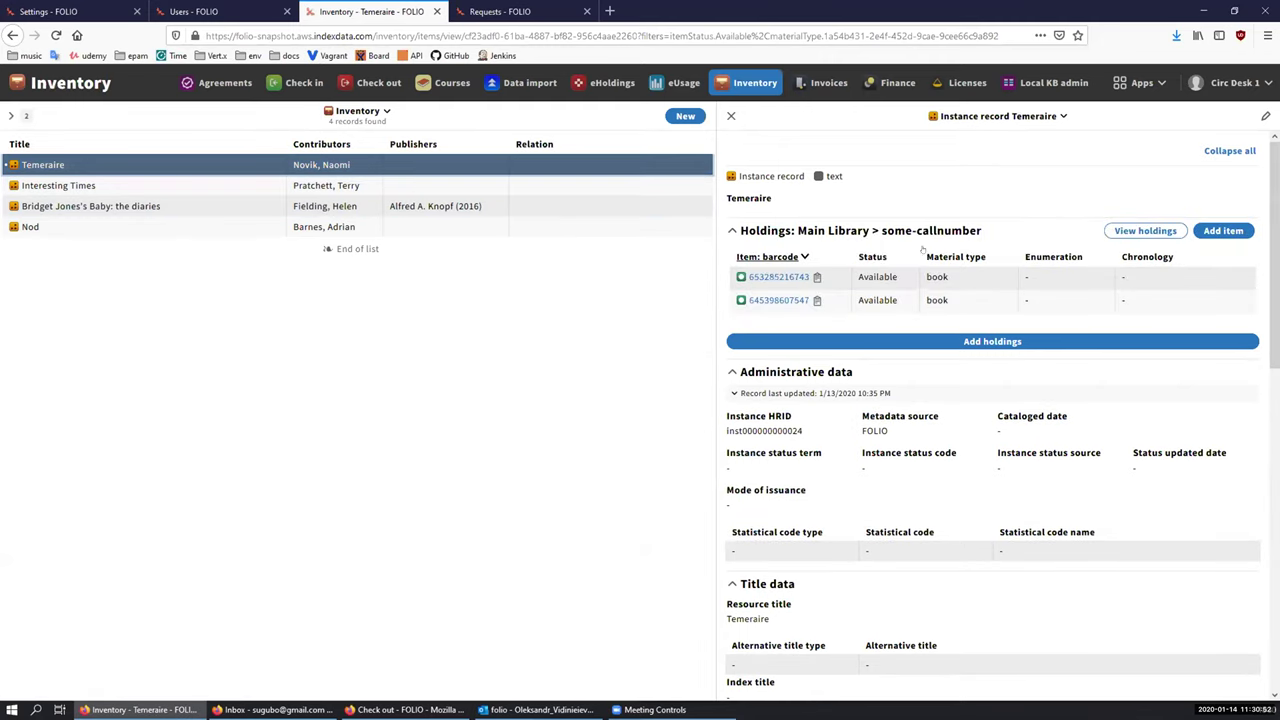
{"action": "key", "text": "super+Left"}
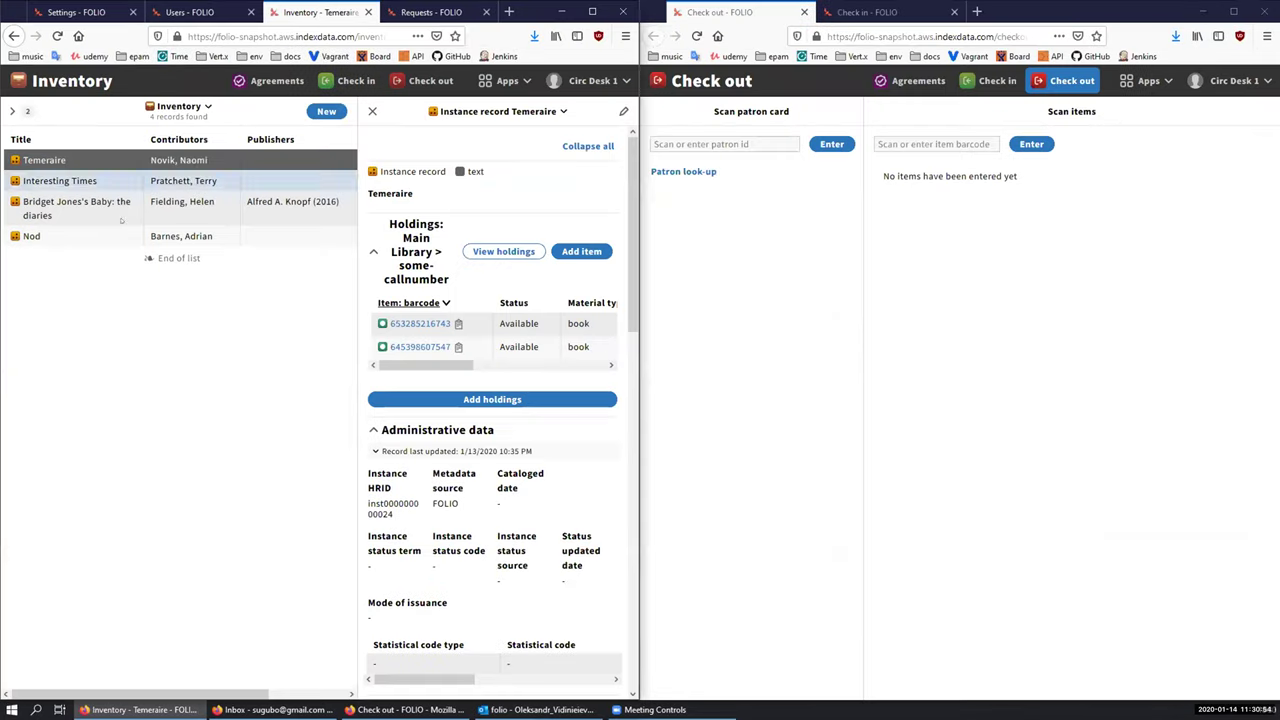
{"action": "left_click", "coordinate": [790, 36]}
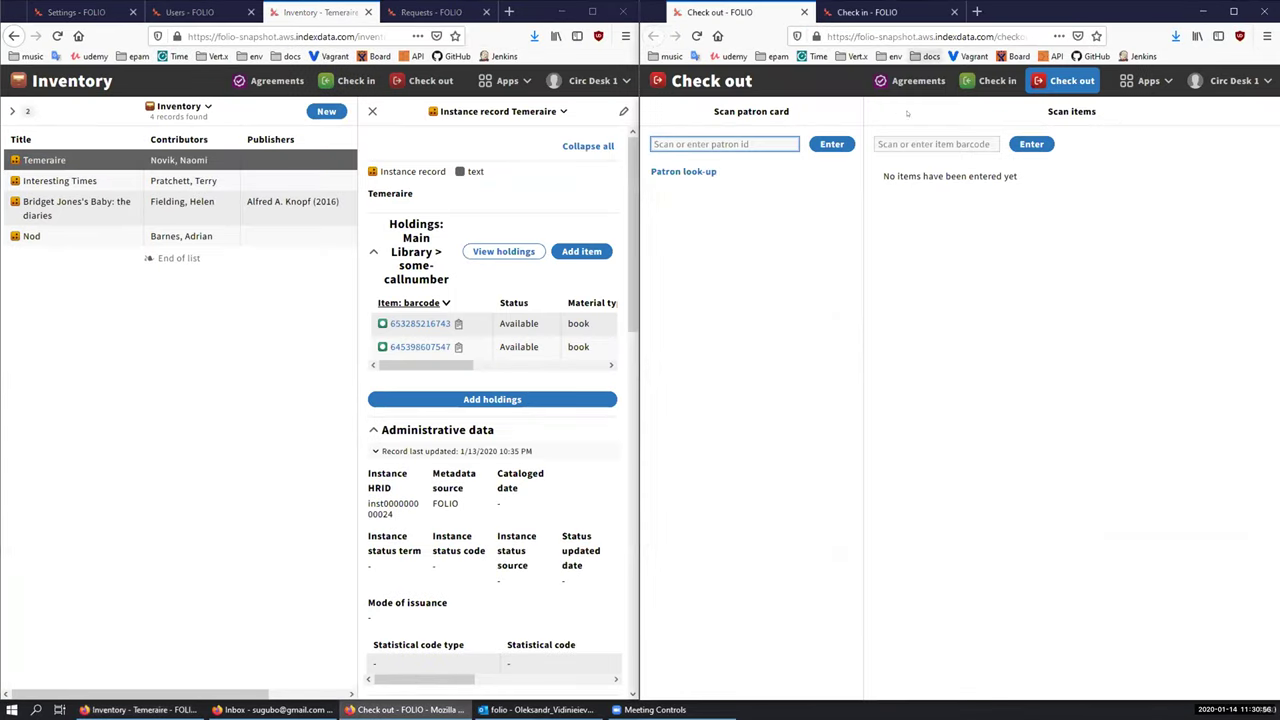
{"action": "left_click", "coordinate": [327, 300]}
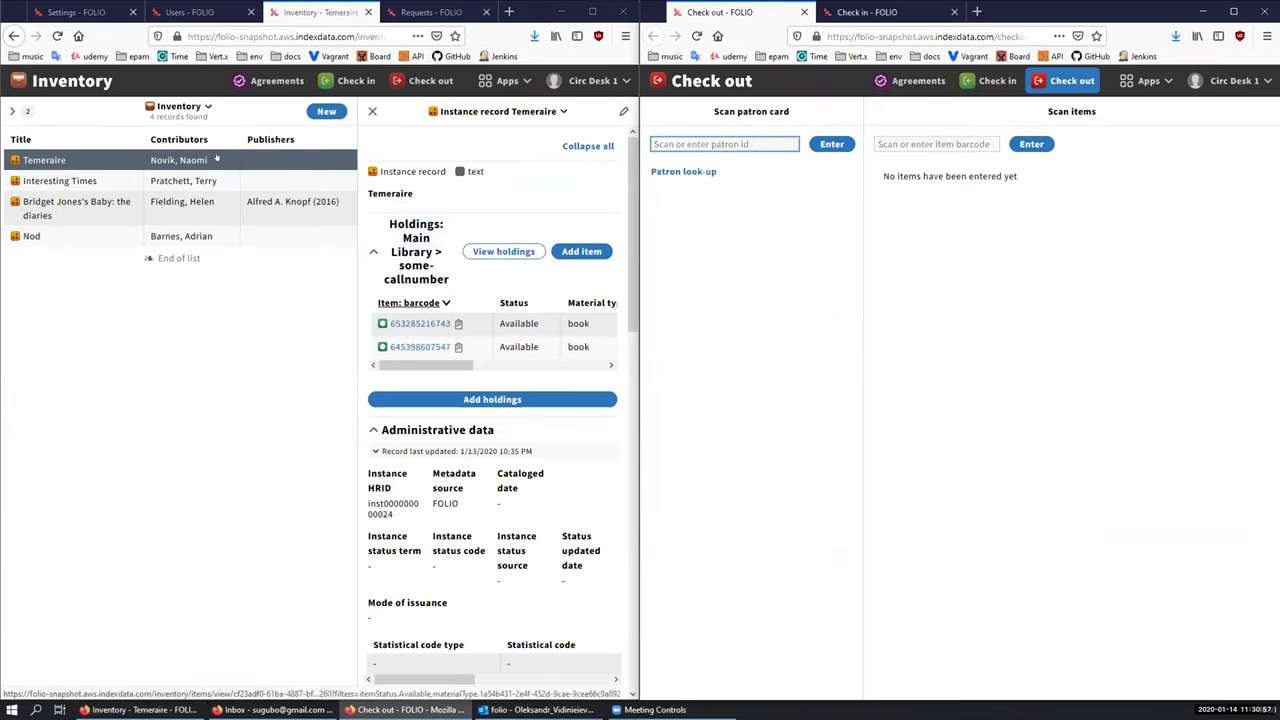
{"action": "left_click", "coordinate": [458, 323]}
{"action": "left_click", "coordinate": [708, 144]}
{"action": "type", "text": "123"}
{"action": "left_click", "coordinate": [831, 144]}
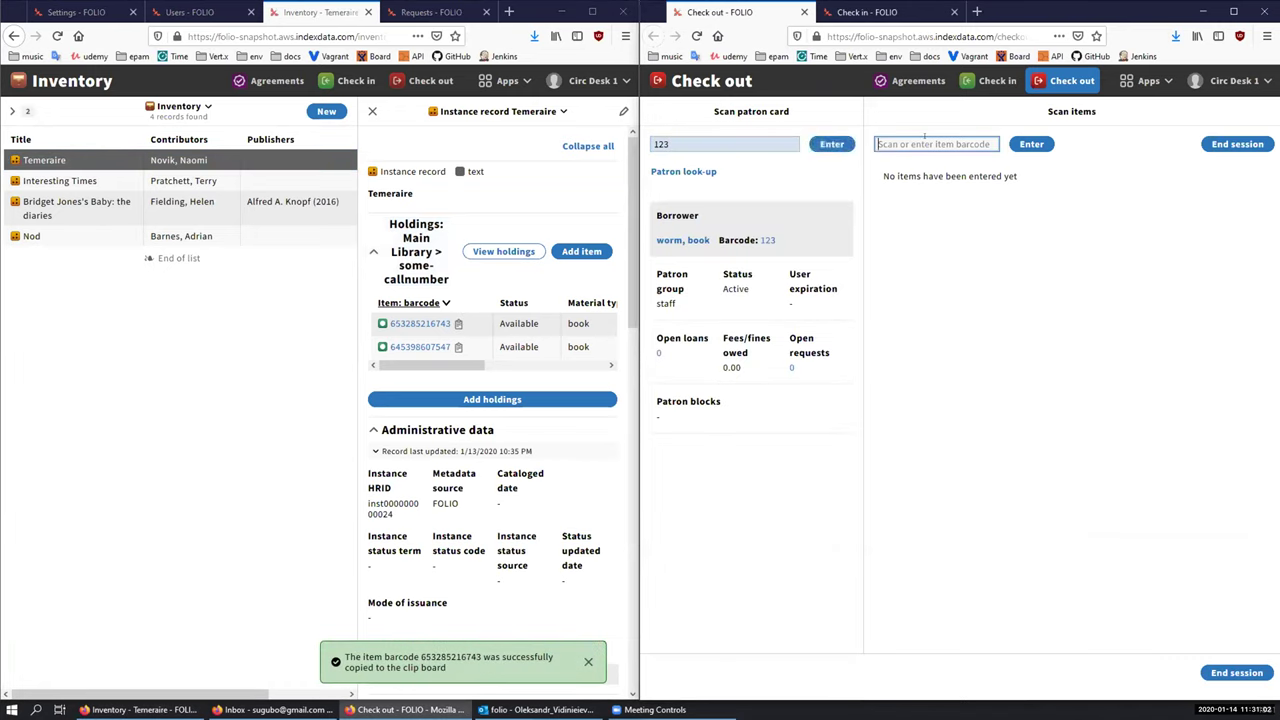
{"action": "key", "text": "ctrl+v"}
{"action": "left_click", "coordinate": [1018, 145]}
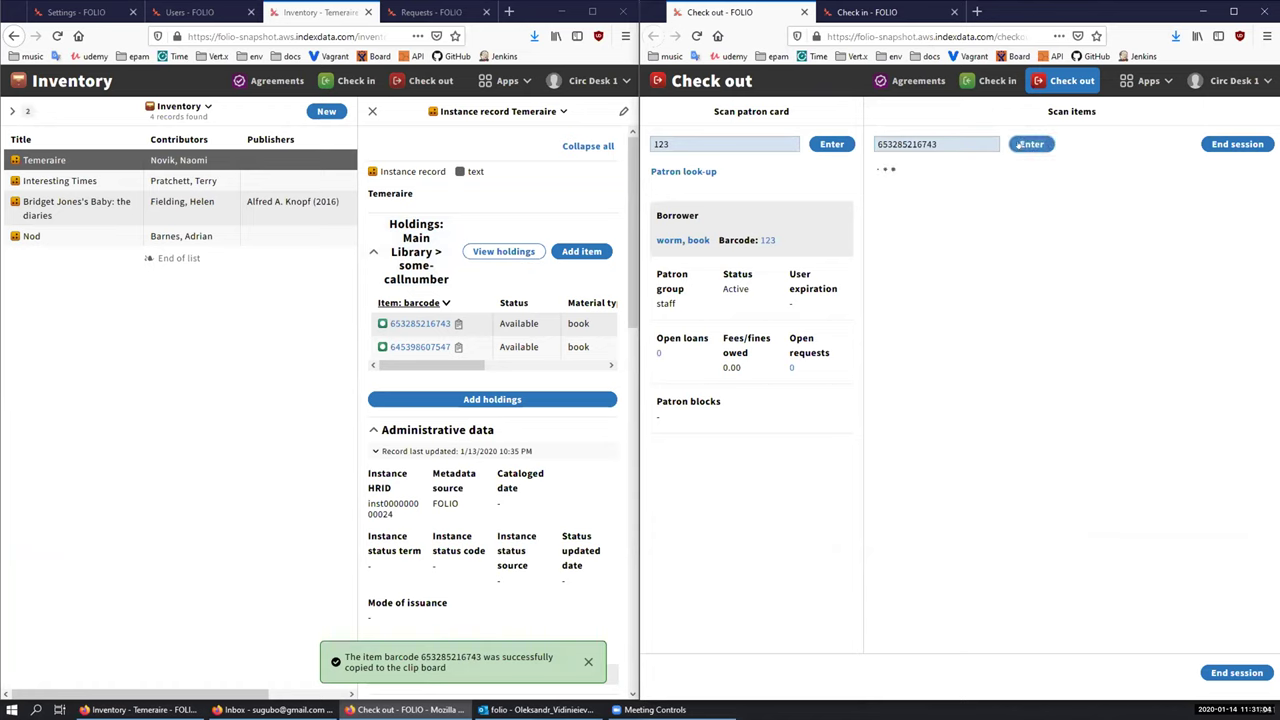
Step: Check out the Interesting Times item to patron 123 on a One Hour loan
{"action": "left_click", "coordinate": [305, 180]}
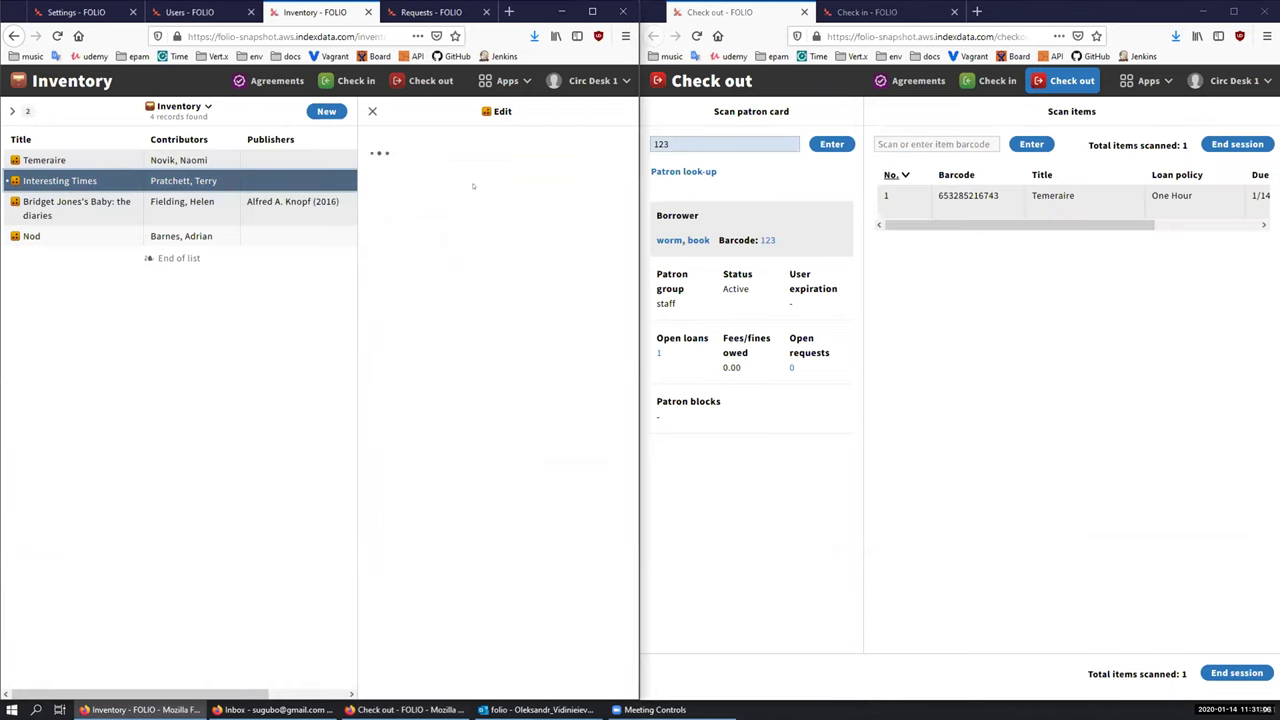
{"action": "left_click", "coordinate": [457, 323]}
{"action": "left_click", "coordinate": [936, 144]}
{"action": "key", "text": "ctrl+v"}
{"action": "left_click", "coordinate": [1022, 144]}
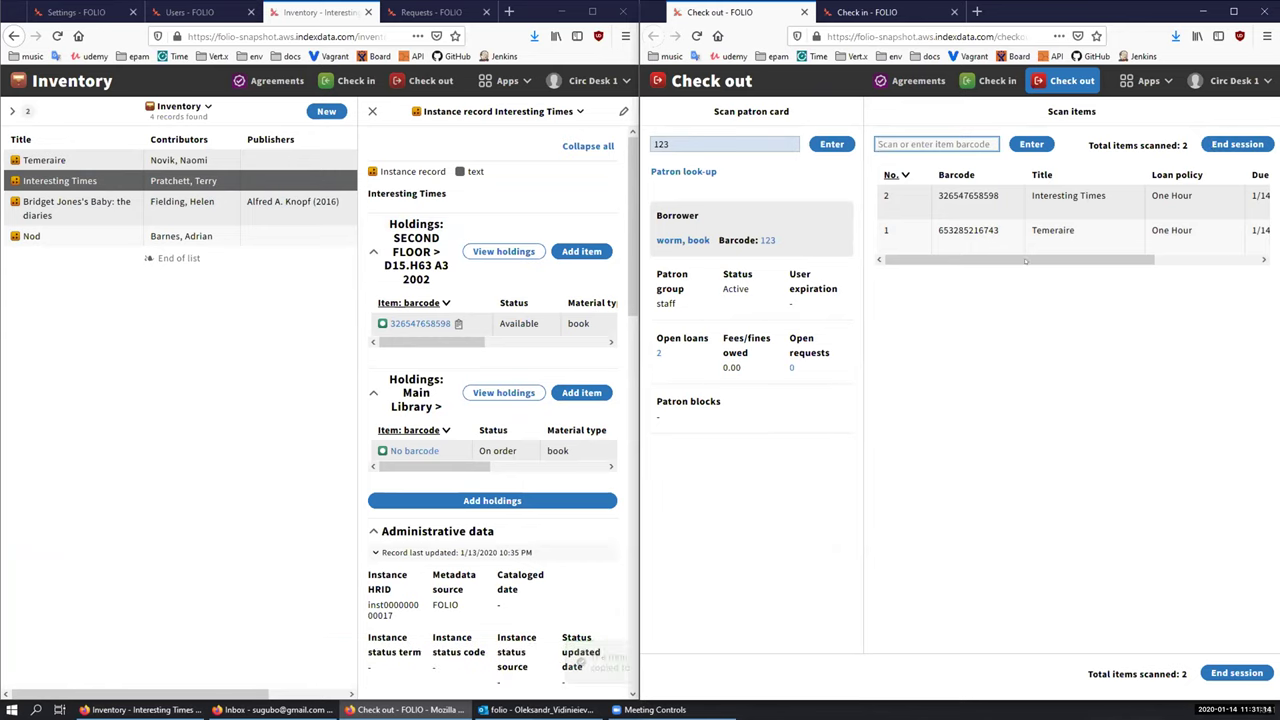
{"action": "scroll", "coordinate": [1025, 261], "scroll_direction": "right", "scroll_amount": 3}
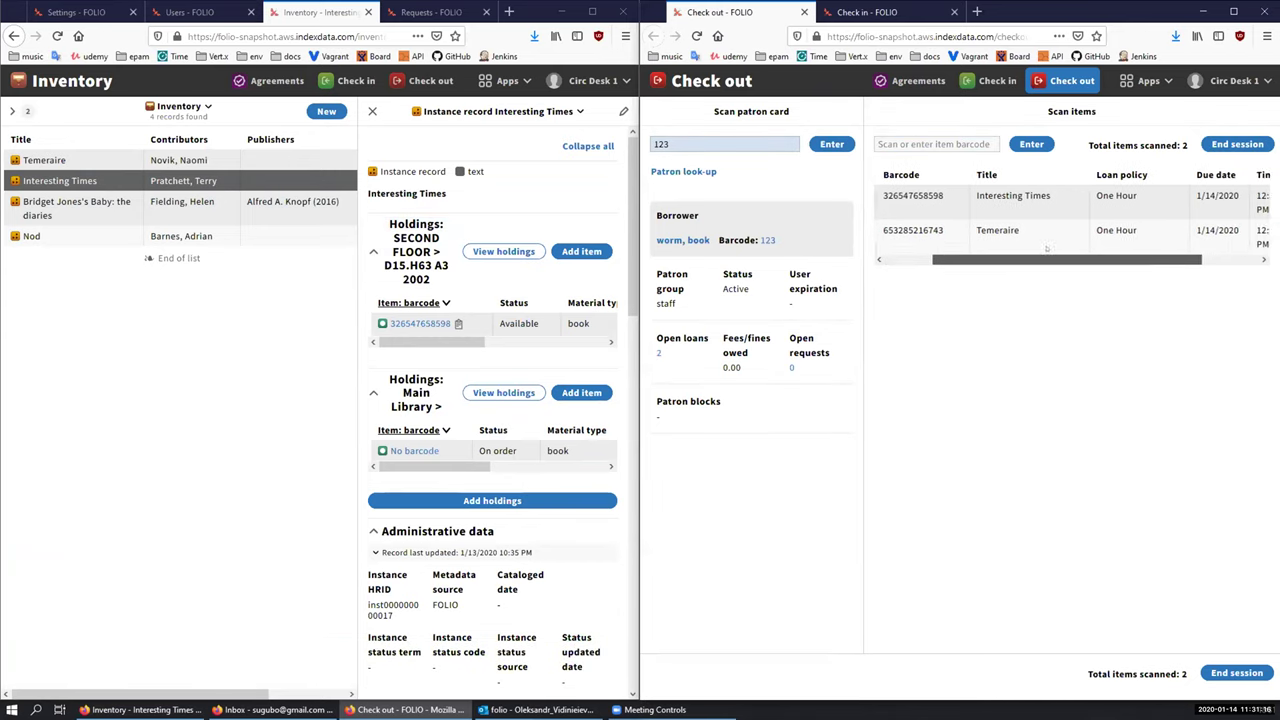
{"action": "scroll", "coordinate": [1047, 248], "scroll_direction": "left", "scroll_amount": 3}
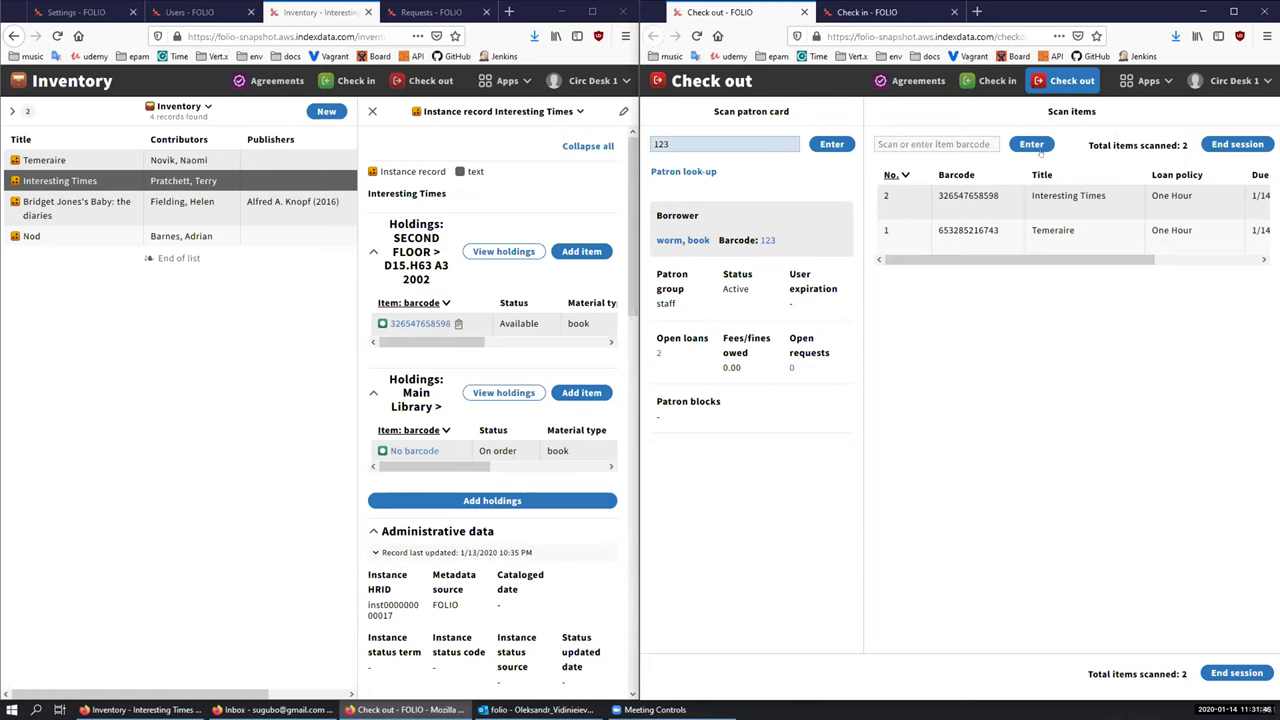
{"action": "left_click", "coordinate": [936, 140]}
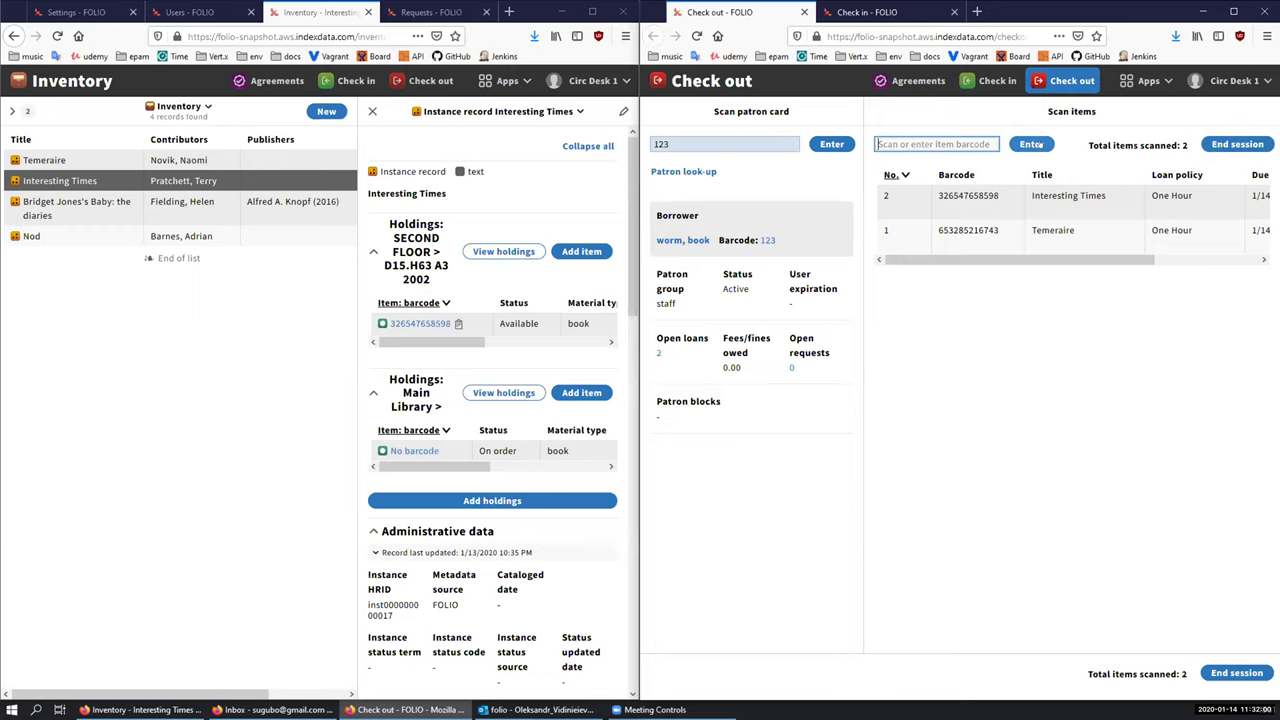
Step: End the previous session and check out the second Temeraire copy to patron 456
{"action": "left_click", "coordinate": [1213, 144]}
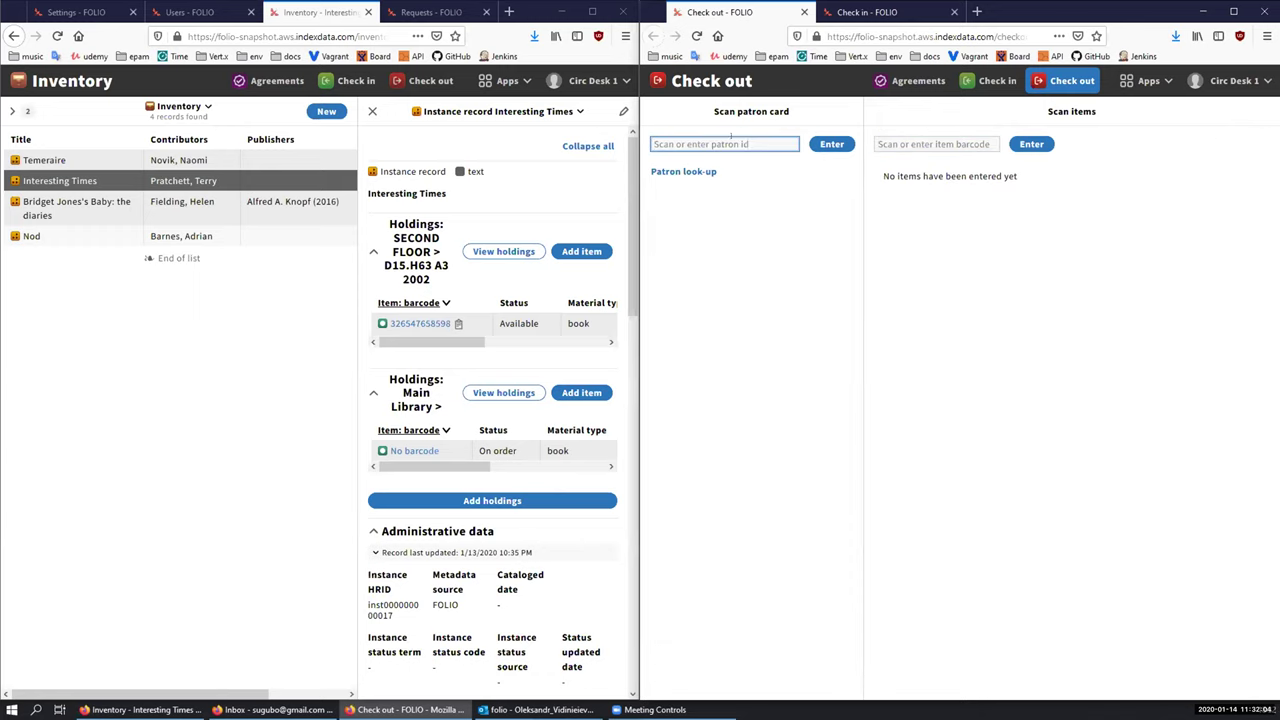
{"action": "type", "text": "456"}
{"action": "key", "text": "Return"}
{"action": "left_click", "coordinate": [228, 162]}
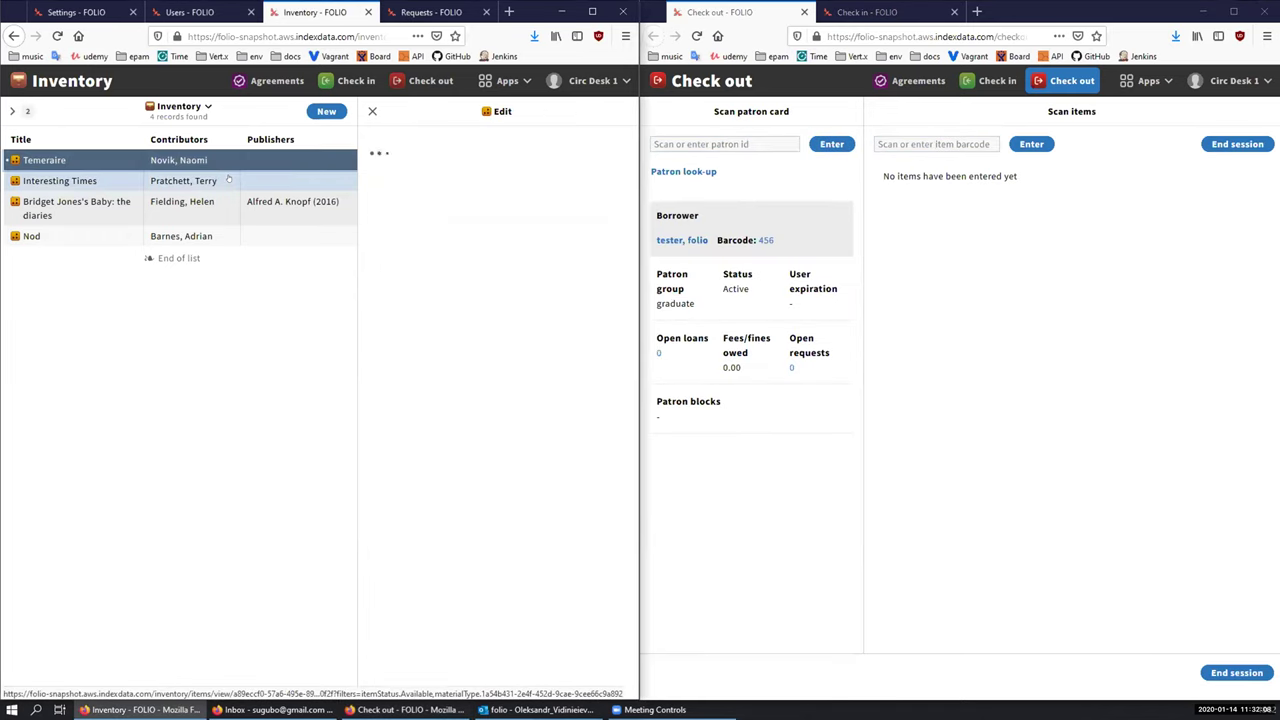
{"action": "left_click", "coordinate": [458, 346]}
{"action": "left_click", "coordinate": [900, 144]}
{"action": "key", "text": "ctrl+v"}
{"action": "key", "text": "Return"}
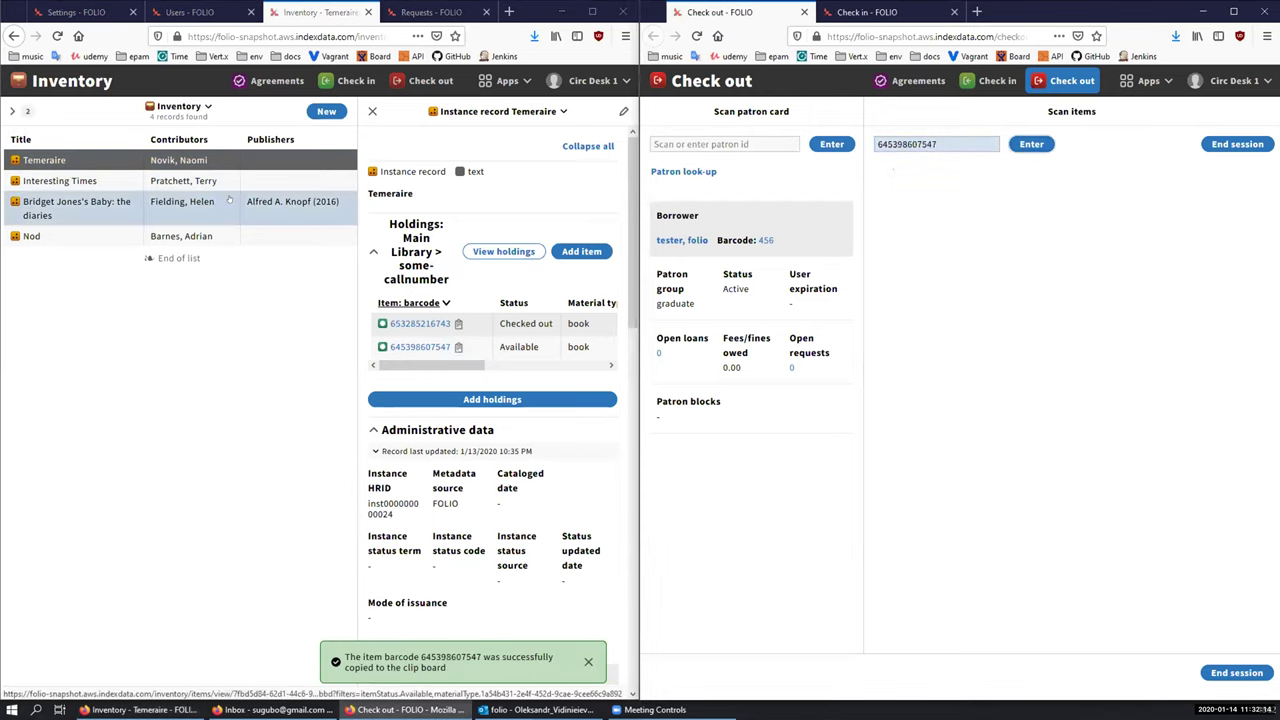
Step: Check out the Bridget Jones's Baby copy to patron 456 and end the session
{"action": "left_click", "coordinate": [229, 201]}
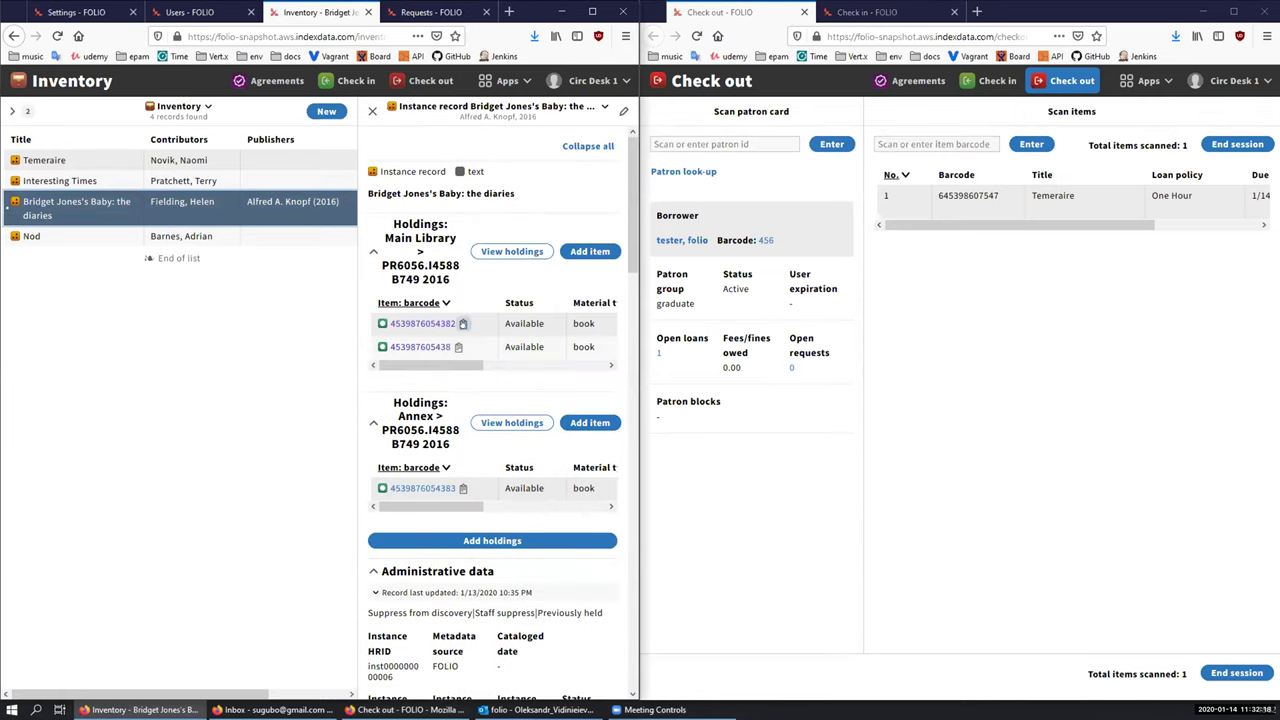
{"action": "left_click", "coordinate": [463, 323]}
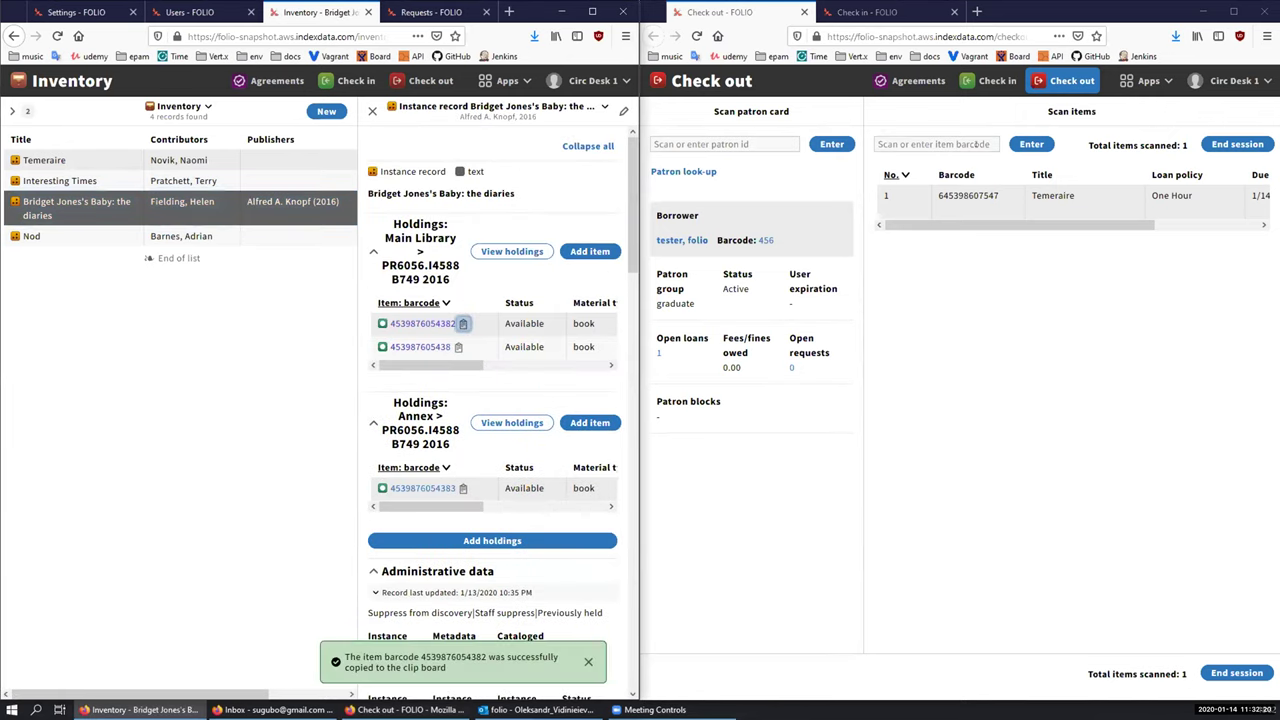
{"action": "left_click", "coordinate": [990, 144]}
{"action": "key", "text": "ctrl+v"}
{"action": "left_click", "coordinate": [1020, 144]}
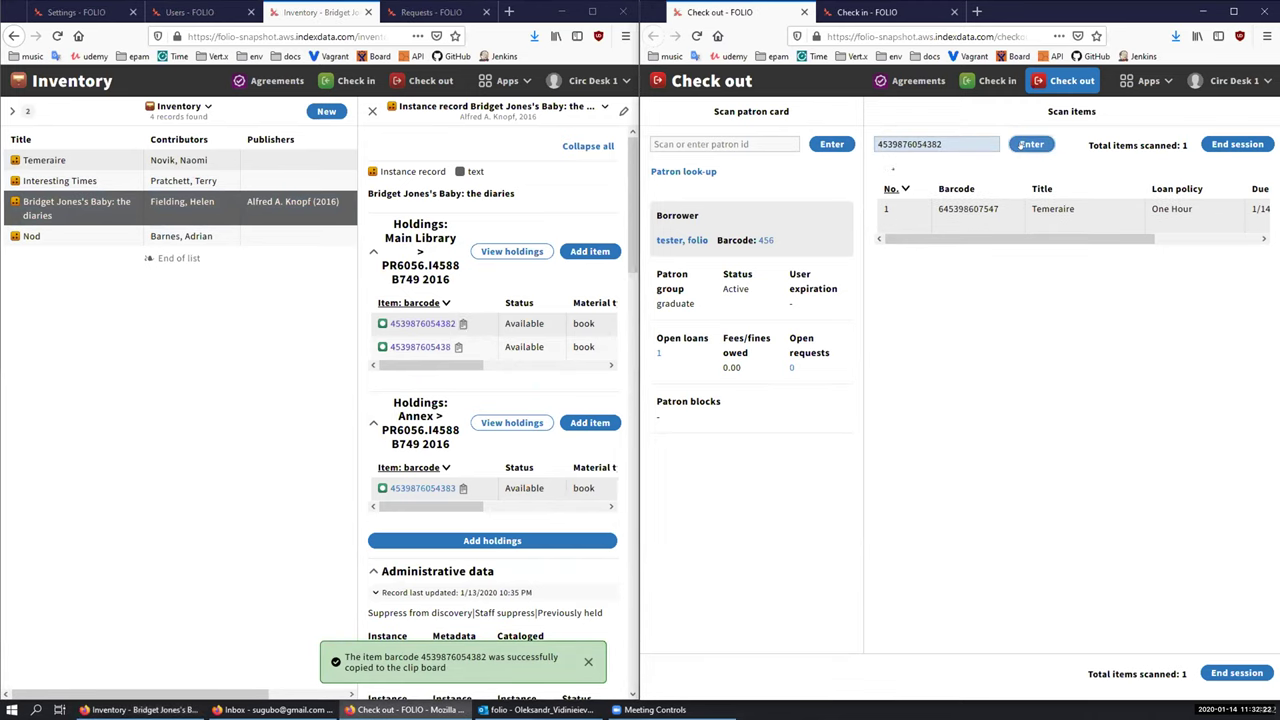
{"action": "left_click", "coordinate": [1236, 144]}
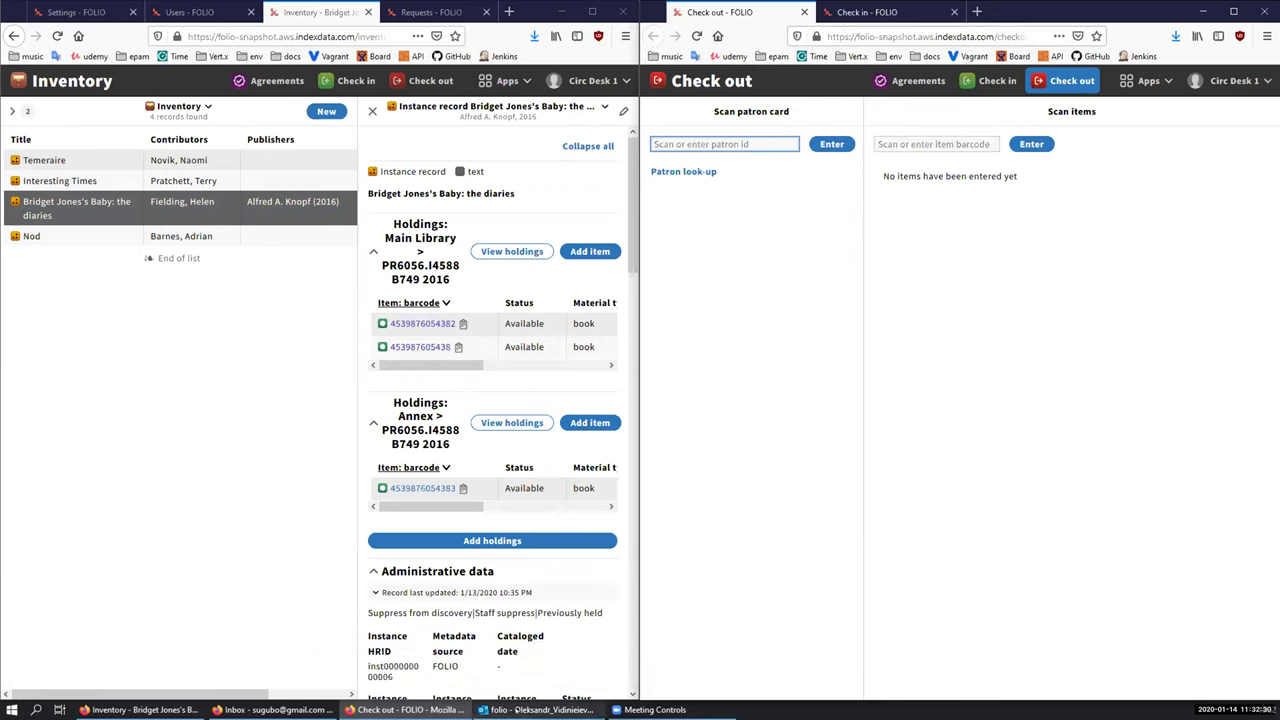
{"action": "mouse_move", "coordinate": [514, 710]}
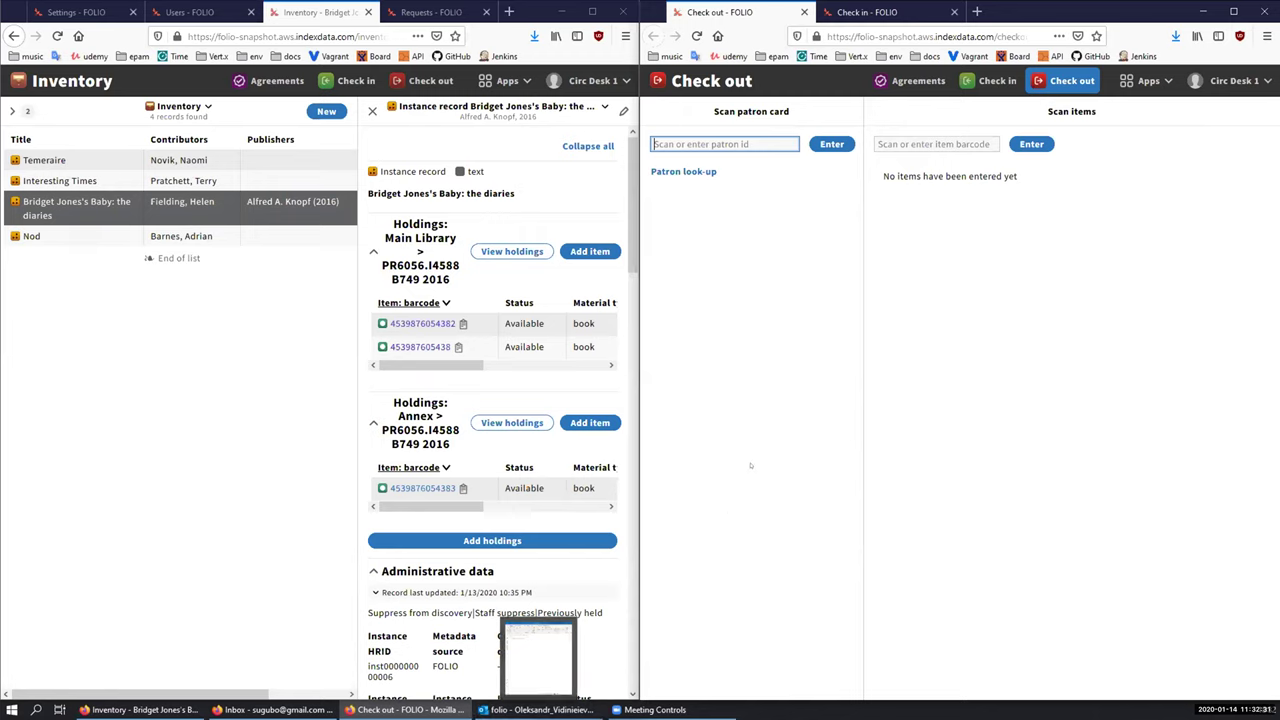
{"action": "left_click", "coordinate": [272, 710]}
{"action": "left_click", "coordinate": [537, 710]}
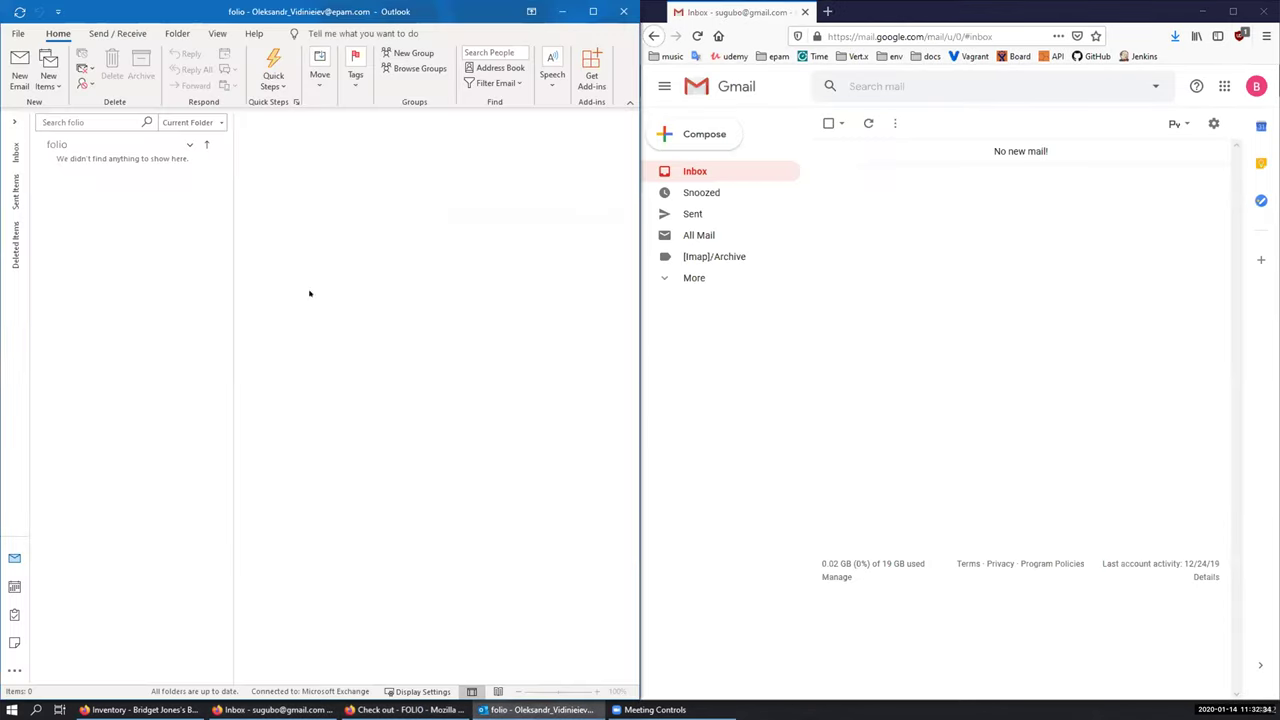
{"action": "left_click", "coordinate": [981, 302]}
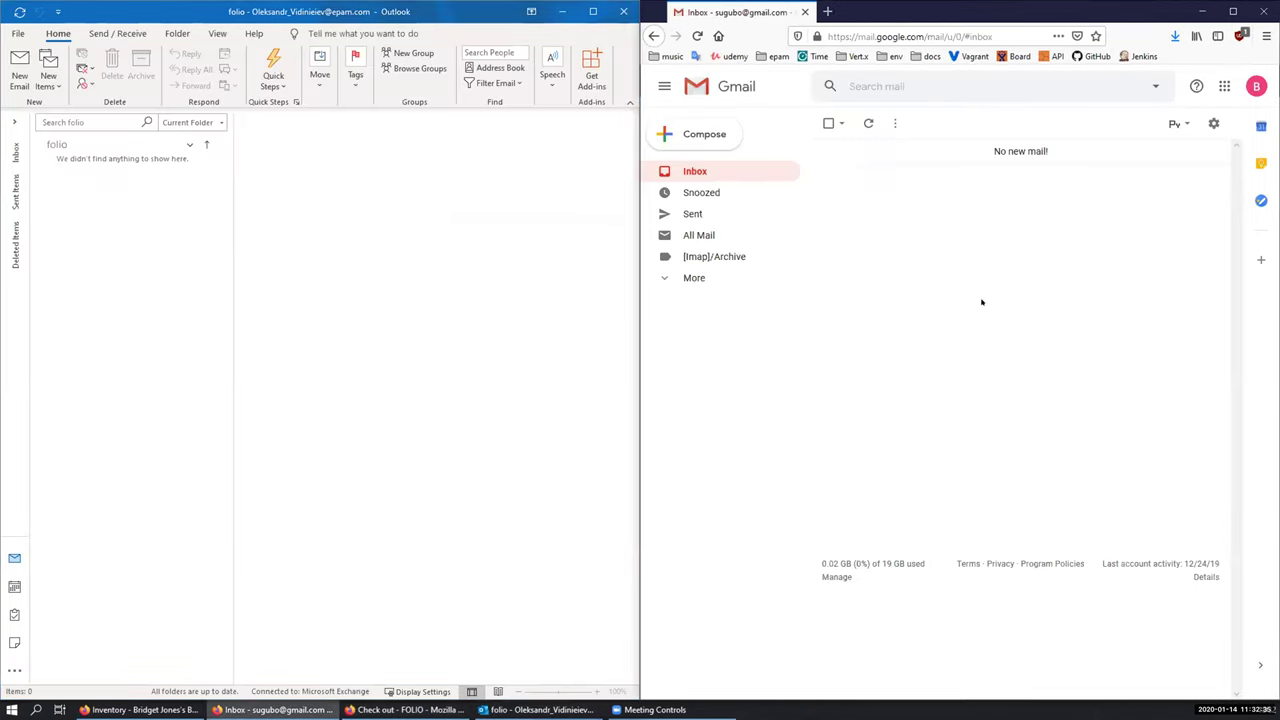
{"action": "left_click", "coordinate": [420, 346]}
{"action": "left_click", "coordinate": [868, 122]}
{"action": "left_click", "coordinate": [12, 13]}
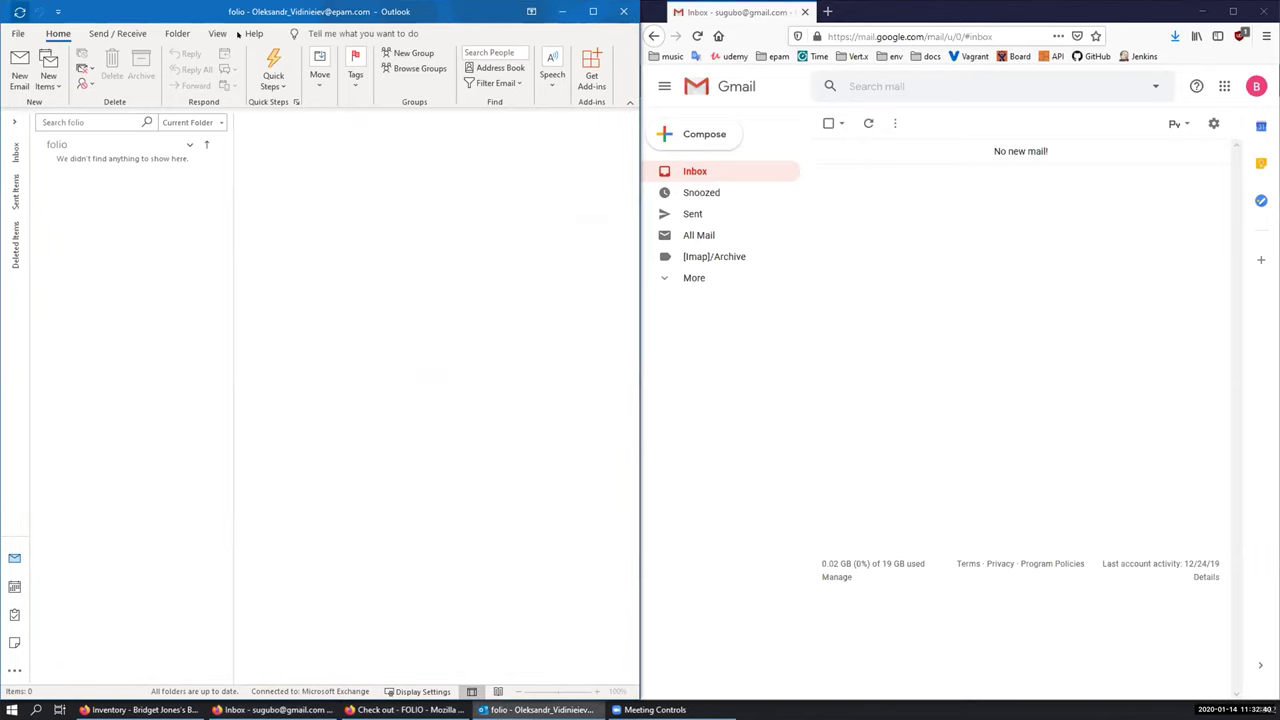
{"action": "left_click", "coordinate": [140, 709]}
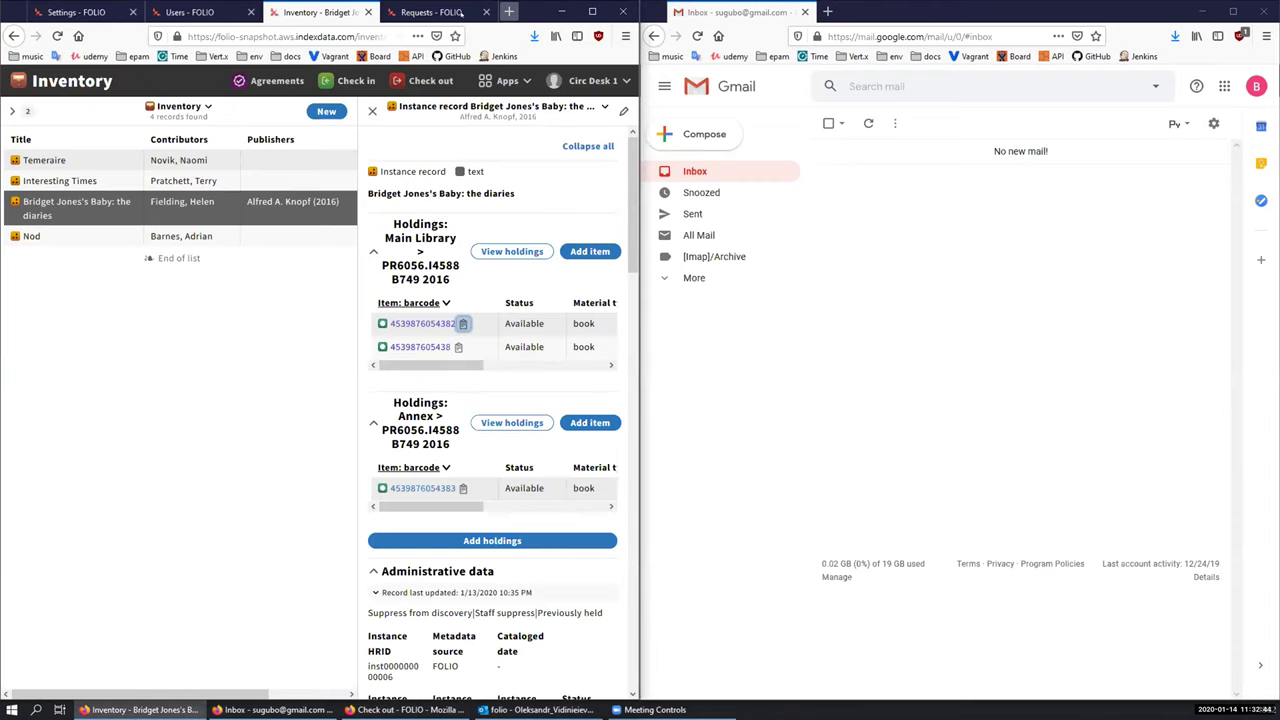
Step: Check in both Temeraire copies by pasting their barcodes into Check in
{"action": "left_click", "coordinate": [405, 709]}
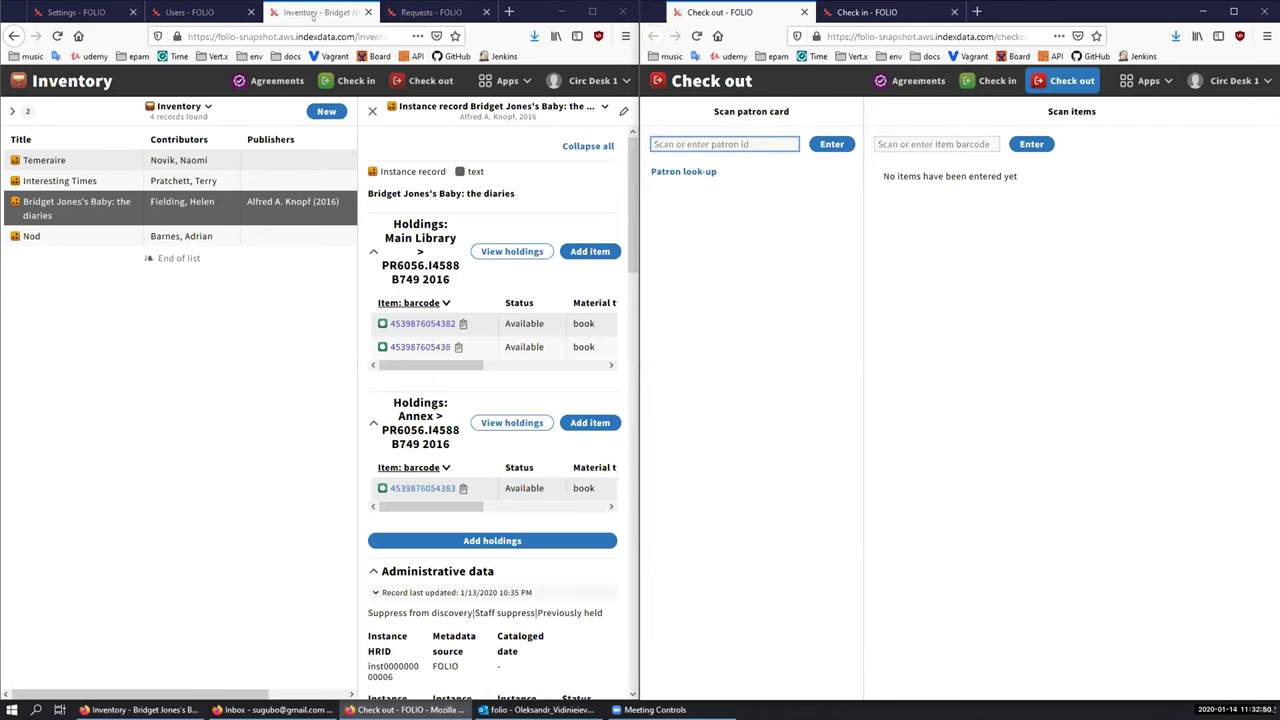
{"action": "left_click", "coordinate": [833, 18]}
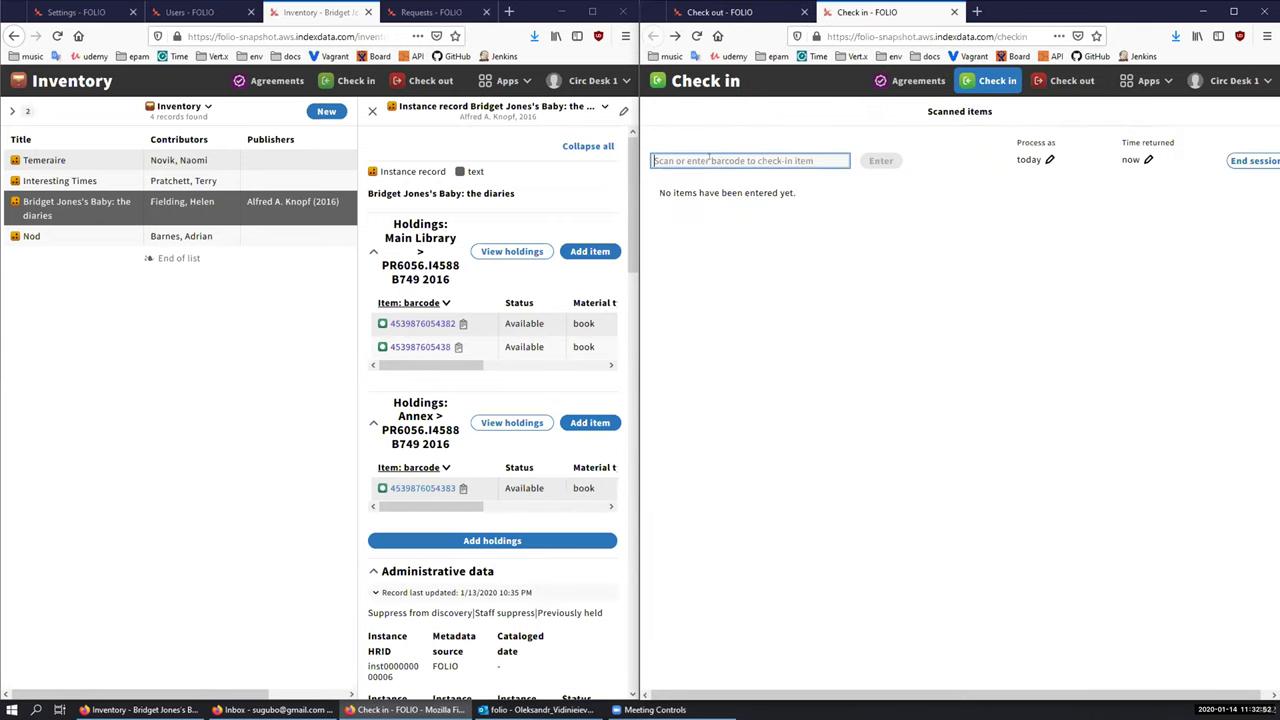
{"action": "left_click", "coordinate": [205, 160]}
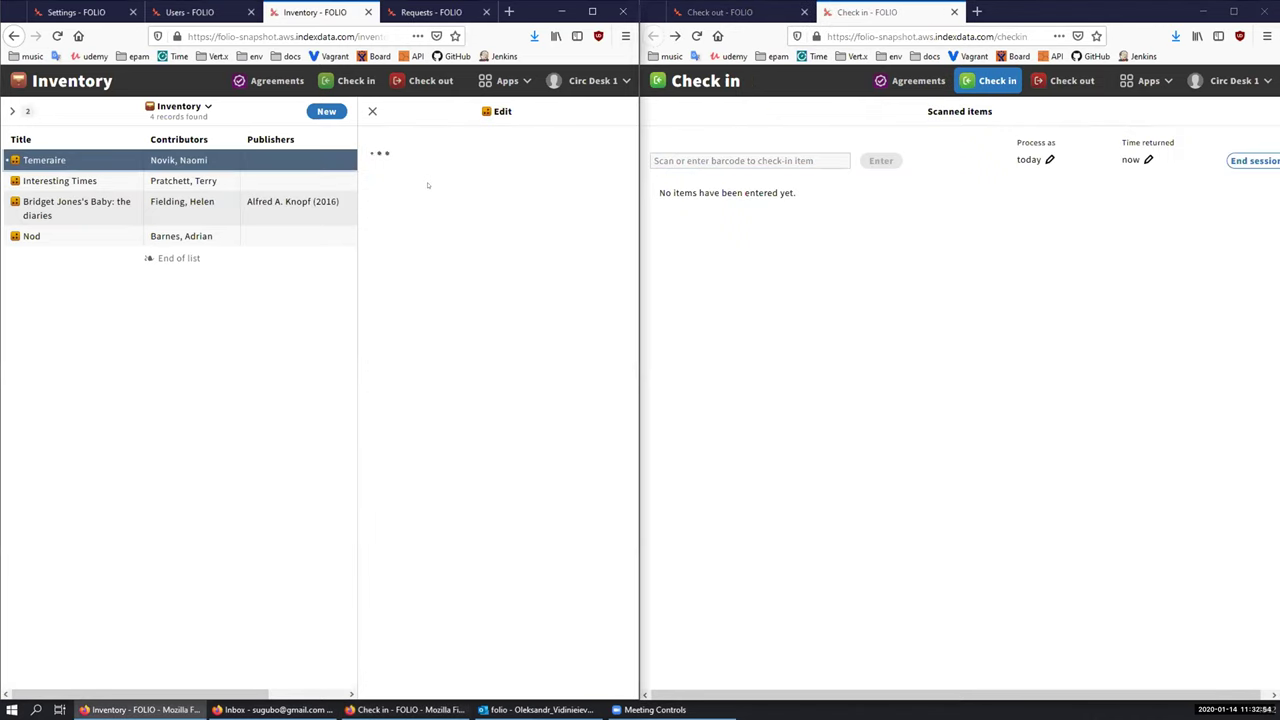
{"action": "left_click", "coordinate": [458, 323]}
{"action": "left_click", "coordinate": [707, 163]}
{"action": "key", "text": "ctrl+v"}
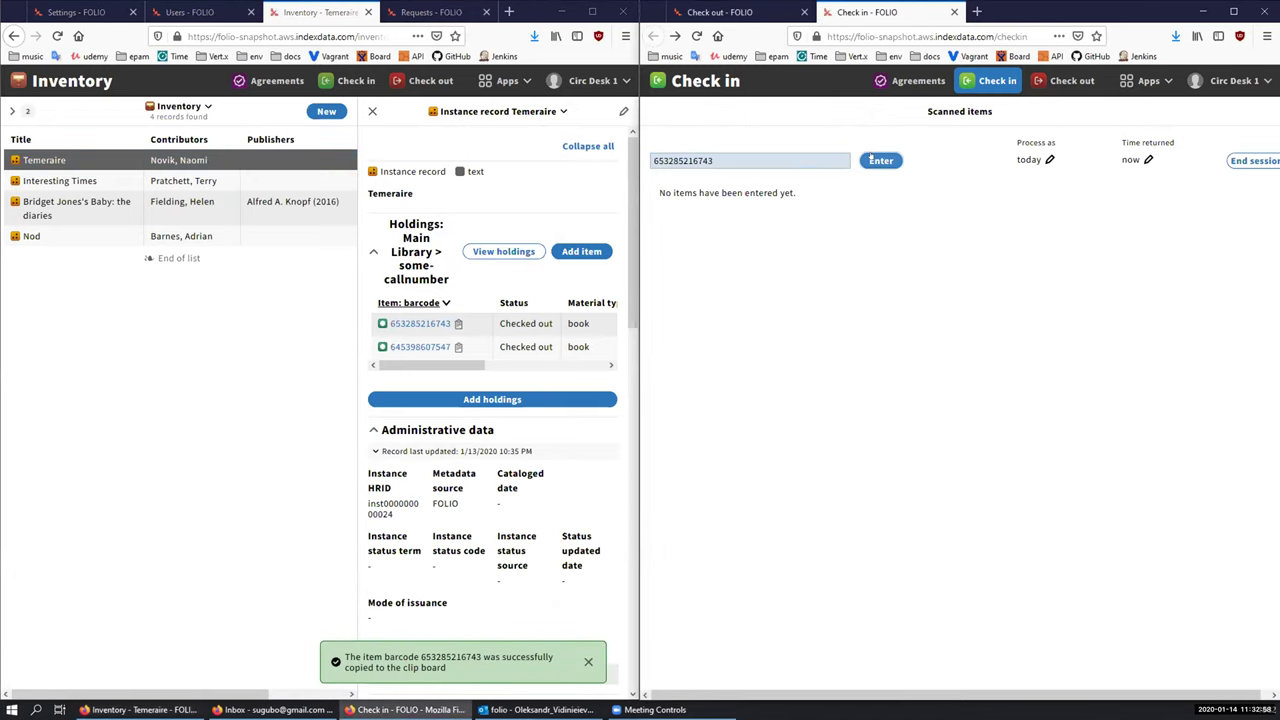
{"action": "key", "text": "Return"}
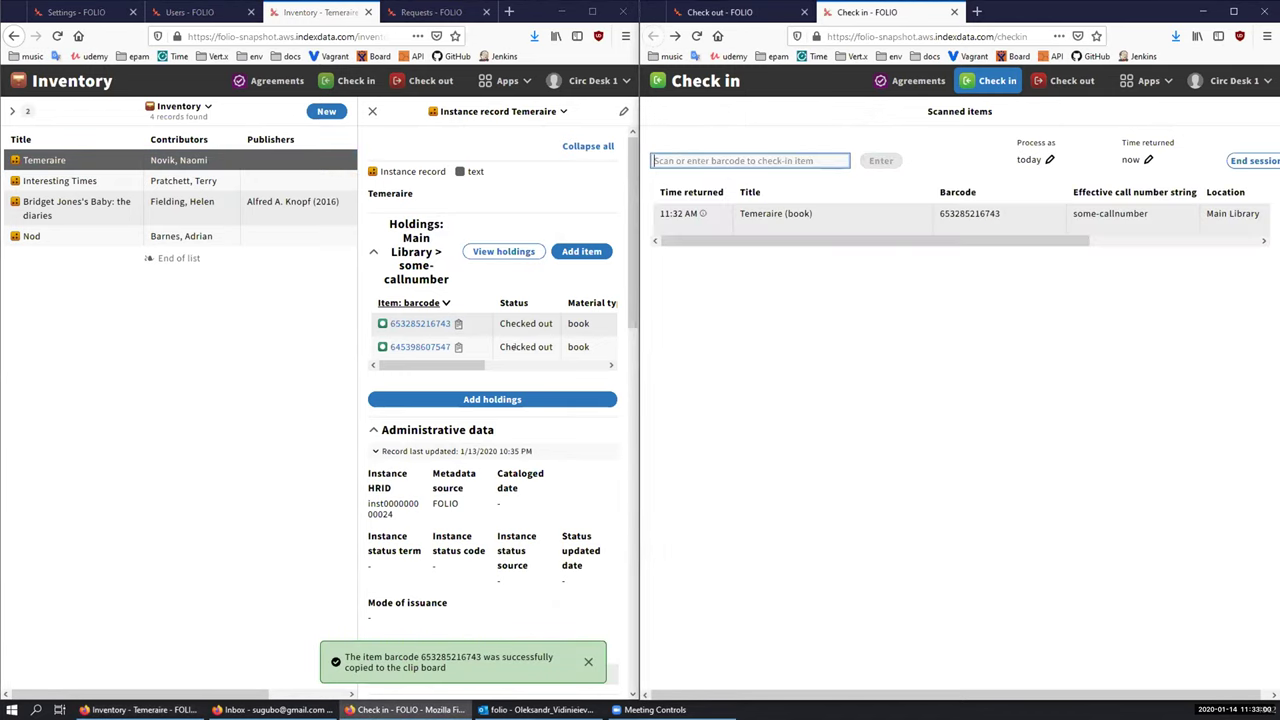
{"action": "left_click", "coordinate": [458, 347]}
{"action": "key", "text": "alt+Tab"}
{"action": "key", "text": "ctrl+v"}
{"action": "key", "text": "Return"}
Step: Check in Interesting Times and Bridget Jones's Baby: the diaries, then end the session
{"action": "left_click", "coordinate": [264, 182]}
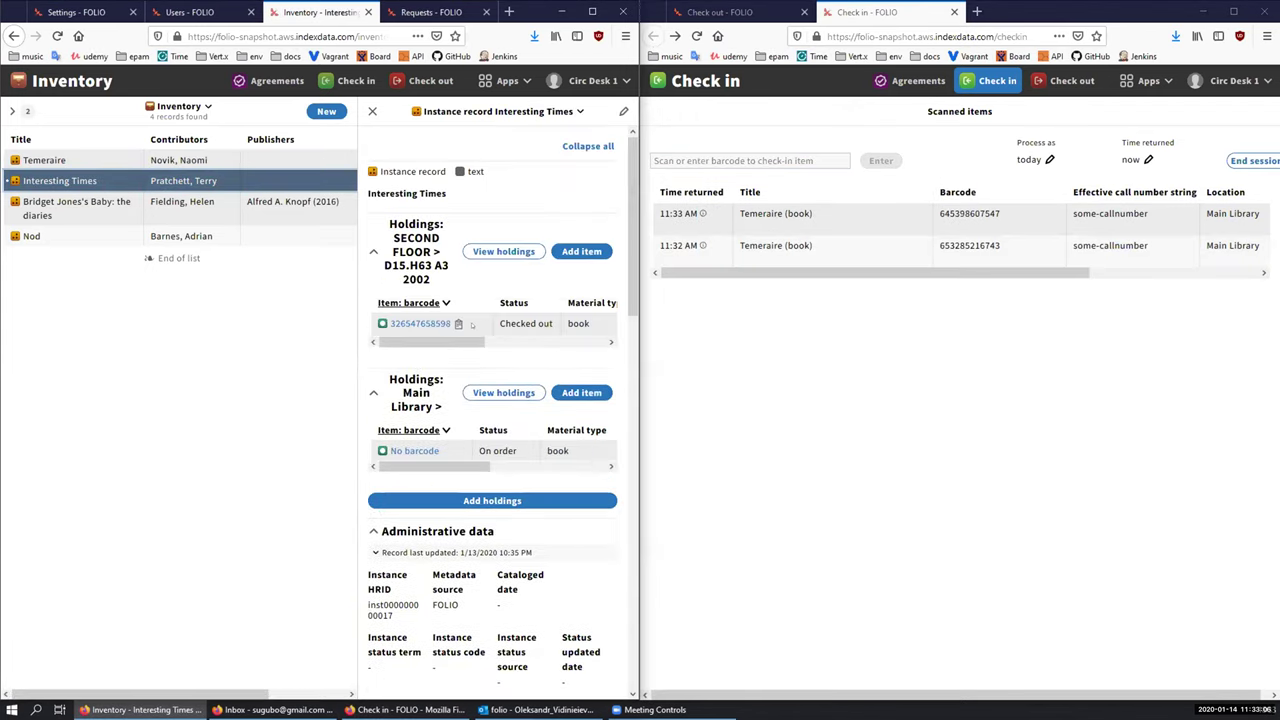
{"action": "left_click", "coordinate": [458, 323]}
{"action": "key", "text": "alt+Tab"}
{"action": "key", "text": "ctrl+v"}
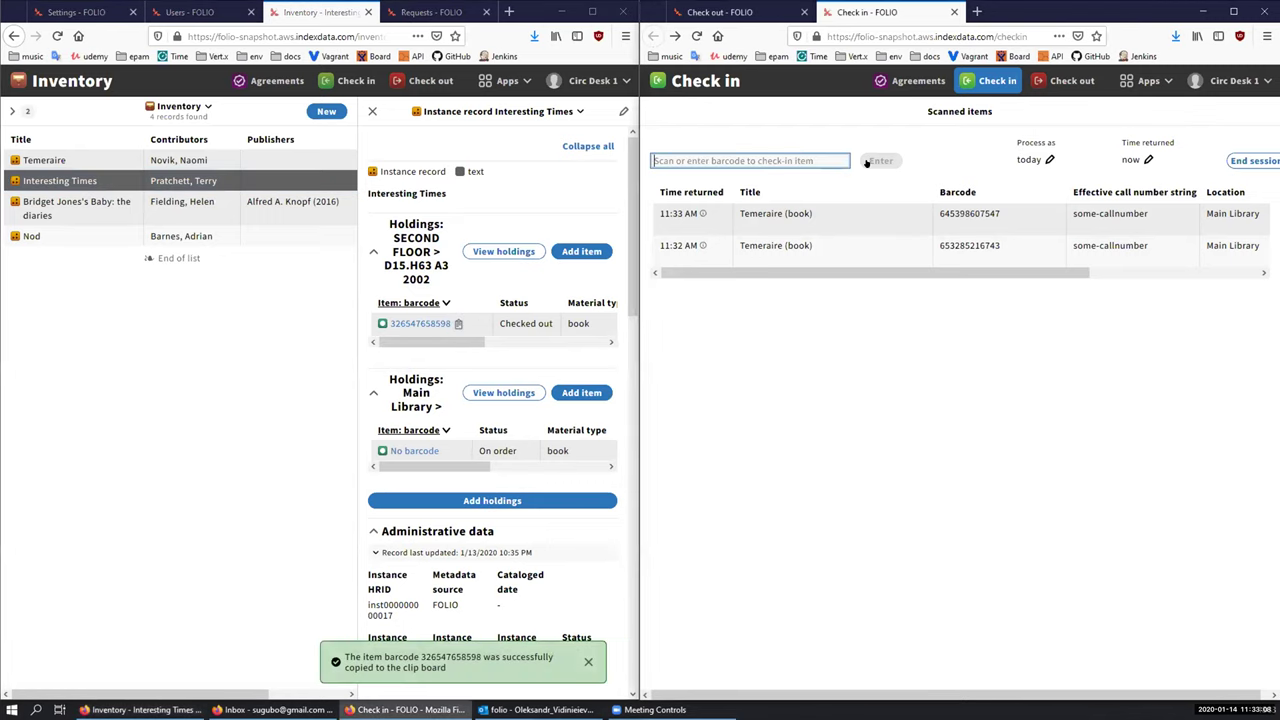
{"action": "left_click", "coordinate": [879, 161]}
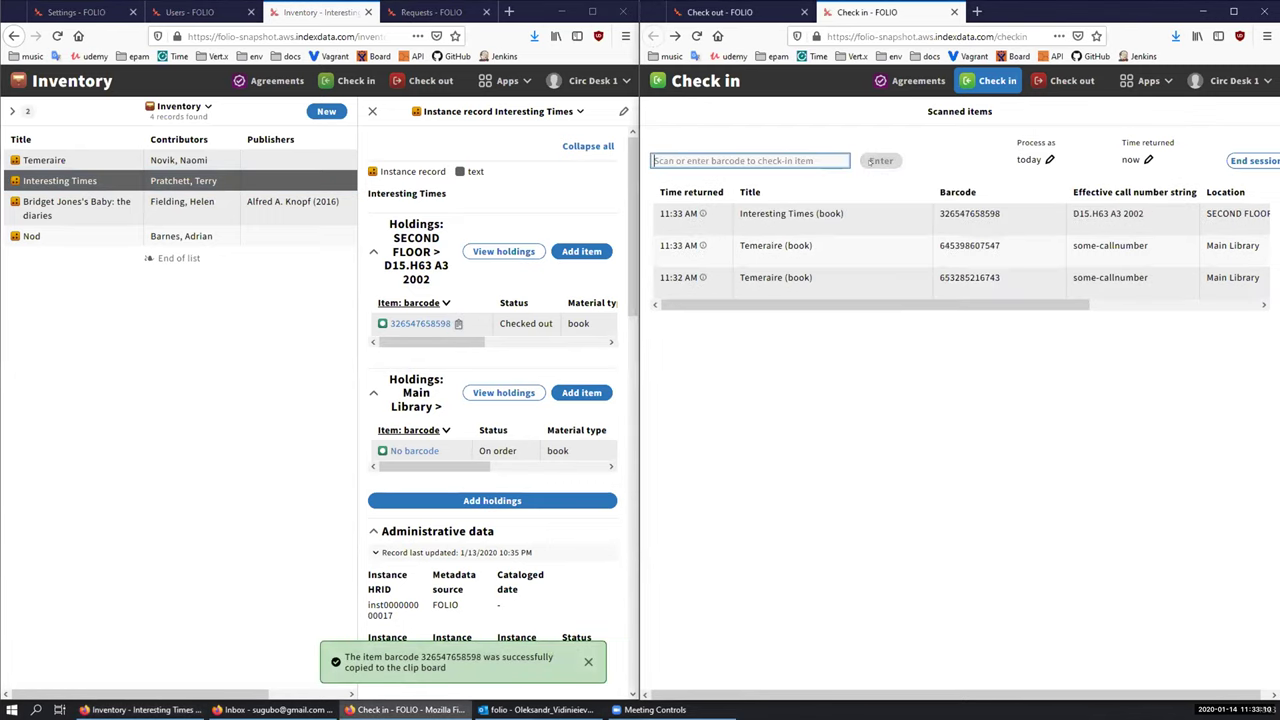
{"action": "left_click", "coordinate": [296, 207]}
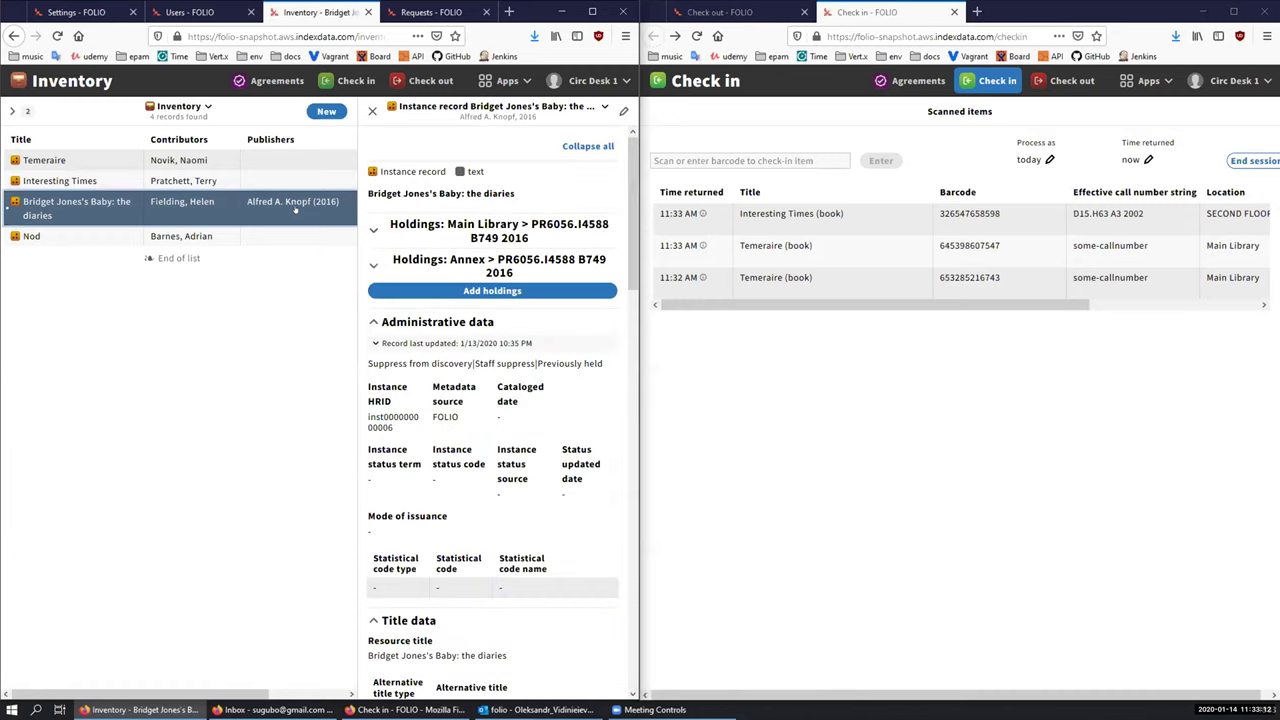
{"action": "left_click", "coordinate": [463, 323]}
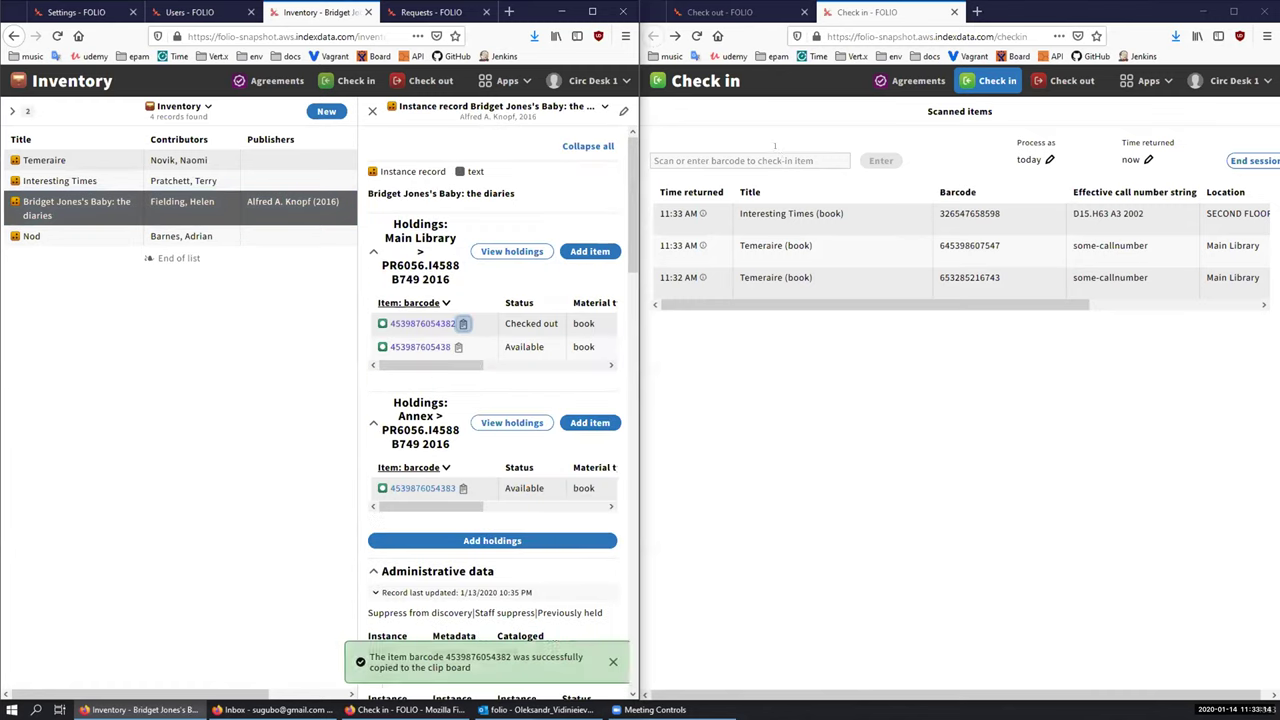
{"action": "left_click", "coordinate": [750, 160]}
{"action": "key", "text": "ctrl+v"}
{"action": "left_click", "coordinate": [879, 160]}
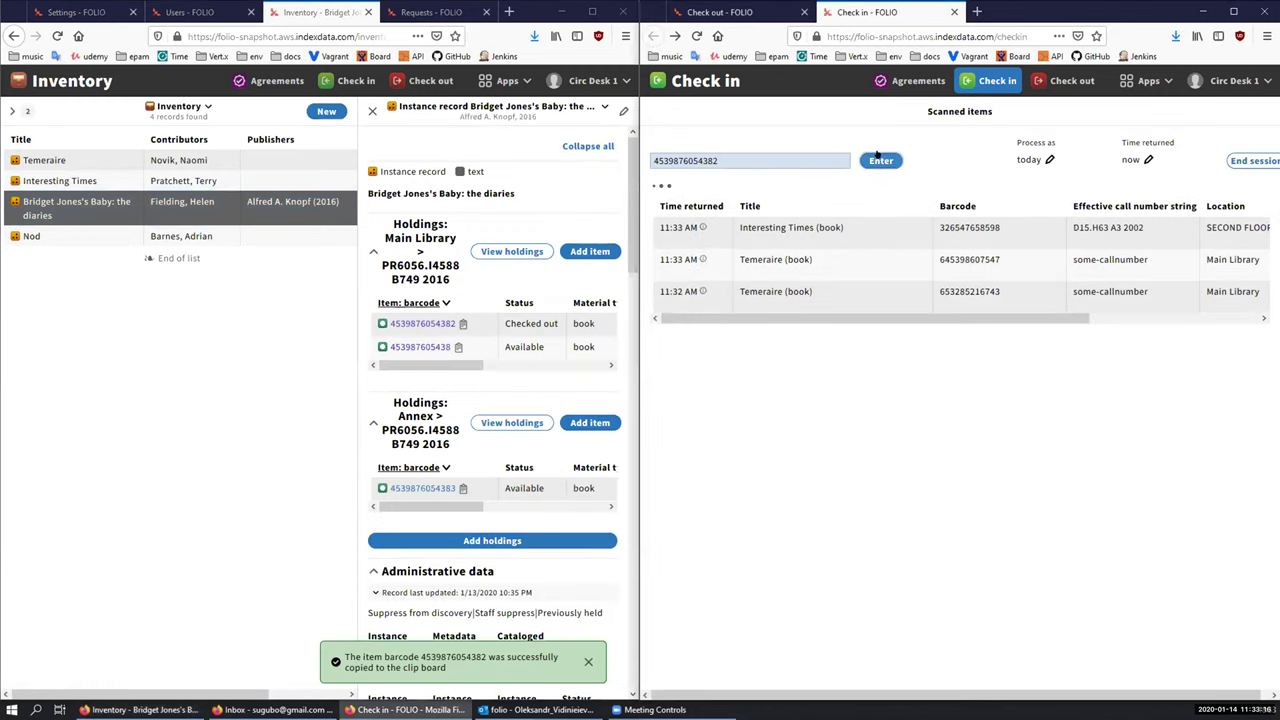
{"action": "left_click", "coordinate": [1232, 161]}
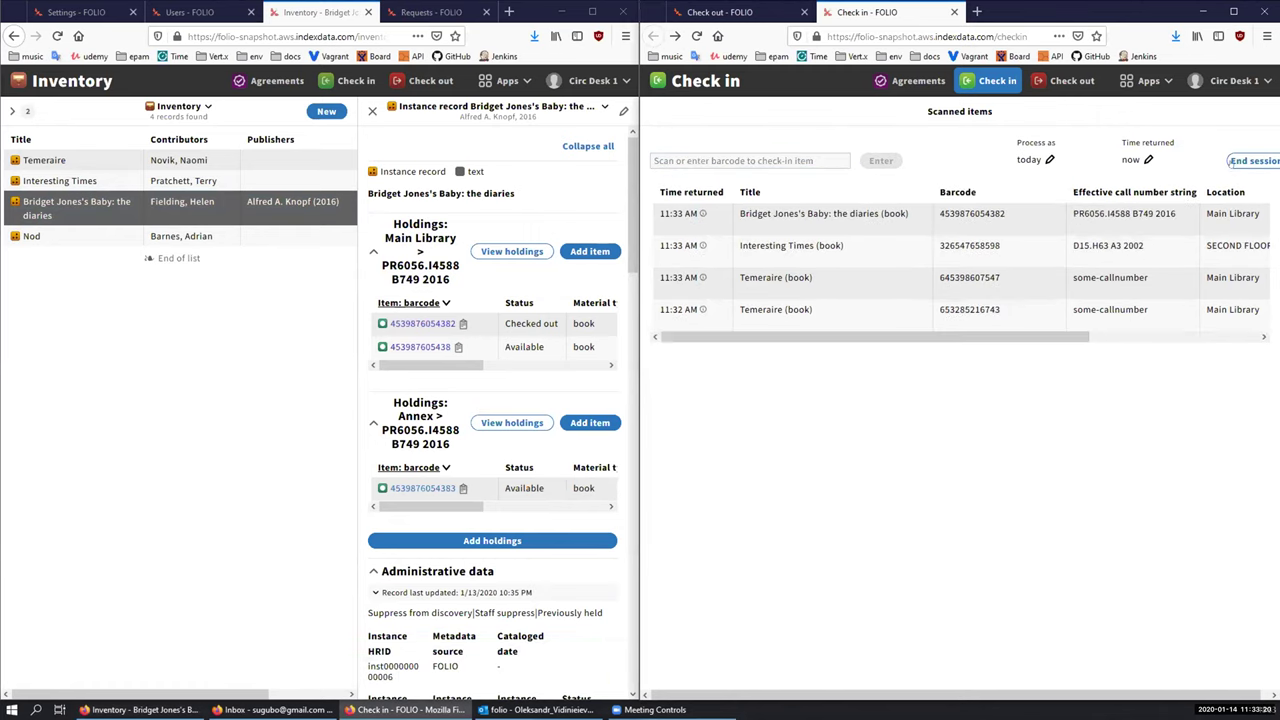
{"action": "left_click", "coordinate": [1241, 163]}
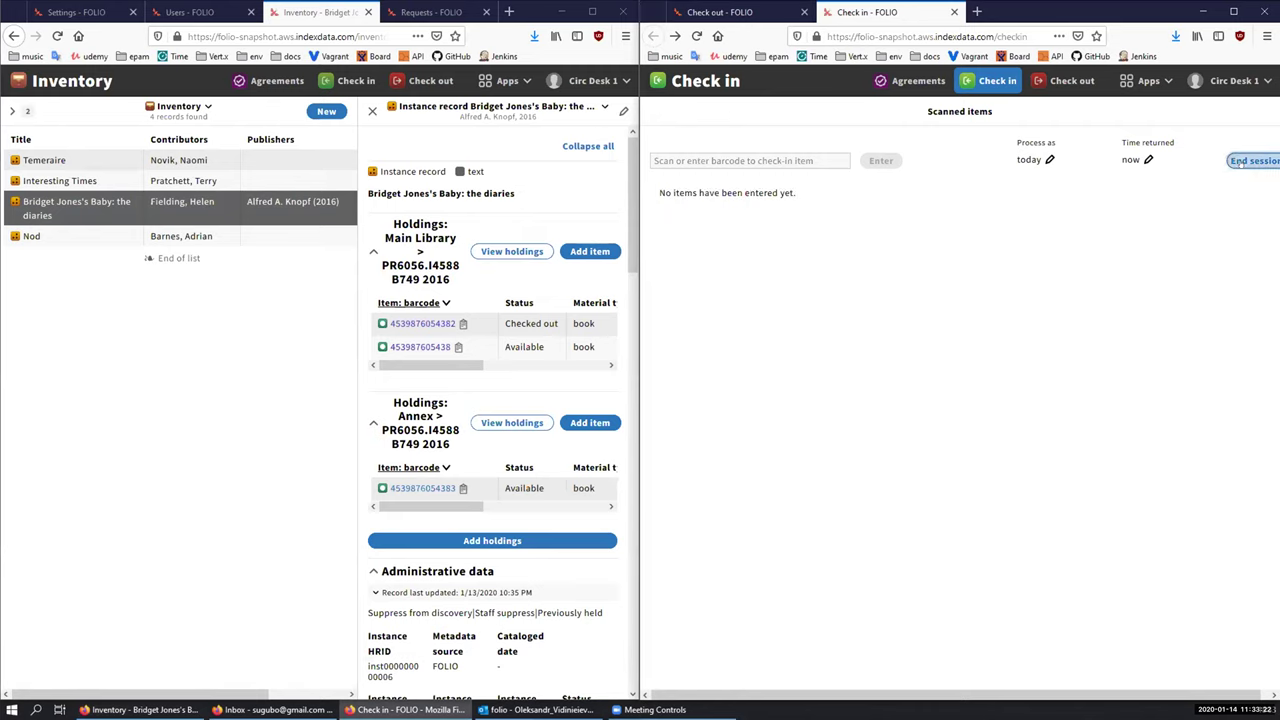
Step: Open the Check-in notice email in Outlook and scroll through its loan list
{"action": "left_click", "coordinate": [537, 709]}
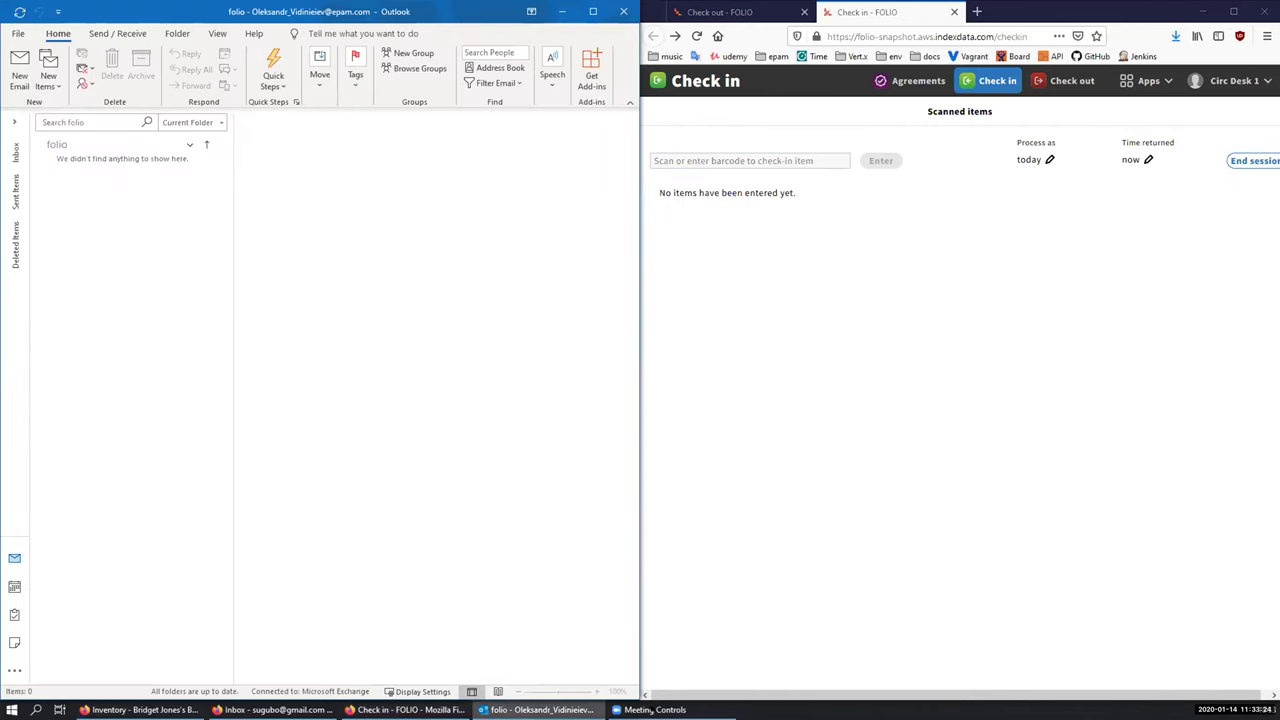
{"action": "left_click", "coordinate": [272, 709]}
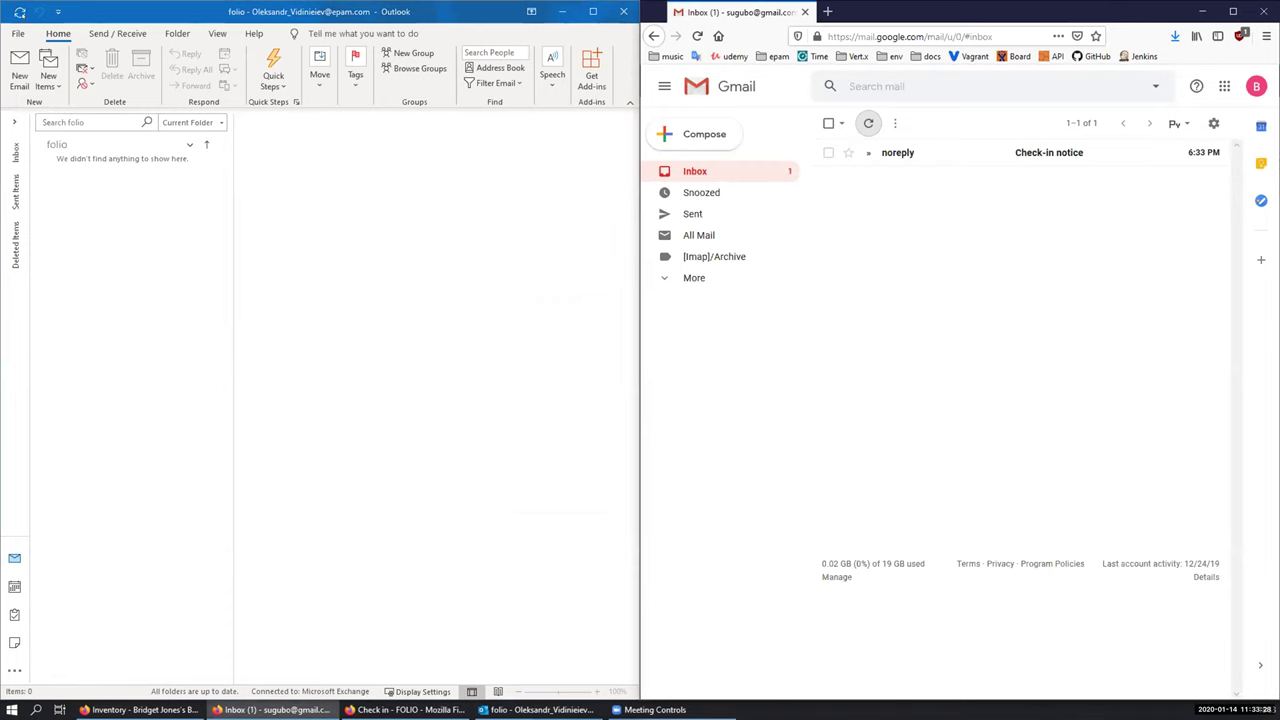
{"action": "left_click", "coordinate": [165, 177]}
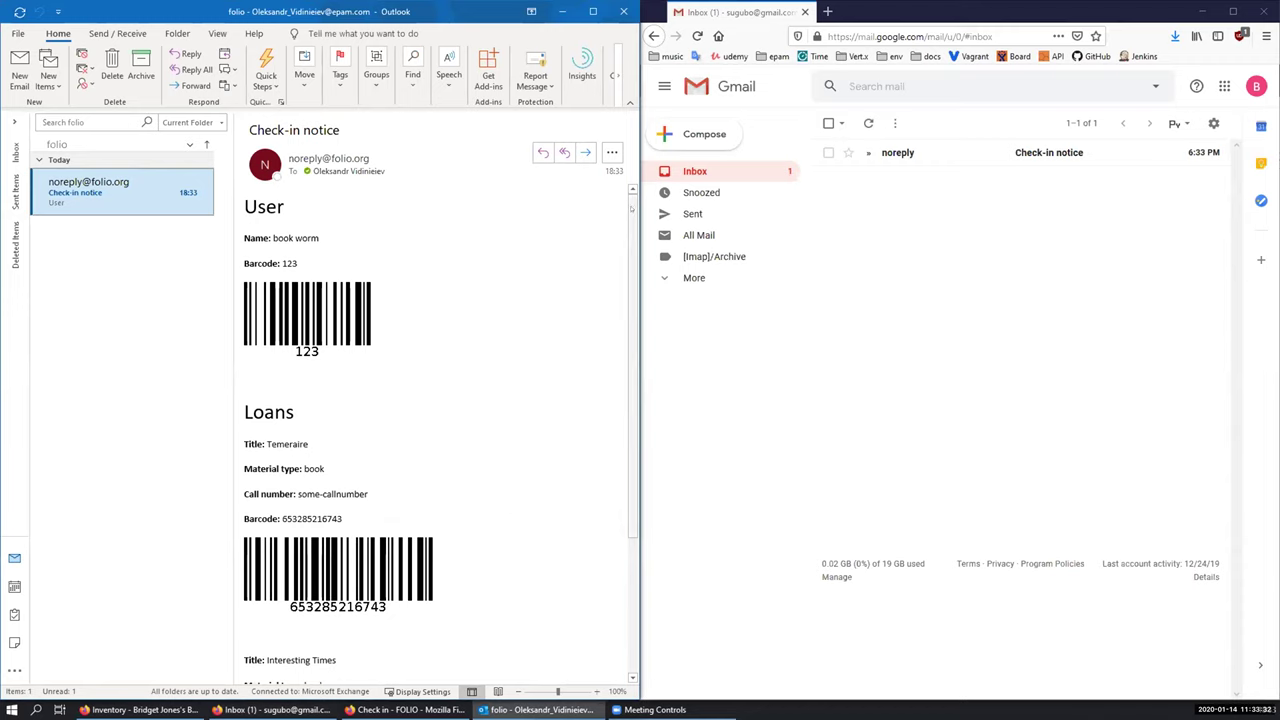
{"action": "scroll", "coordinate": [611, 195], "scroll_direction": "down", "scroll_amount": 3}
{"action": "scroll", "coordinate": [624, 197], "scroll_direction": "up", "scroll_amount": 3}
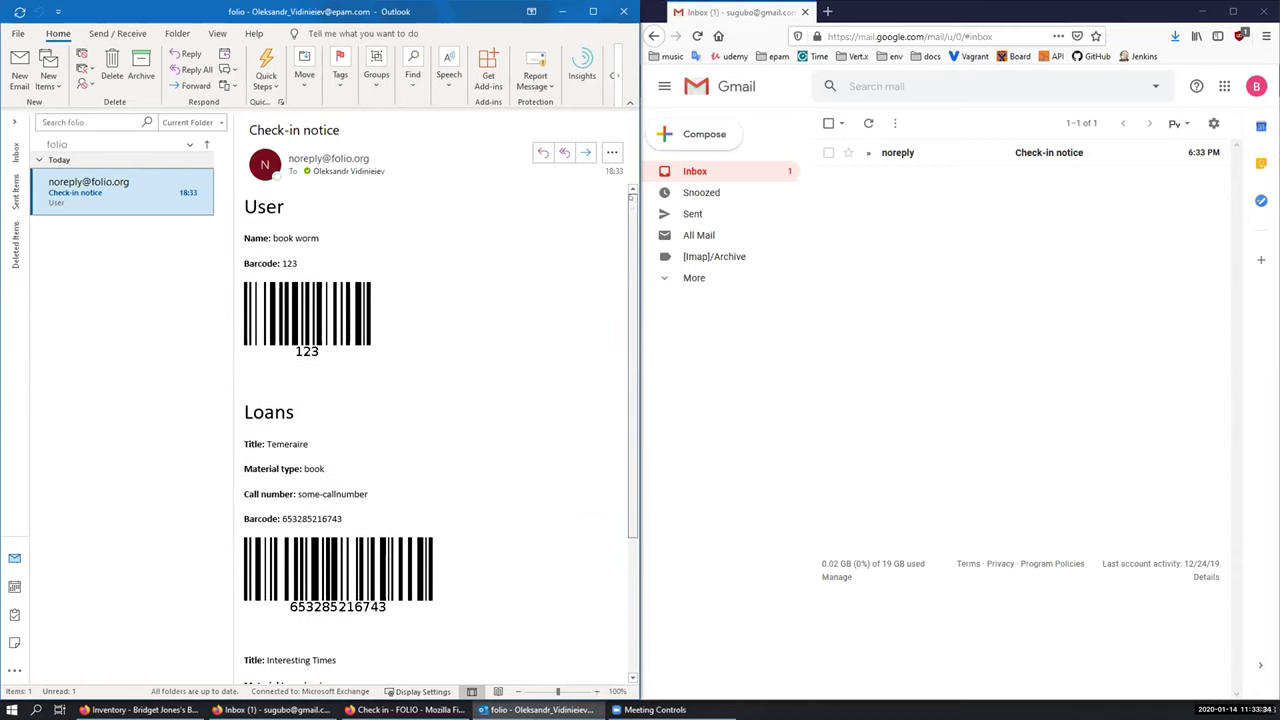
{"action": "scroll", "coordinate": [622, 392], "scroll_direction": "down", "scroll_amount": 3}
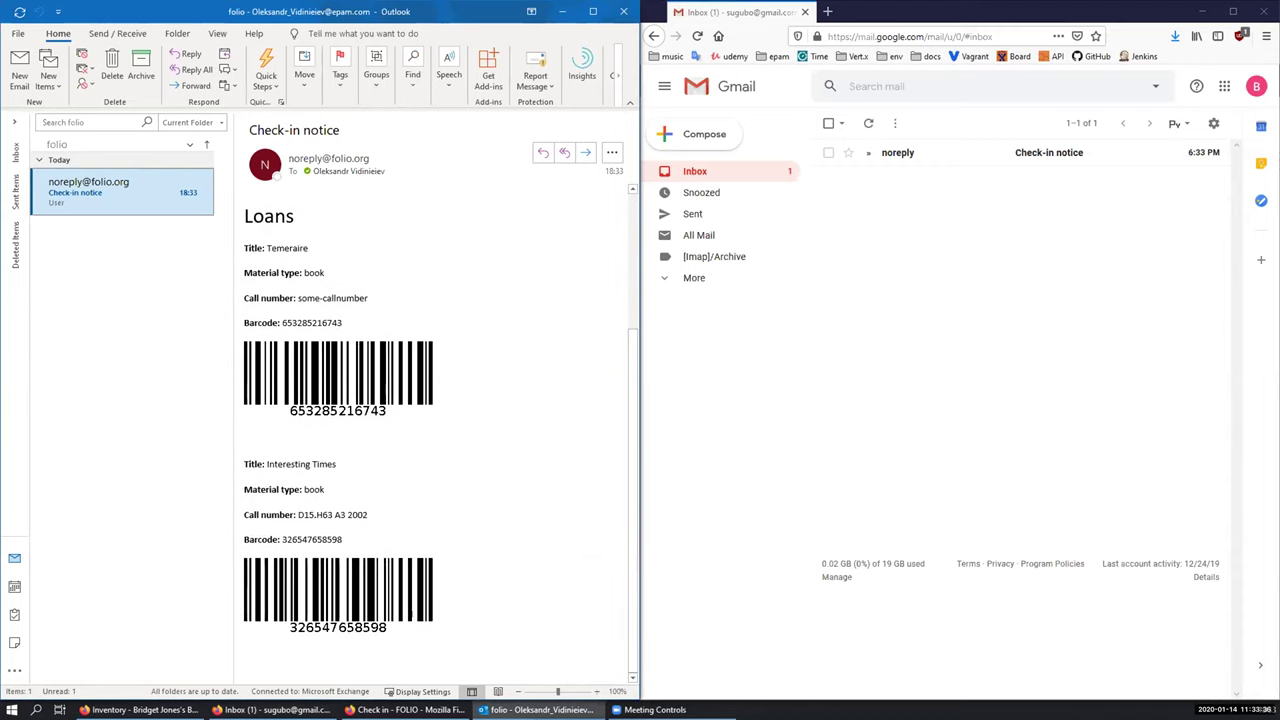
Step: Inspect the second loan's barcode image, then open the matching Check-in notice in Gmail
{"action": "left_click", "coordinate": [346, 600]}
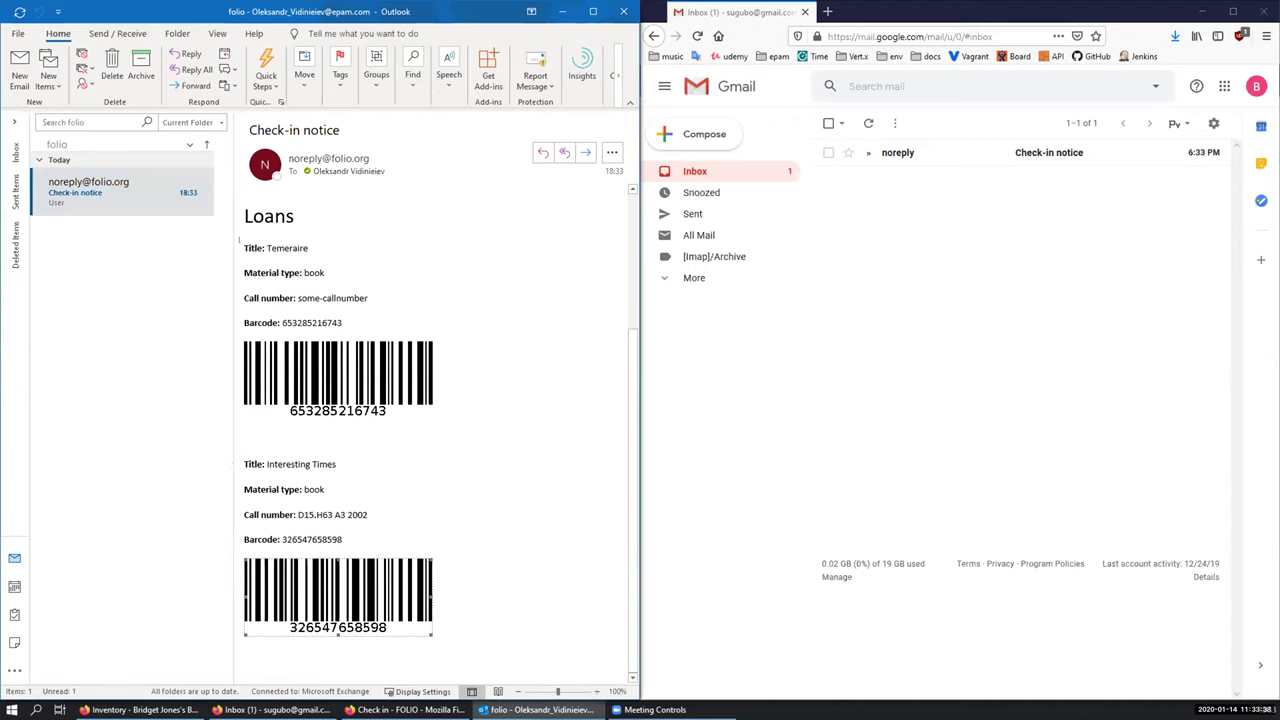
{"action": "left_click", "coordinate": [455, 623]}
{"action": "scroll", "coordinate": [568, 358], "scroll_direction": "up", "scroll_amount": 3}
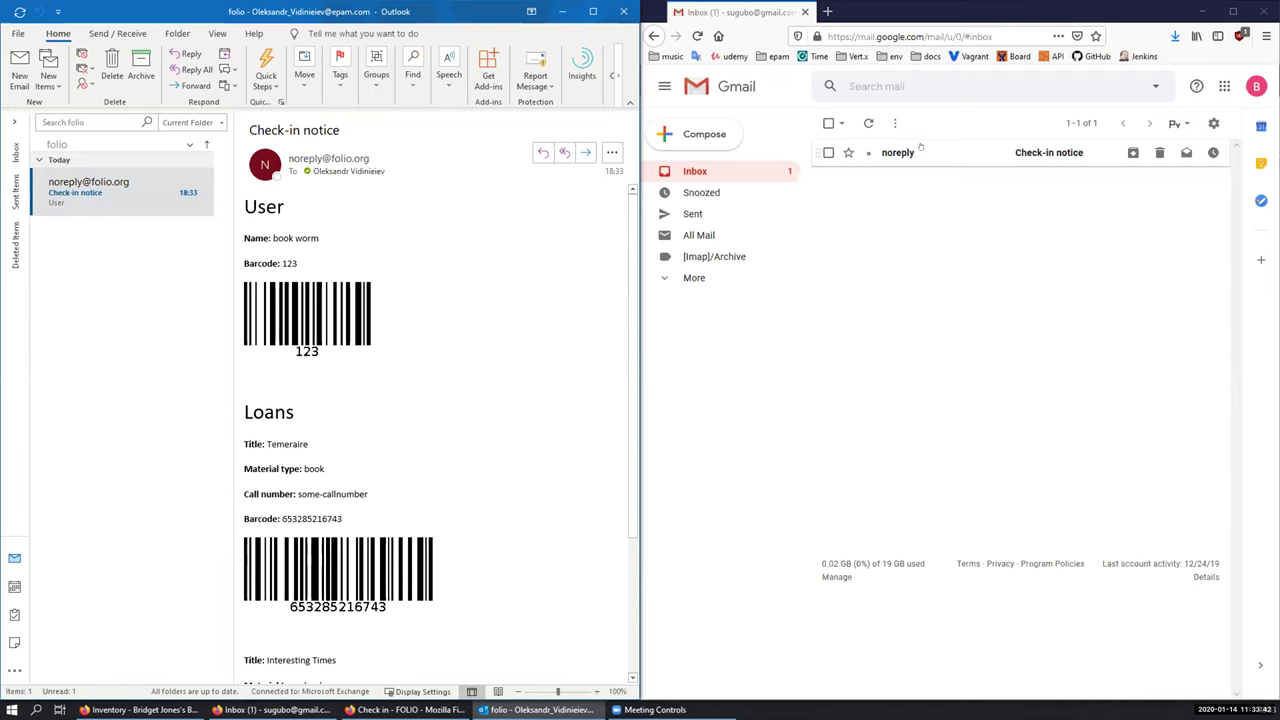
{"action": "left_click", "coordinate": [1100, 152]}
{"action": "left_click_drag", "start_coordinate": [1237, 208], "coordinate": [975, 251]}
Step: Scroll through Outlook's Check-in notice to compare it with the Gmail copy
{"action": "left_click", "coordinate": [454, 301]}
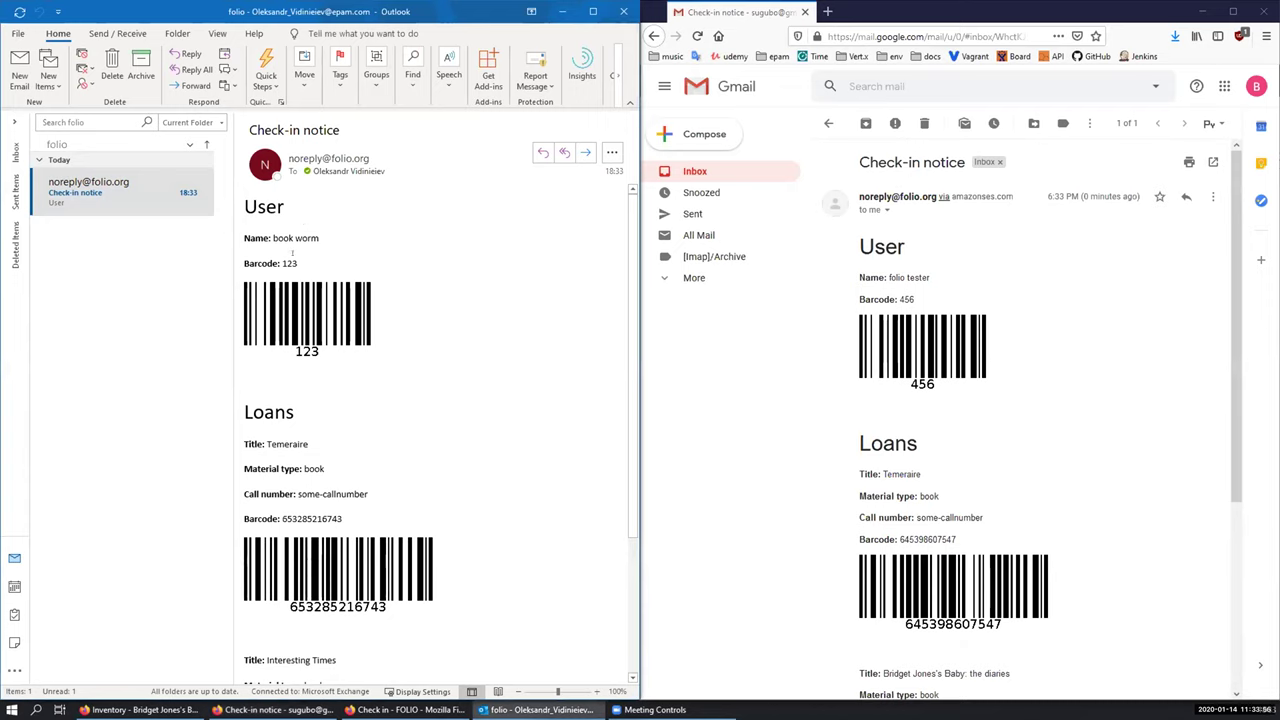
{"action": "scroll", "coordinate": [500, 400], "scroll_direction": "down", "scroll_amount": 2}
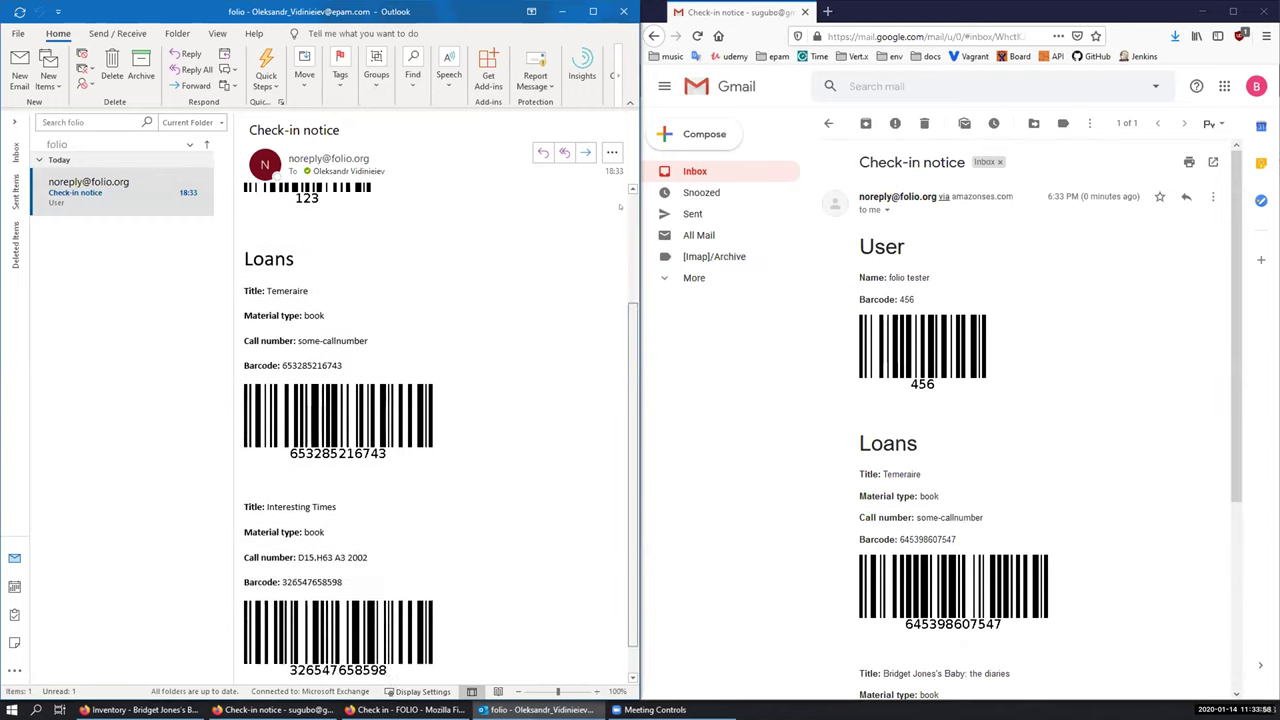
{"action": "scroll", "coordinate": [500, 400], "scroll_direction": "up", "scroll_amount": 2}
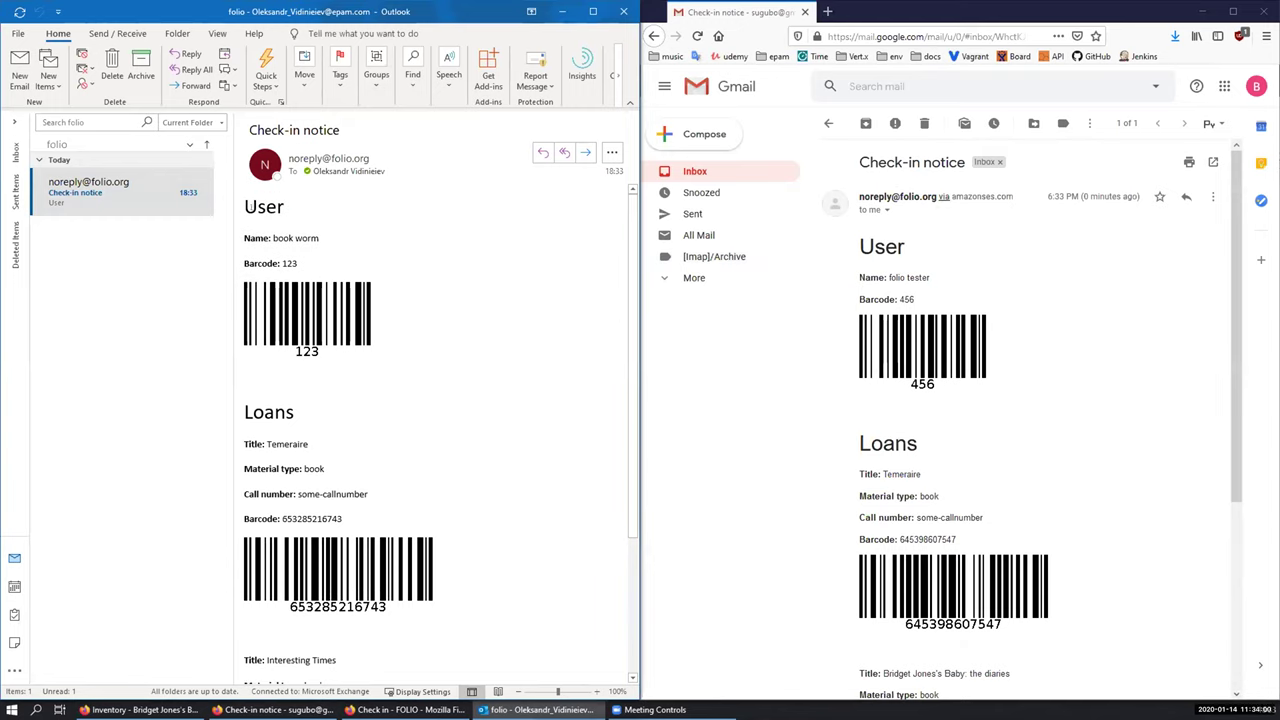
{"action": "scroll", "coordinate": [538, 336], "scroll_direction": "down", "scroll_amount": 2}
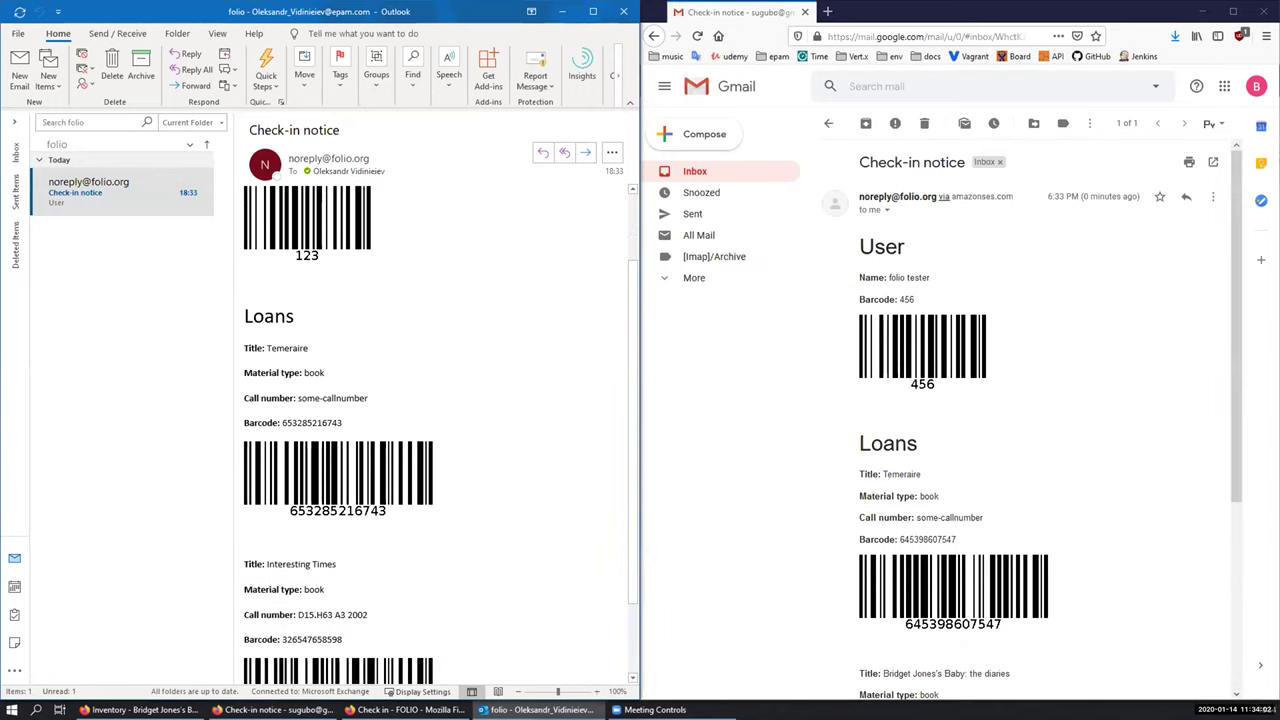
{"action": "scroll", "coordinate": [344, 355], "scroll_direction": "down", "scroll_amount": 2}
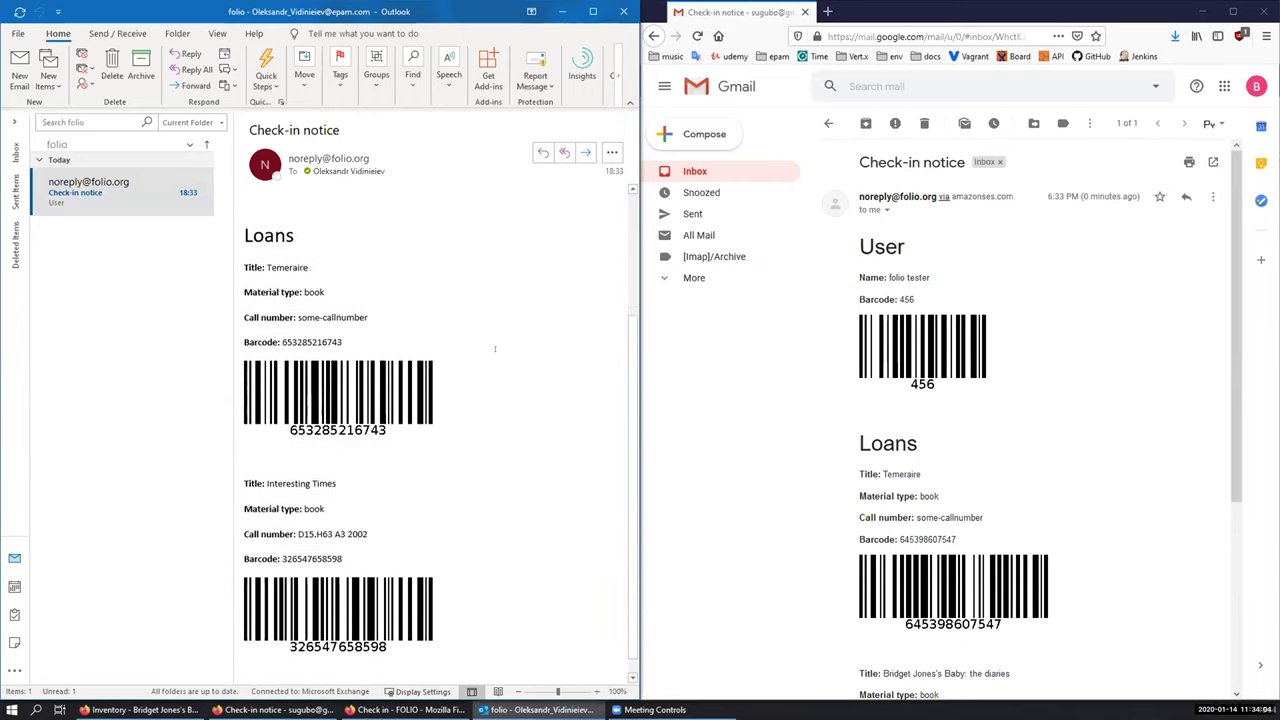
{"action": "left_click_drag", "start_coordinate": [342, 354], "coordinate": [281, 354]}
{"action": "left_click", "coordinate": [282, 354]}
{"action": "double_click", "coordinate": [336, 354]}
{"action": "left_click", "coordinate": [307, 405]}
{"action": "scroll", "coordinate": [632, 260], "scroll_direction": "up", "scroll_amount": 5}
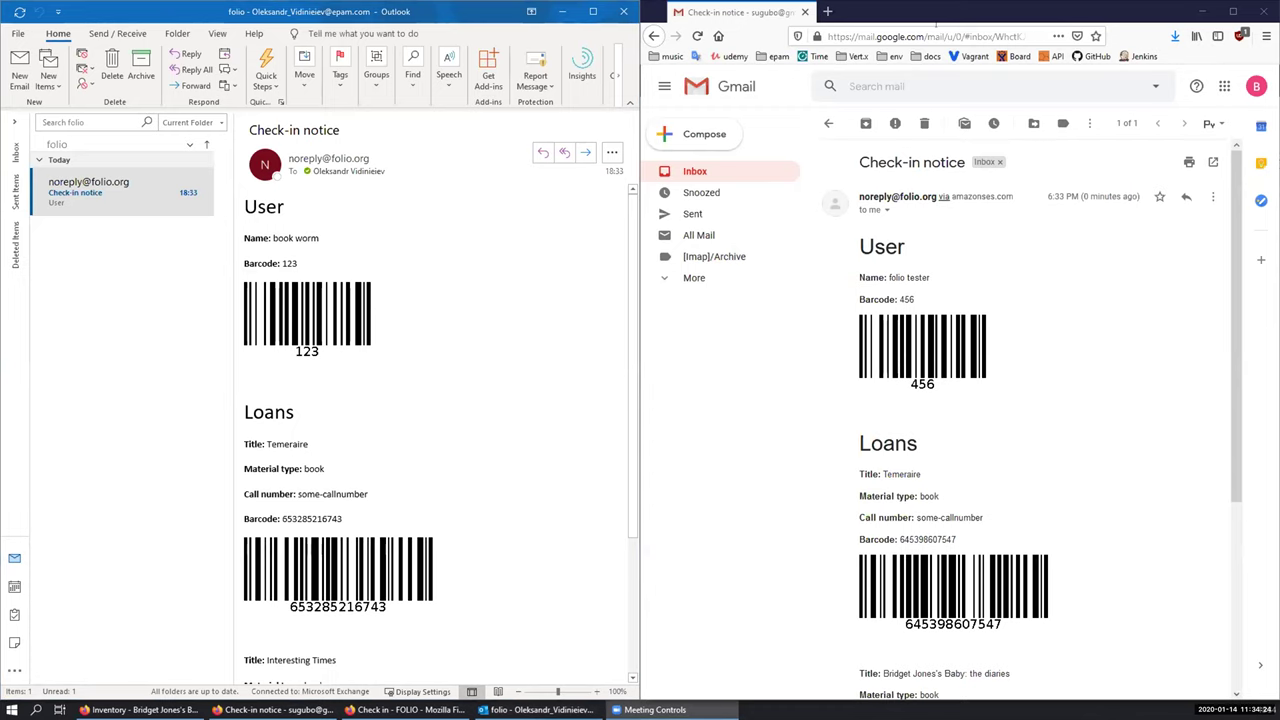
{"action": "left_click", "coordinate": [623, 335]}
{"action": "scroll", "coordinate": [623, 335], "scroll_direction": "down", "scroll_amount": 3}
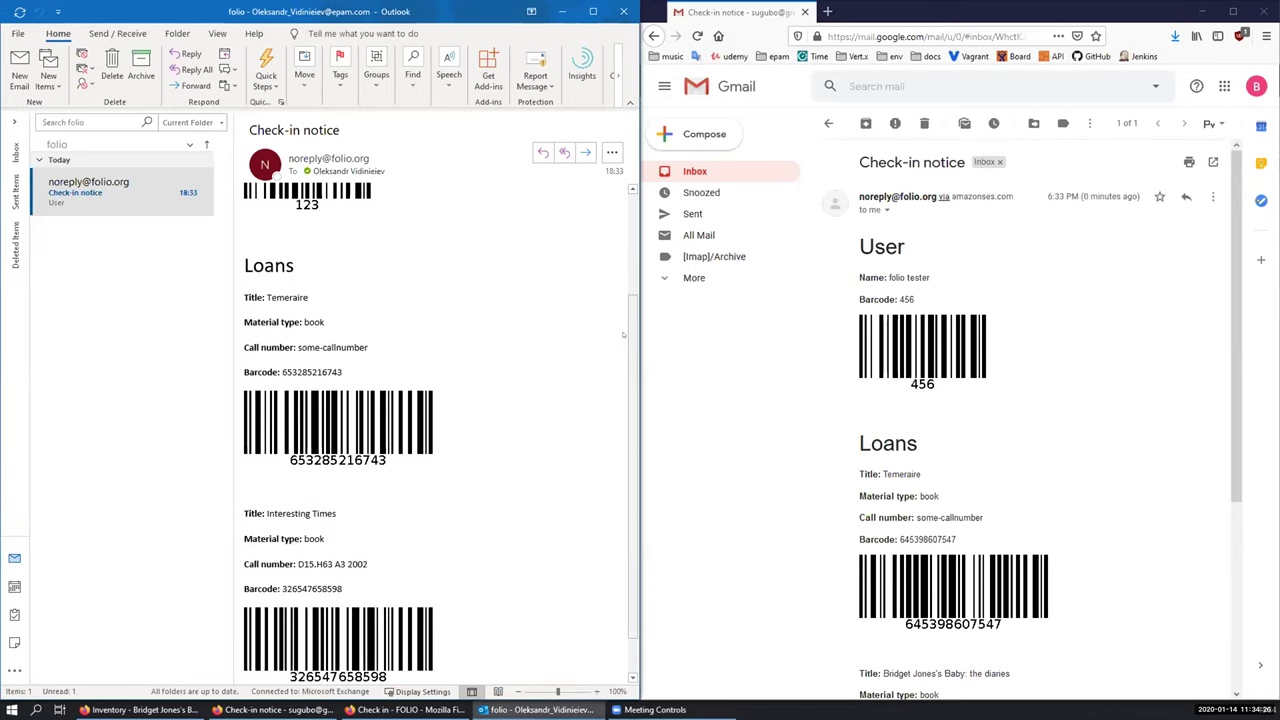
{"action": "left_click", "coordinate": [143, 709]}
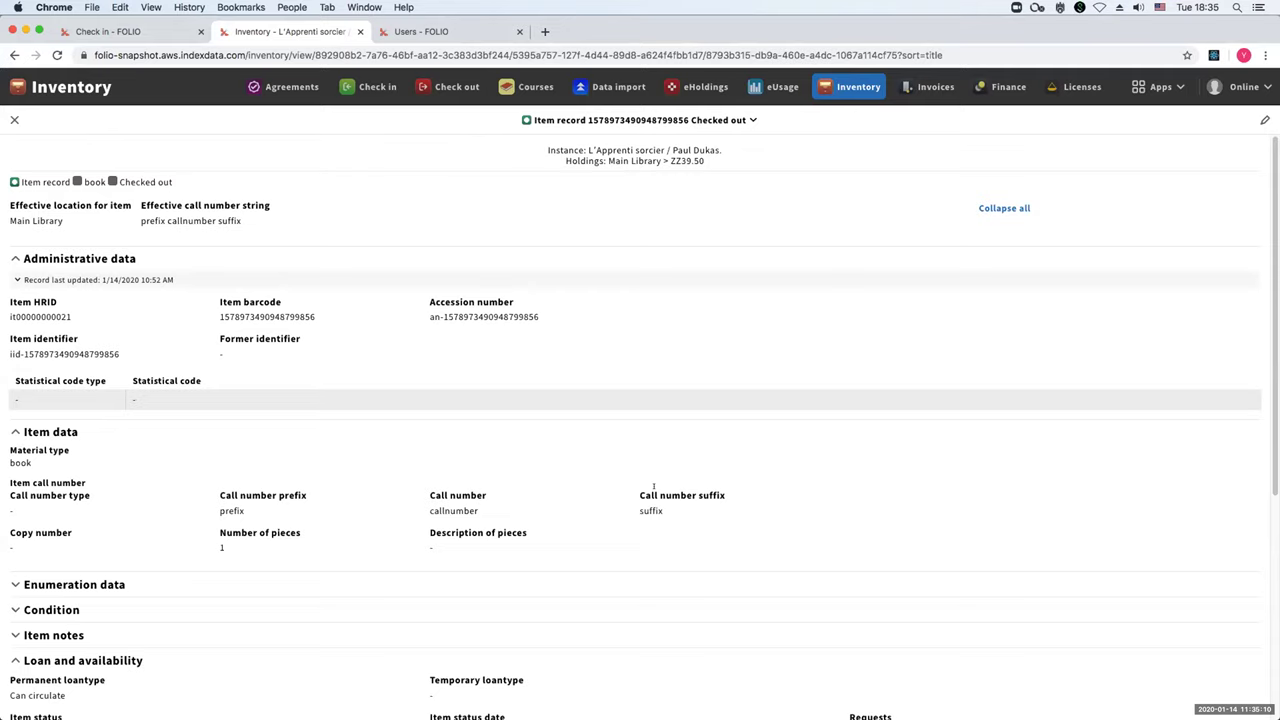
Step: Check in the pasted L'Apprenti sorcier barcode, dismiss the In transit notice, and review its call number
{"action": "left_click", "coordinate": [133, 33]}
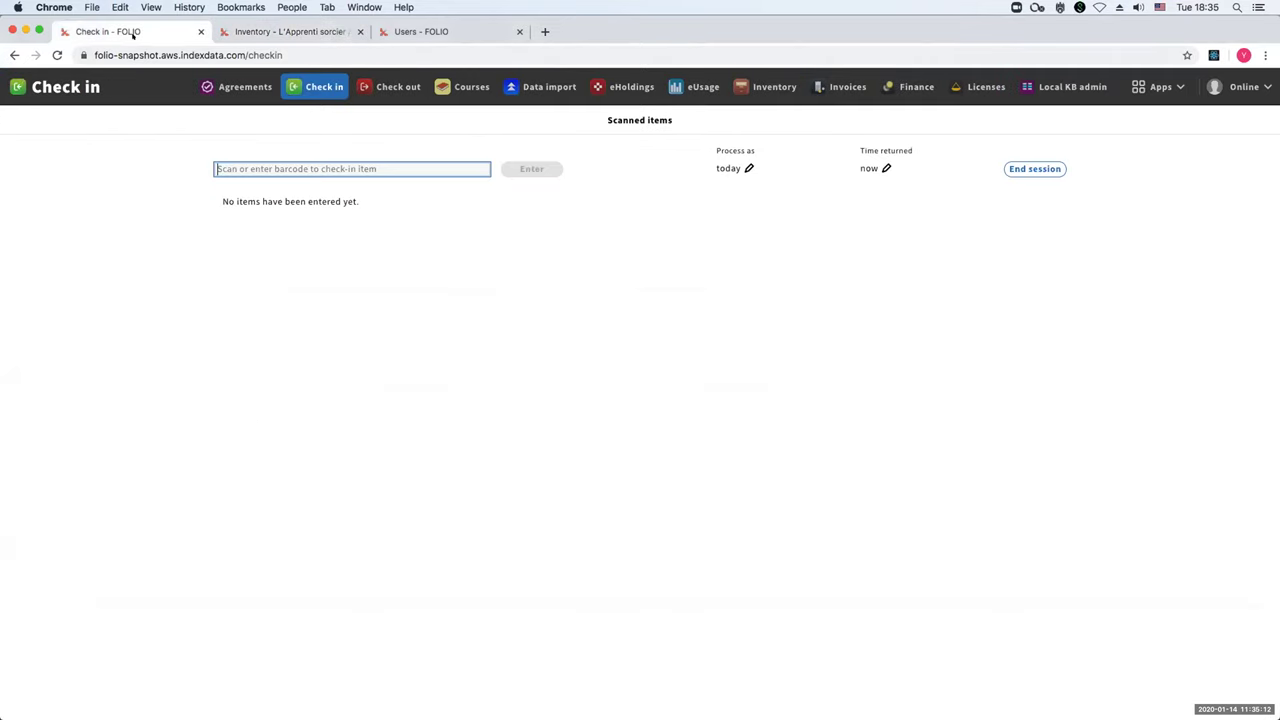
{"action": "key", "text": "ctrl+v"}
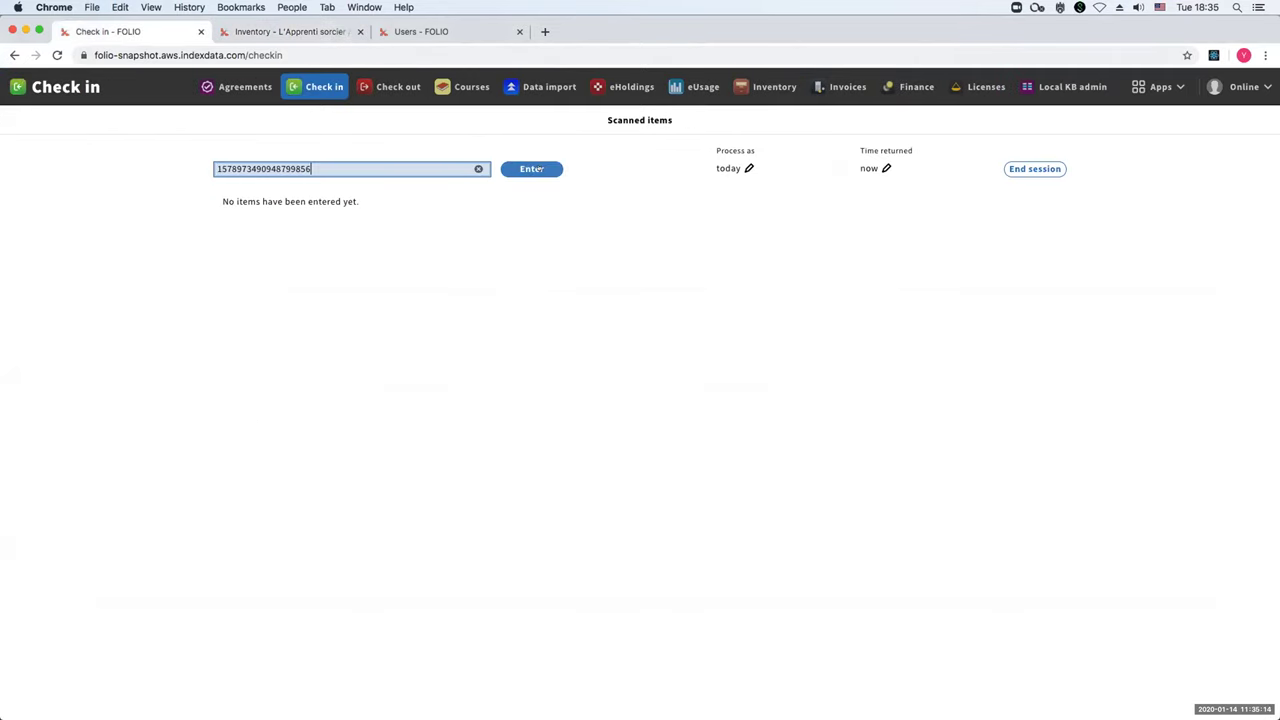
{"action": "left_click", "coordinate": [541, 170]}
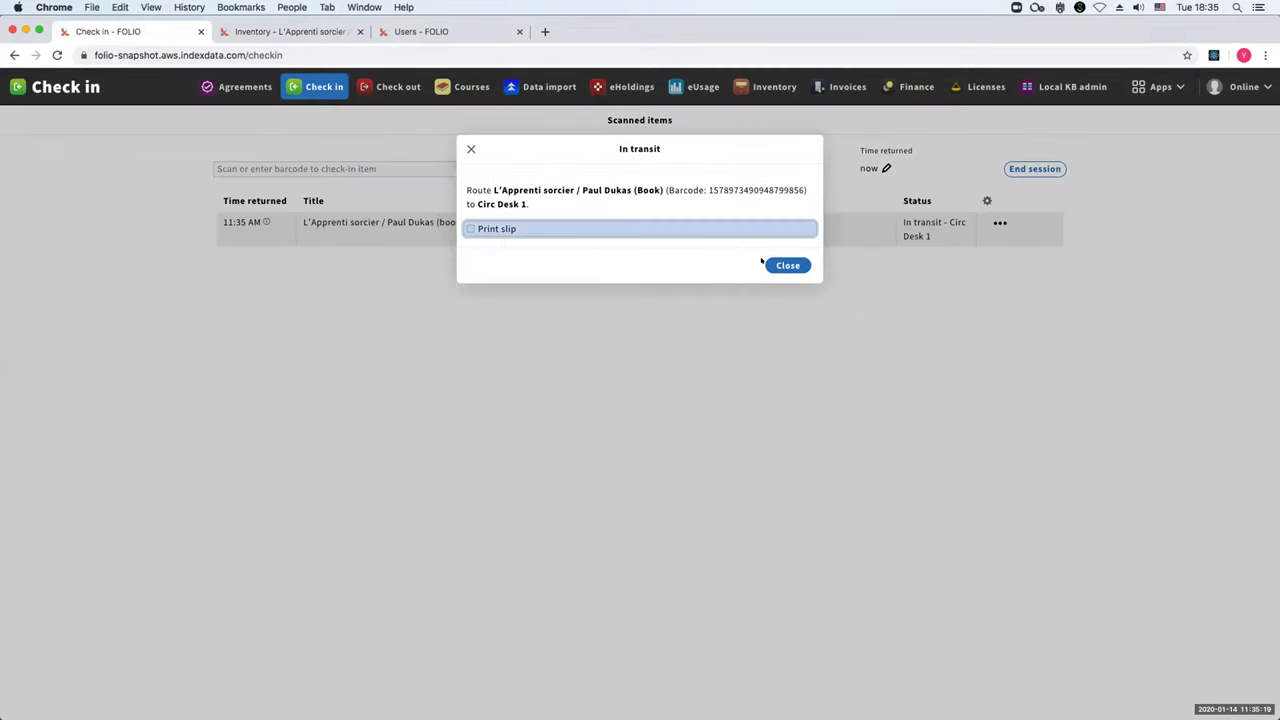
{"action": "left_click", "coordinate": [770, 265]}
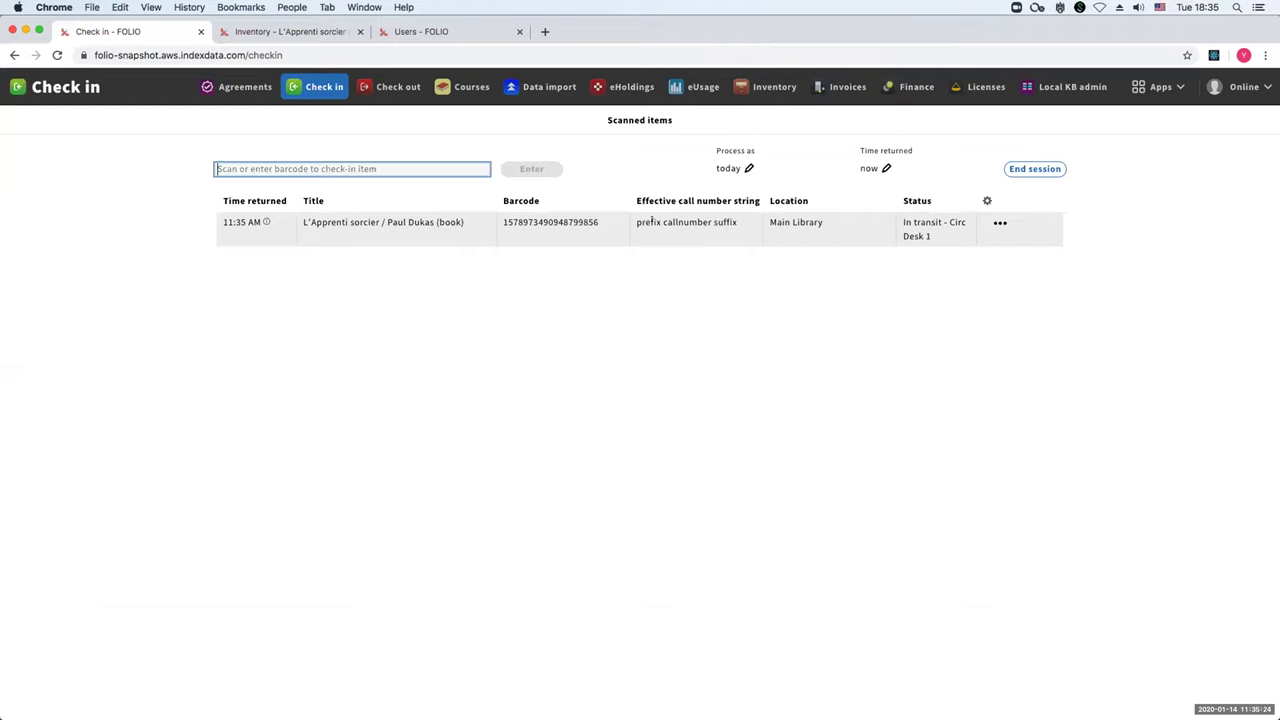
{"action": "left_click_drag", "start_coordinate": [663, 222], "coordinate": [716, 222]}
{"action": "left_click_drag", "start_coordinate": [632, 200], "coordinate": [751, 198]}
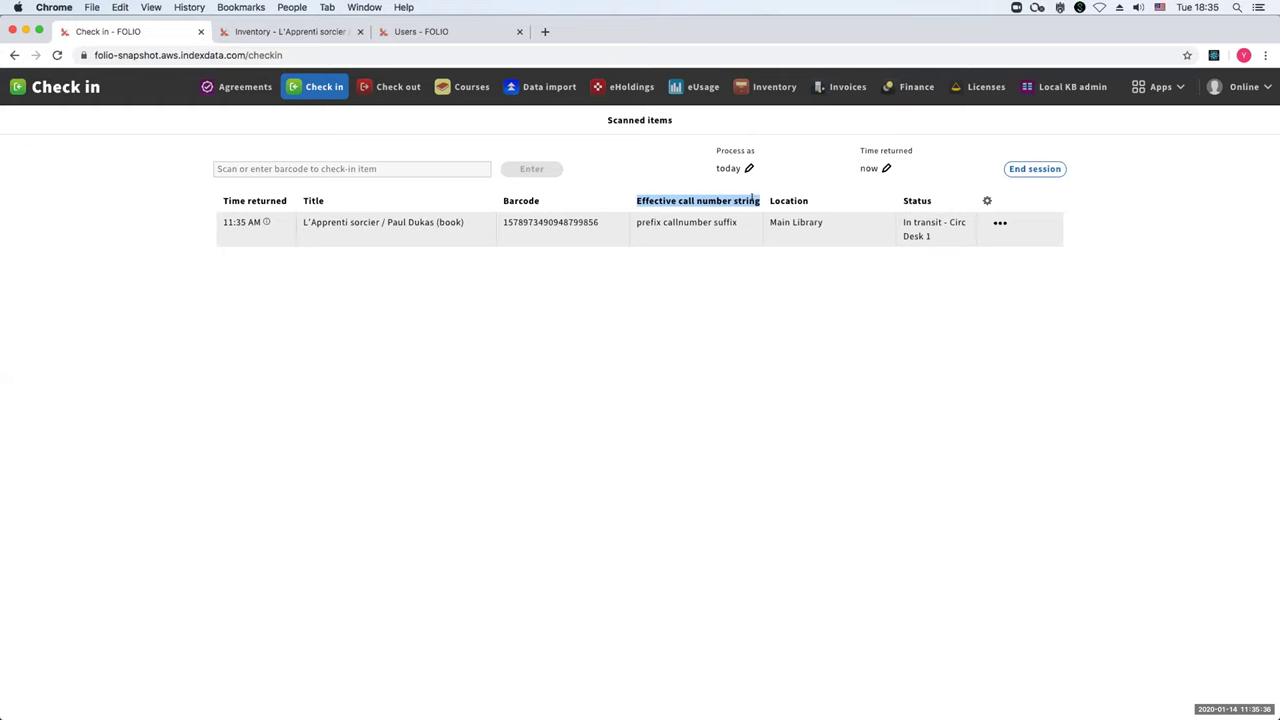
{"action": "left_click", "coordinate": [730, 253]}
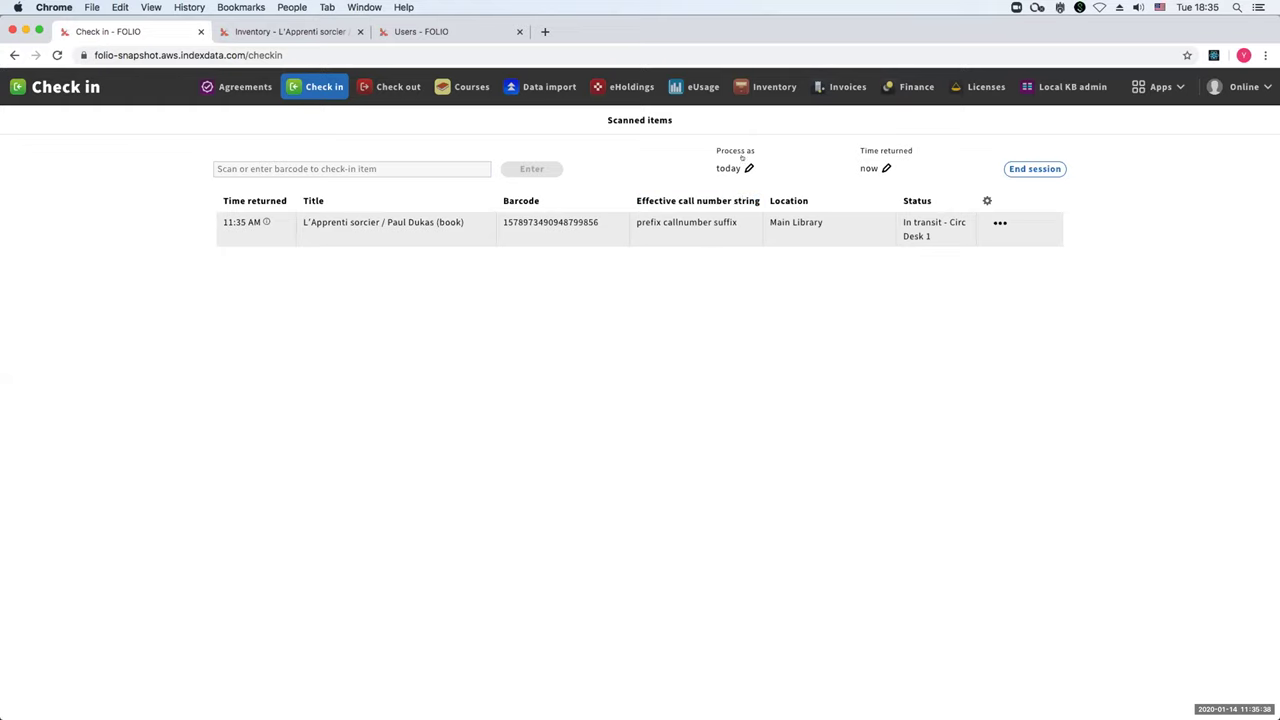
Step: Check the book in again with the Process as date backdated to January 1, 2020
{"action": "left_click", "coordinate": [748, 168]}
{"action": "left_click", "coordinate": [839, 169]}
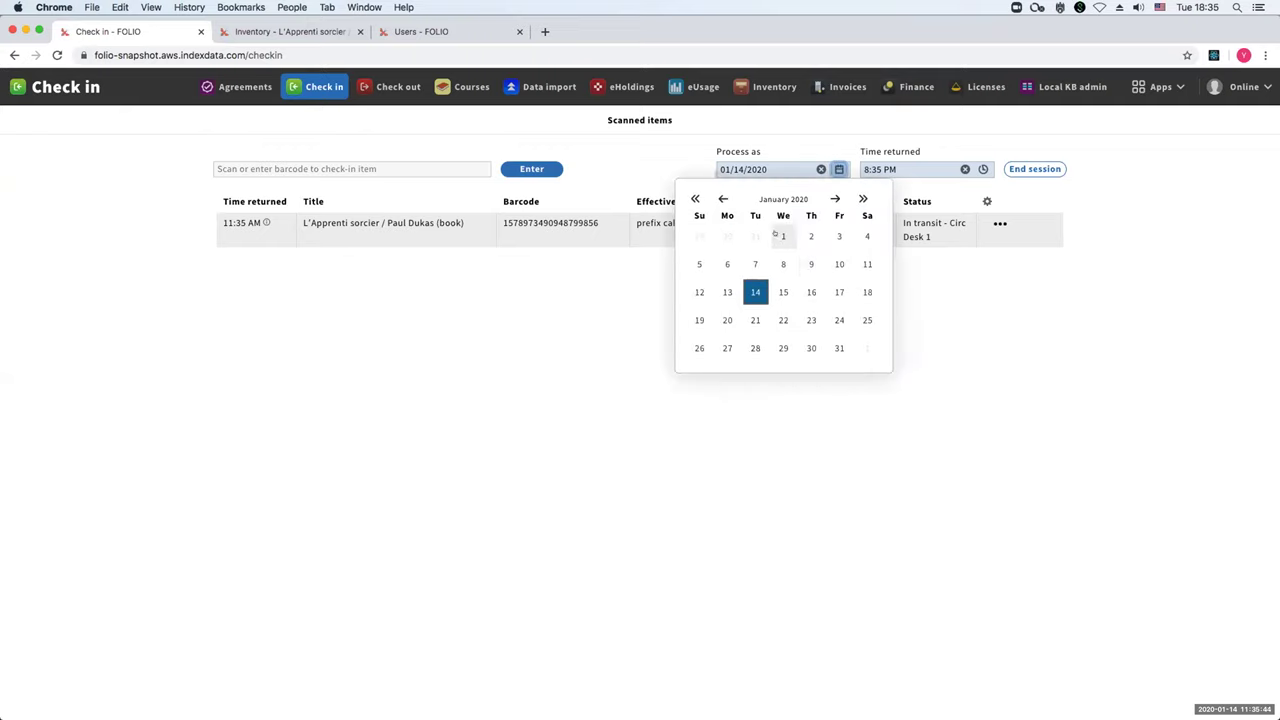
{"action": "left_click", "coordinate": [781, 236]}
{"action": "left_click", "coordinate": [466, 167]}
{"action": "key", "text": "super+v"}
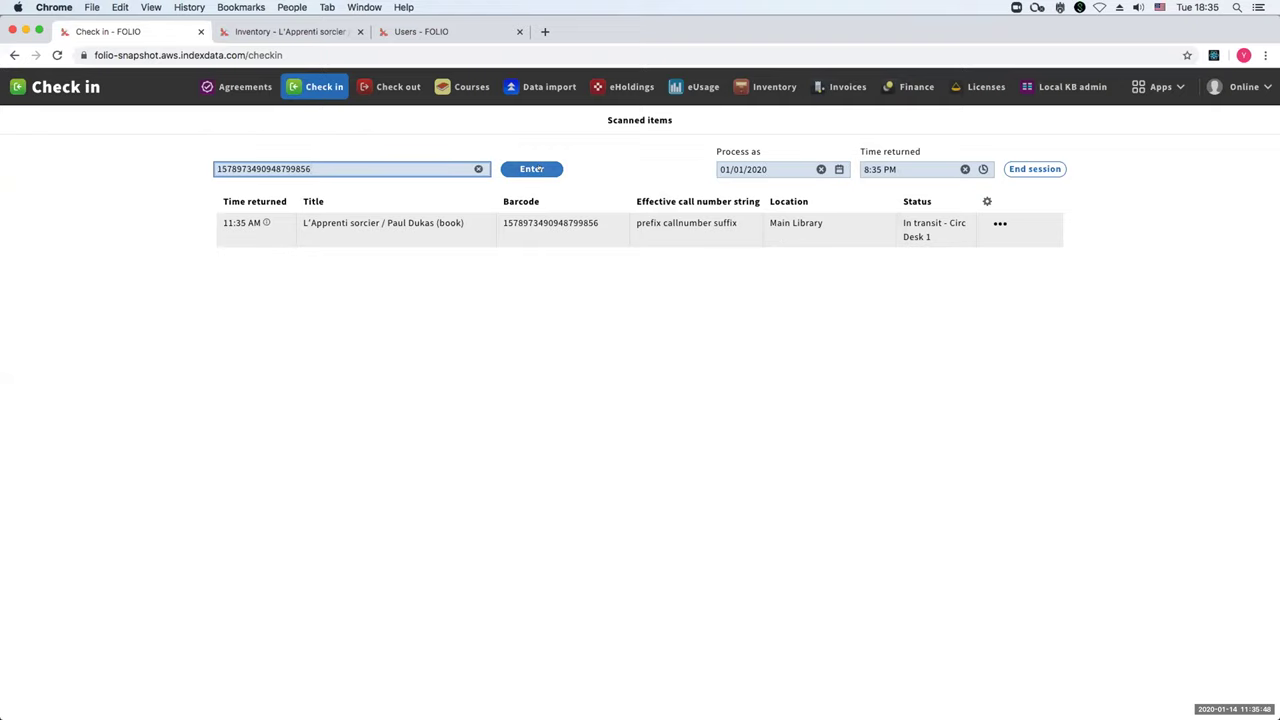
{"action": "left_click", "coordinate": [531, 170]}
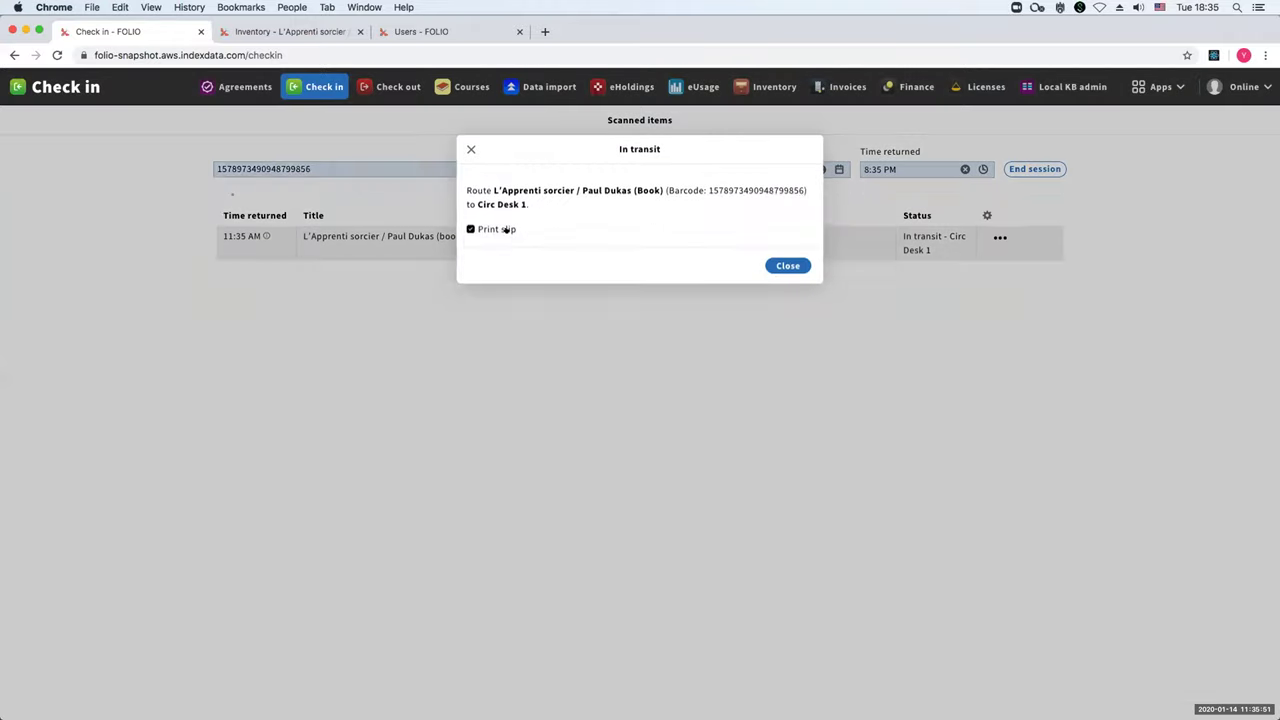
{"action": "left_click", "coordinate": [788, 265]}
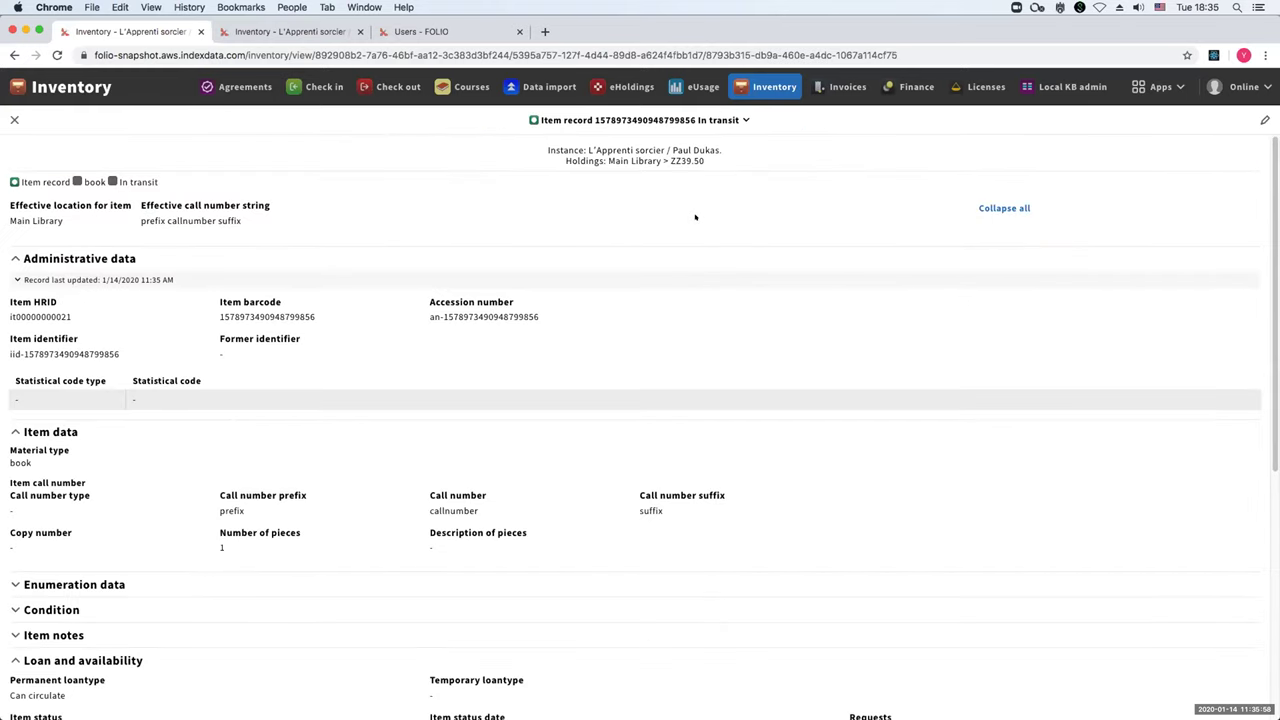
Step: Find the latest check-in date in Circulation history, then go to the user's open loans
{"action": "scroll", "coordinate": [695, 217], "scroll_direction": "down", "scroll_amount": 5}
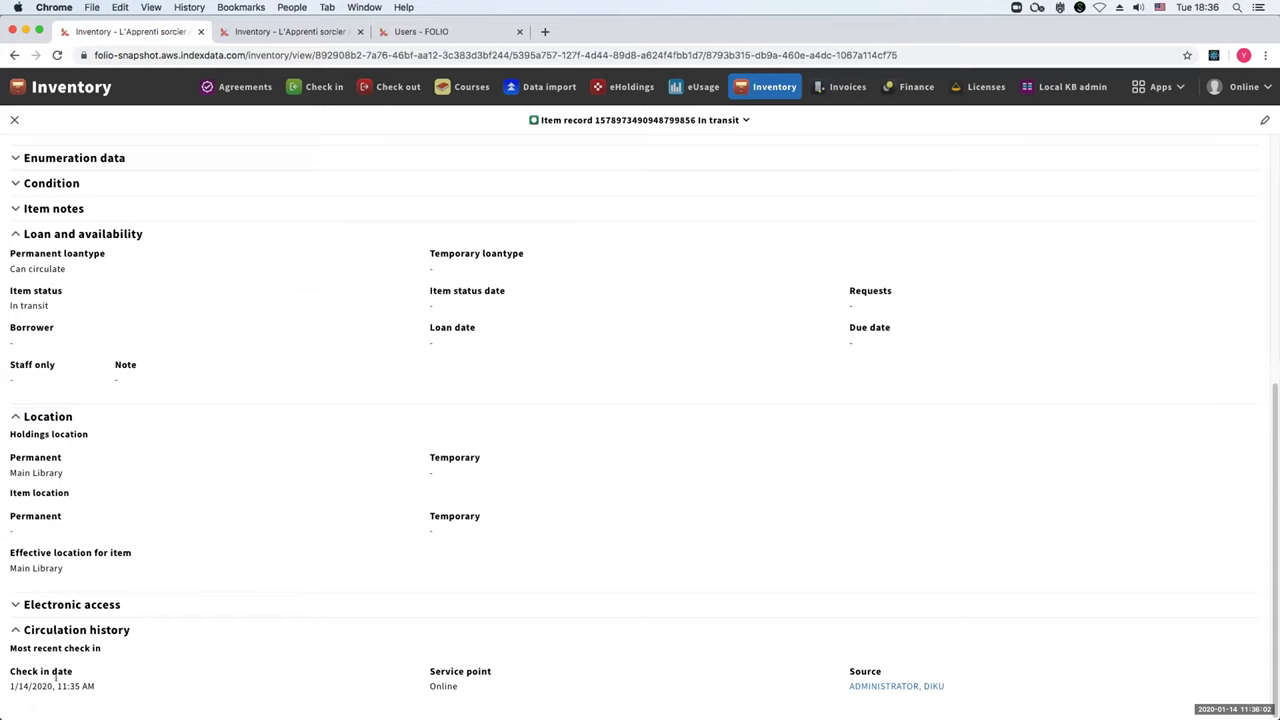
{"action": "left_click_drag", "start_coordinate": [92, 686], "coordinate": [4, 687]}
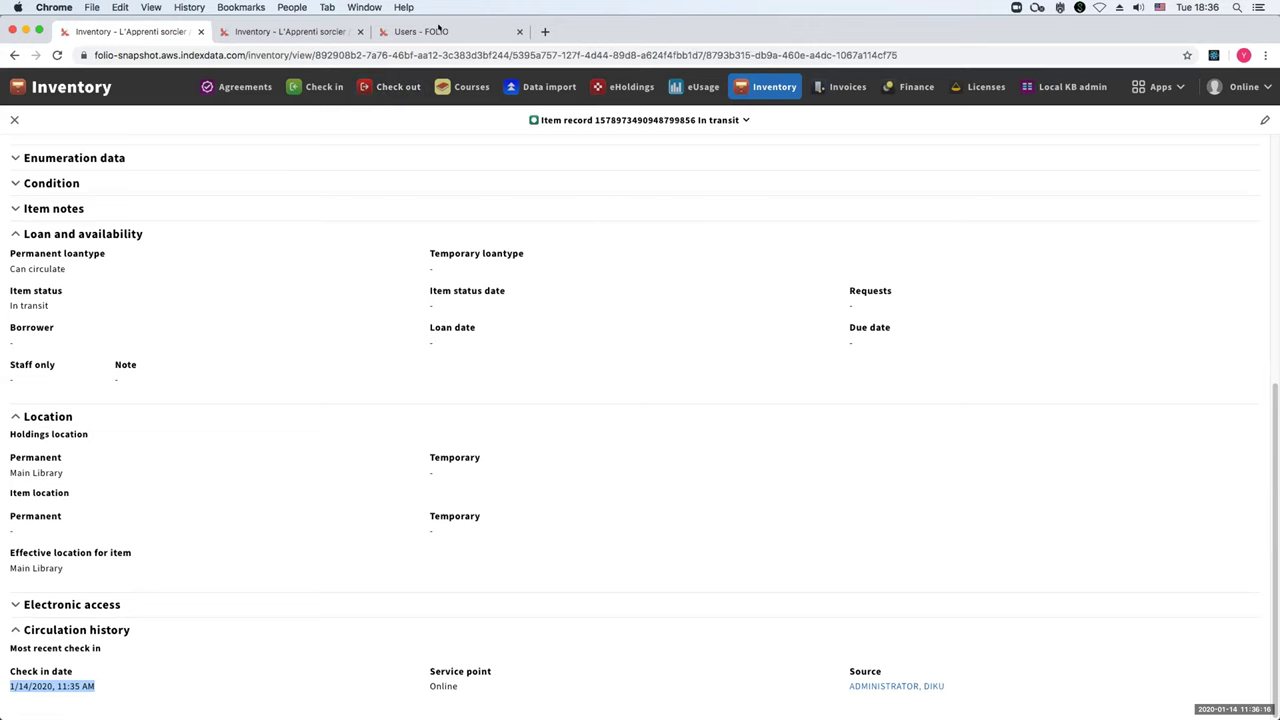
{"action": "left_click", "coordinate": [438, 30]}
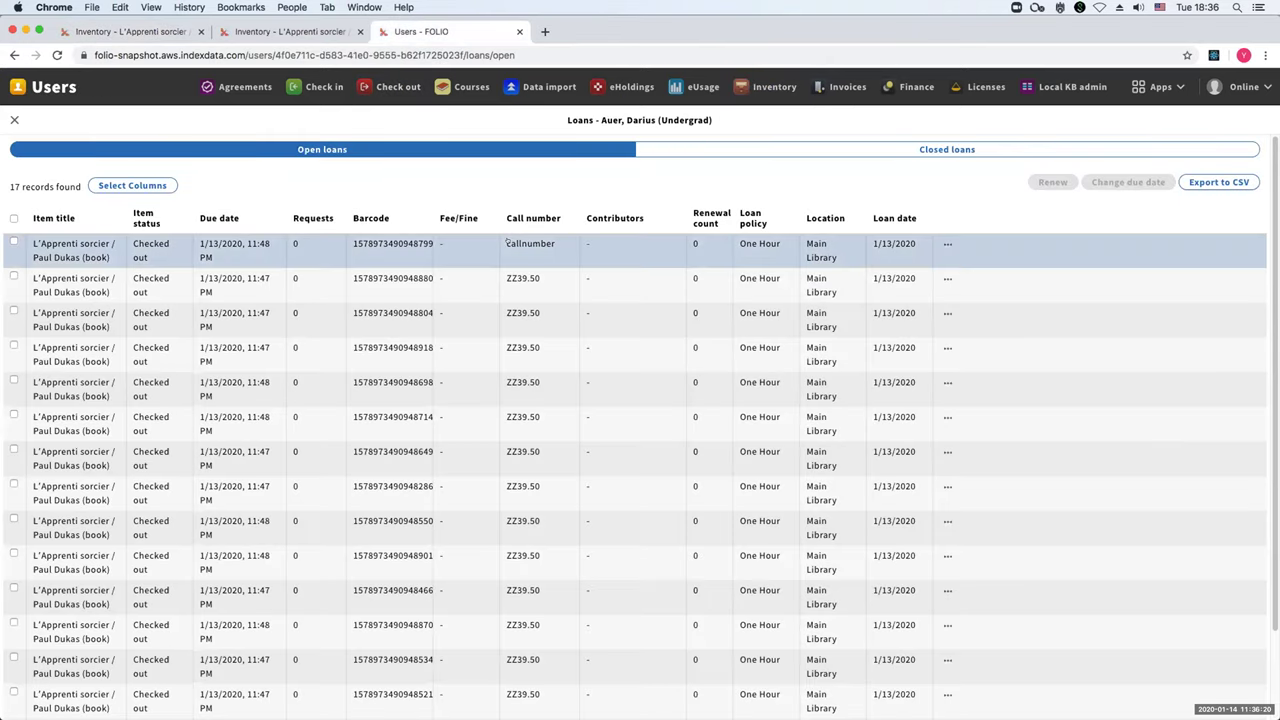
{"action": "scroll", "coordinate": [785, 511], "scroll_direction": "down", "scroll_amount": 2}
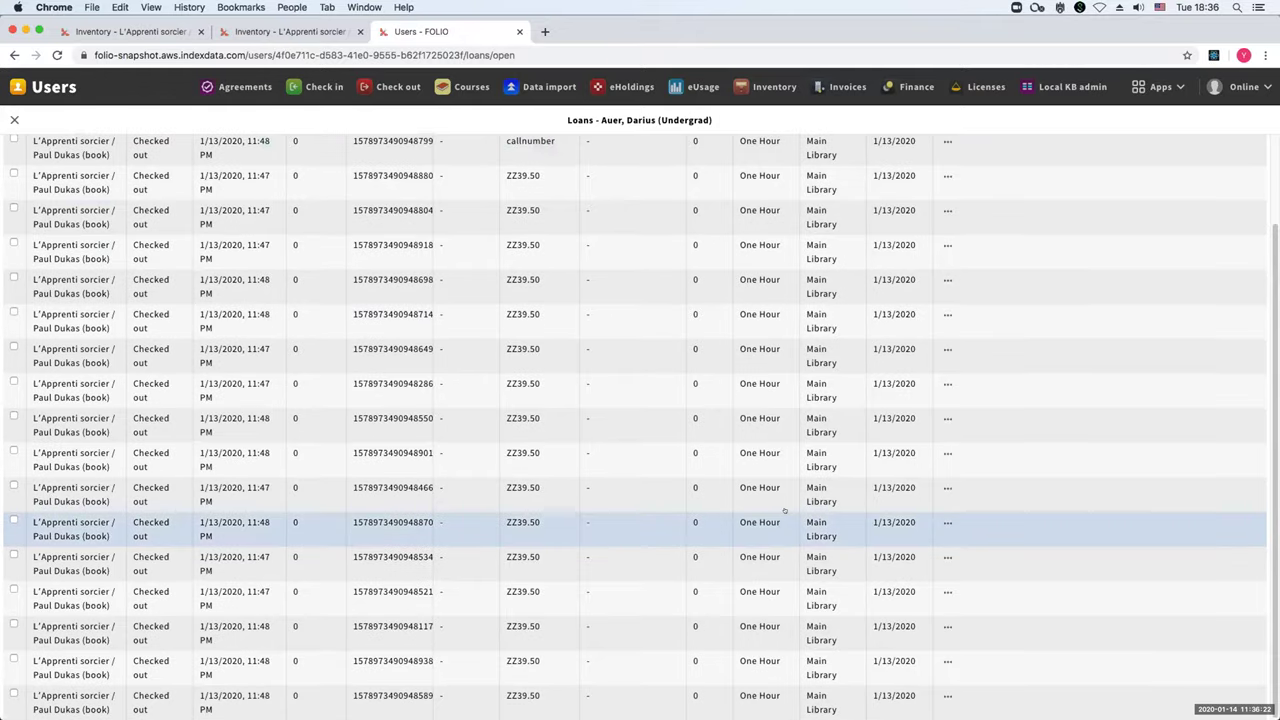
{"action": "scroll", "coordinate": [932, 256], "scroll_direction": "up", "scroll_amount": 2}
{"action": "left_click", "coordinate": [947, 244]}
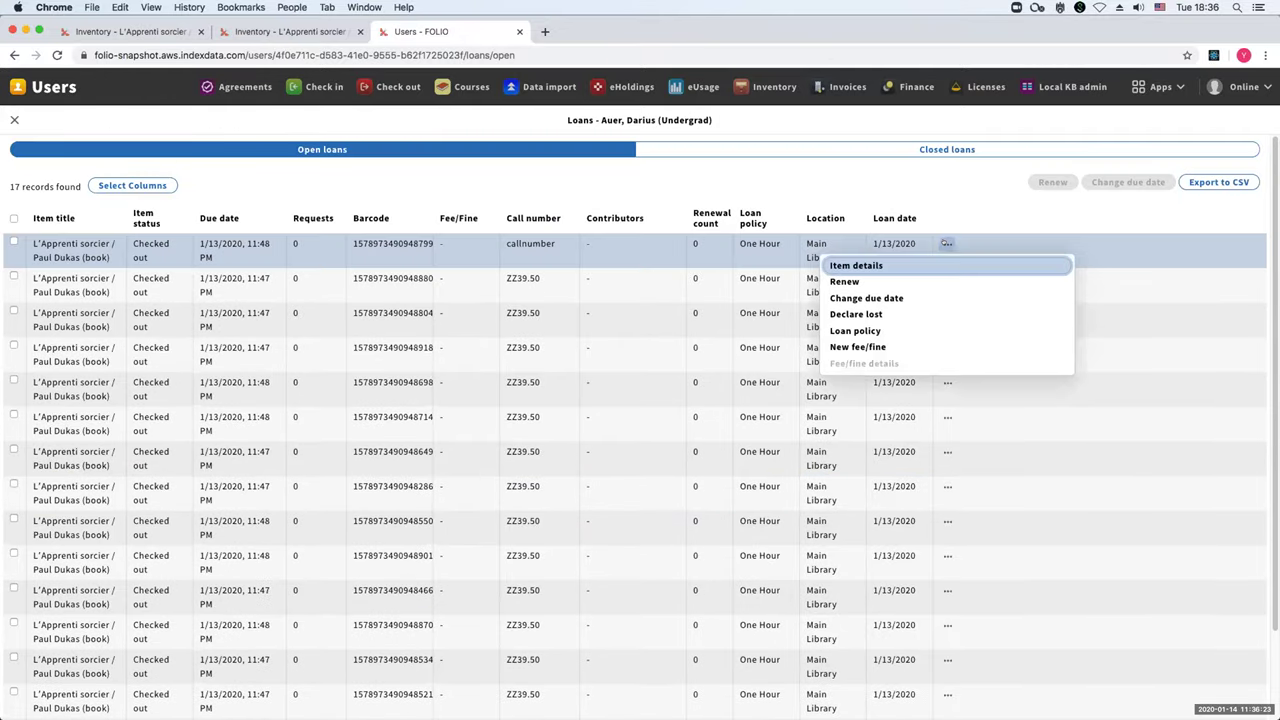
{"action": "left_click", "coordinate": [890, 313]}
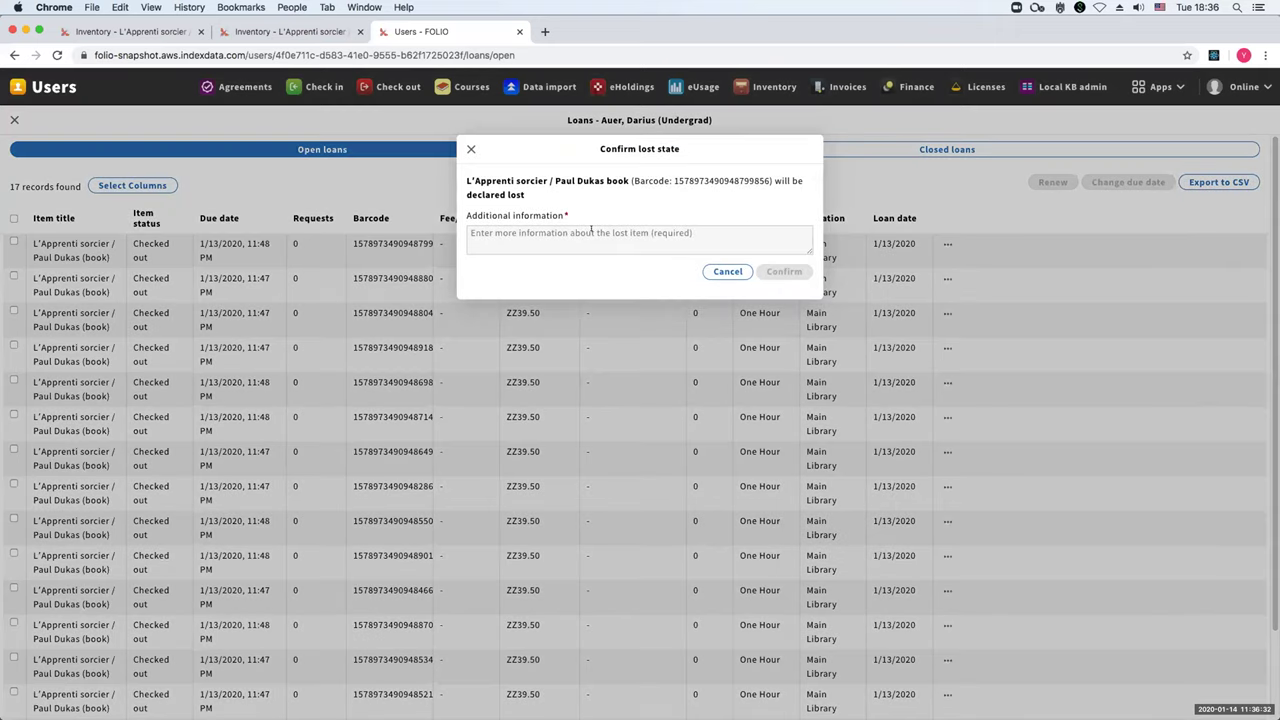
{"action": "left_click", "coordinate": [591, 231]}
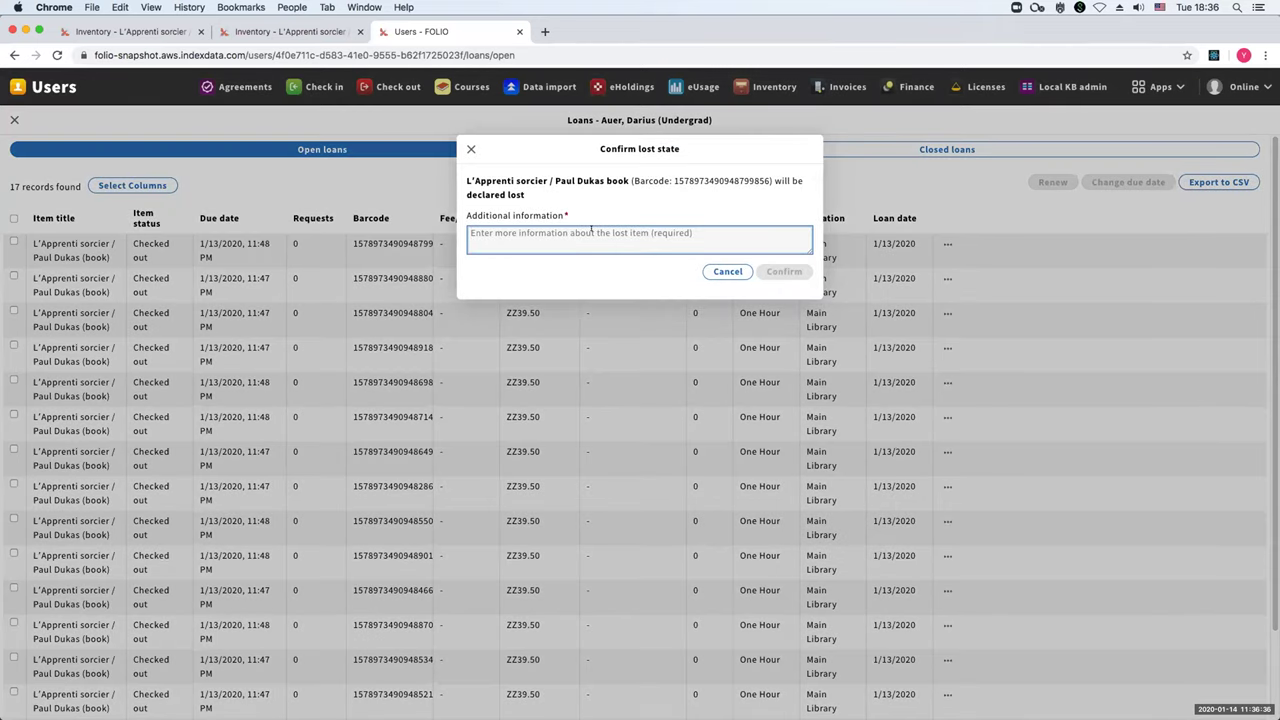
{"action": "type", "text": "B"}
{"action": "key", "text": "BackSpace"}
{"action": "type", "text": "Because"}
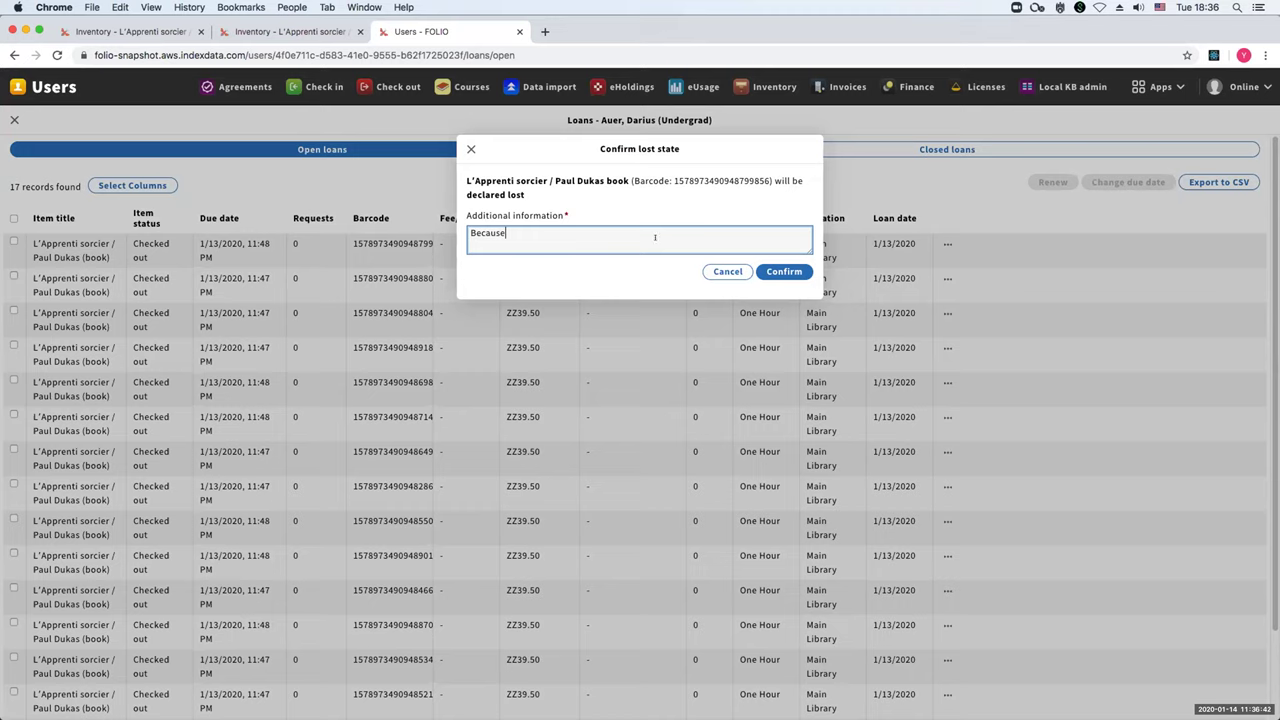
{"action": "left_click", "coordinate": [786, 271]}
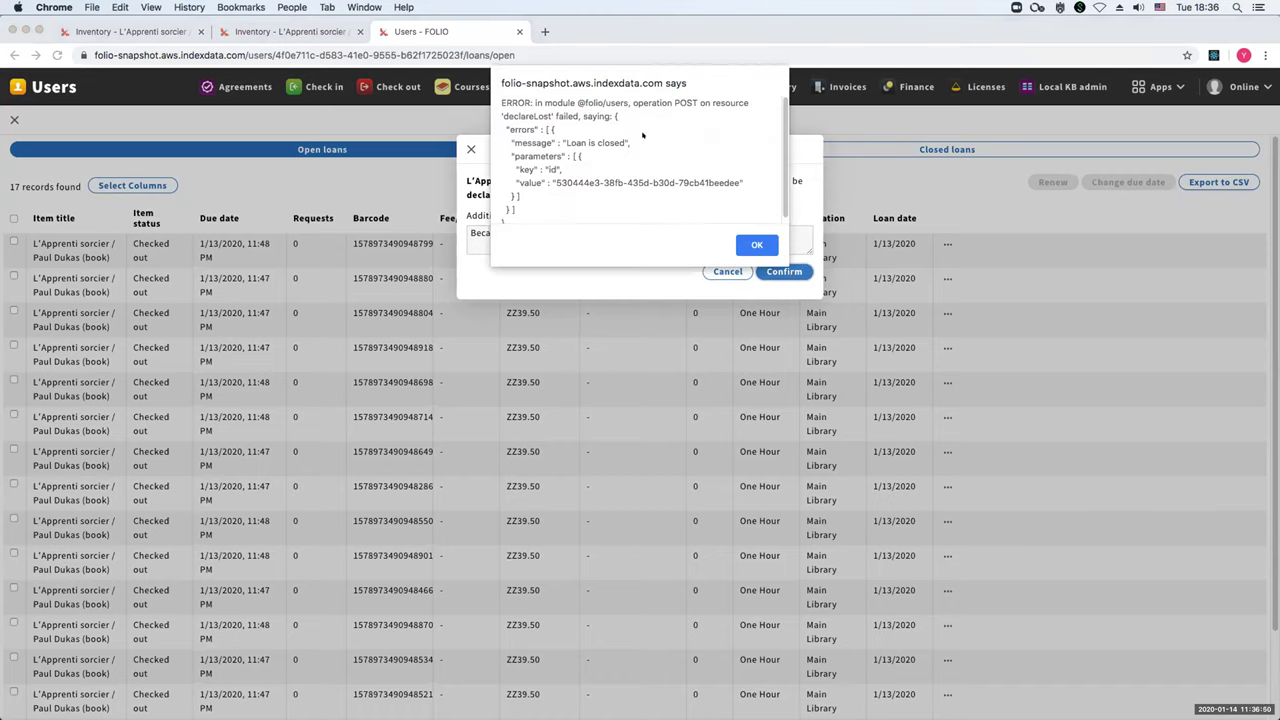
{"action": "scroll", "coordinate": [696, 197], "scroll_direction": "down", "scroll_amount": 1}
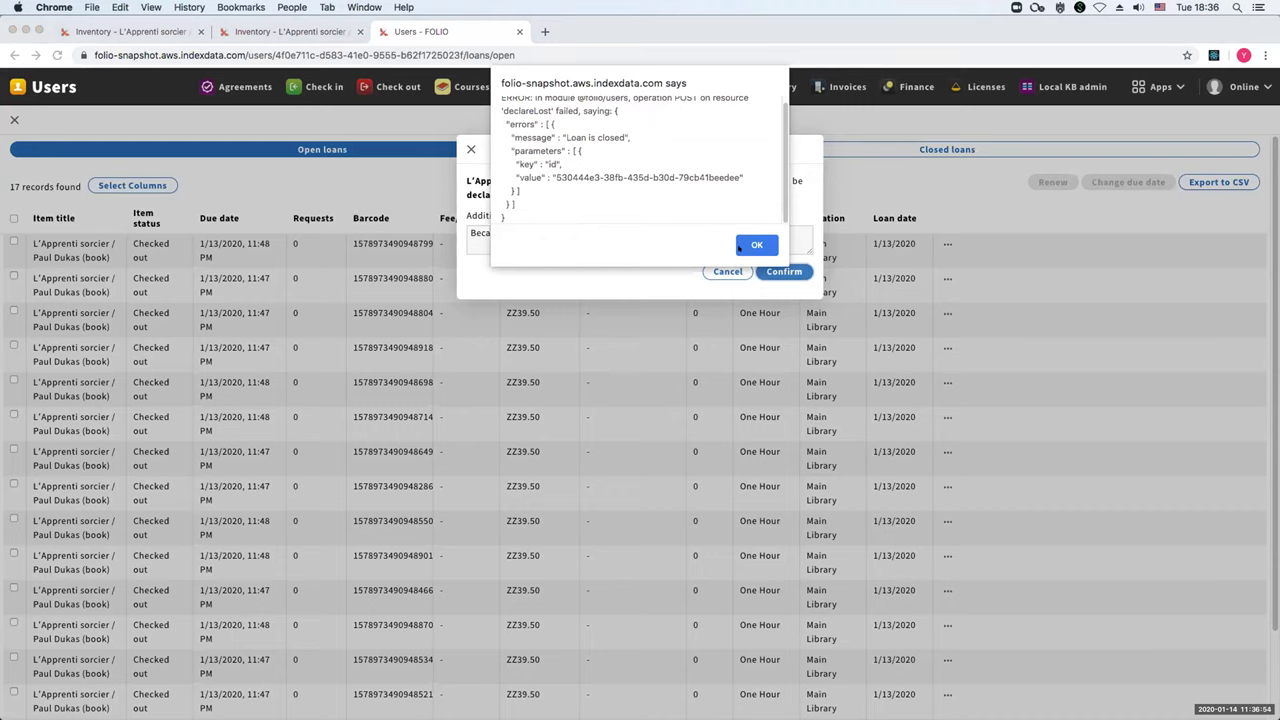
{"action": "left_click", "coordinate": [741, 246]}
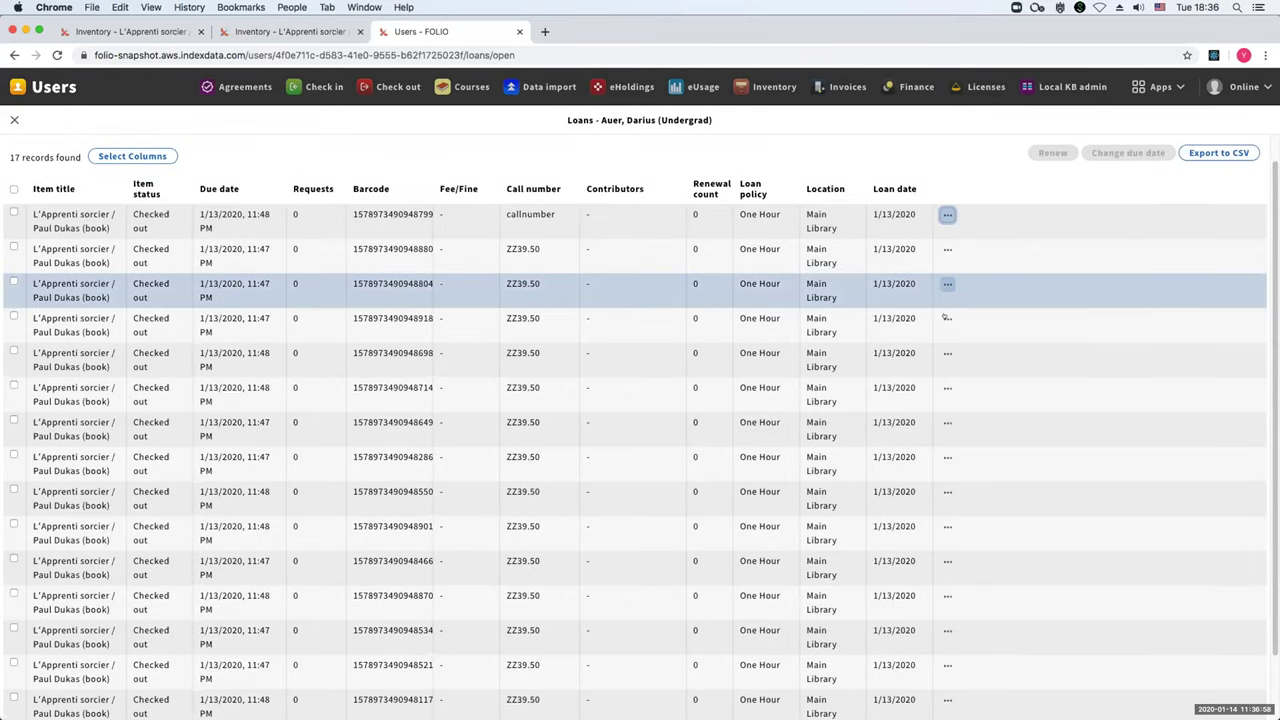
Step: Declare the fourth loan lost with comment 'D', then open that loan's actions menu
{"action": "left_click", "coordinate": [947, 318]}
{"action": "left_click", "coordinate": [898, 389]}
{"action": "left_click", "coordinate": [770, 250]}
{"action": "type", "text": "D"}
{"action": "left_click", "coordinate": [784, 271]}
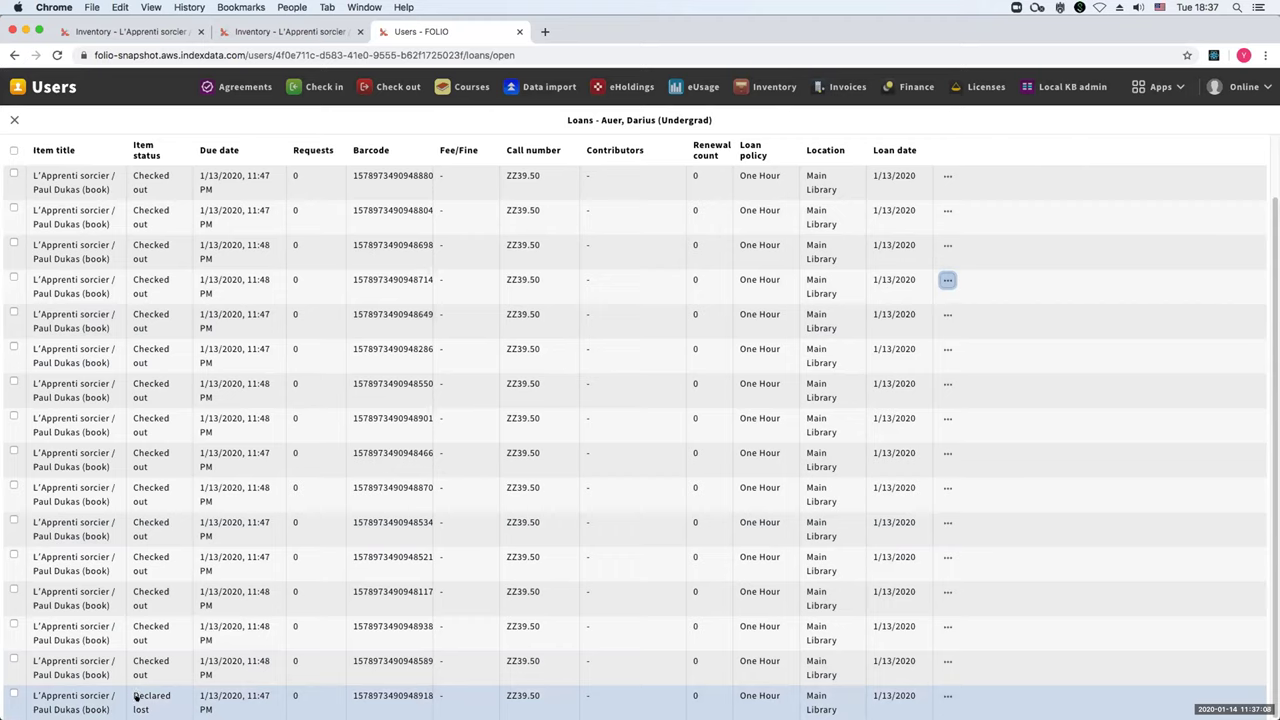
{"action": "left_click", "coordinate": [946, 695]}
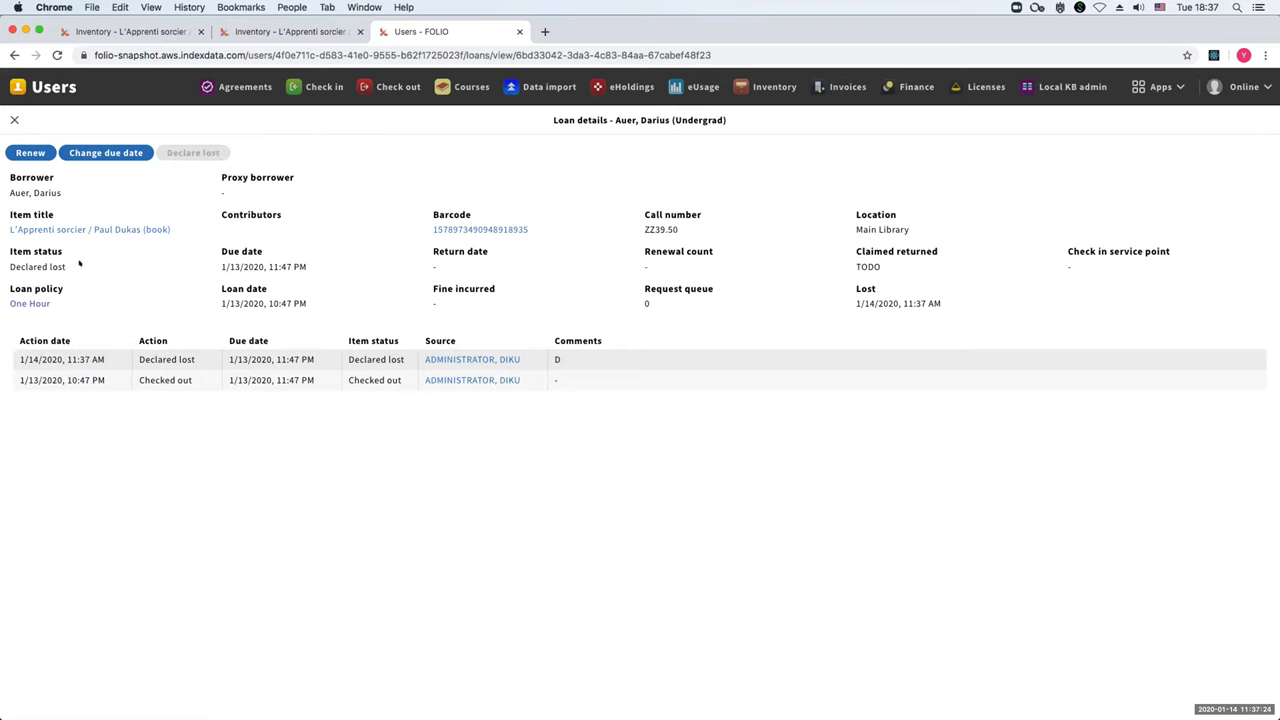
{"action": "left_click_drag", "start_coordinate": [79, 262], "coordinate": [5, 251]}
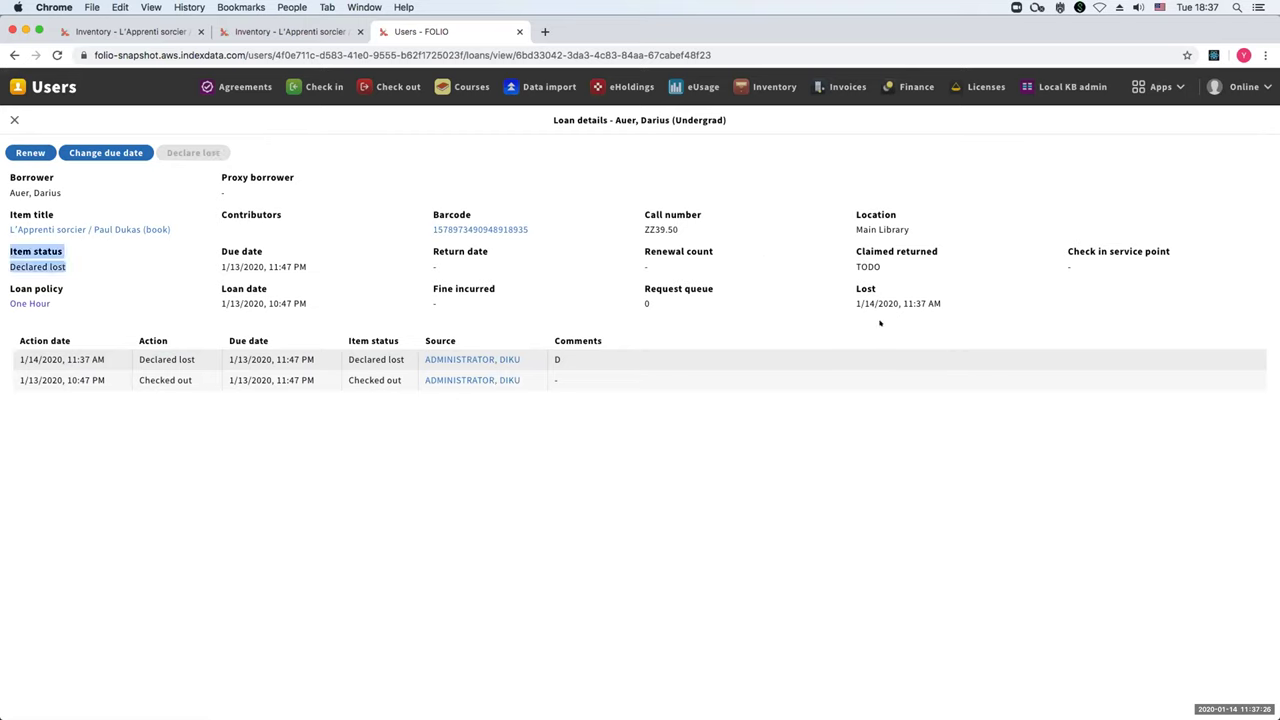
{"action": "left_click", "coordinate": [846, 296]}
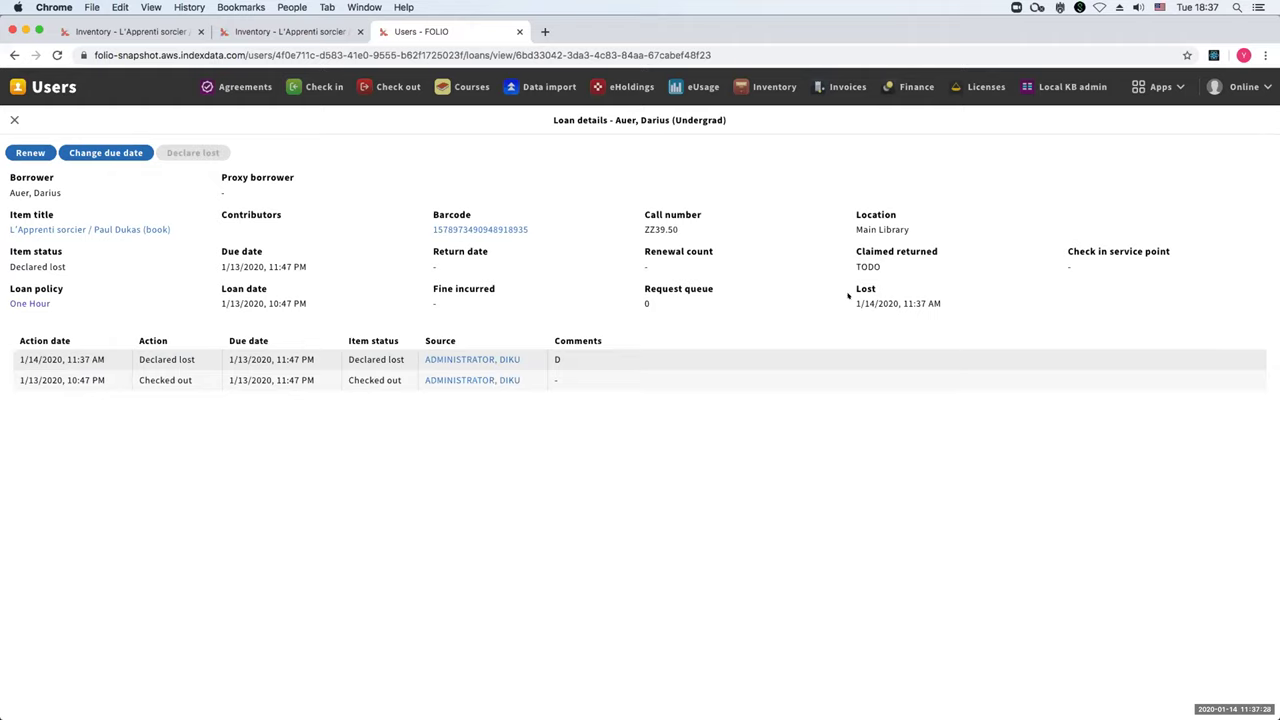
{"action": "left_click_drag", "start_coordinate": [849, 296], "coordinate": [984, 306]}
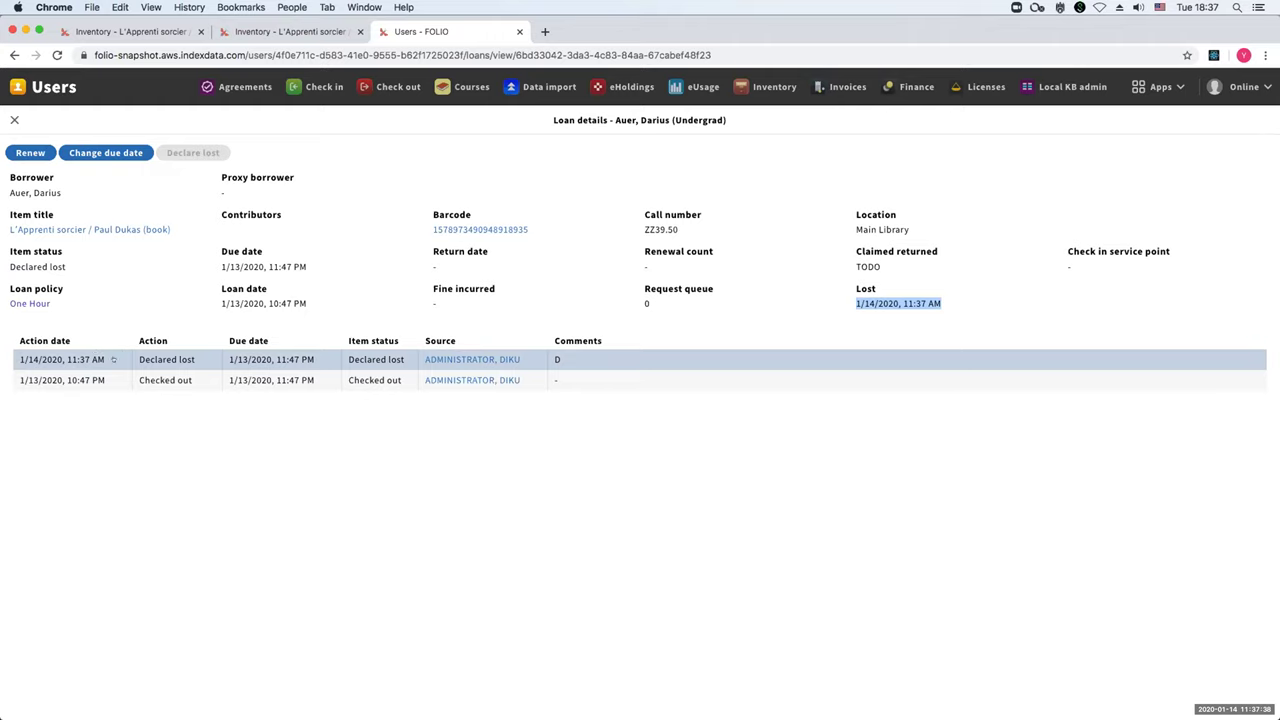
{"action": "left_click", "coordinate": [229, 472]}
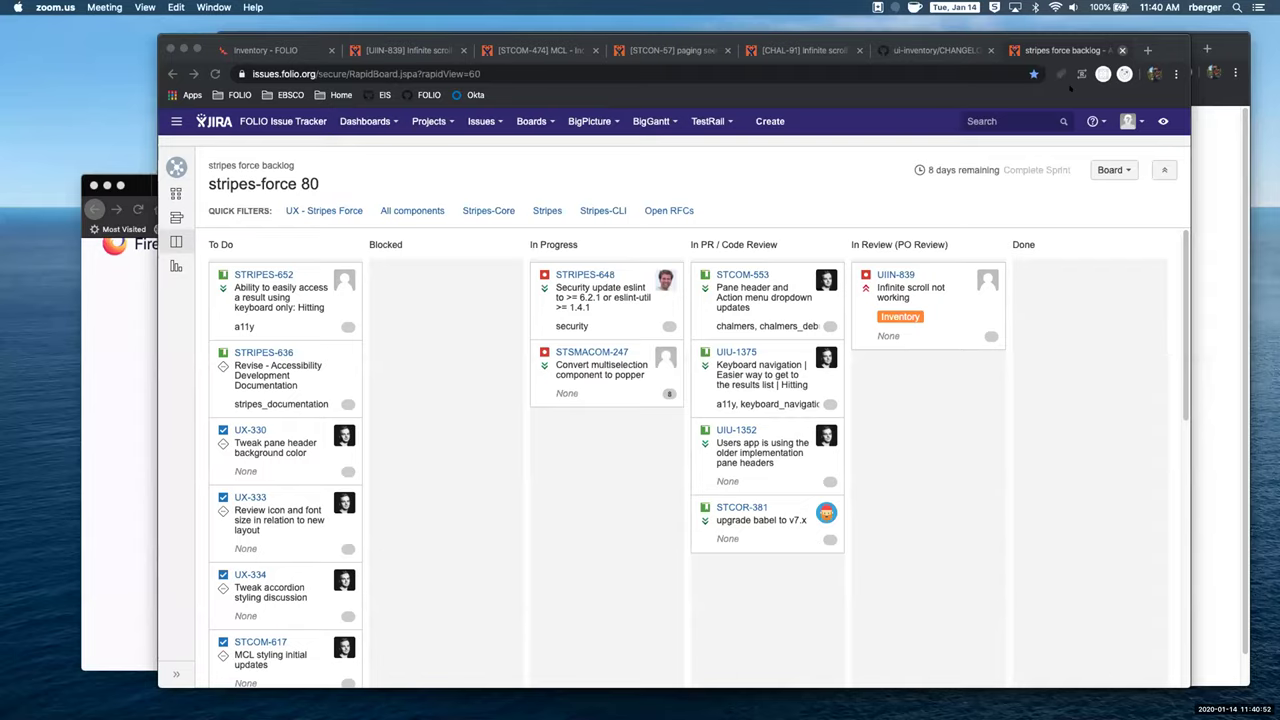
Step: Bring the browser forward and switch to the Inventory - FOLIO tab
{"action": "left_click", "coordinate": [908, 101]}
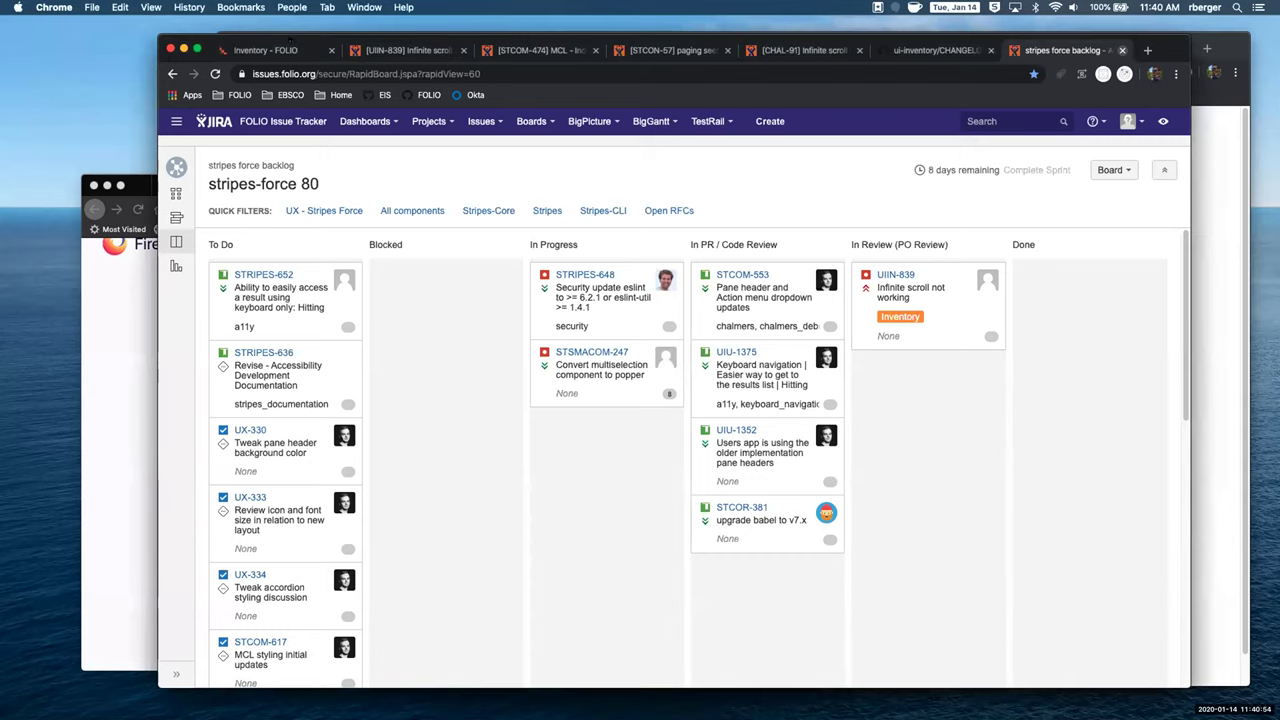
{"action": "left_click", "coordinate": [283, 49]}
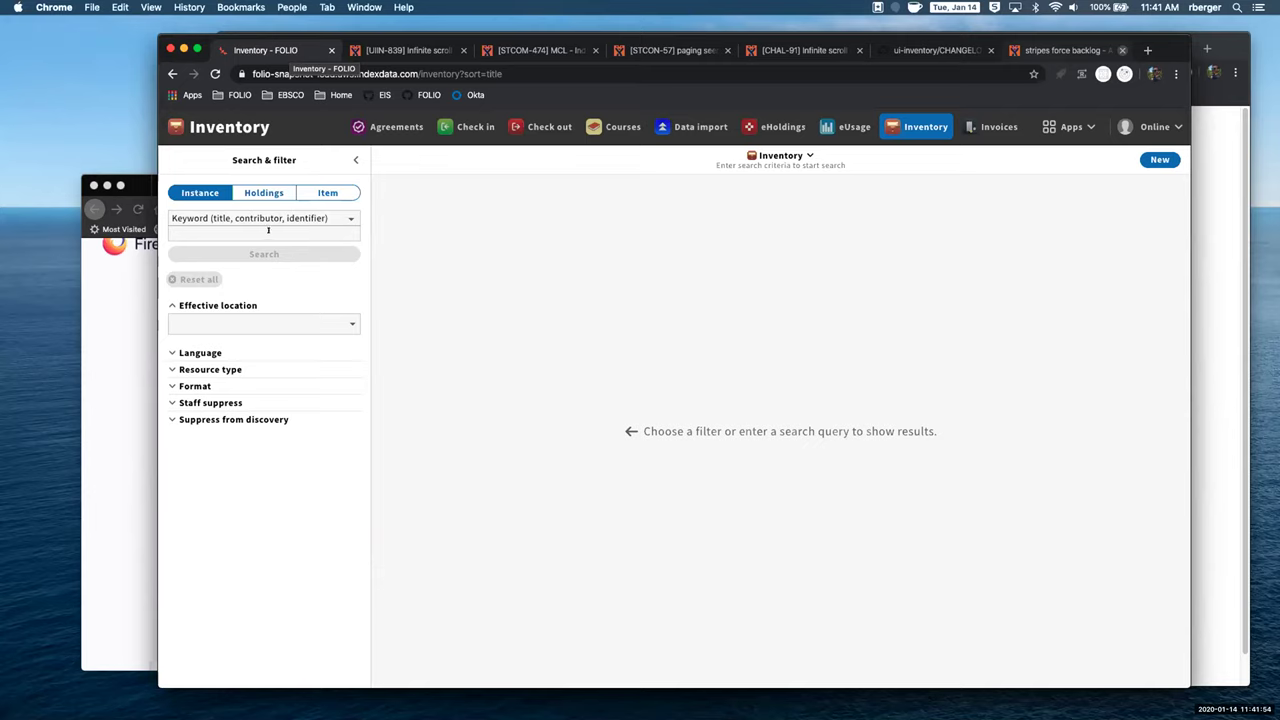
Step: Run an Inventory instance keyword search for 'europe'
{"action": "left_click", "coordinate": [268, 230]}
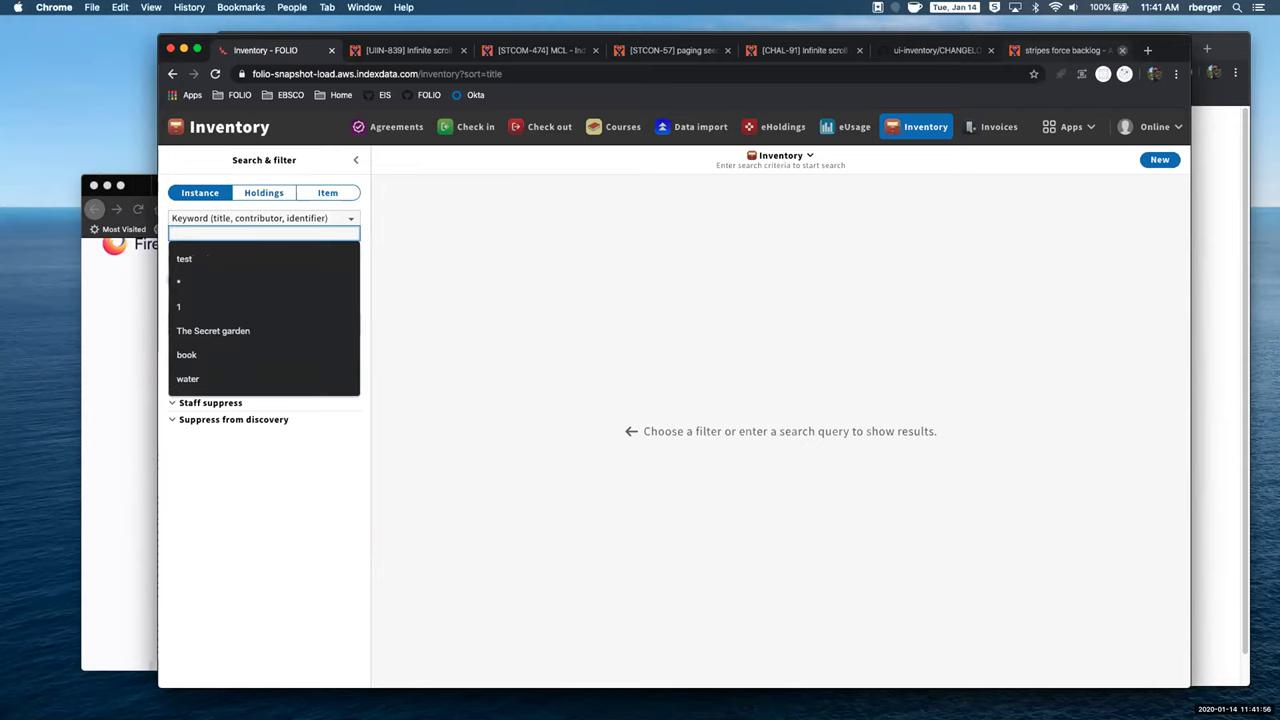
{"action": "type", "text": "europe"}
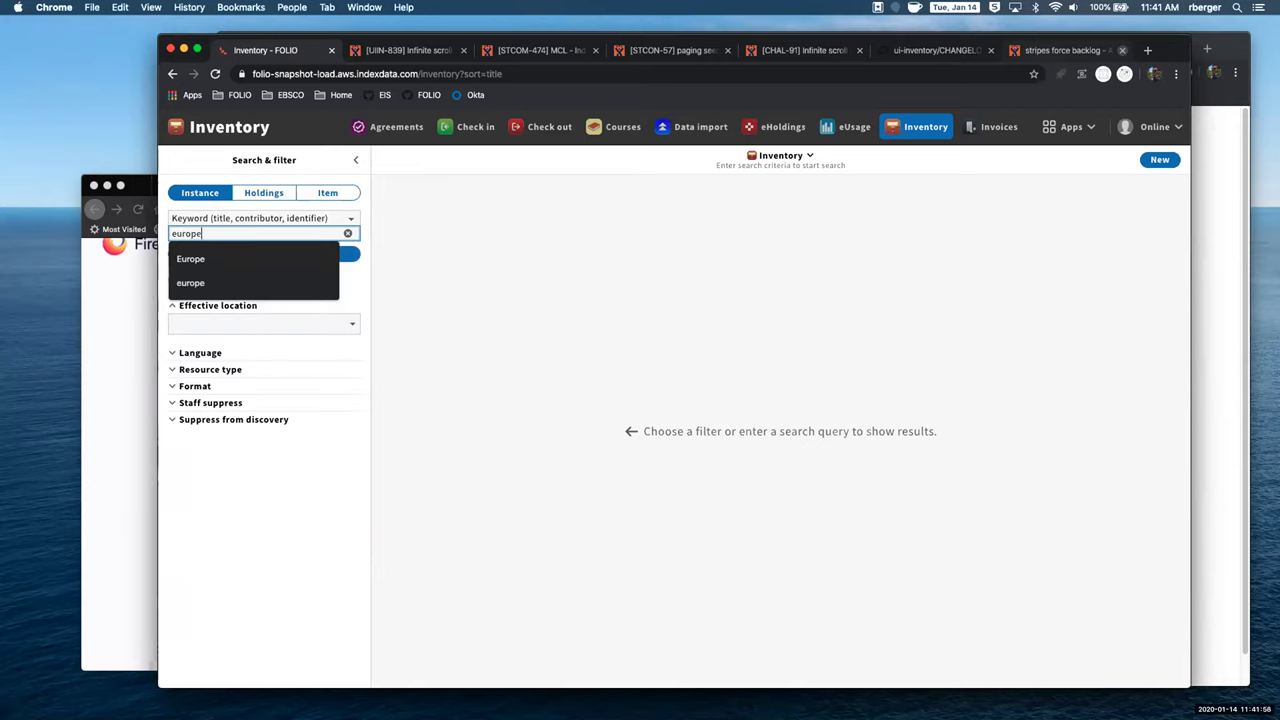
{"action": "key", "text": "Return"}
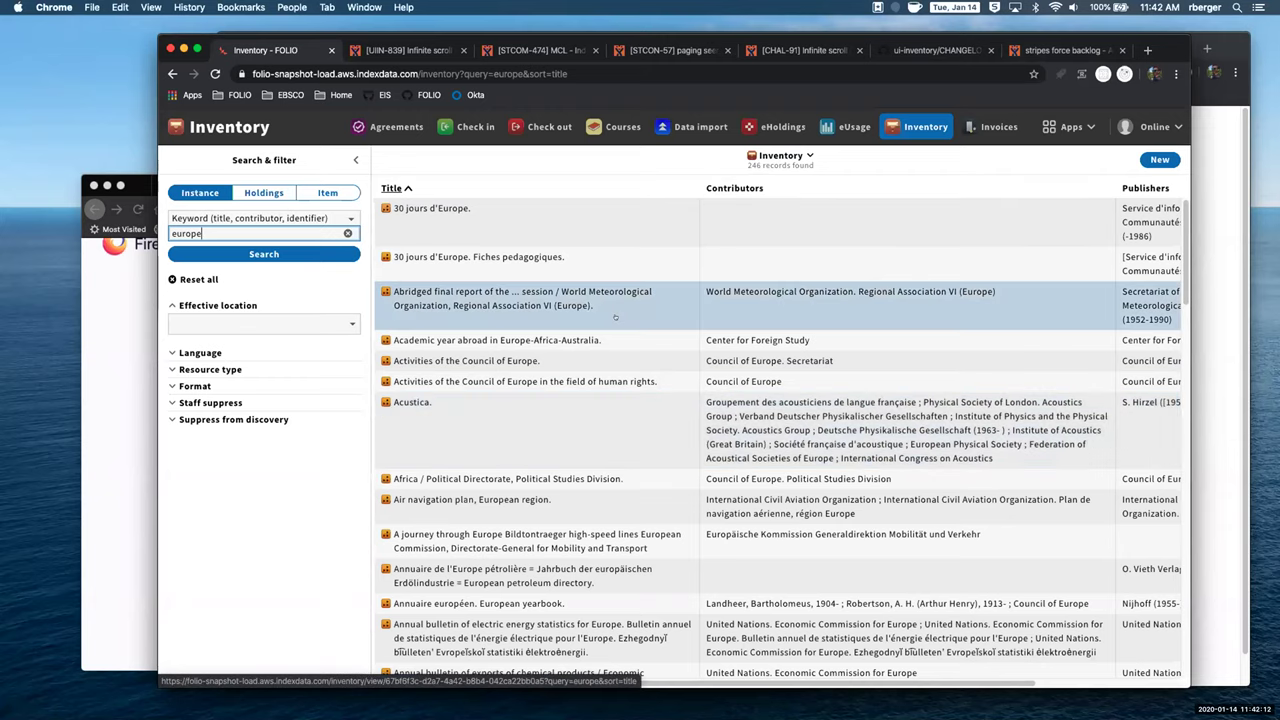
Step: Load and scroll through all 246 europe results down to End of list
{"action": "scroll", "coordinate": [645, 403], "scroll_direction": "down", "scroll_amount": 1}
{"action": "scroll", "coordinate": [645, 403], "scroll_direction": "down", "scroll_amount": 15}
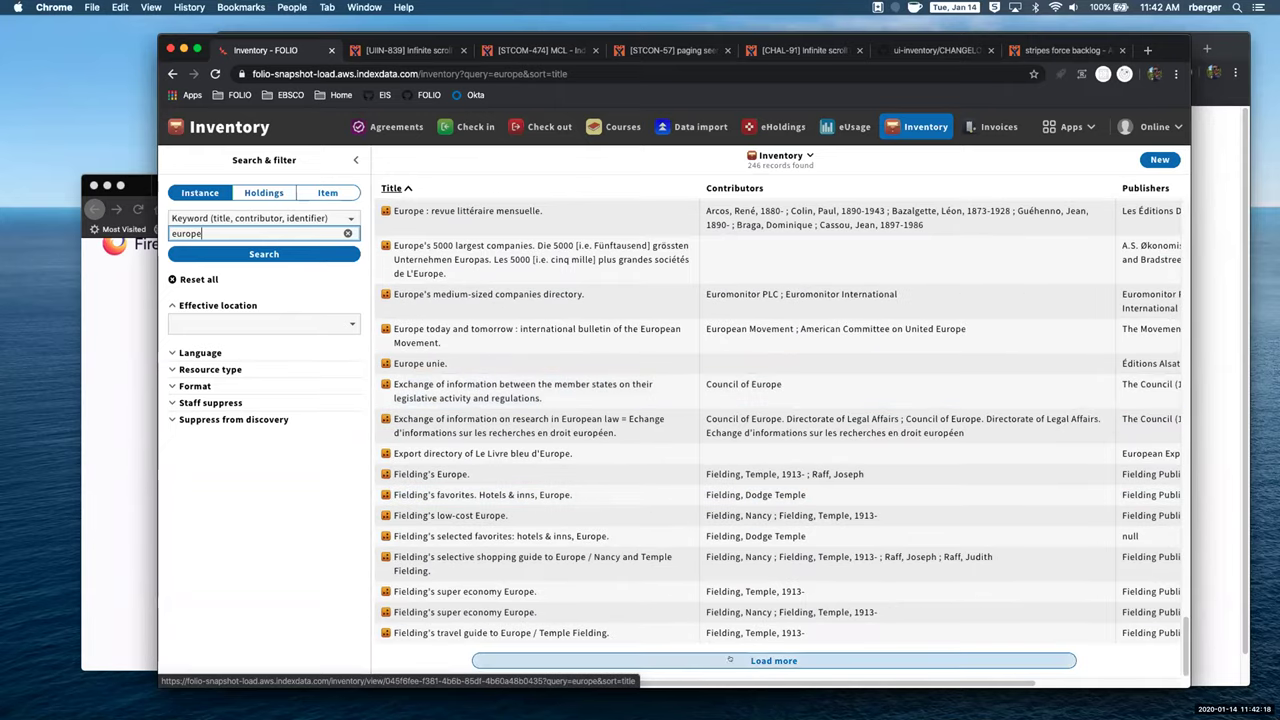
{"action": "left_click", "coordinate": [760, 661]}
{"action": "scroll", "coordinate": [839, 607], "scroll_direction": "down", "scroll_amount": 3}
{"action": "scroll", "coordinate": [839, 607], "scroll_direction": "down", "scroll_amount": 20}
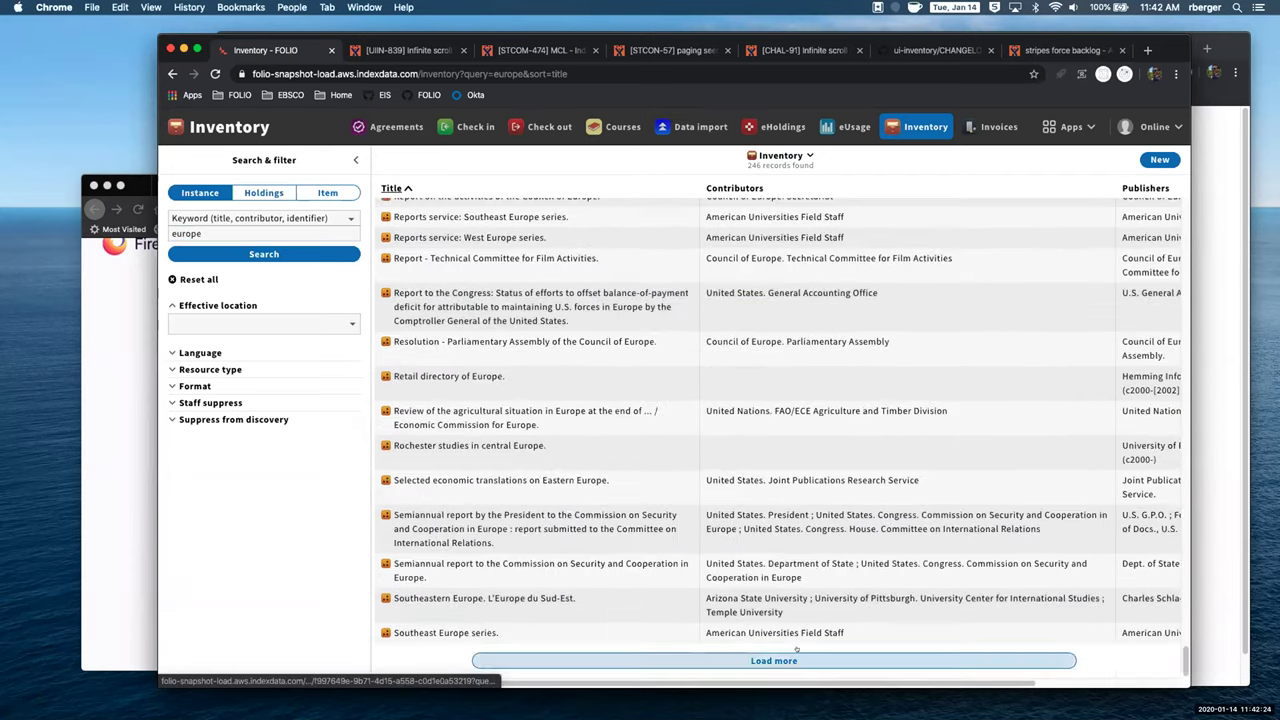
{"action": "left_click", "coordinate": [796, 652]}
{"action": "scroll", "coordinate": [774, 435], "scroll_direction": "down", "scroll_amount": 5}
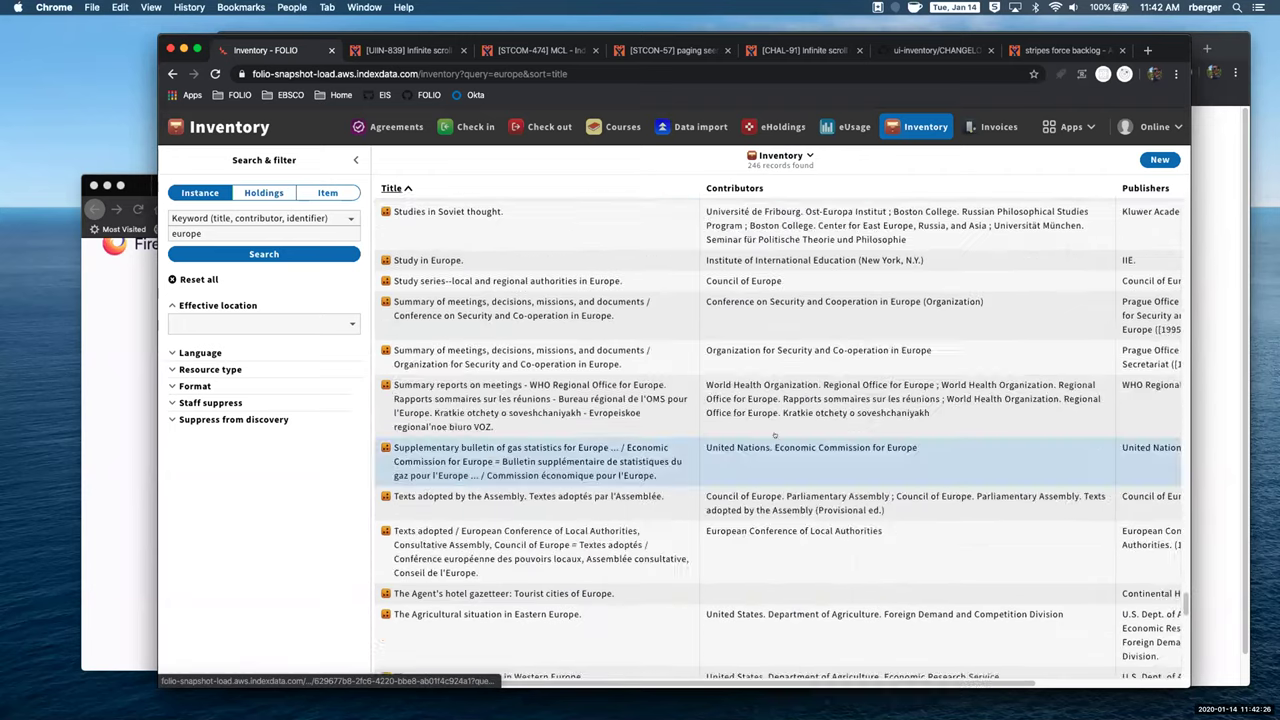
{"action": "scroll", "coordinate": [774, 435], "scroll_direction": "down", "scroll_amount": 15}
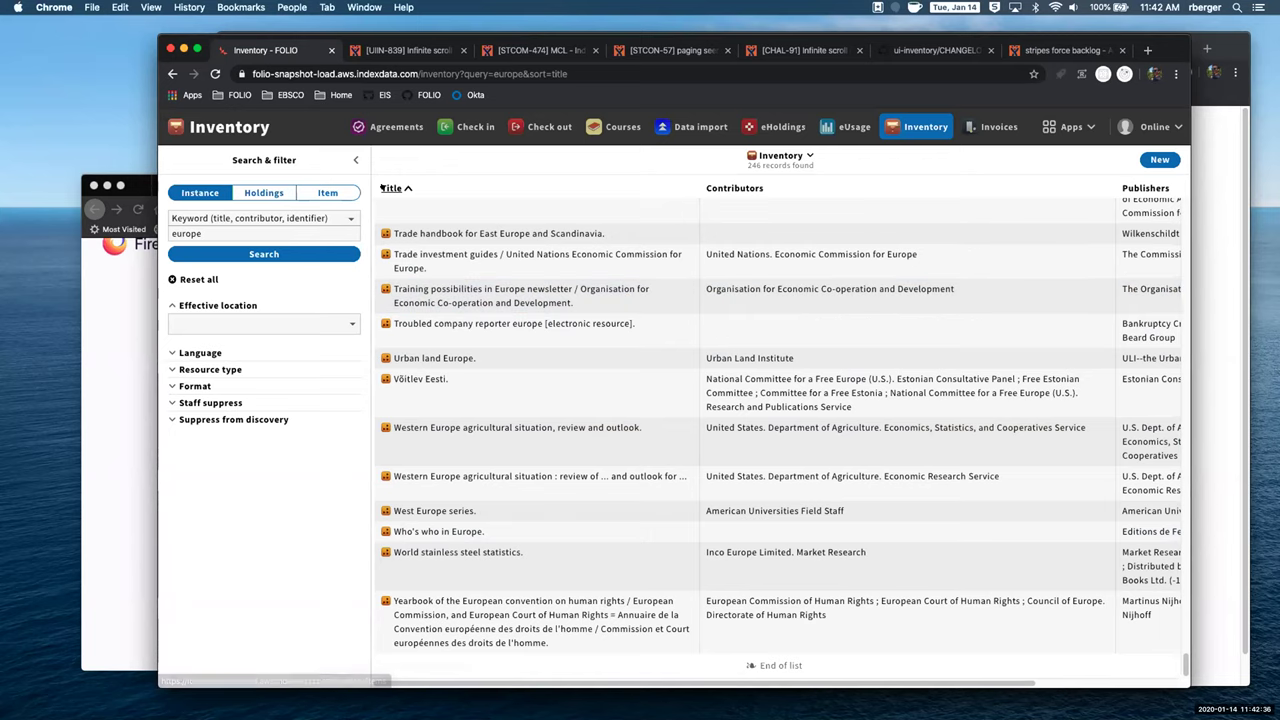
Step: Sort the europe results by title descending, load more, then reorder them by contributor
{"action": "left_click", "coordinate": [382, 188]}
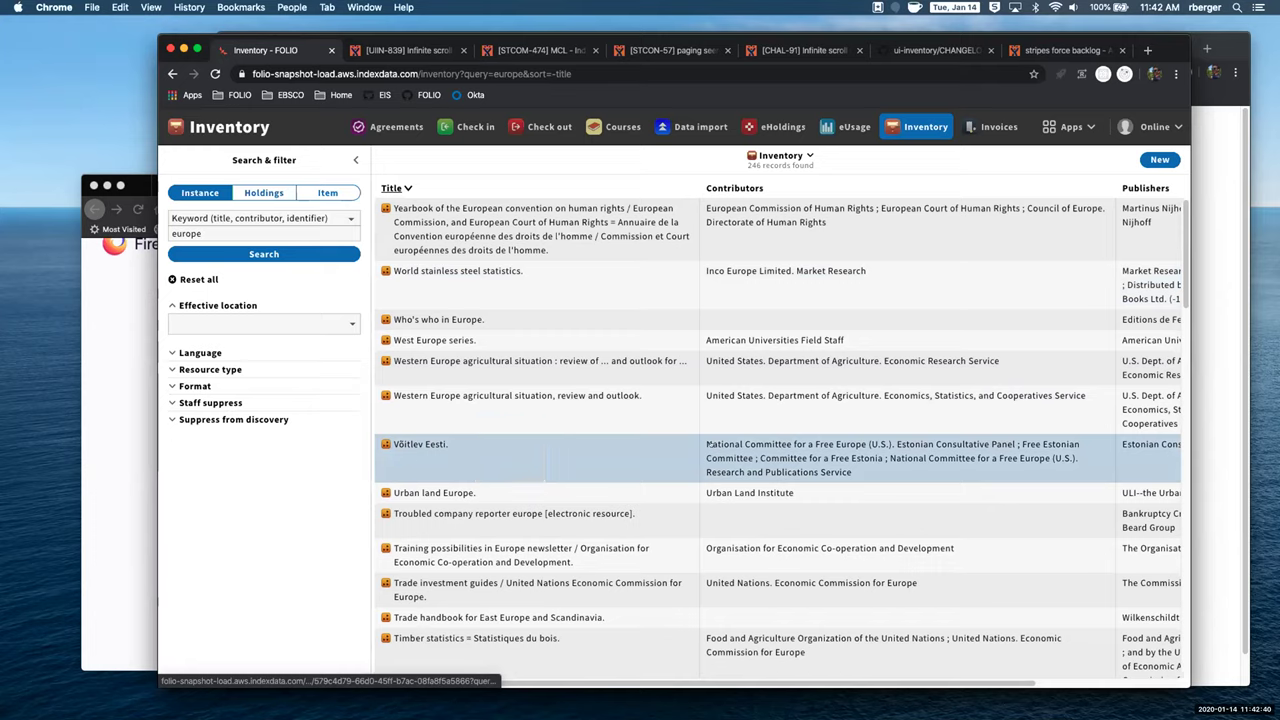
{"action": "scroll", "coordinate": [690, 440], "scroll_direction": "down", "scroll_amount": 10}
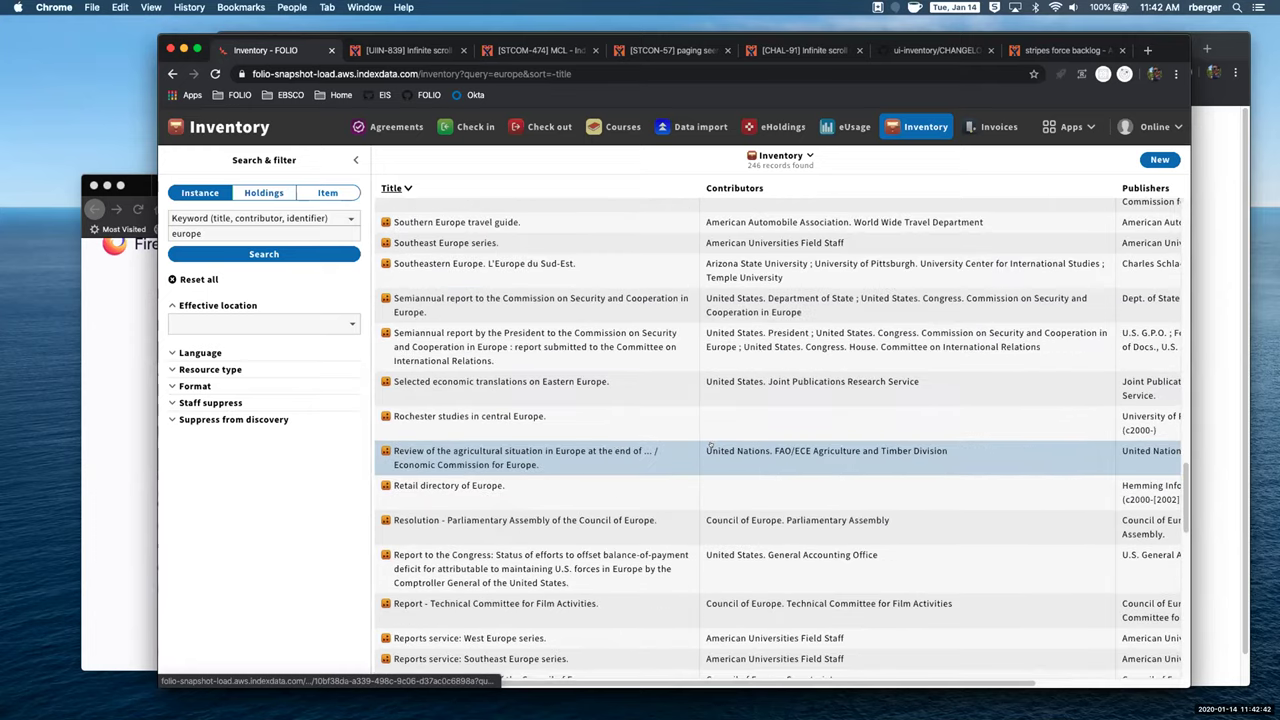
{"action": "scroll", "coordinate": [710, 447], "scroll_direction": "down", "scroll_amount": 15}
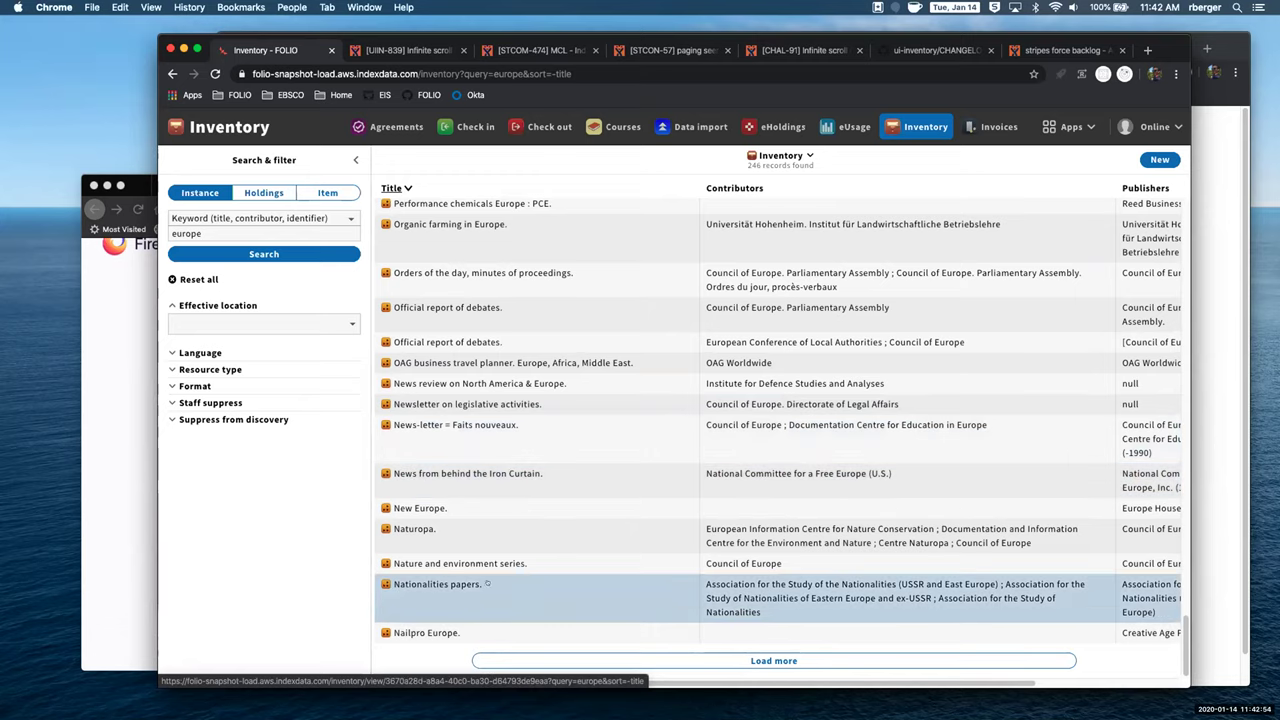
{"action": "left_click", "coordinate": [771, 660]}
{"action": "scroll", "coordinate": [561, 549], "scroll_direction": "down", "scroll_amount": 20}
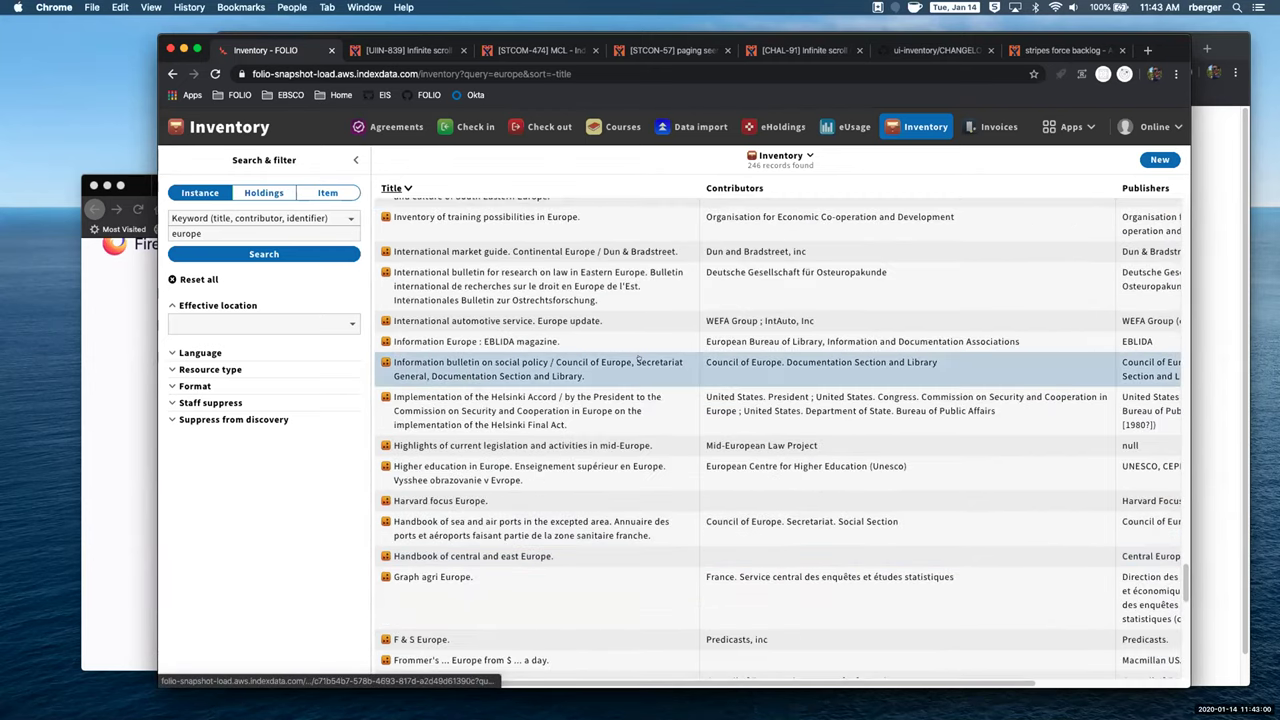
{"action": "scroll", "coordinate": [700, 340], "scroll_direction": "up", "scroll_amount": 10}
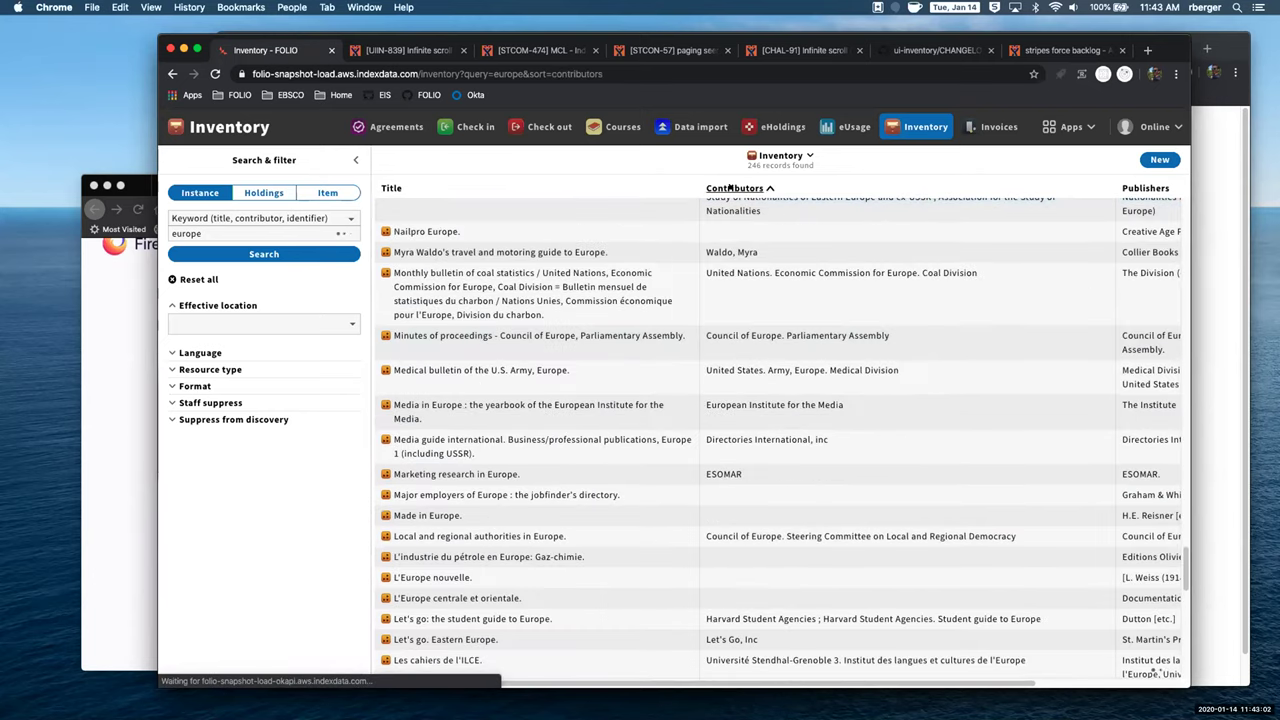
{"action": "left_click", "coordinate": [735, 188]}
{"action": "scroll", "coordinate": [783, 392], "scroll_direction": "down", "scroll_amount": 15}
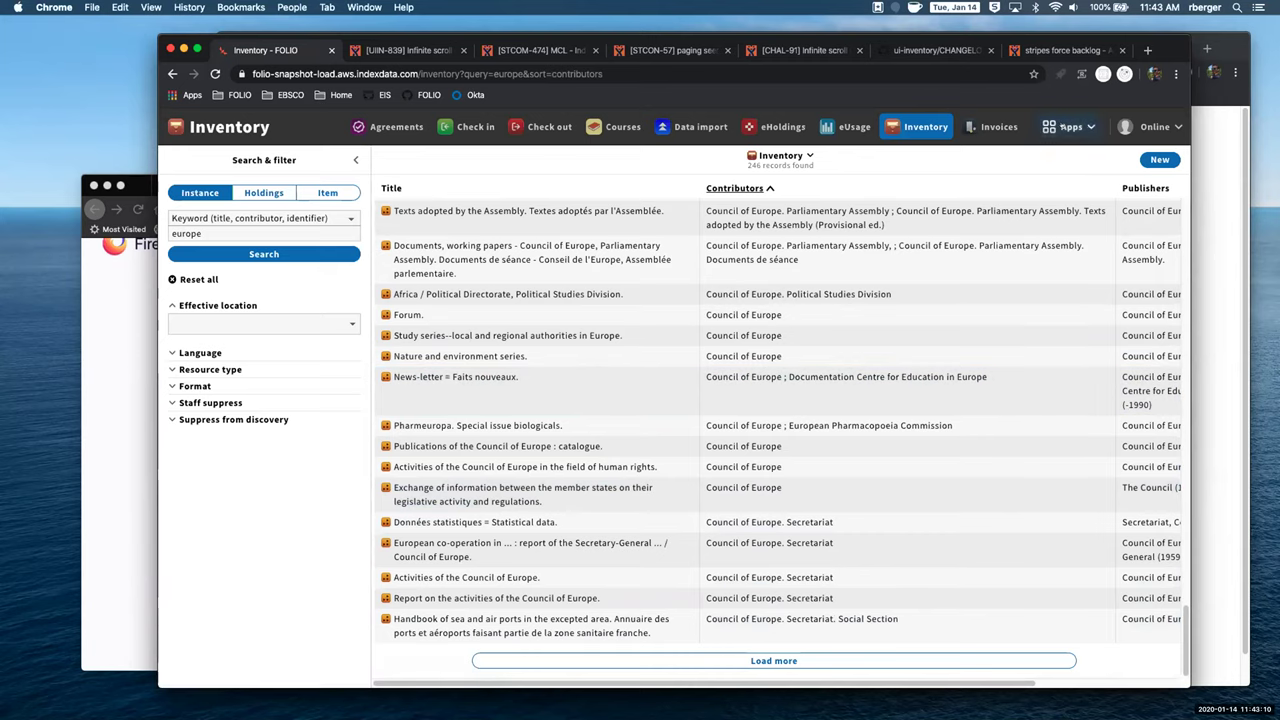
Step: In Codex search, tick Local and Knowledge base sources and search titles for 'europe'
{"action": "left_click", "coordinate": [1068, 127]}
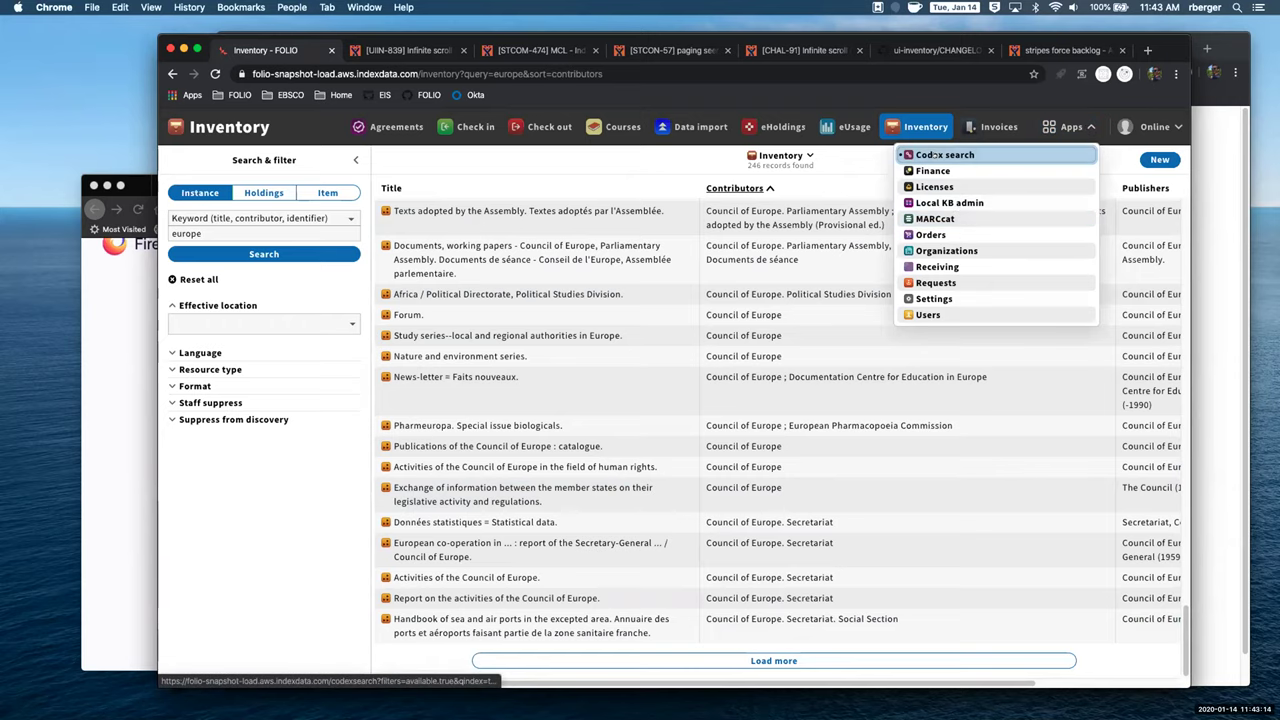
{"action": "left_click", "coordinate": [945, 155]}
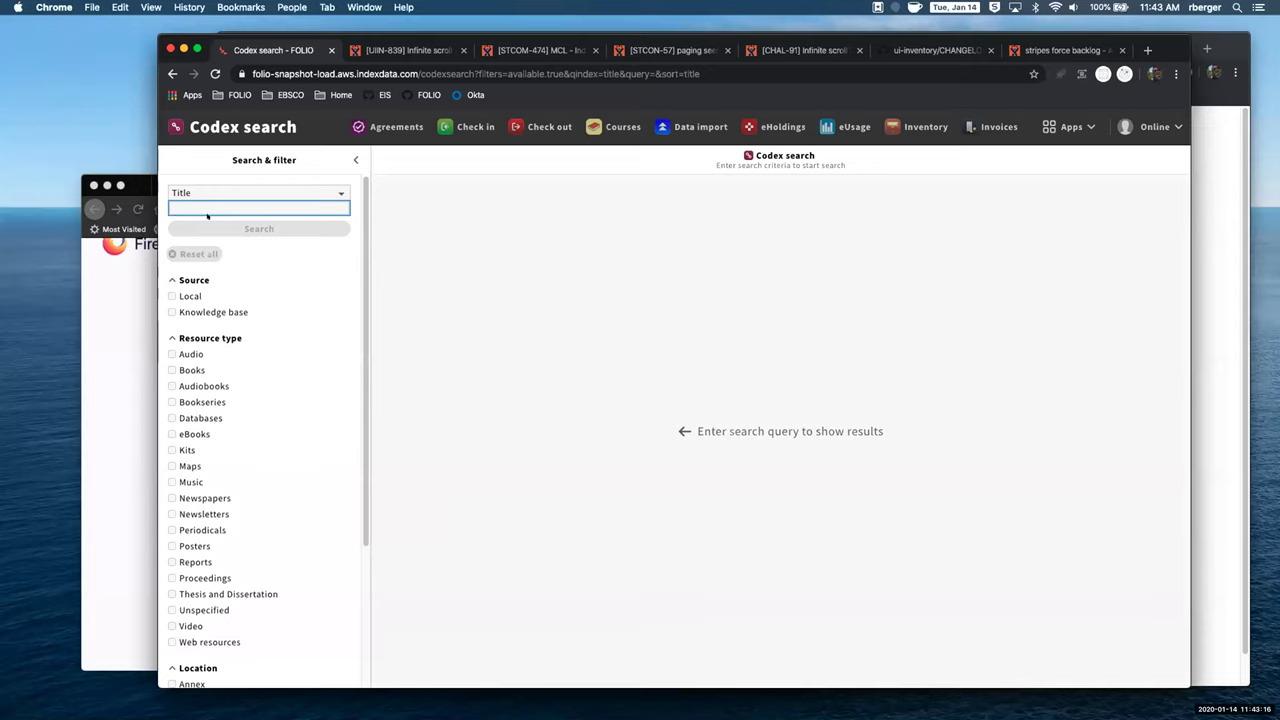
{"action": "left_click", "coordinate": [180, 296]}
{"action": "left_click", "coordinate": [175, 312]}
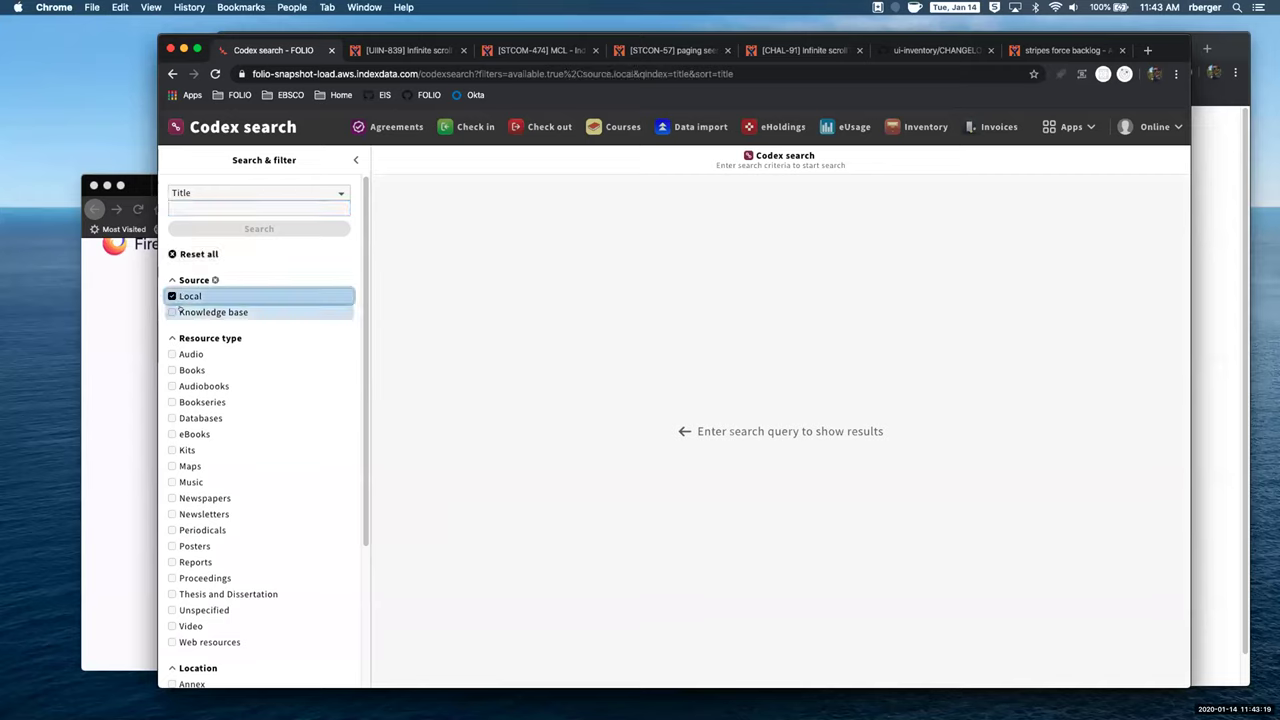
{"action": "left_click", "coordinate": [197, 206]}
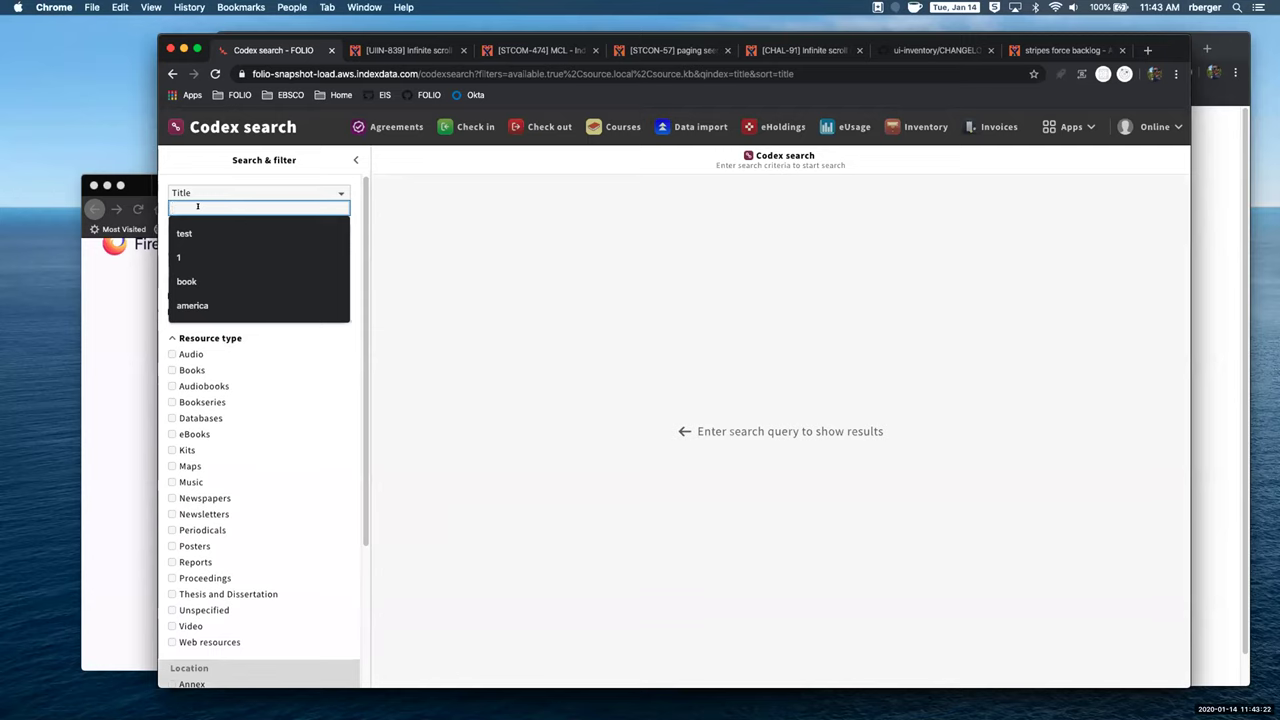
{"action": "type", "text": "europe"}
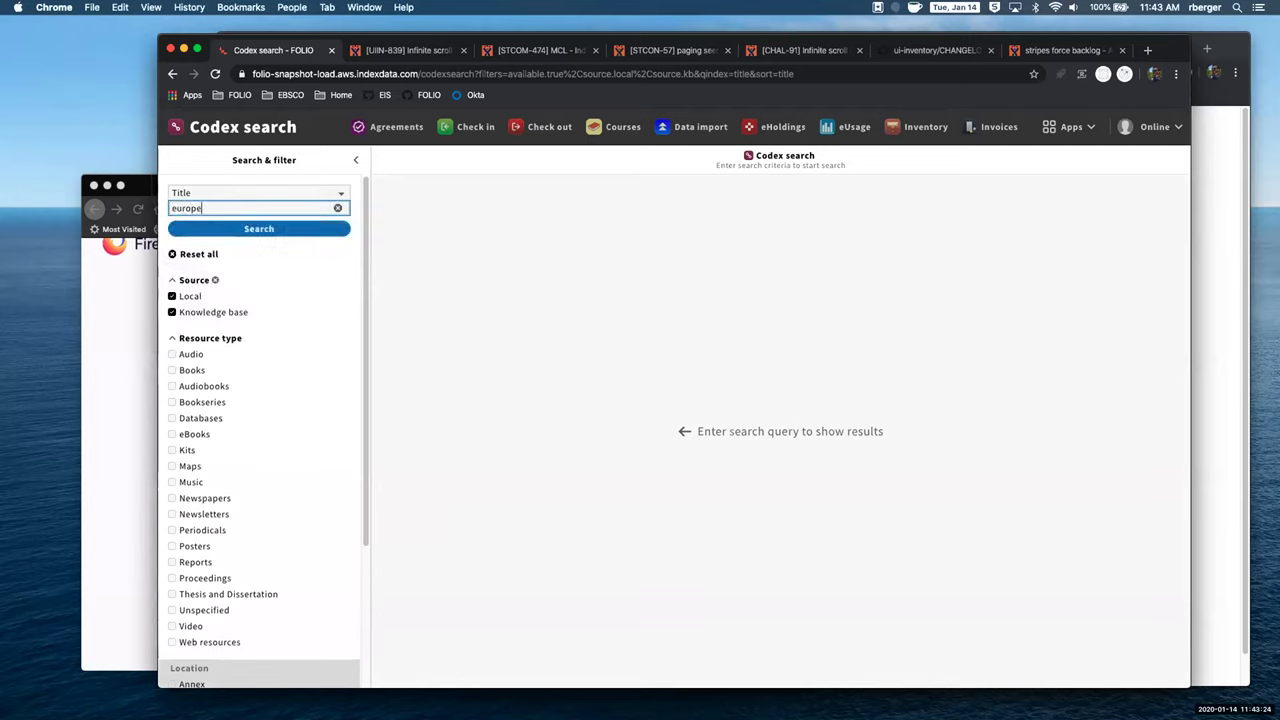
{"action": "key", "text": "Return"}
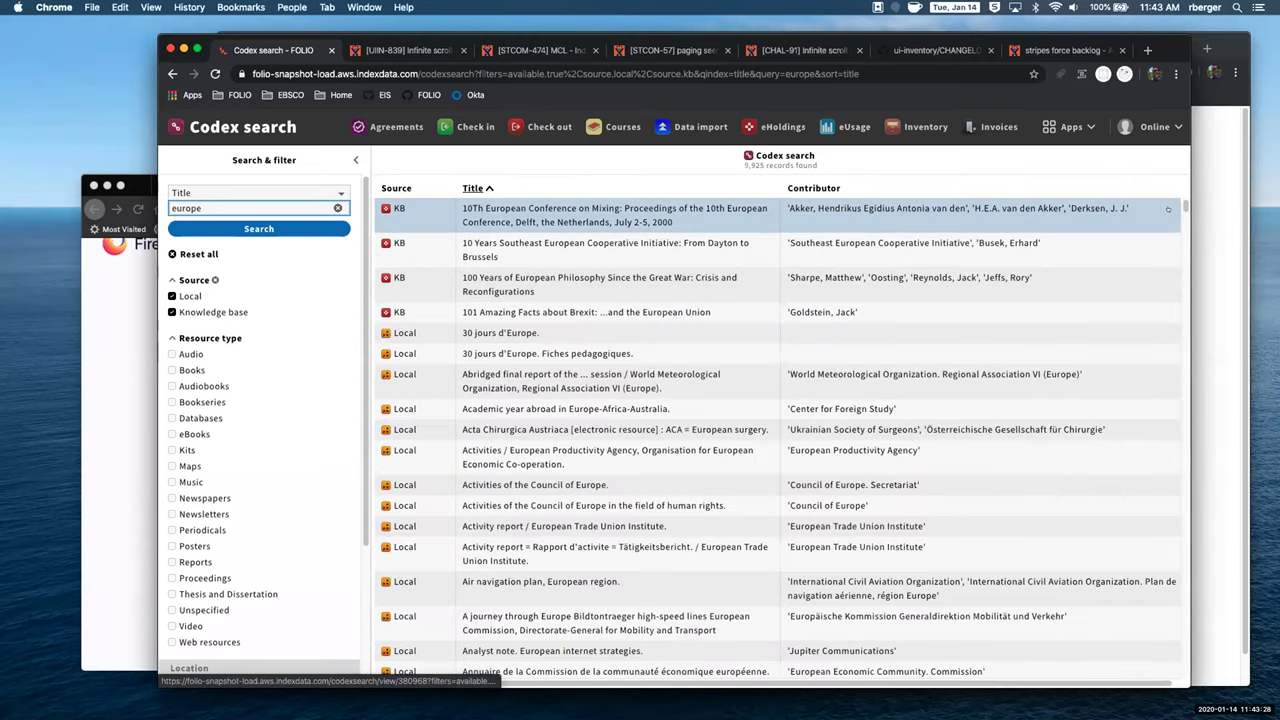
{"action": "left_click_drag", "start_coordinate": [1184, 207], "coordinate": [1179, 371]}
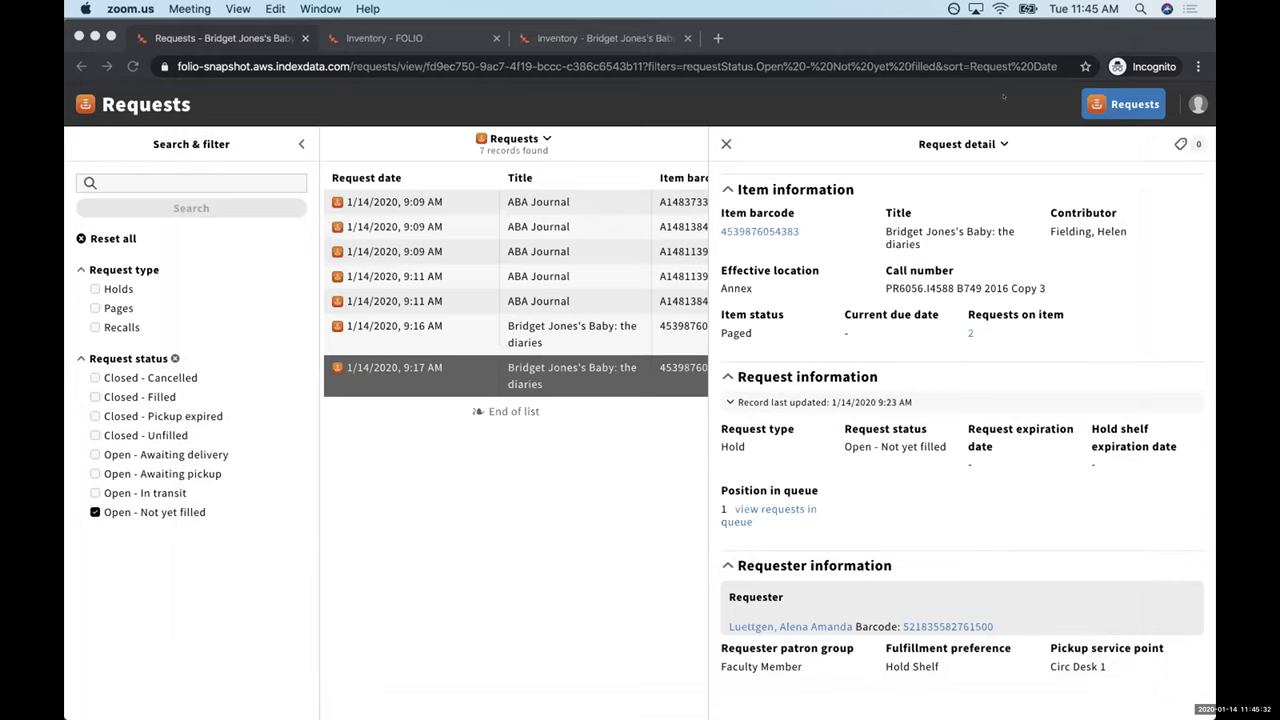
Step: View the request queue for Bridget Jones's Baby: the diaries, then close it
{"action": "left_click", "coordinate": [1184, 96]}
{"action": "left_click", "coordinate": [1184, 97]}
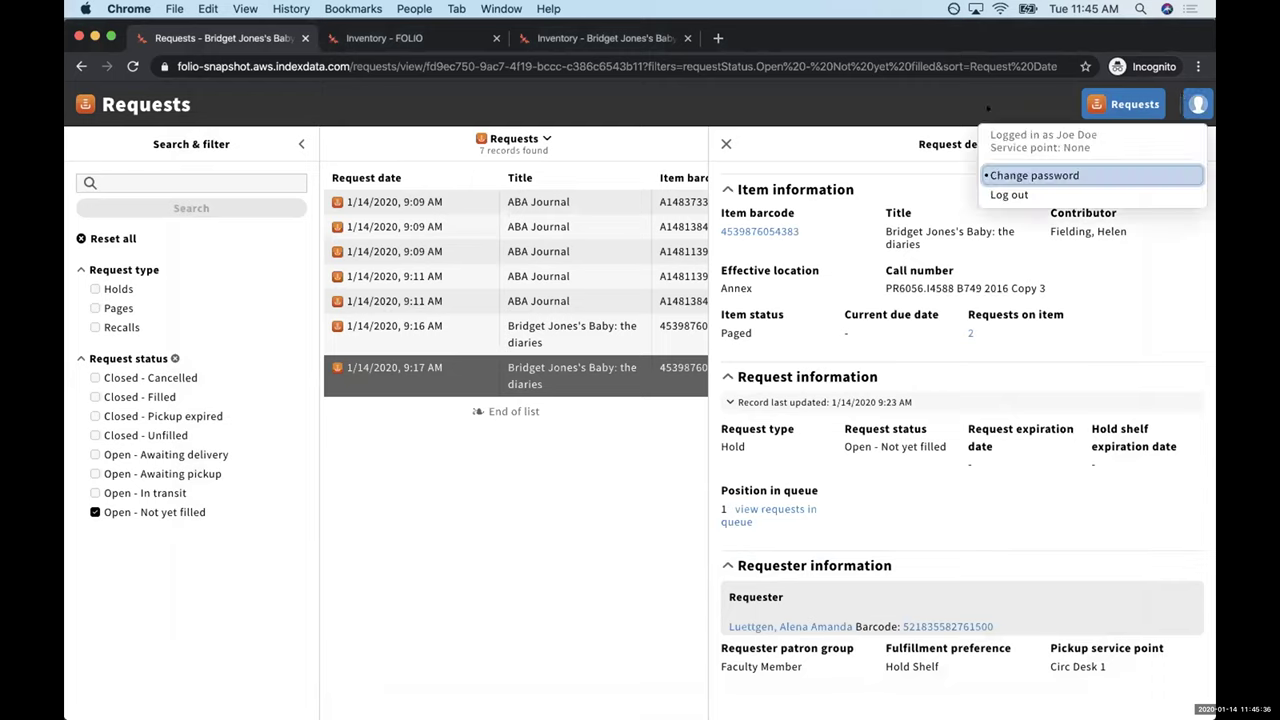
{"action": "left_click", "coordinate": [973, 95]}
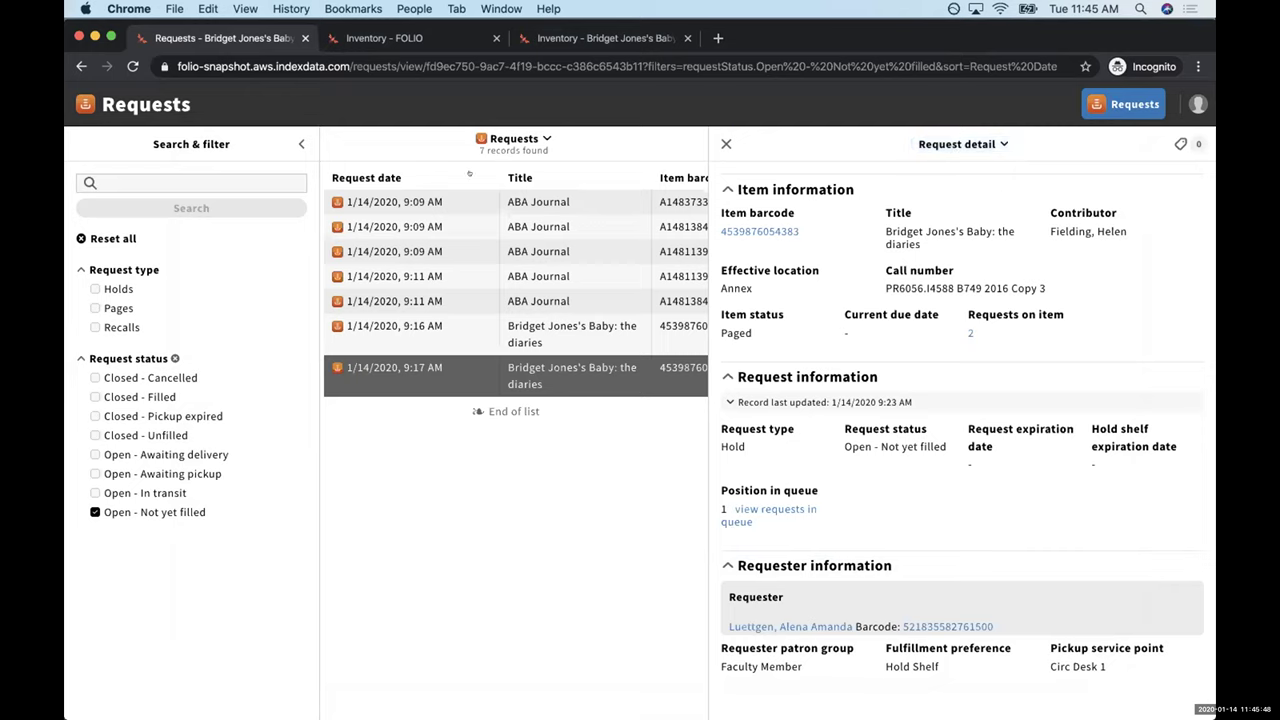
{"action": "left_click", "coordinate": [955, 145]}
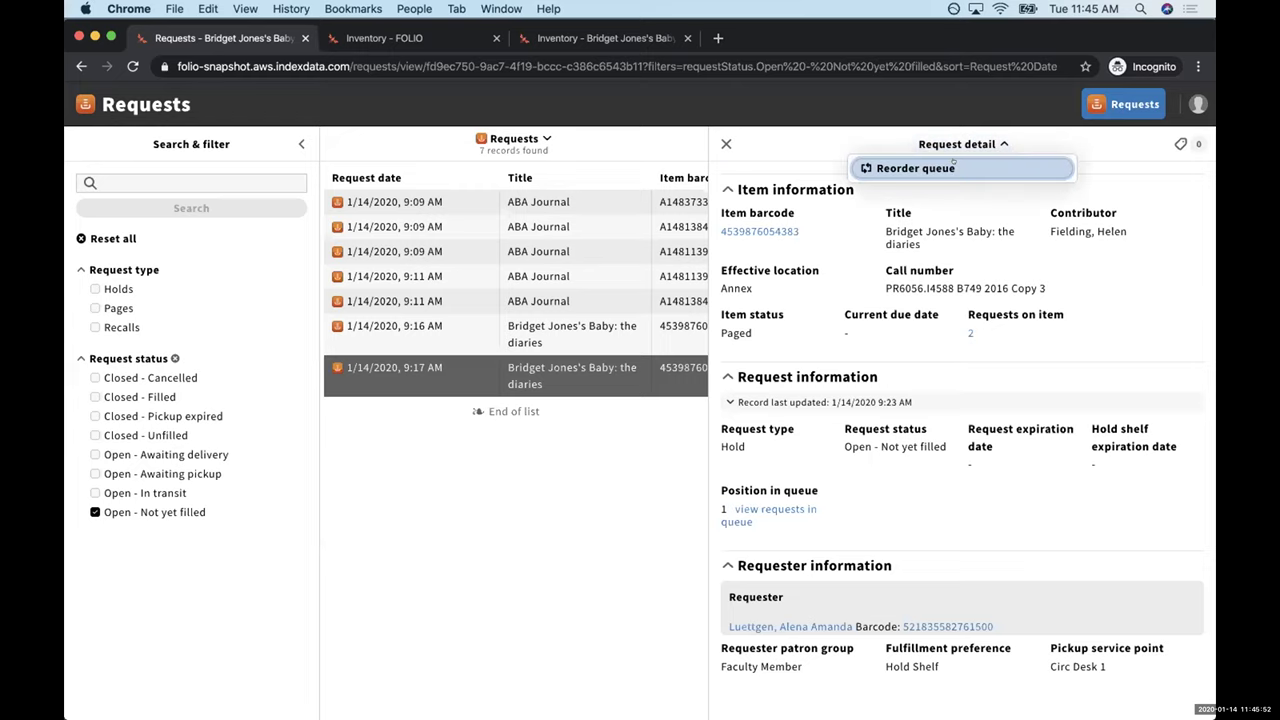
{"action": "left_click", "coordinate": [953, 167]}
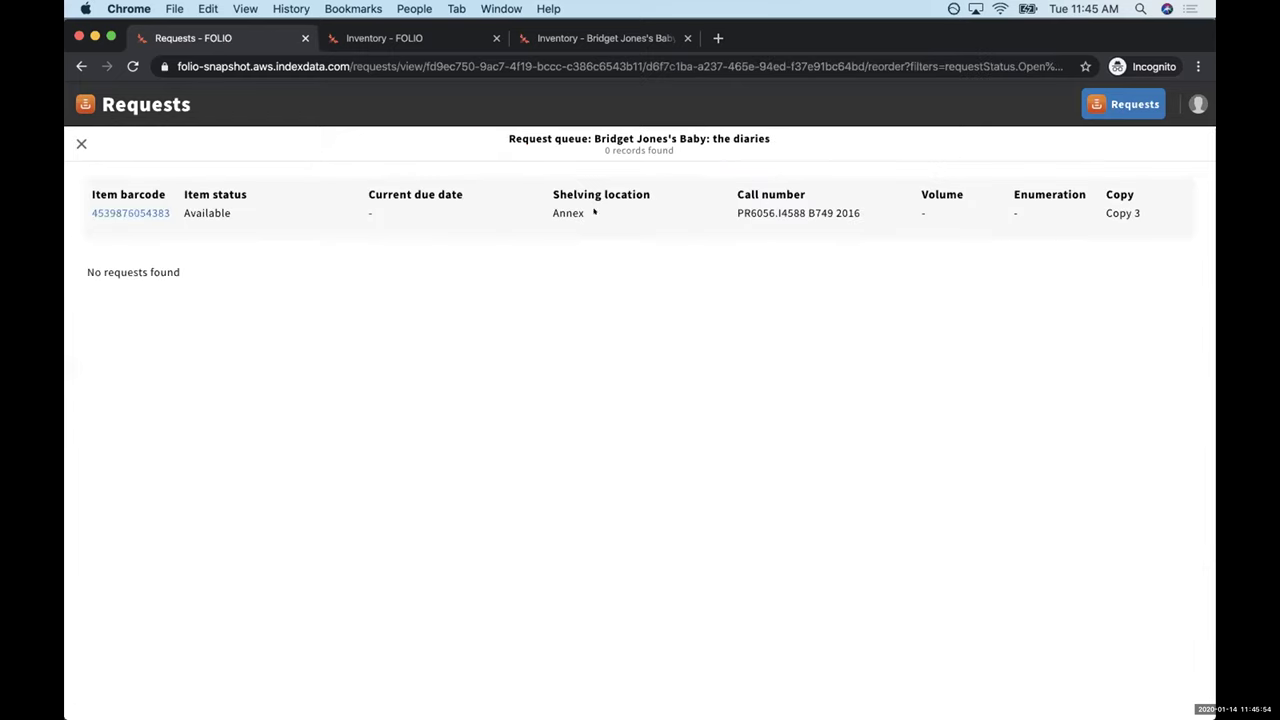
{"action": "left_click", "coordinate": [81, 144]}
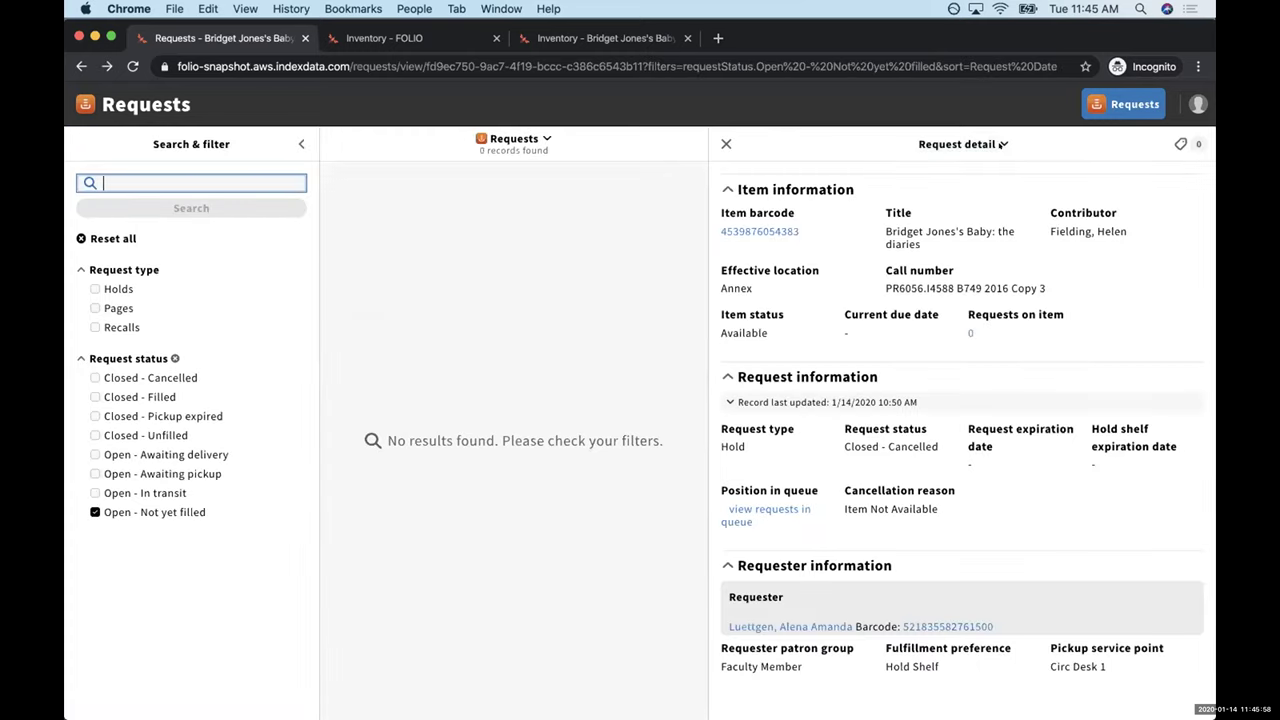
Step: Dismiss the request actions menu and switch to the Inventory - FOLIO tab
{"action": "left_click", "coordinate": [962, 143]}
{"action": "left_click", "coordinate": [964, 142]}
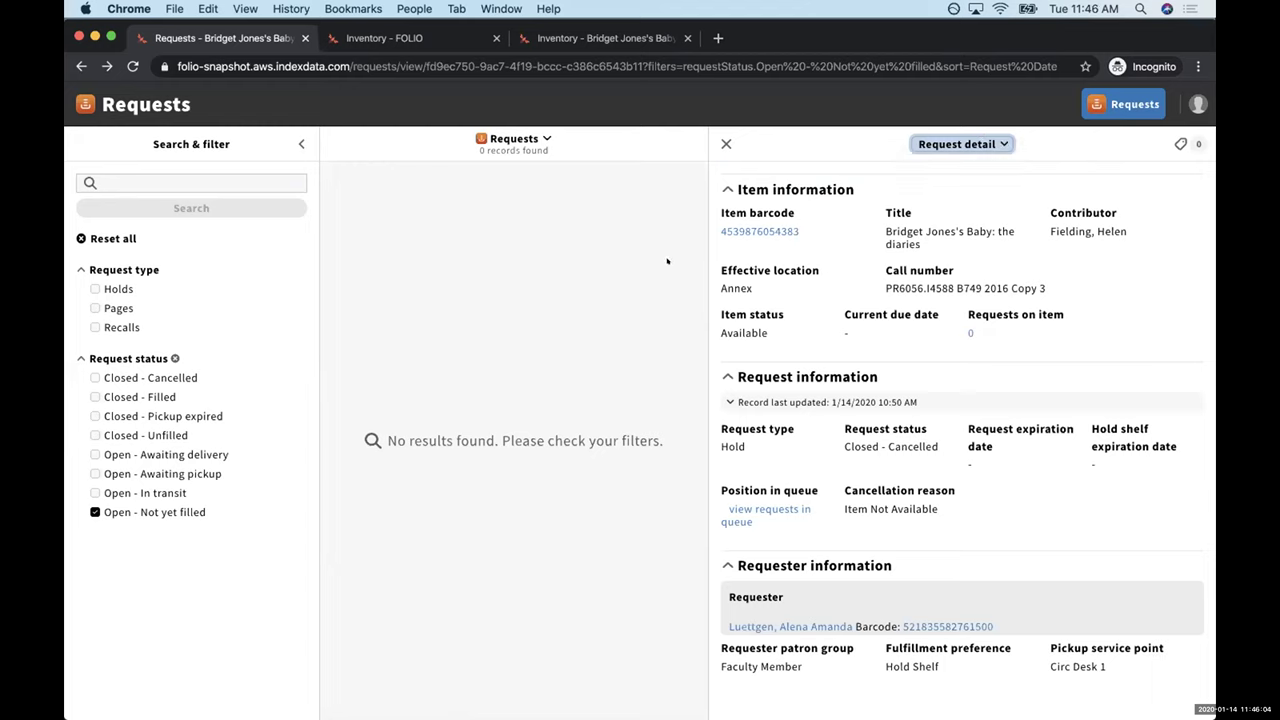
{"action": "left_click", "coordinate": [437, 32]}
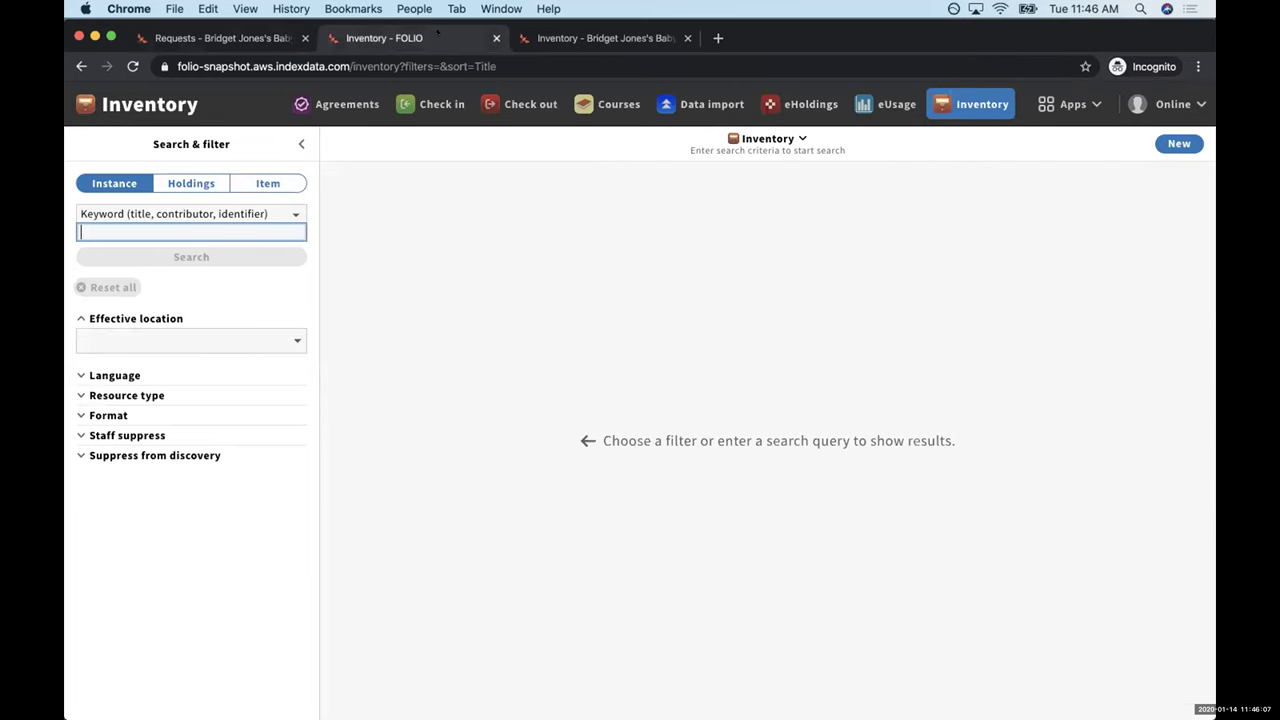
Step: Apply and then remove the 'cartographic dataset' Resource type filter
{"action": "left_click", "coordinate": [163, 395]}
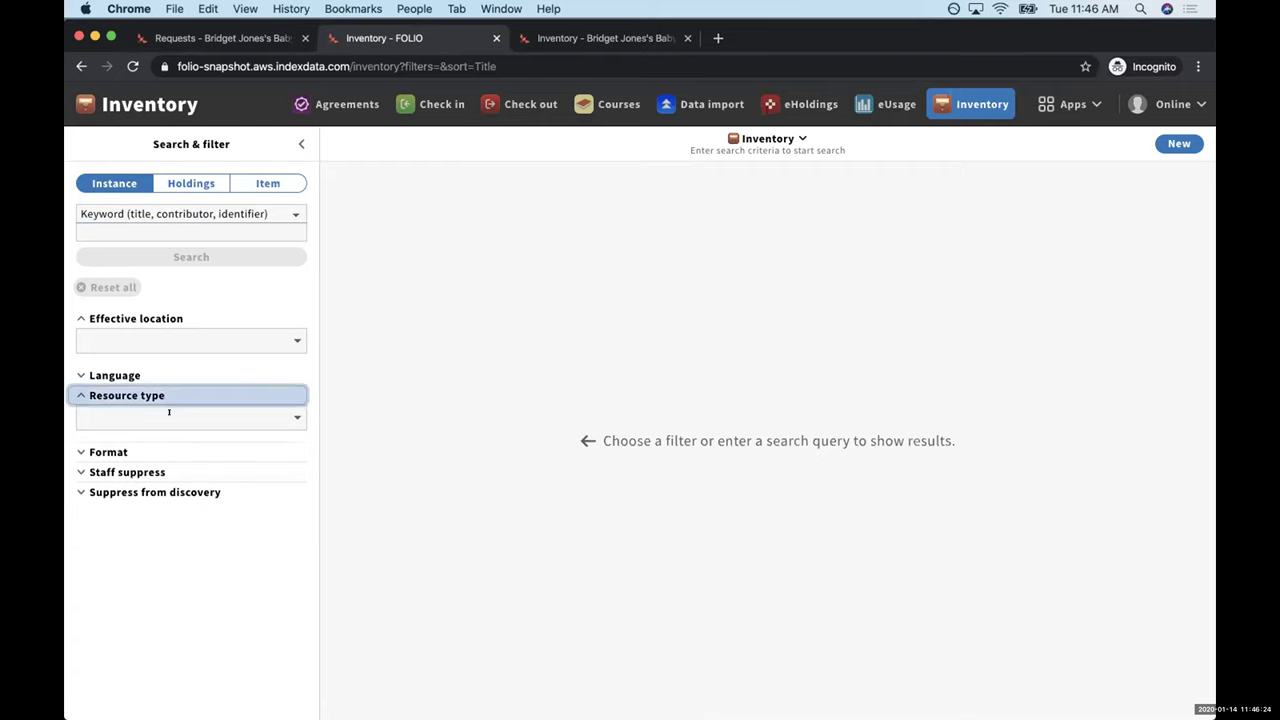
{"action": "left_click", "coordinate": [140, 450]}
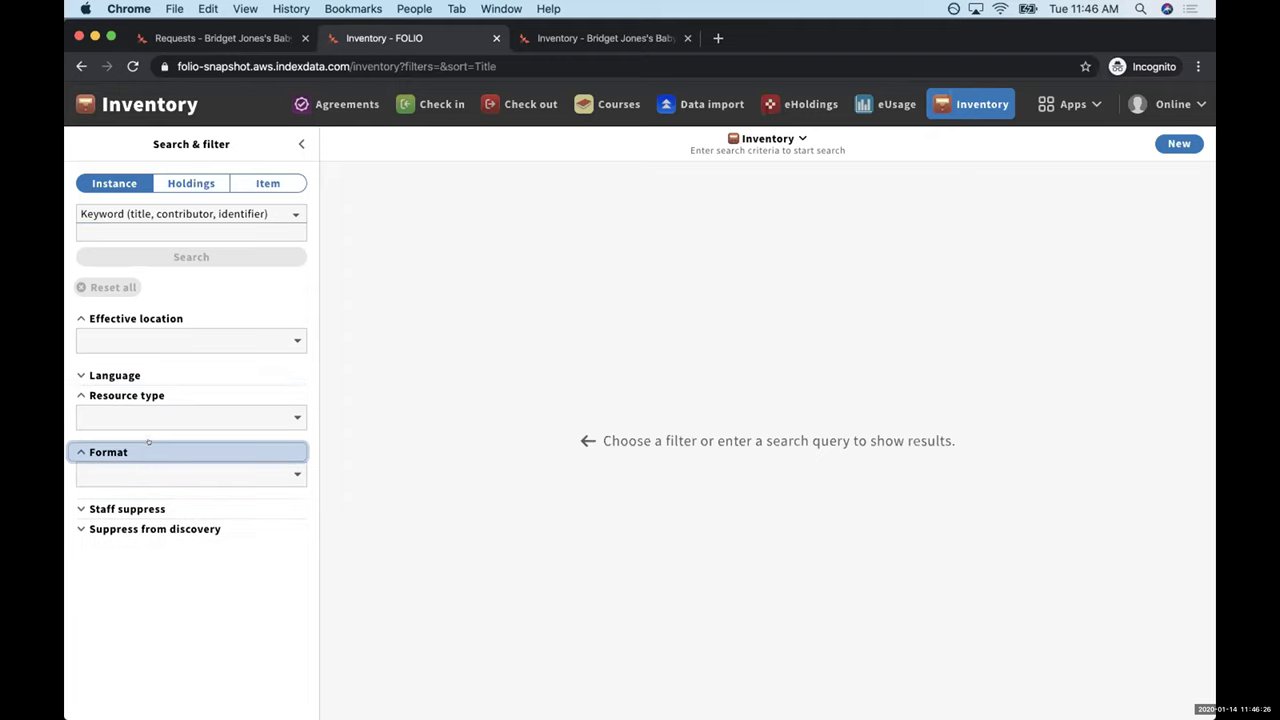
{"action": "left_click", "coordinate": [167, 414]}
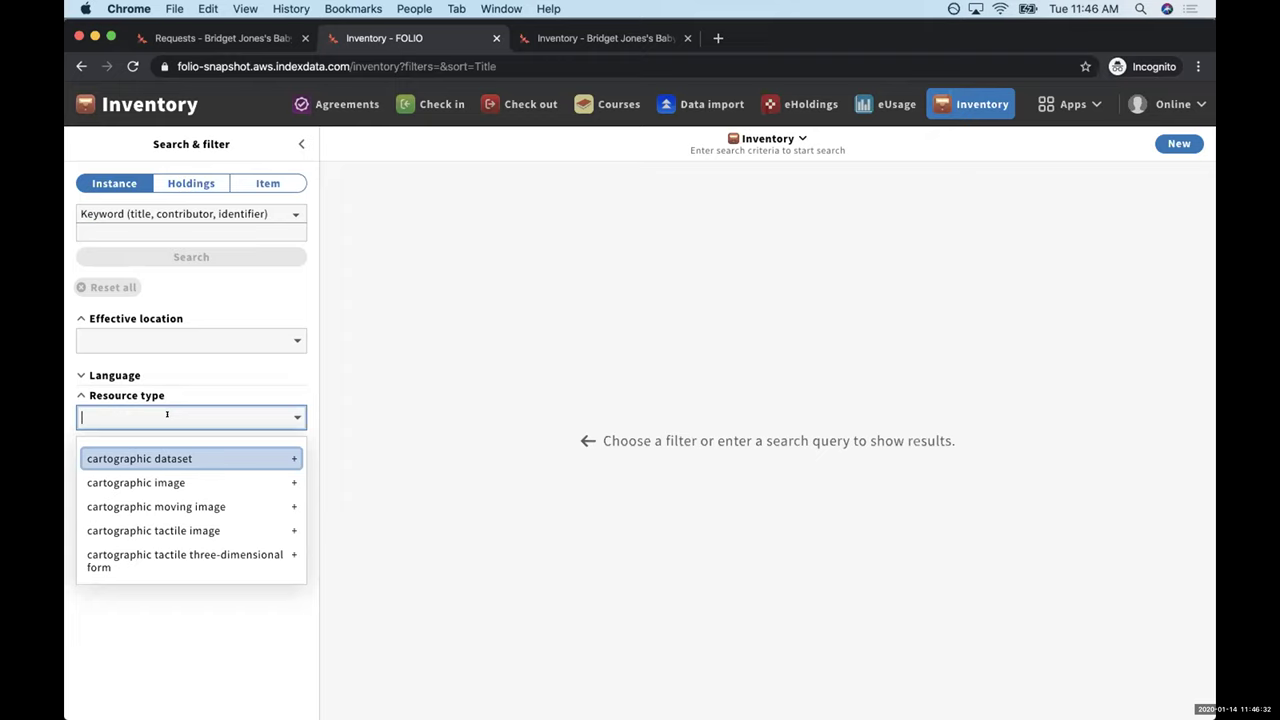
{"action": "left_click", "coordinate": [158, 458]}
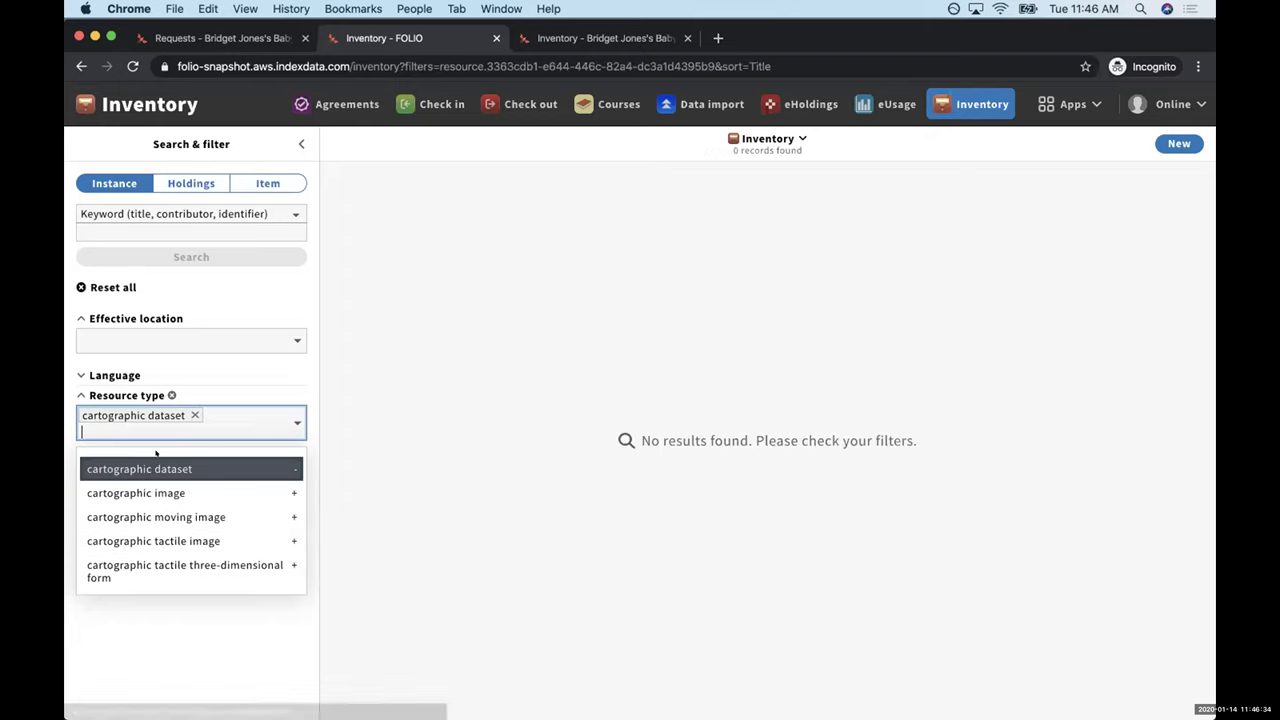
{"action": "left_click", "coordinate": [194, 415]}
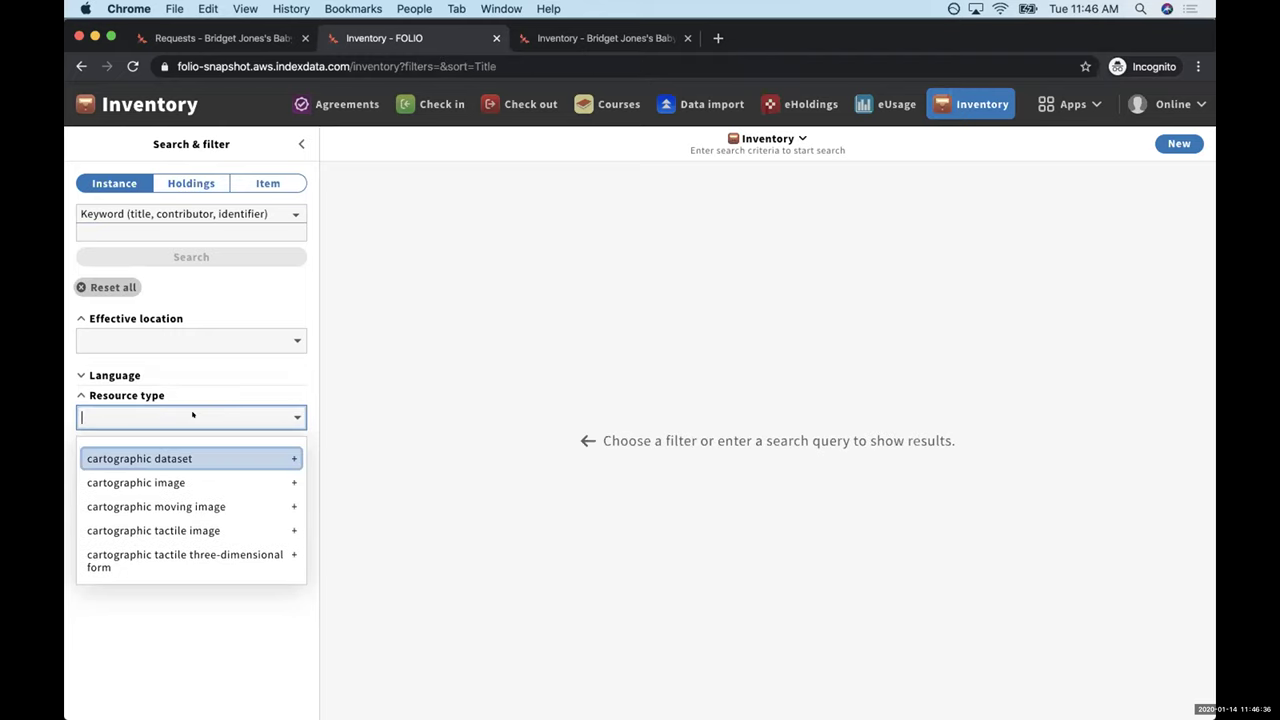
{"action": "left_click", "coordinate": [220, 456]}
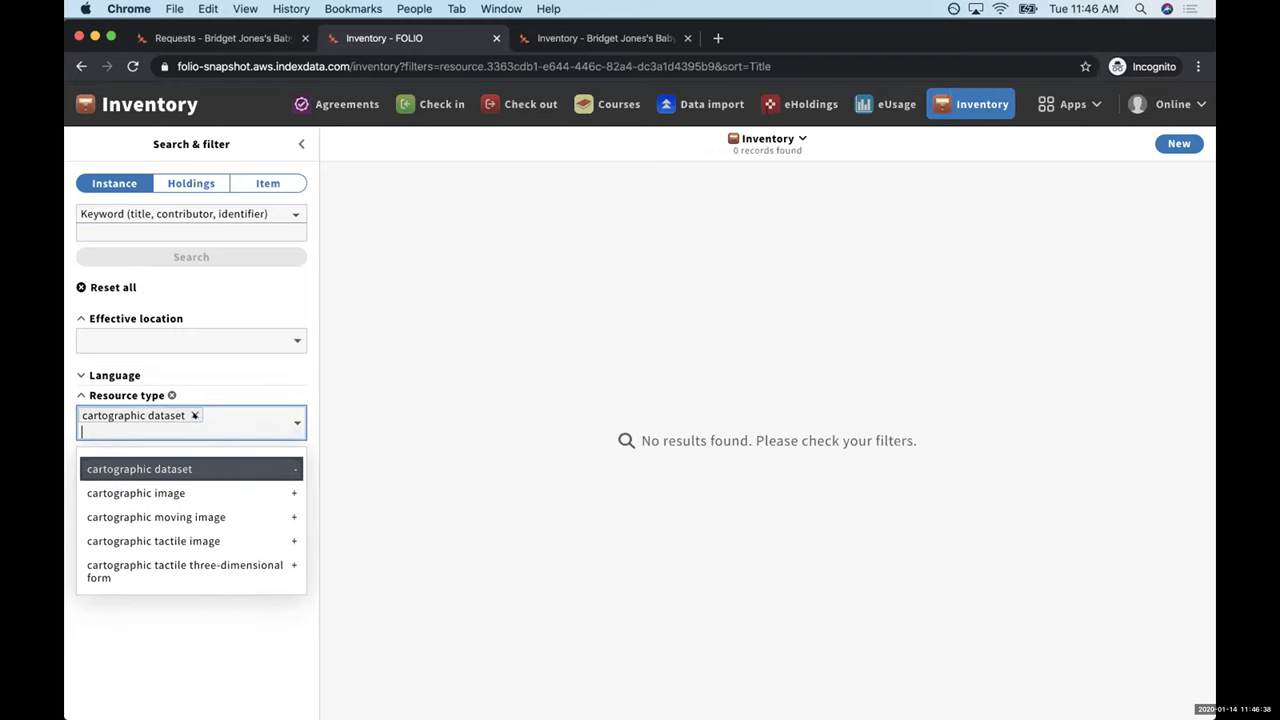
{"action": "key", "text": "BackSpace"}
Step: Apply and then remove the 'audio -- audio cartridge' Format filter
{"action": "left_click", "coordinate": [371, 437]}
{"action": "left_click", "coordinate": [217, 472]}
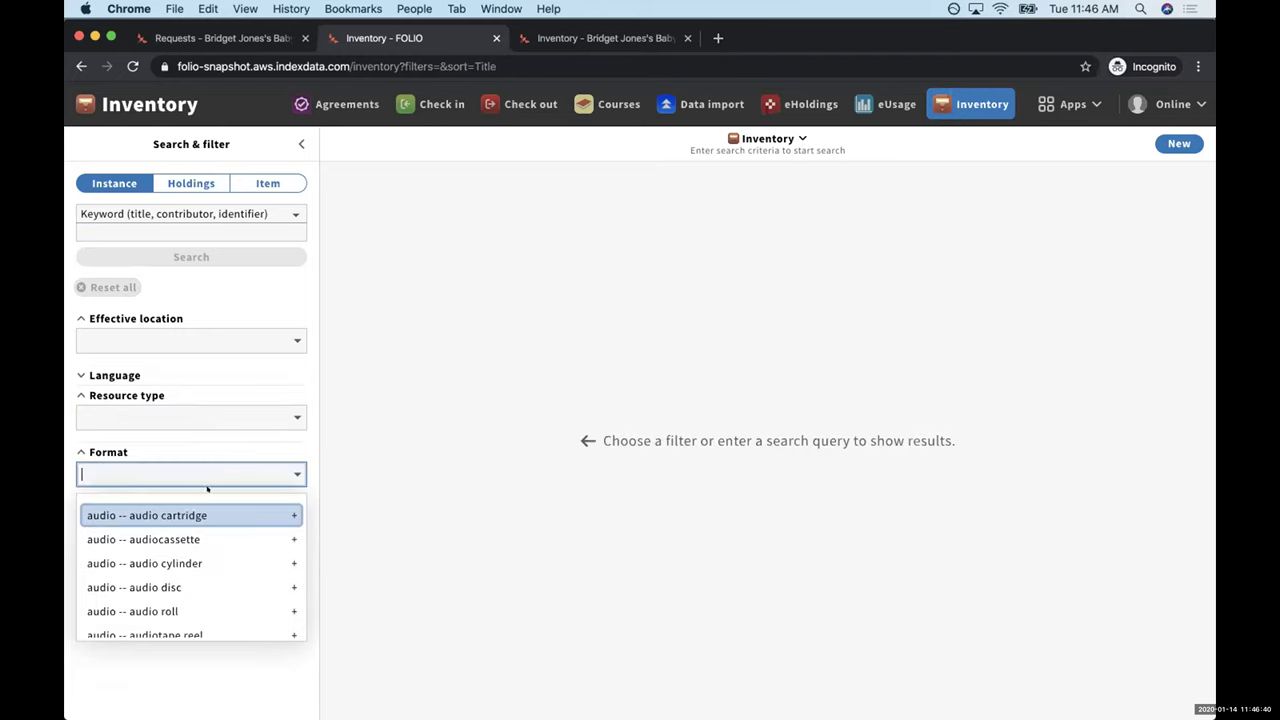
{"action": "type", "text": "ad"}
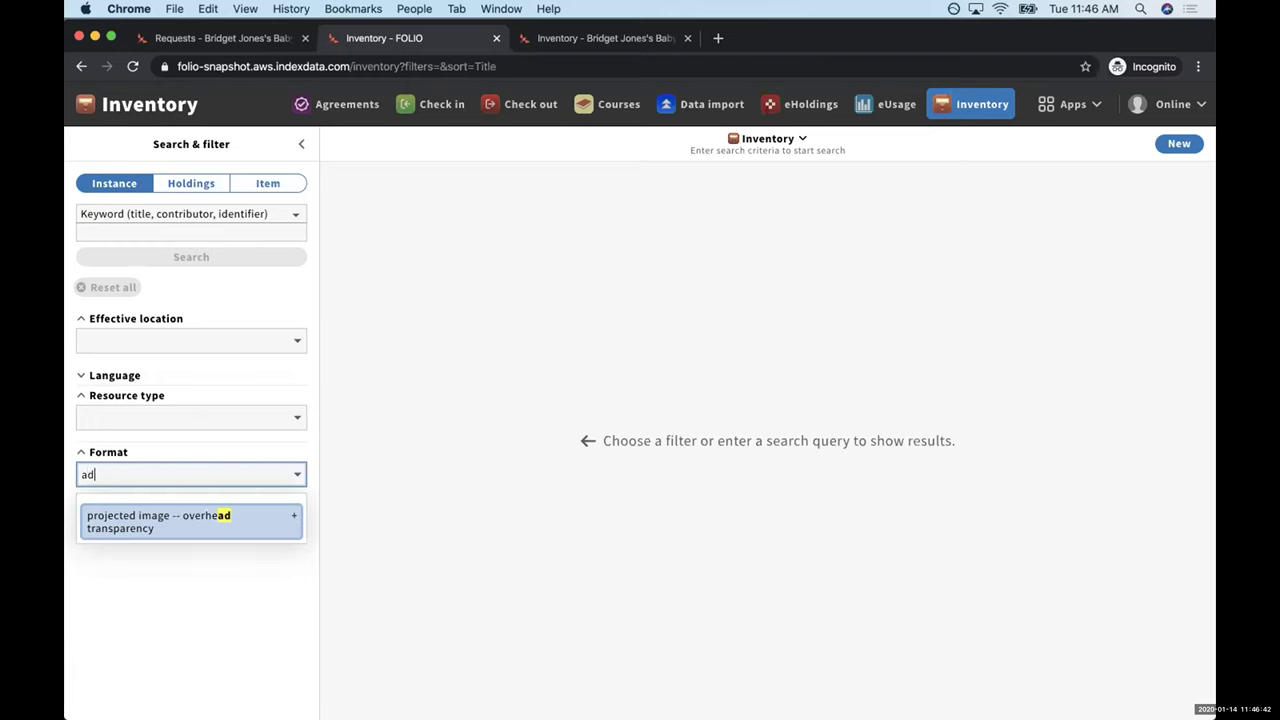
{"action": "key", "text": "BackSpace"}
{"action": "type", "text": "ud"}
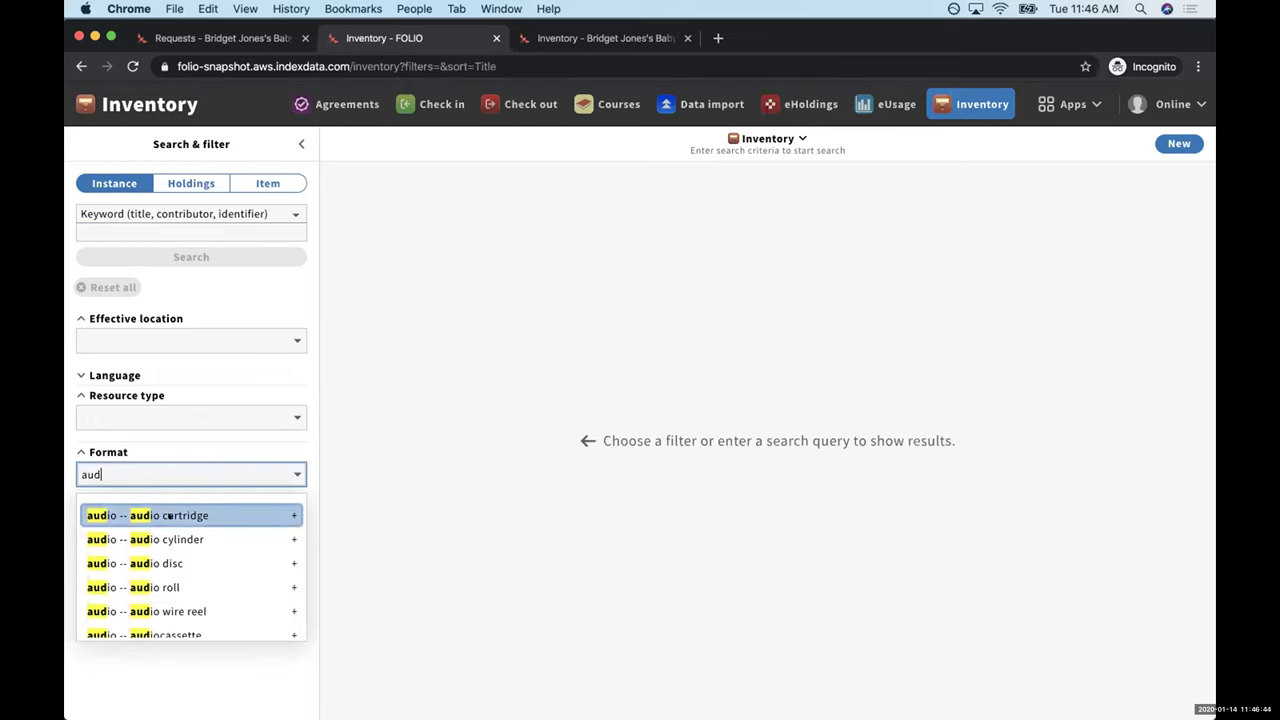
{"action": "left_click", "coordinate": [168, 516]}
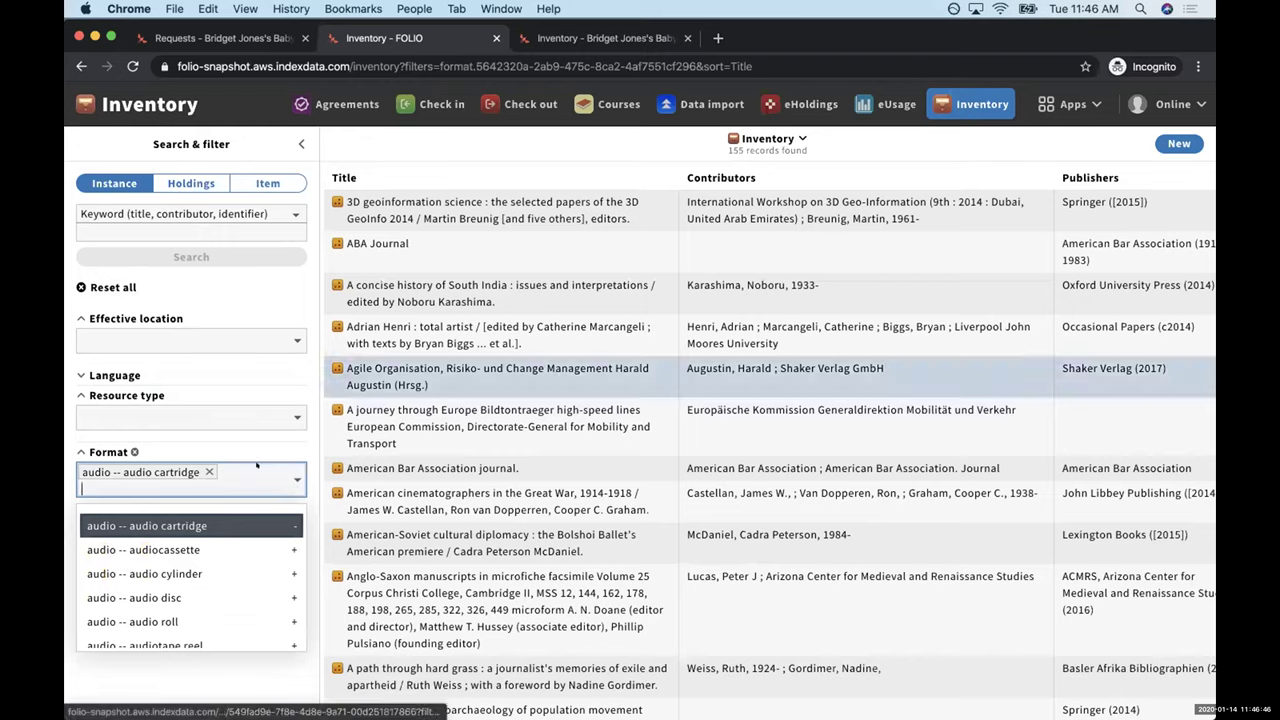
{"action": "left_click", "coordinate": [209, 471]}
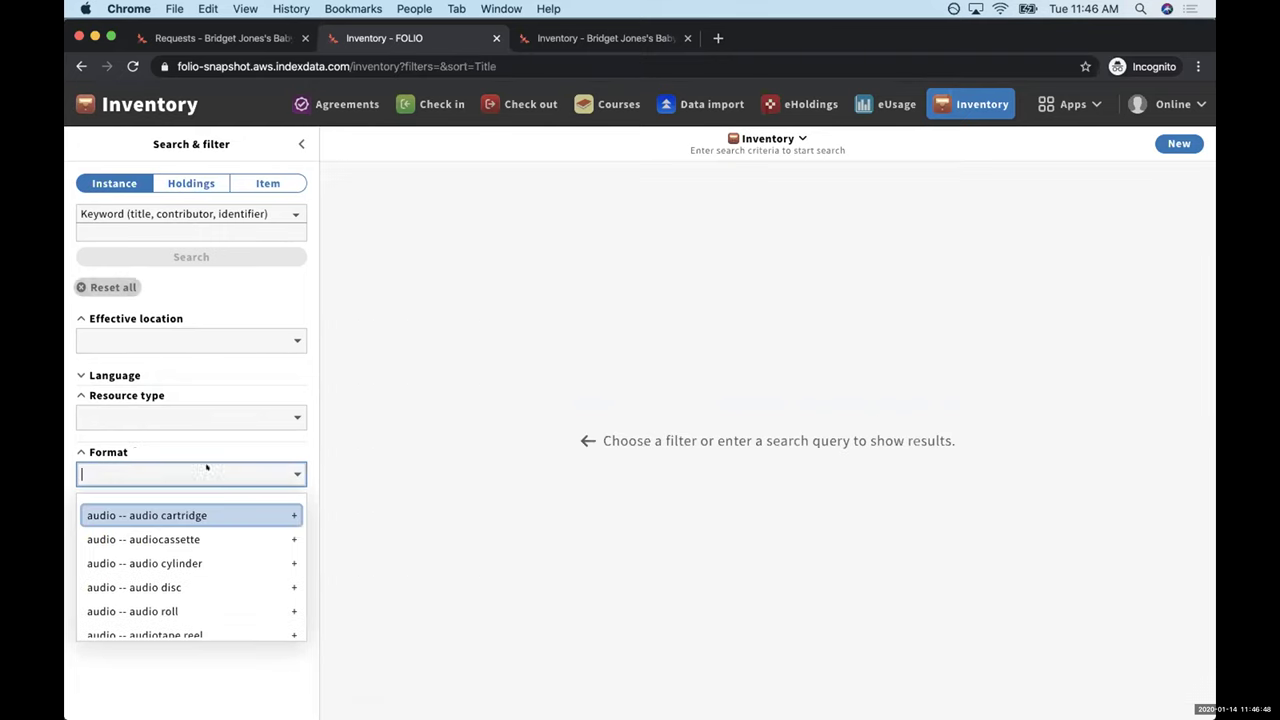
Step: Highlight the Copy 2 item's effective call number, then again in the item edit form
{"action": "left_click", "coordinate": [590, 40]}
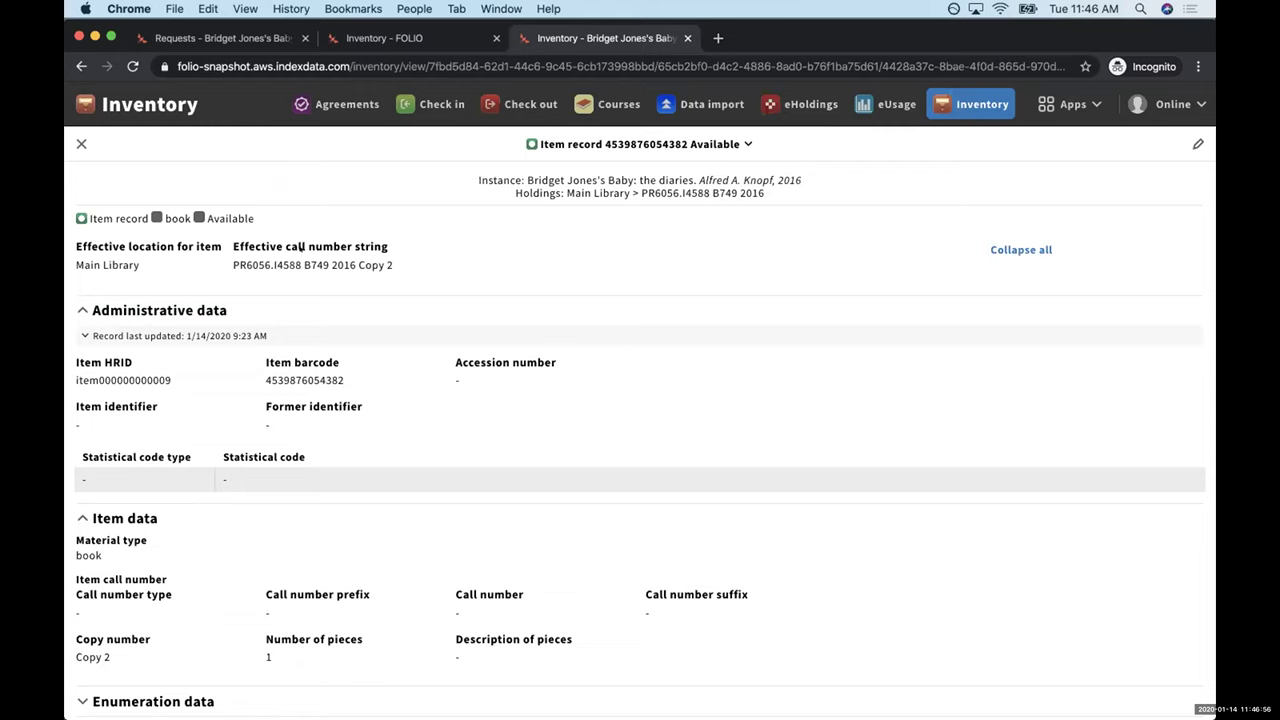
{"action": "left_click_drag", "start_coordinate": [390, 265], "coordinate": [224, 248]}
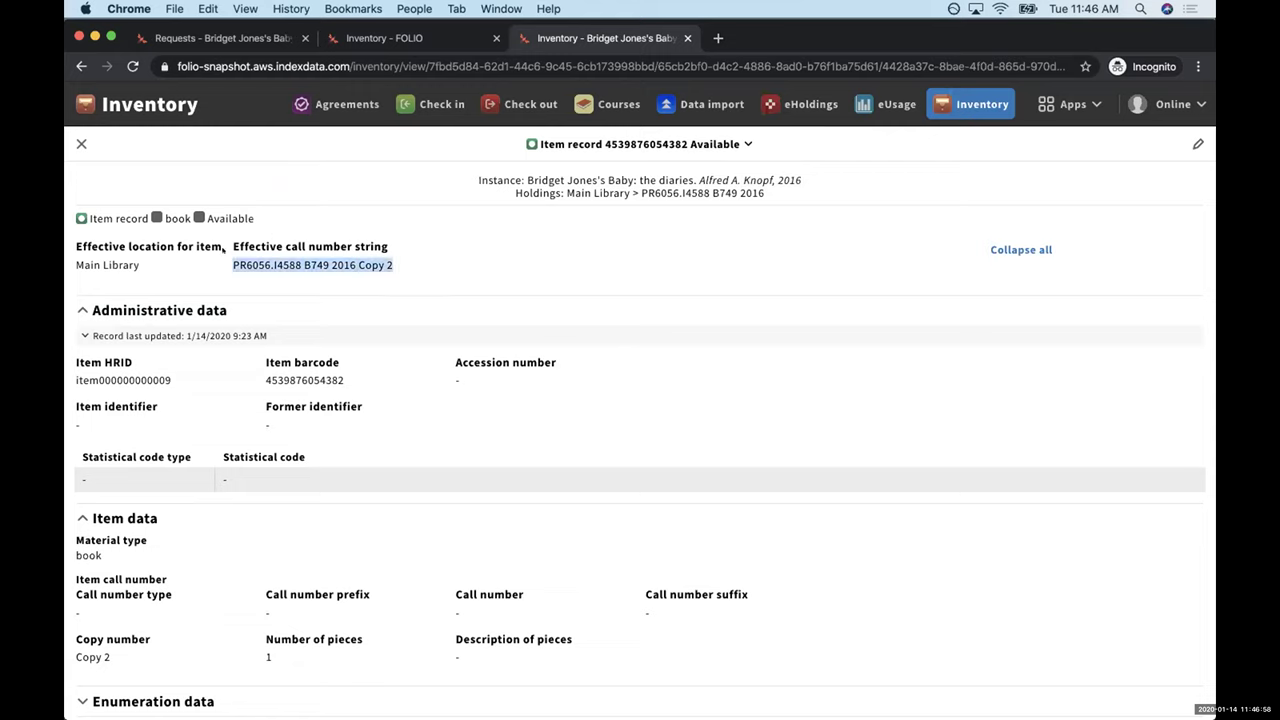
{"action": "left_click", "coordinate": [1192, 145]}
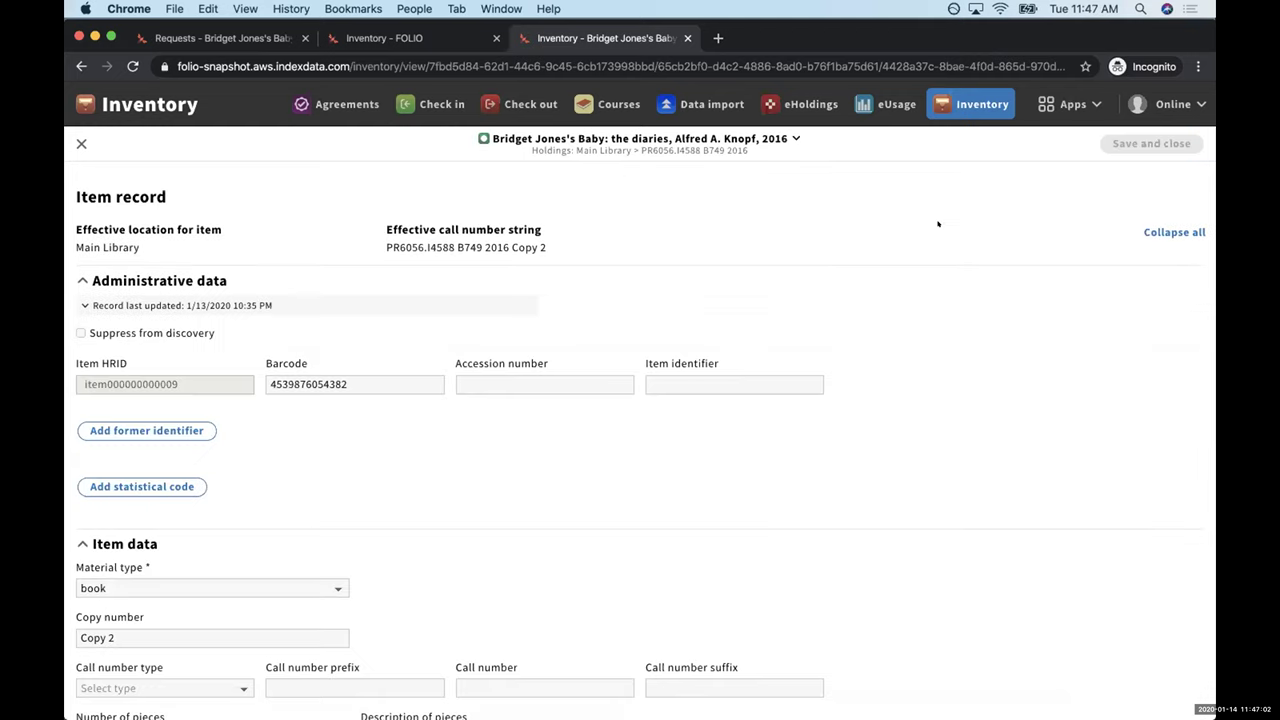
{"action": "left_click_drag", "start_coordinate": [542, 247], "coordinate": [376, 247]}
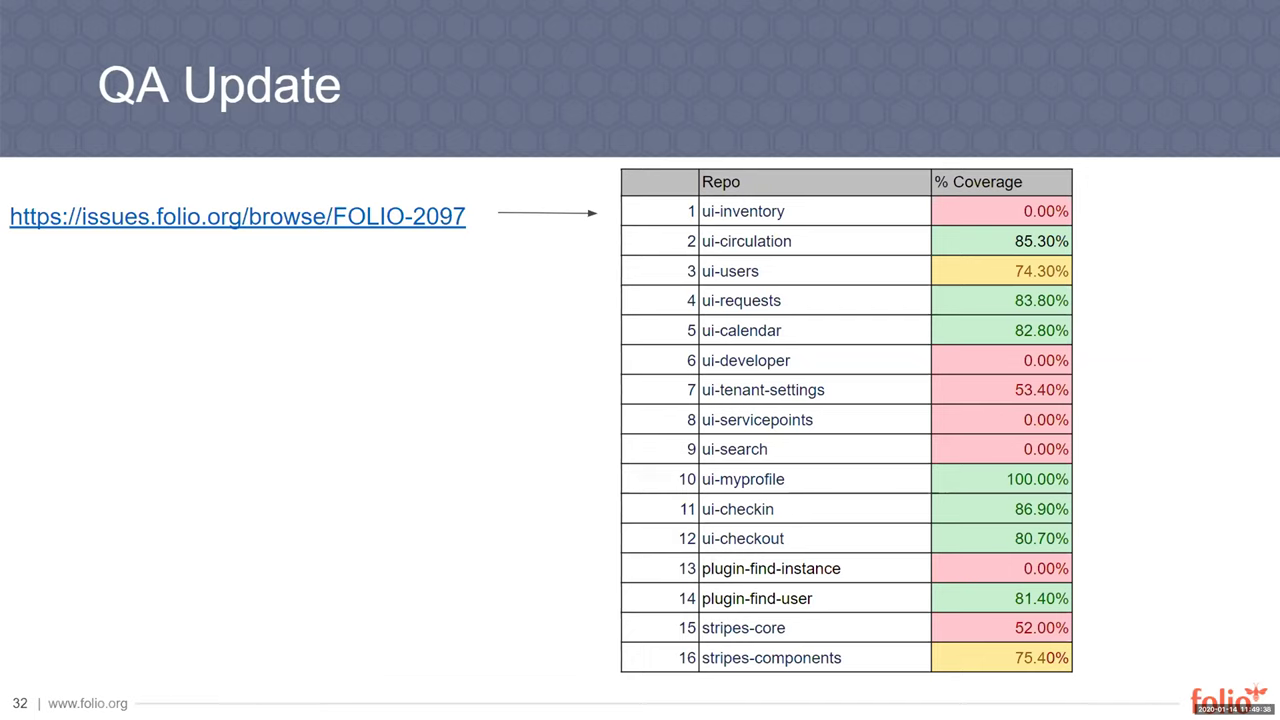
Step: Advance to slide 33, Negative Bug Trend Continues
{"action": "key", "text": "Right"}
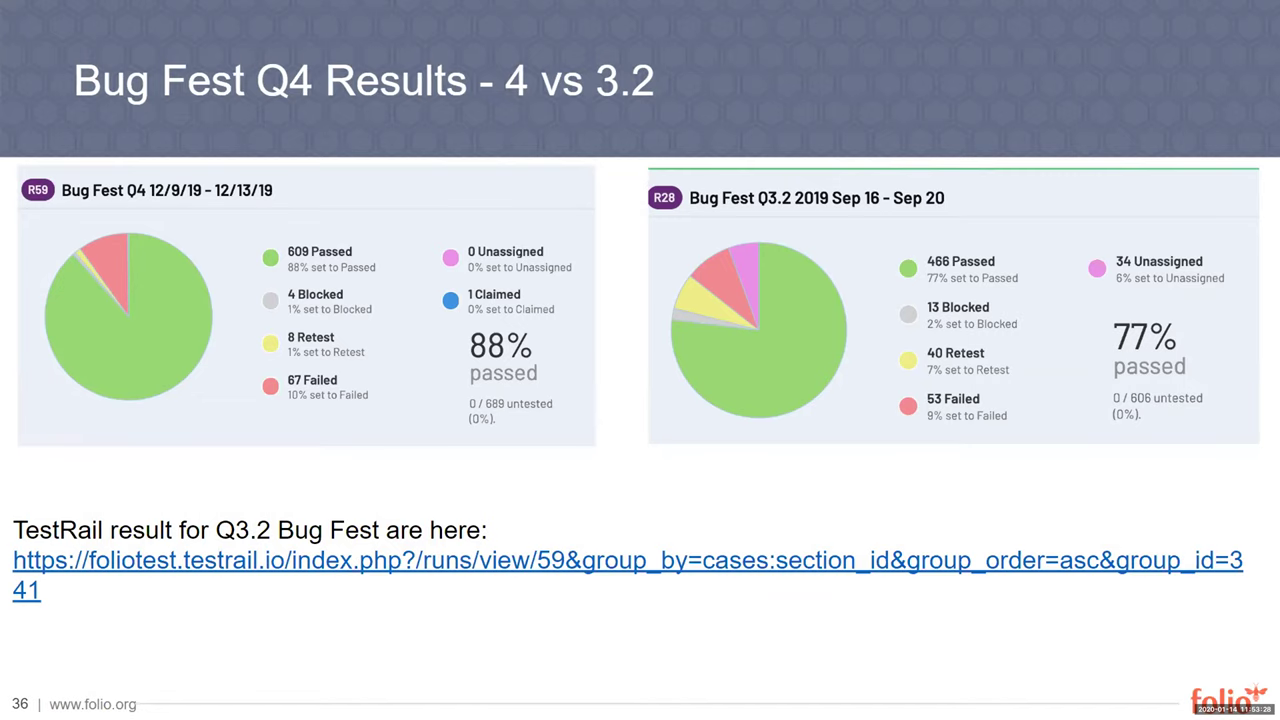
Step: Advance to slide 37, Defects Q4 vs Q3.2
{"action": "key", "text": "Right"}
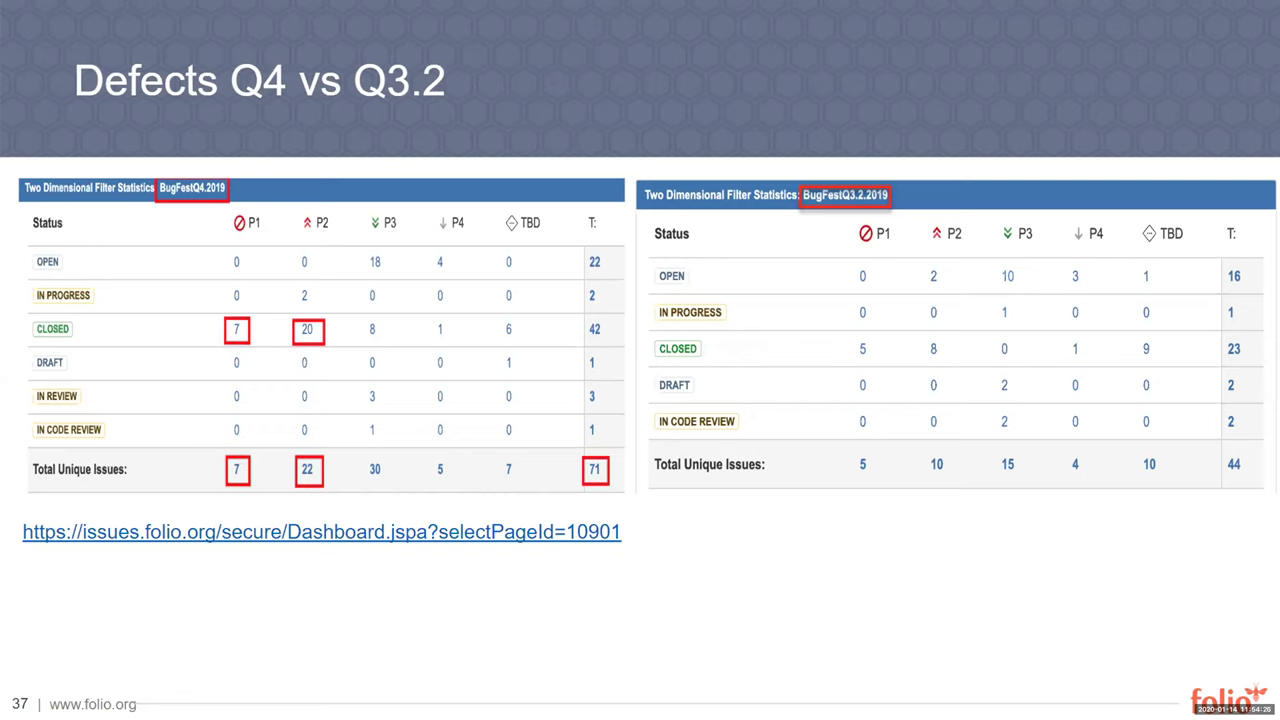
Step: Advance to slide 38, Bug Fest Q4 Results - Testing Community
{"action": "key", "text": "Right"}
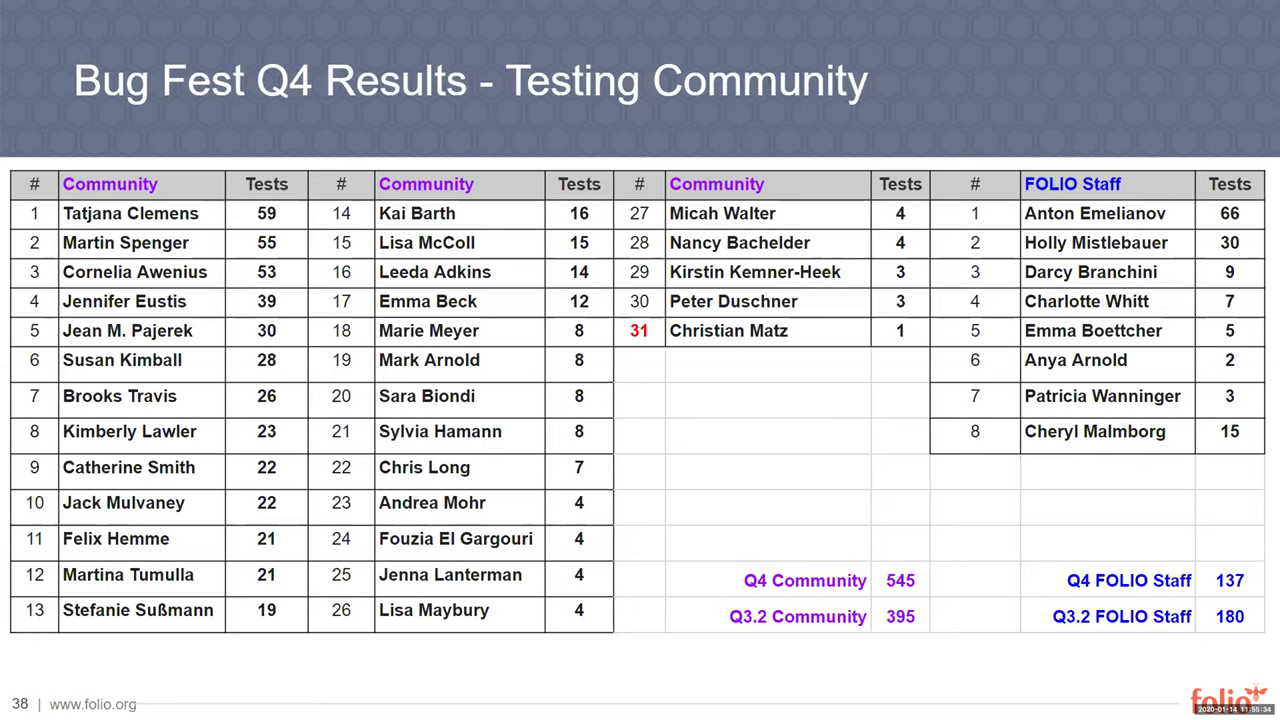
Step: Advance to the Participation by Institution slide
{"action": "key", "text": "Right"}
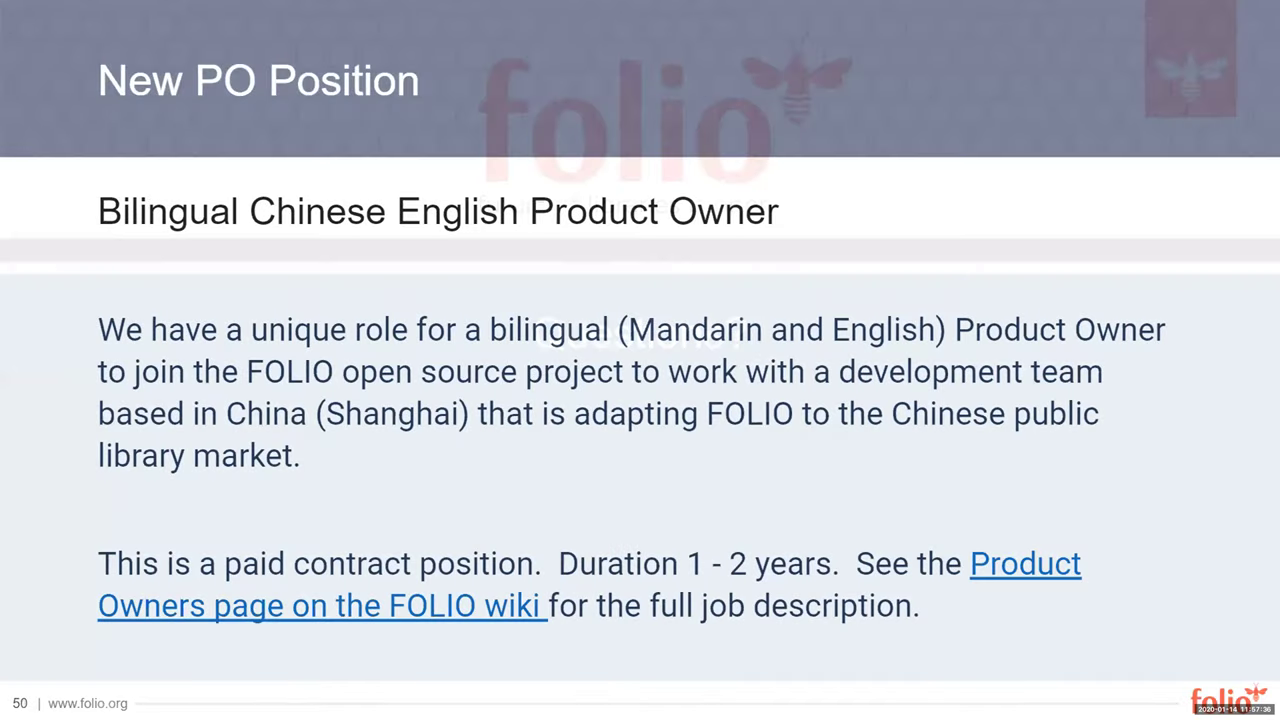
{"action": "key", "text": "Right"}
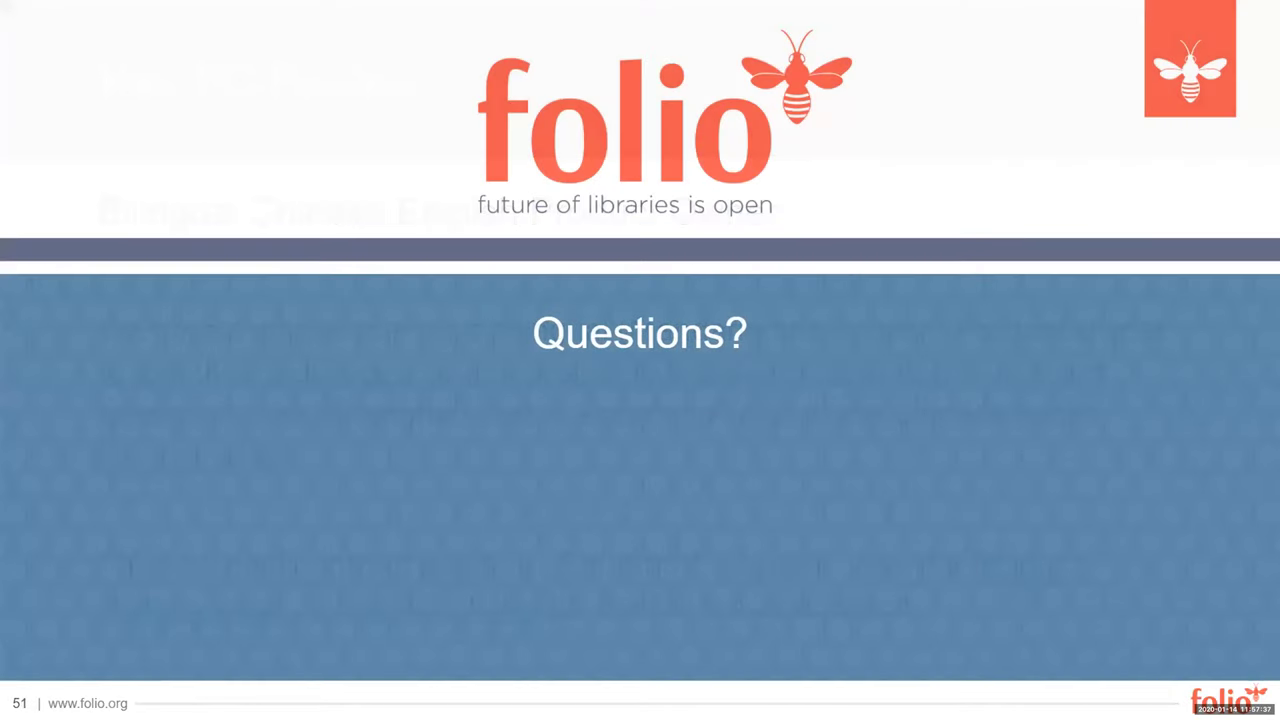
Step: Step forward to slide 51, then back to slide 50, New PO Position
{"action": "key", "text": "Left"}
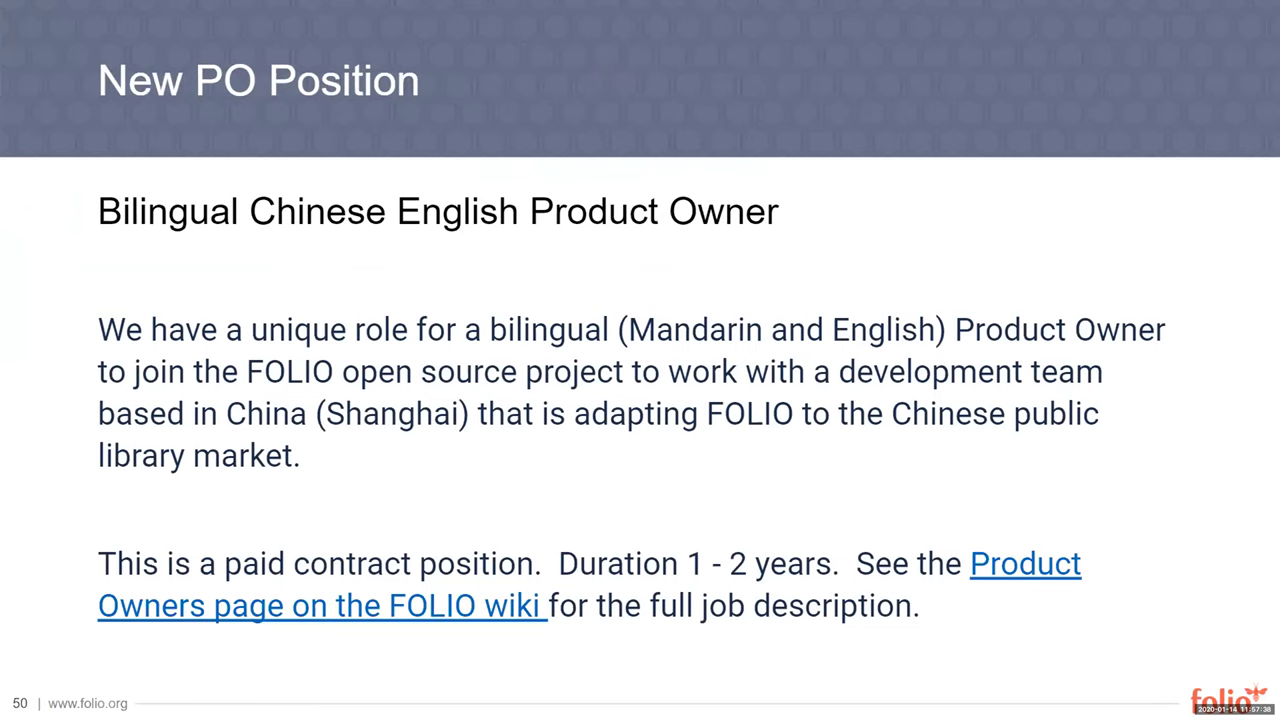